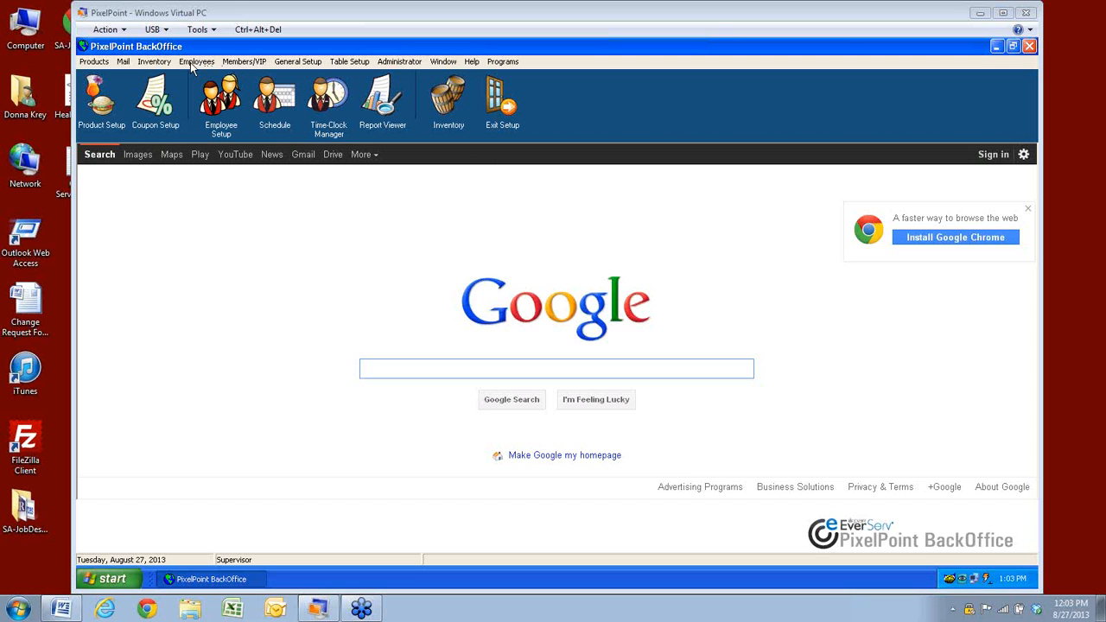
# Choose Send Mail from the Mail menu to start a new message
pyautogui.click(125, 63)
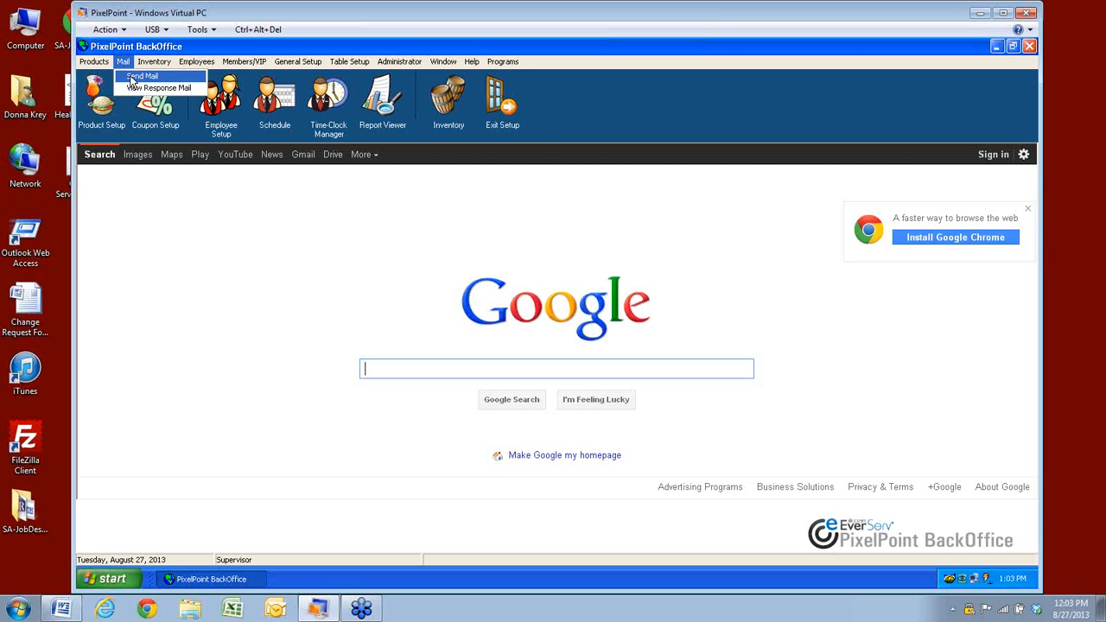
pyautogui.click(135, 77)
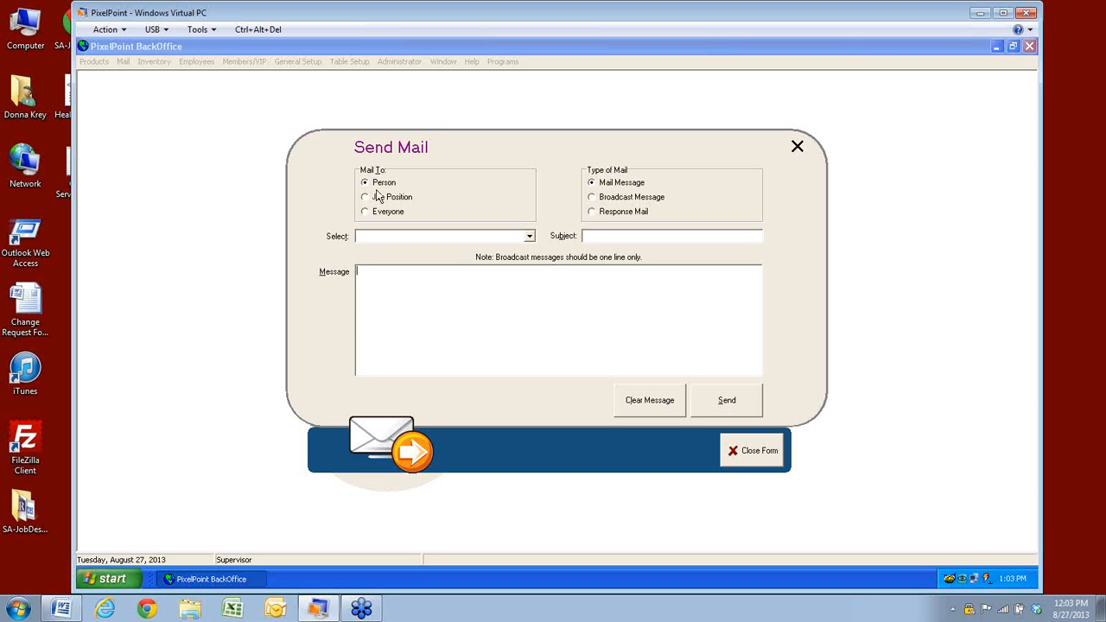
# Preview the Person and Job Position recipient lists, trying the Everyone and Person options
pyautogui.click(530, 237)
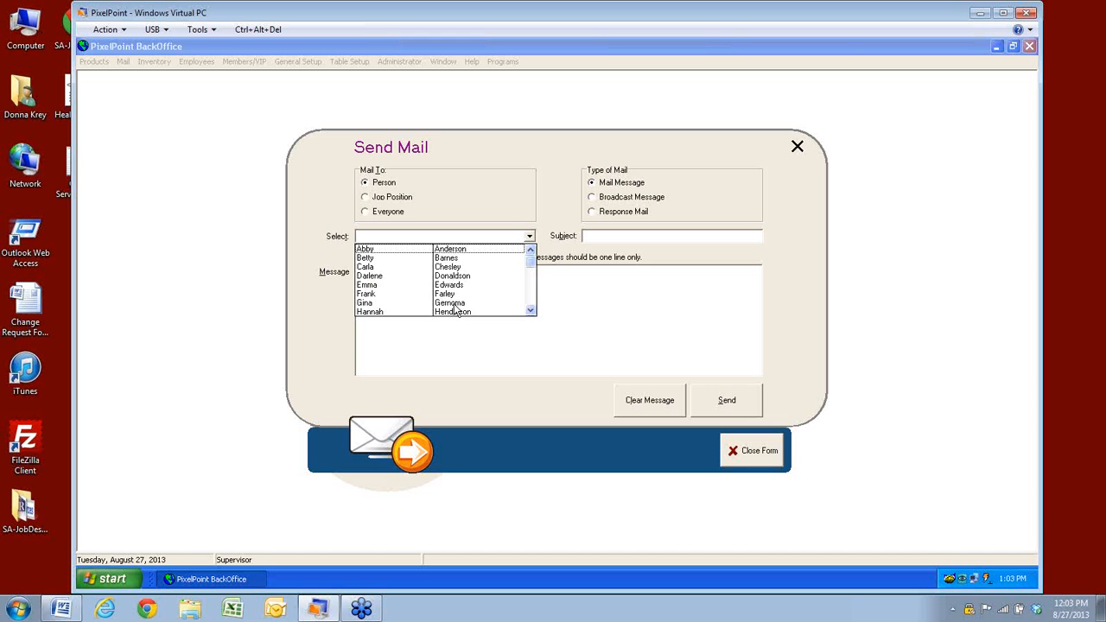
pyautogui.click(365, 198)
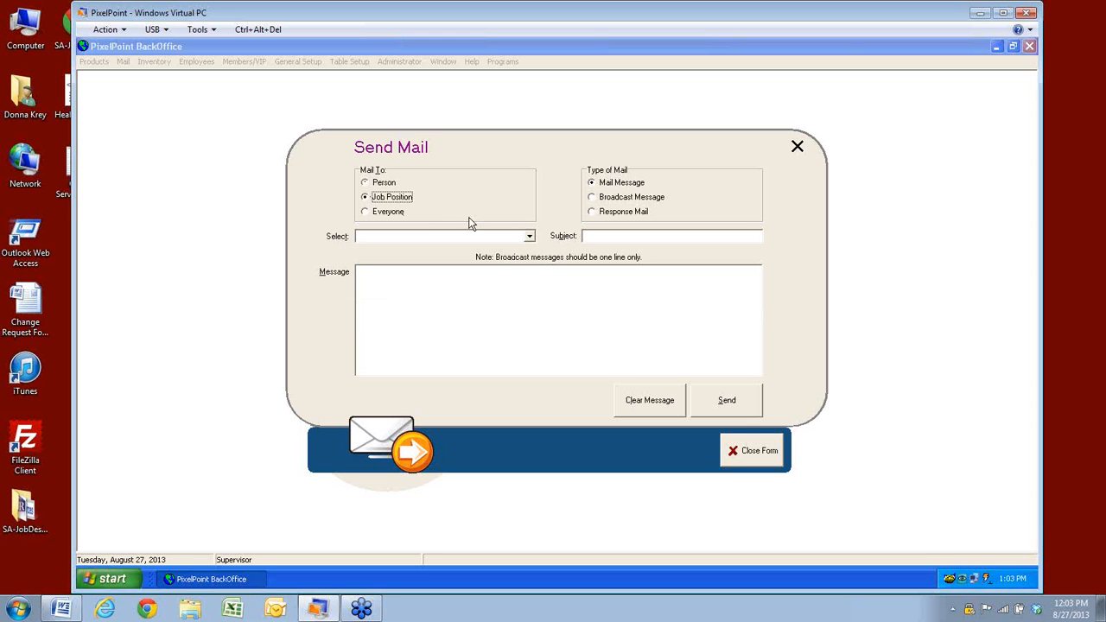
pyautogui.click(530, 237)
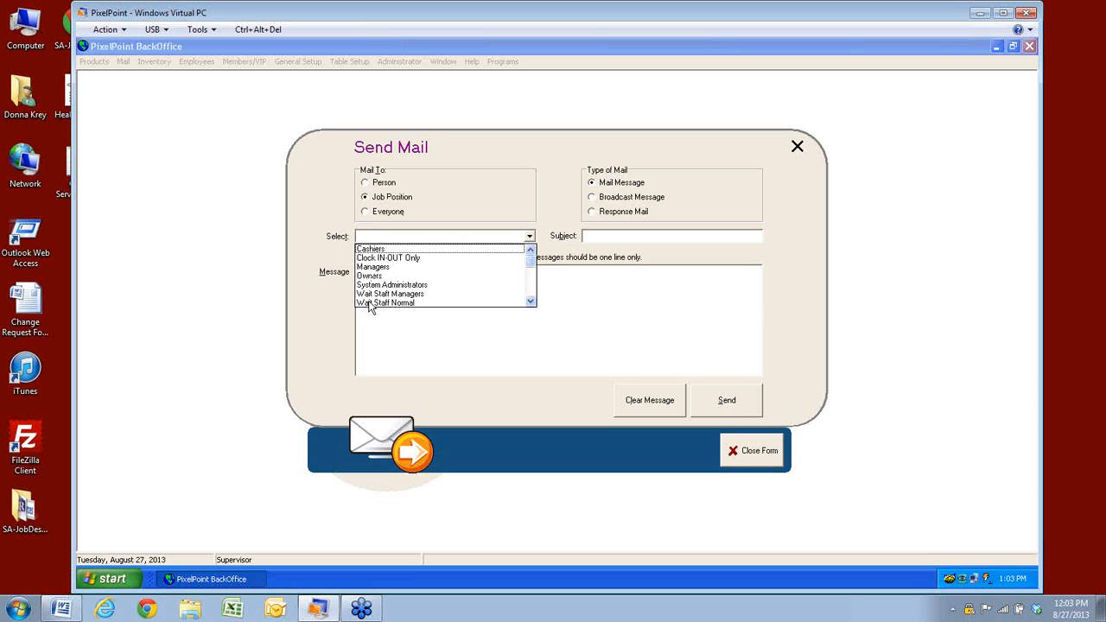
pyautogui.click(366, 213)
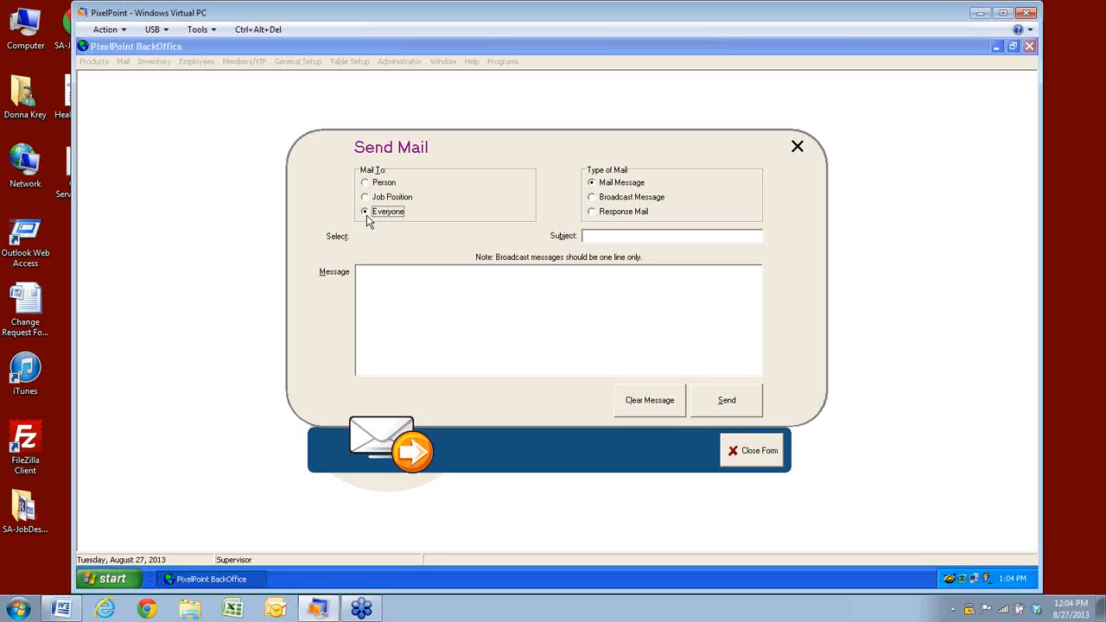
pyautogui.click(364, 183)
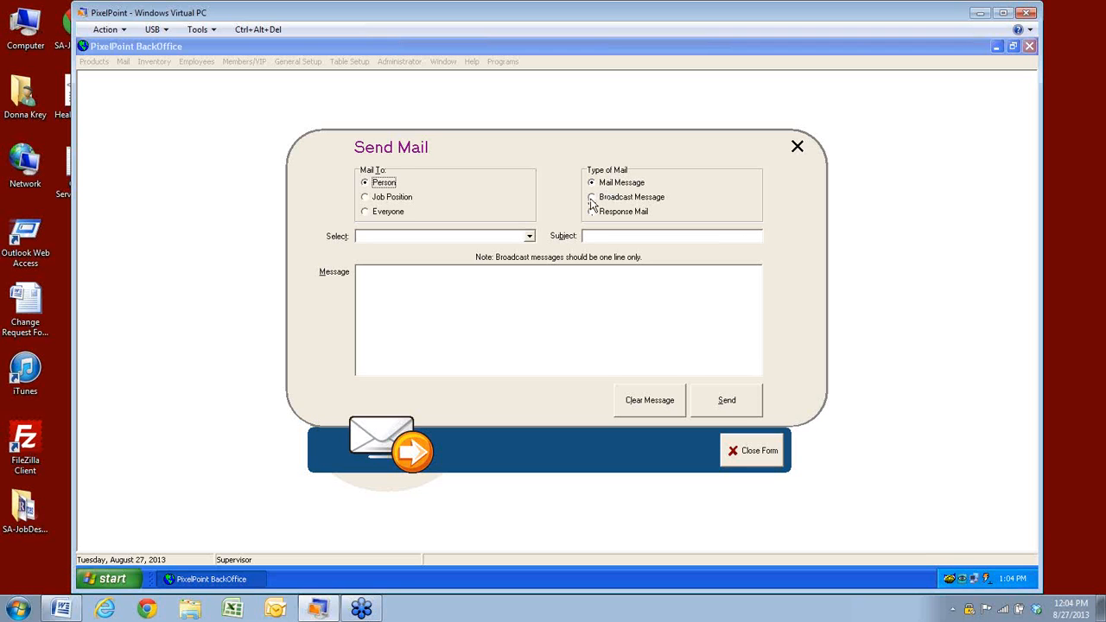
# Try Broadcast and Mail Message types, then set Type of Mail to Response Mail
pyautogui.click(592, 198)
pyautogui.click(592, 184)
pyautogui.click(592, 217)
pyautogui.click(384, 197)
# Address the mail to Everyone, subject 'Saturday meeting', asking staff to confirm attendance at Saturday's meeting
pyautogui.click(364, 213)
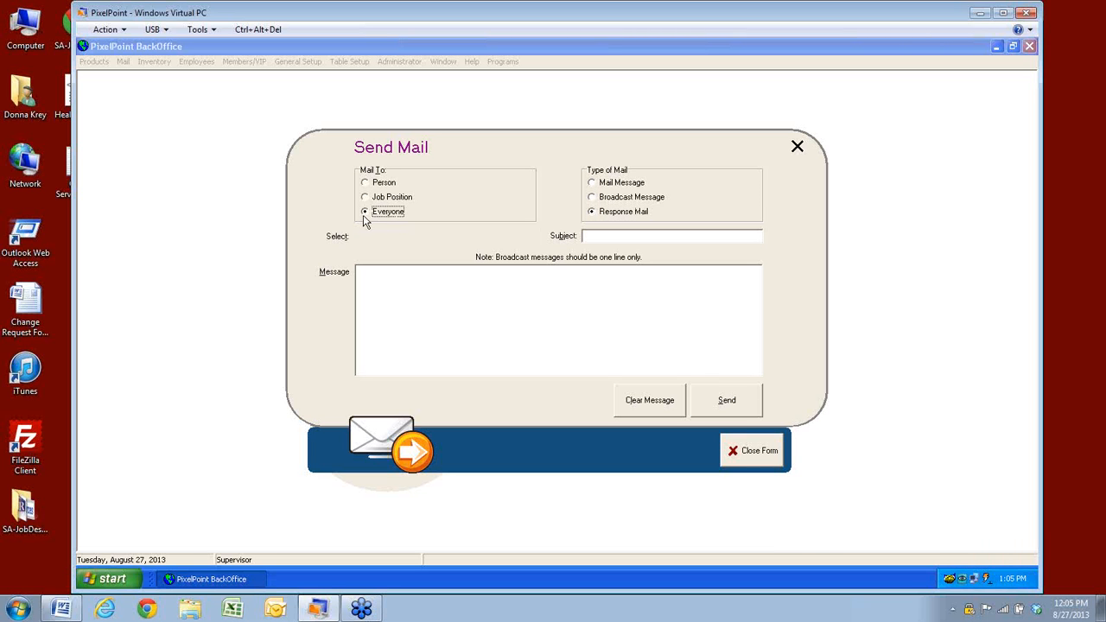
pyautogui.click(624, 235)
pyautogui.write('Saturday meeting')
pyautogui.click(508, 303)
pyautogui.write('Plea')
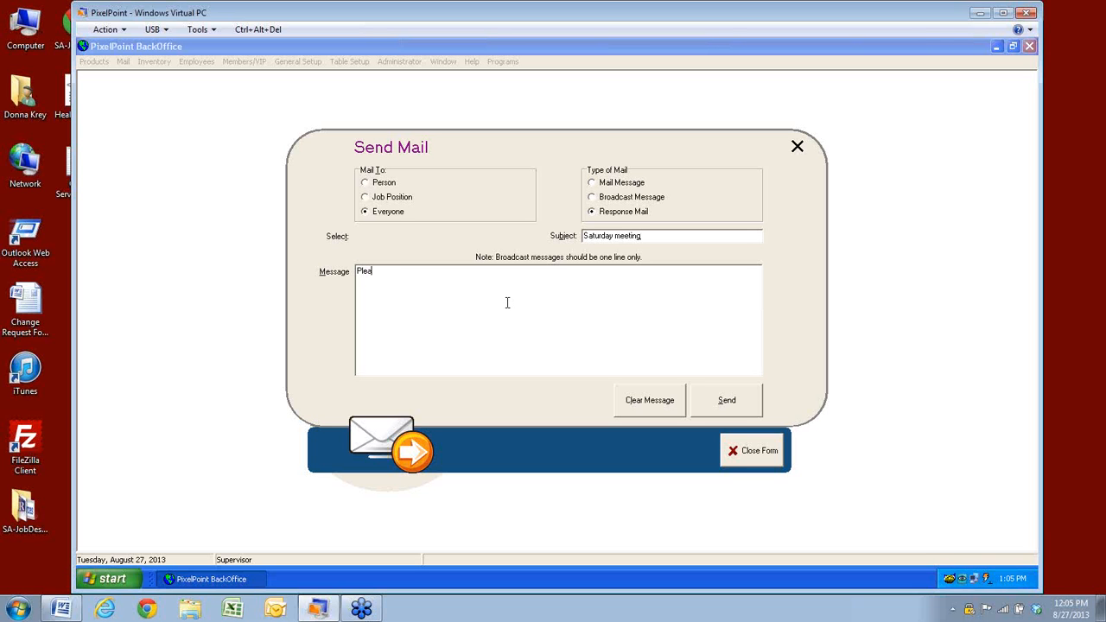
pyautogui.write('se confirm will be attending Saturday')
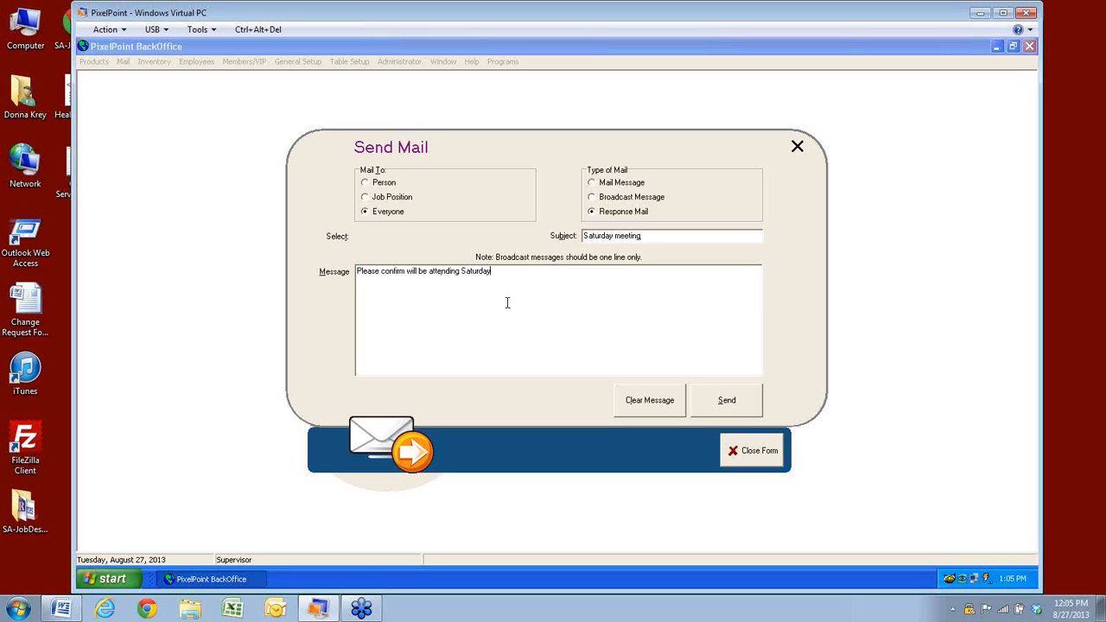
pyautogui.write('s meeting')
# Send the mail, acknowledge the sent notice, and close the Send Mail form
pyautogui.click(741, 412)
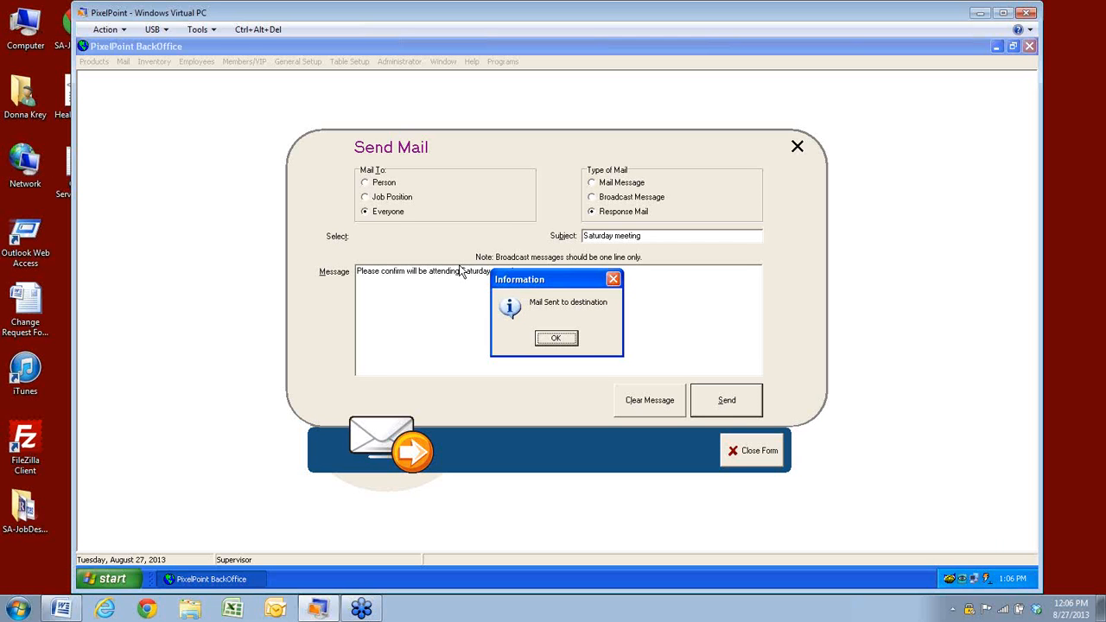
pyautogui.click(562, 340)
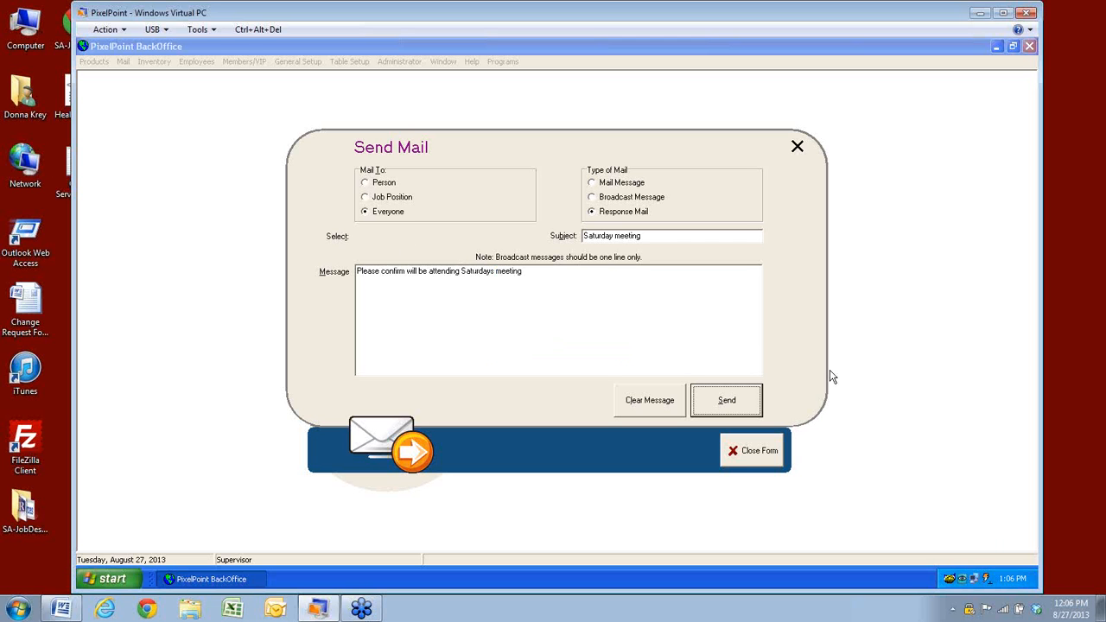
pyautogui.click(748, 453)
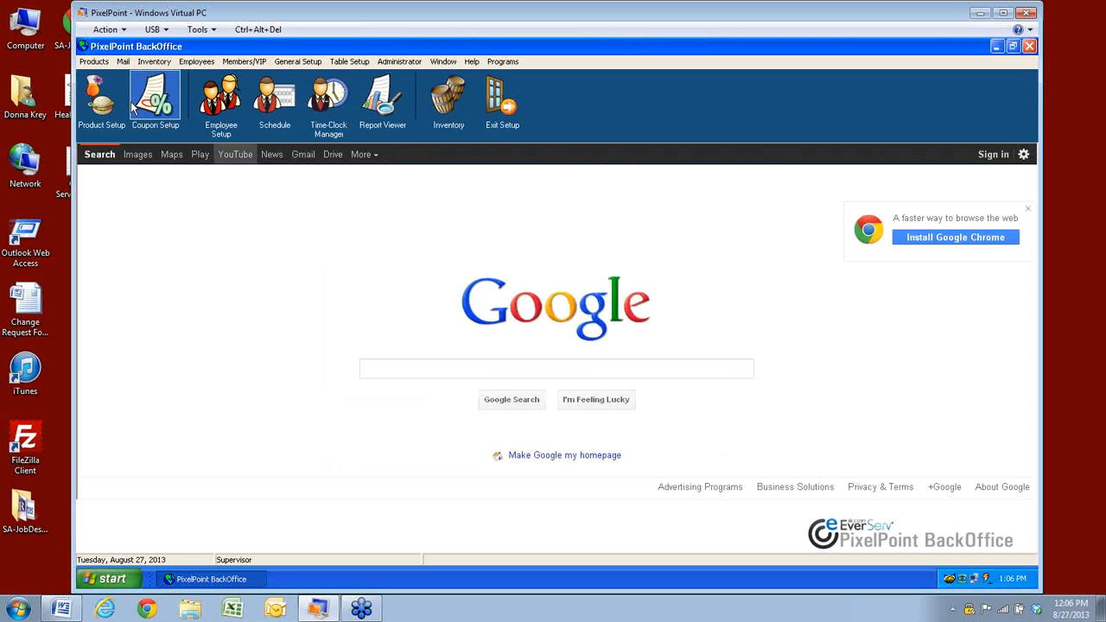
# Open View Response Mail from the Mail menu and list the response subjects
pyautogui.click(123, 62)
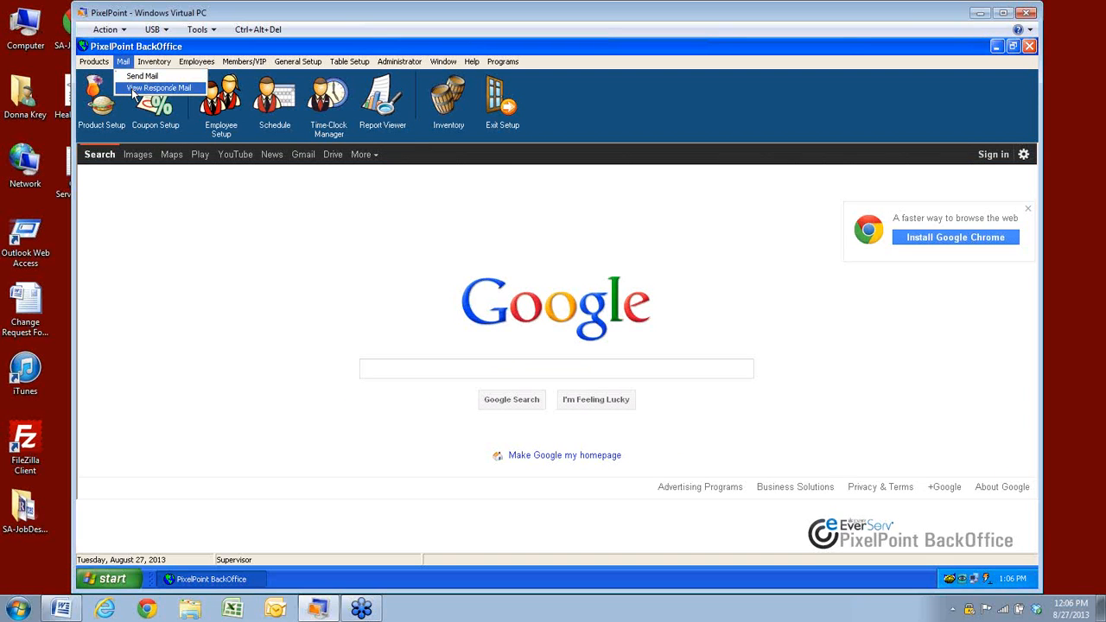
pyautogui.click(133, 89)
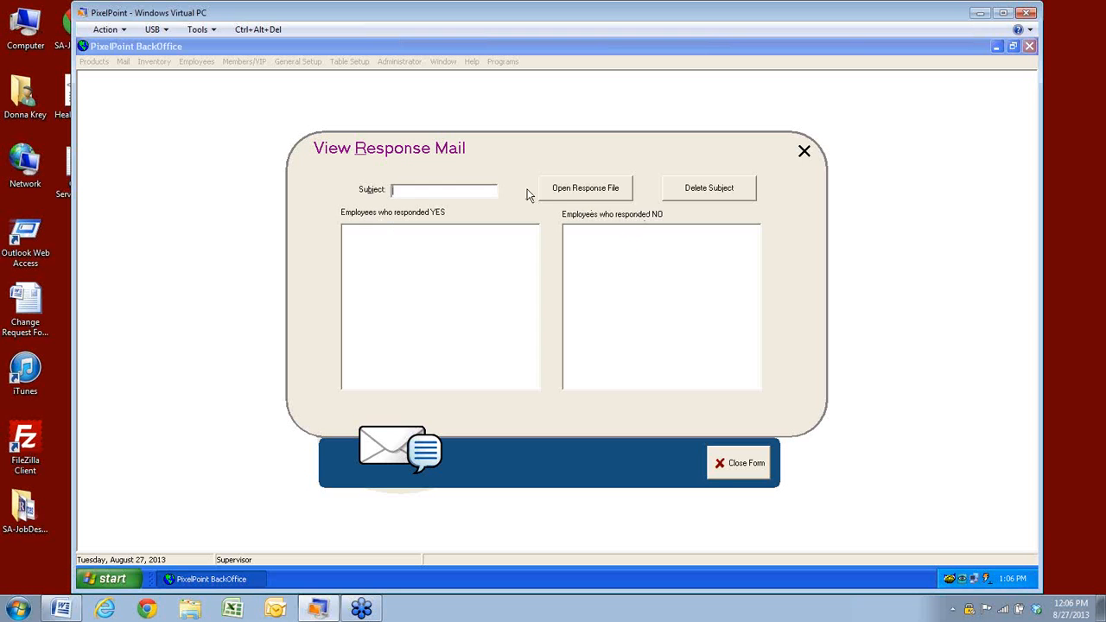
pyautogui.click(609, 199)
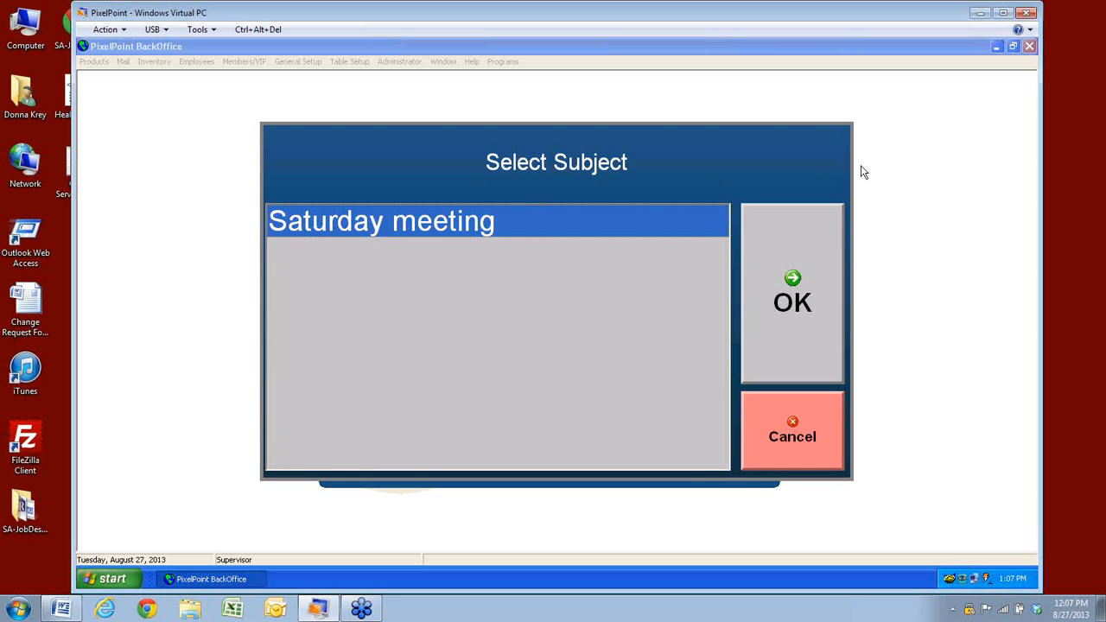
# Load the Saturday meeting responses, delete that subject with confirmation, and close the form
pyautogui.click(802, 294)
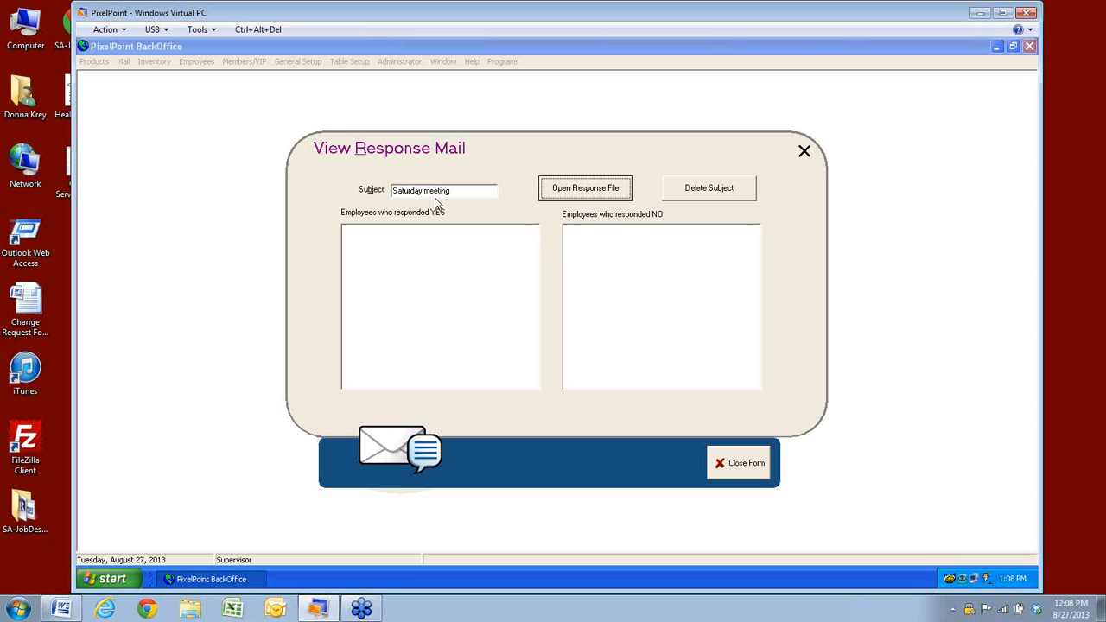
pyautogui.click(707, 193)
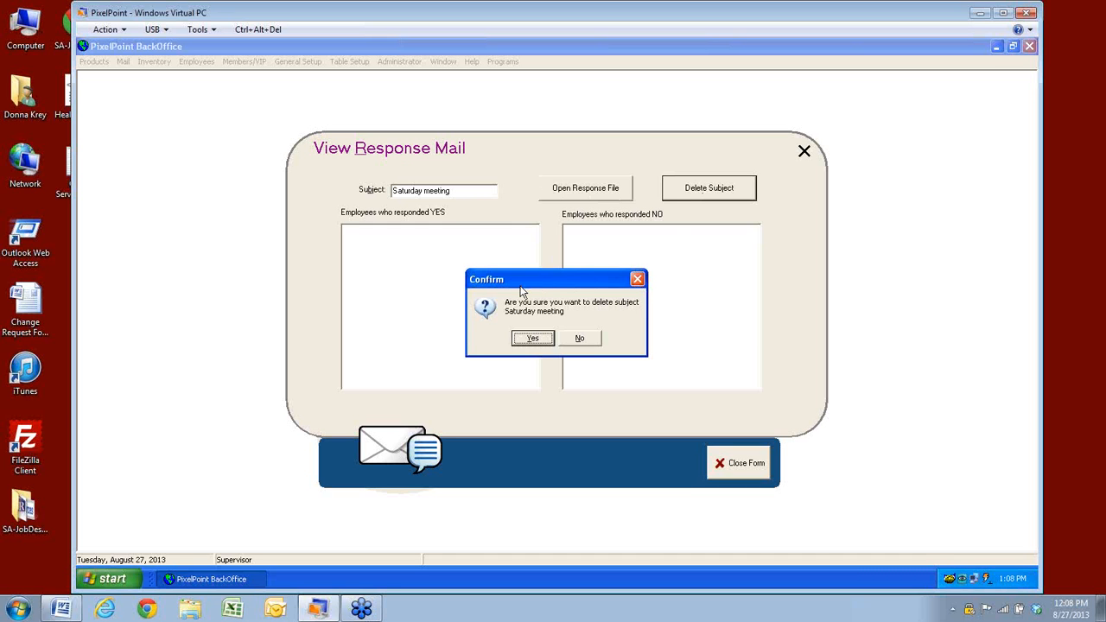
pyautogui.click(532, 339)
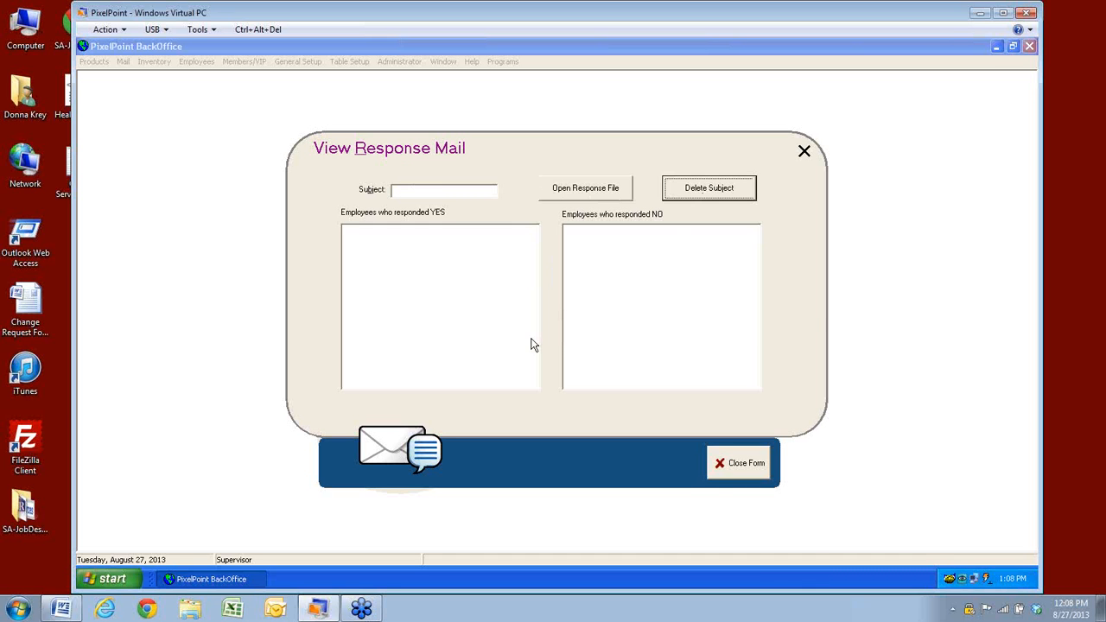
pyautogui.click(735, 463)
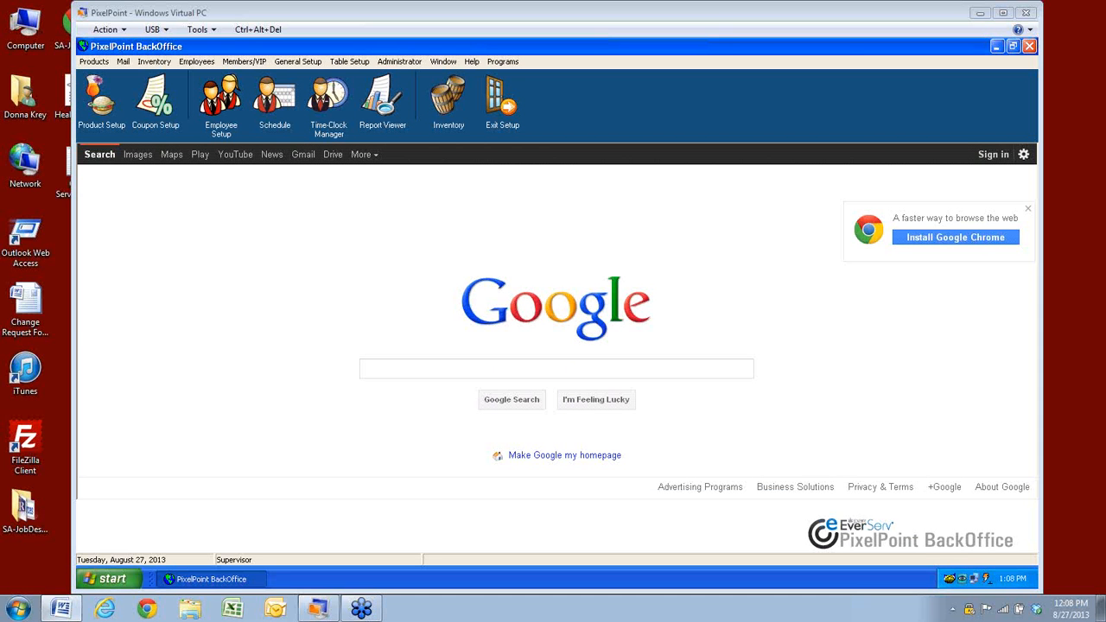
# Choose Department Setup from the Employees menu
pyautogui.click(200, 63)
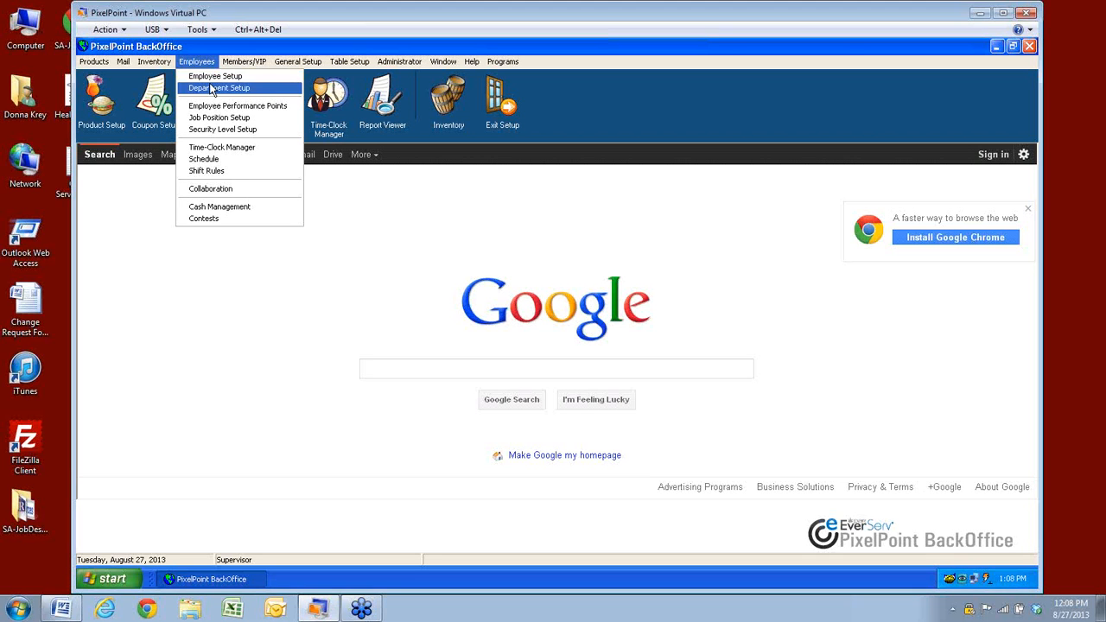
pyautogui.click(206, 88)
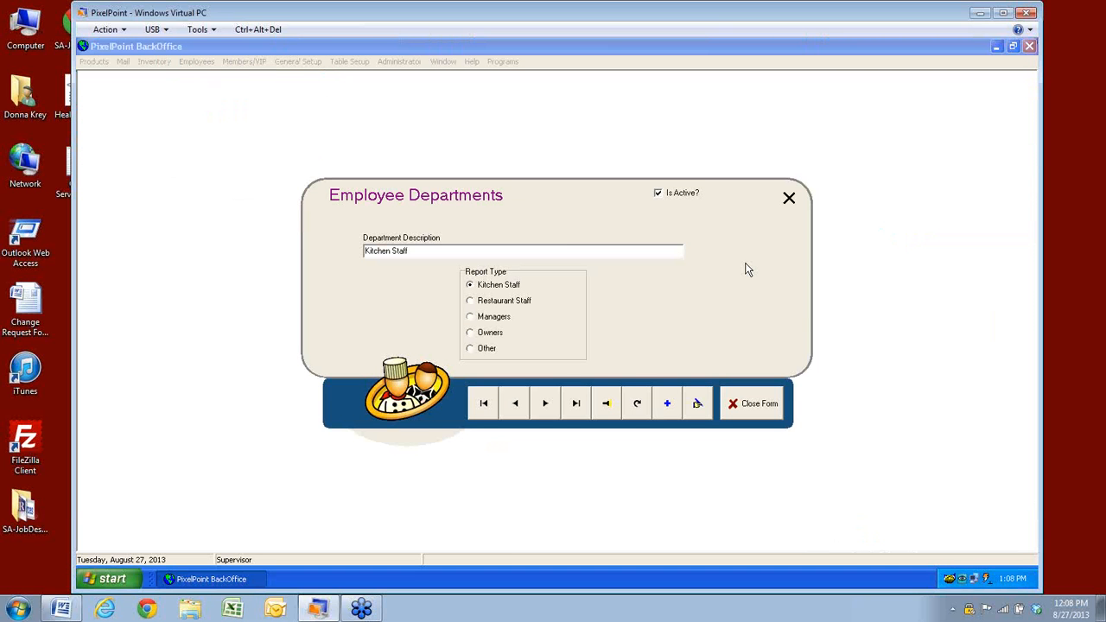
# Search the departments, loading Kitchen Staff first and then the Restaurant Staff record
pyautogui.click(607, 403)
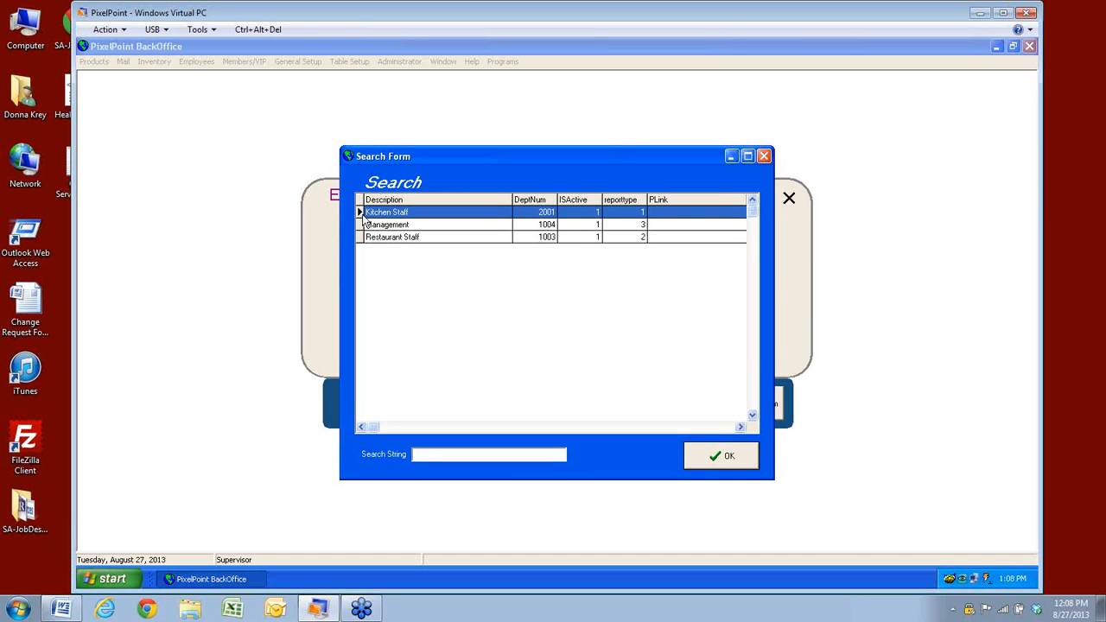
pyautogui.click(721, 456)
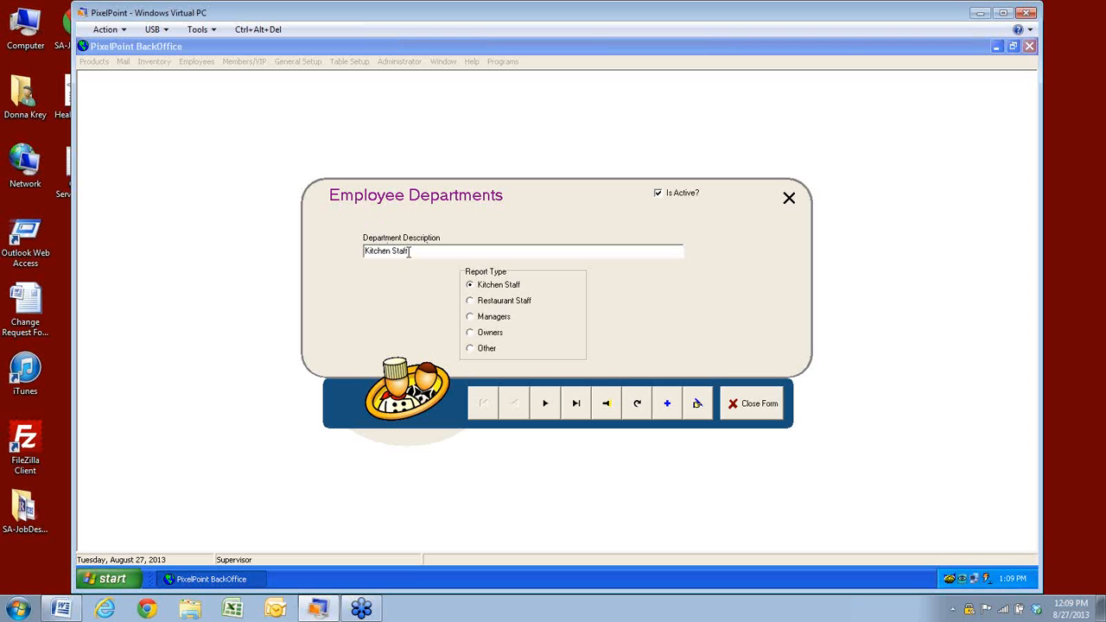
pyautogui.click(610, 411)
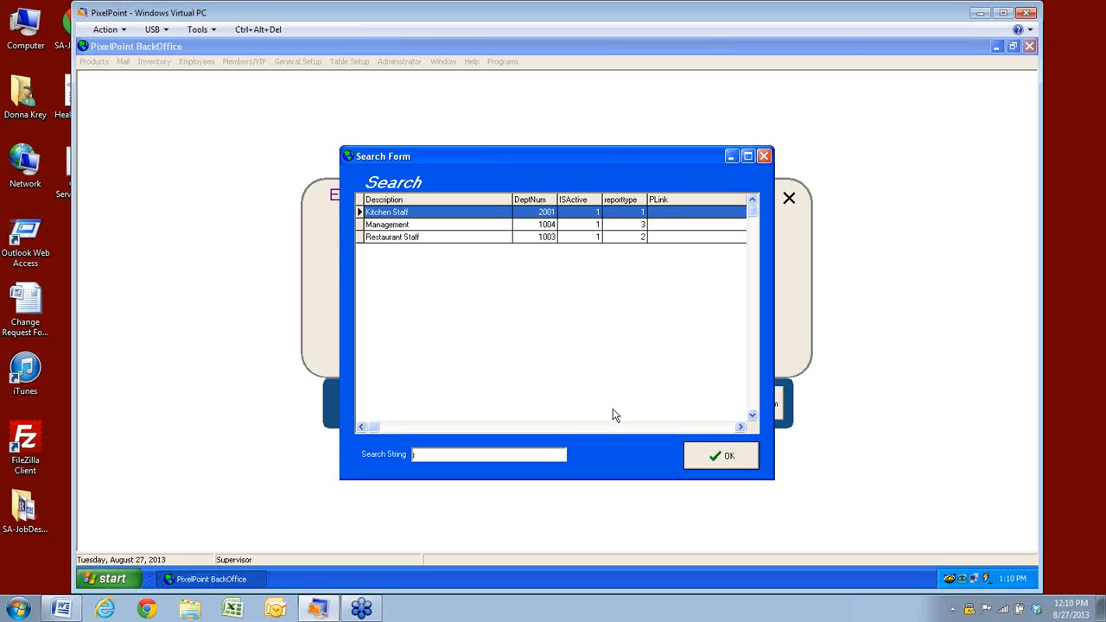
pyautogui.click(394, 240)
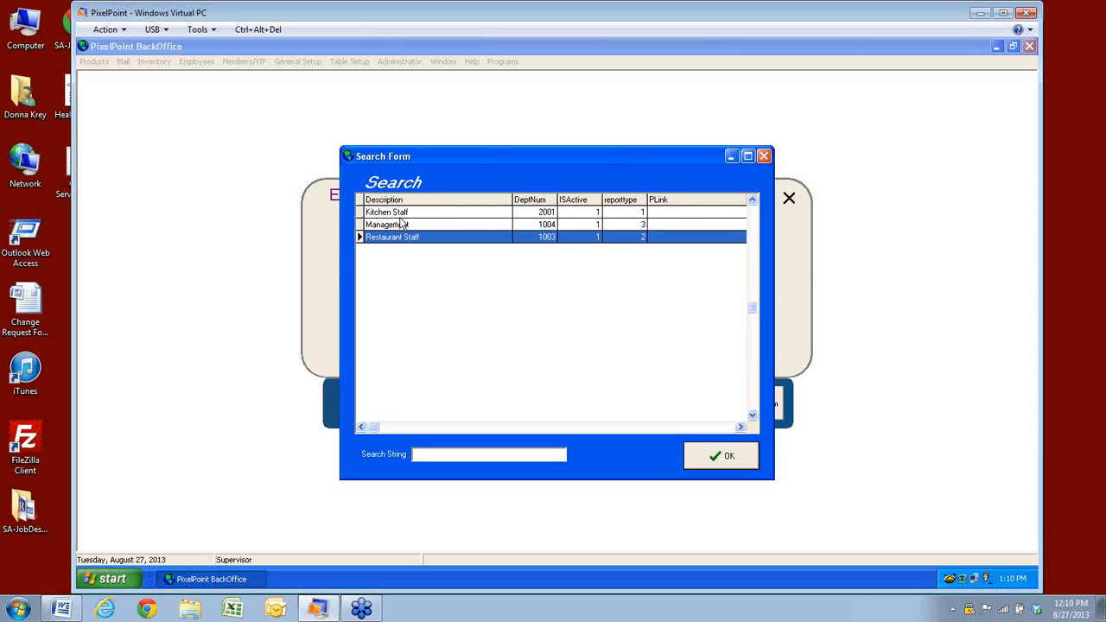
pyautogui.click(724, 458)
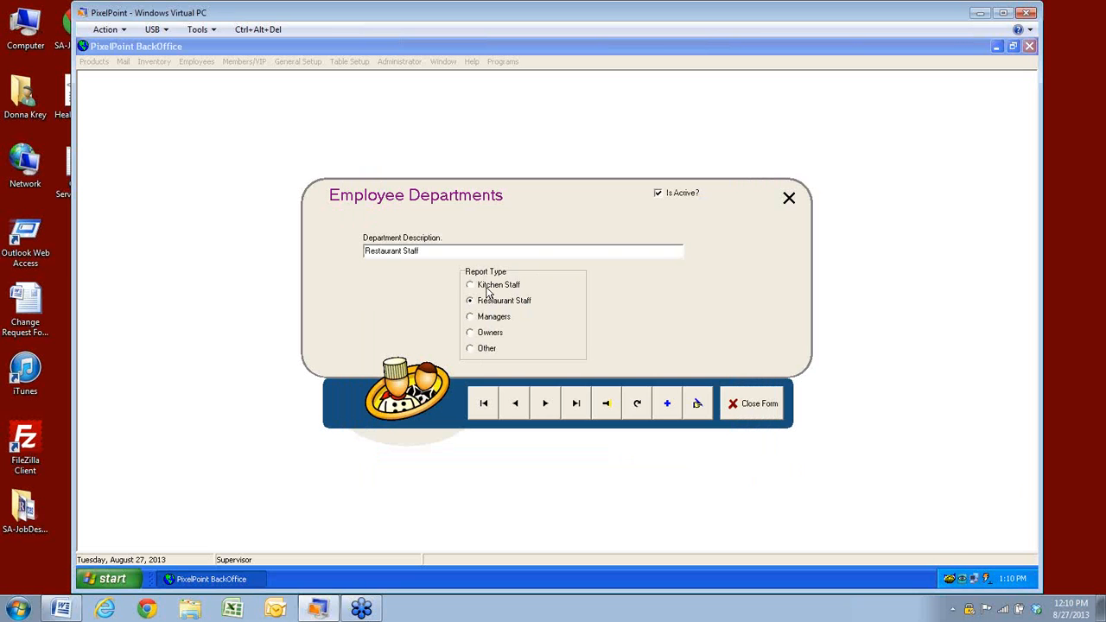
pyautogui.click(607, 403)
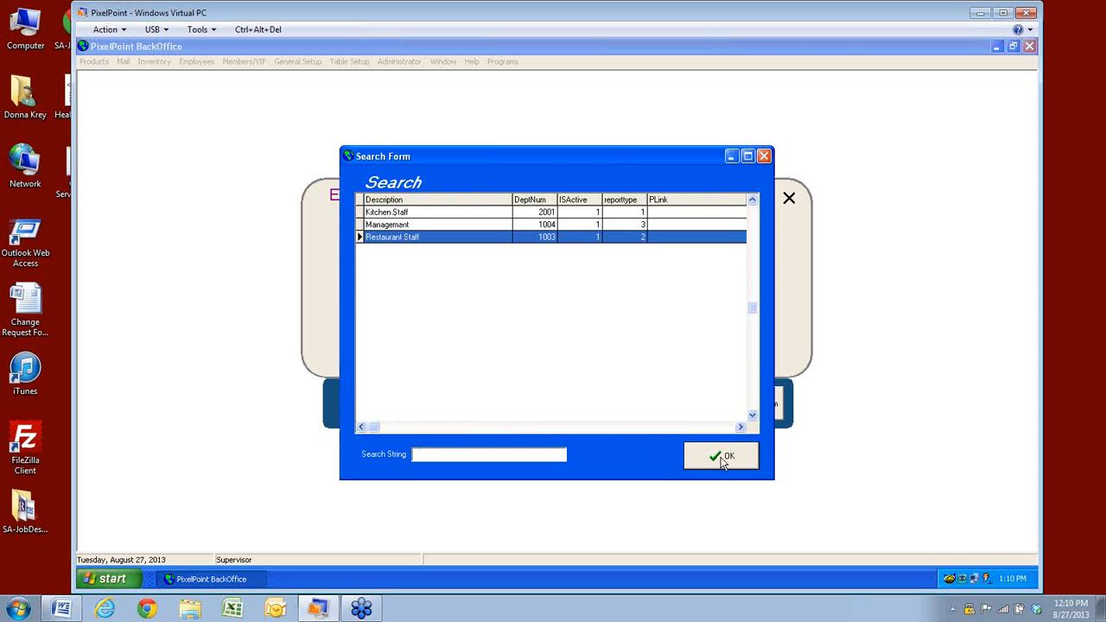
pyautogui.click(720, 457)
# Create a new Cooks department with the Kitchen Staff report type and save it
pyautogui.click(666, 406)
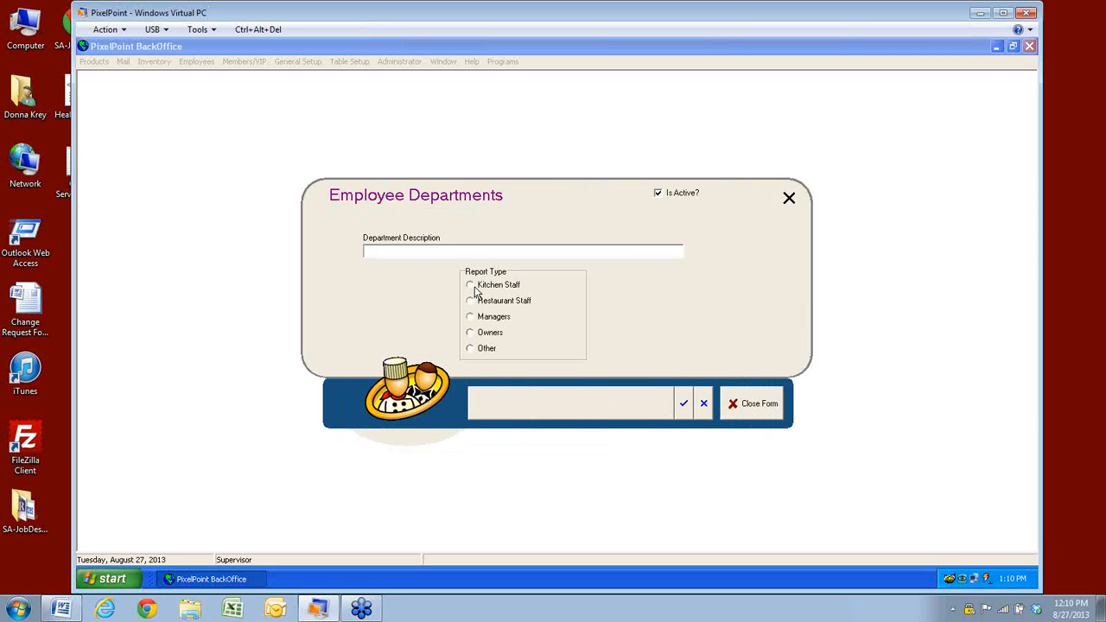
pyautogui.click(425, 252)
pyautogui.write('Cooks')
pyautogui.click(468, 286)
pyautogui.click(683, 404)
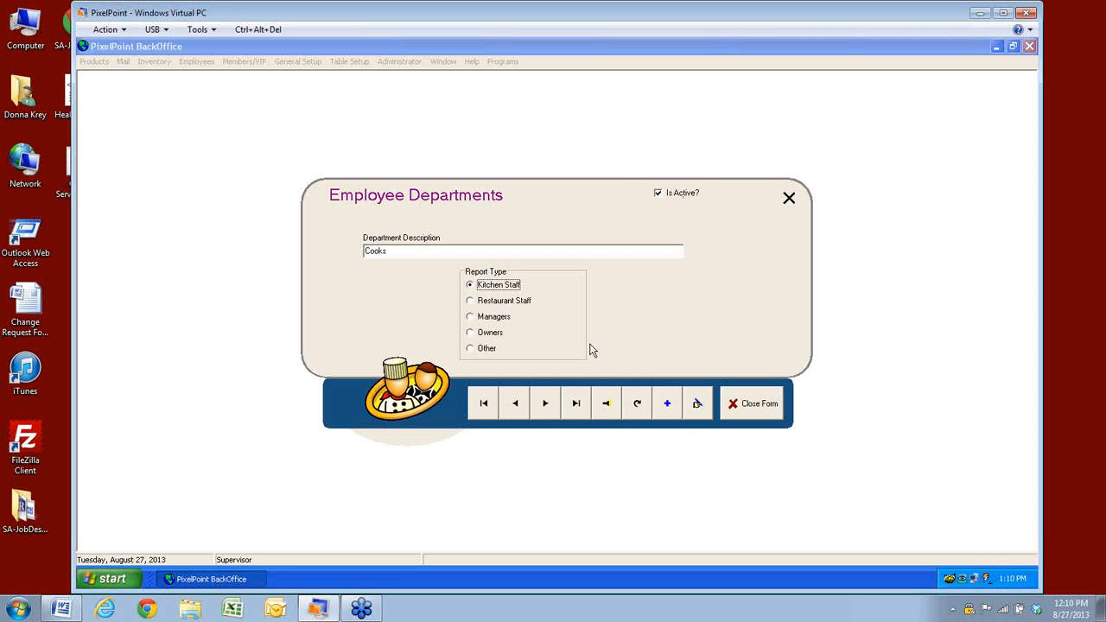
pyautogui.click(608, 408)
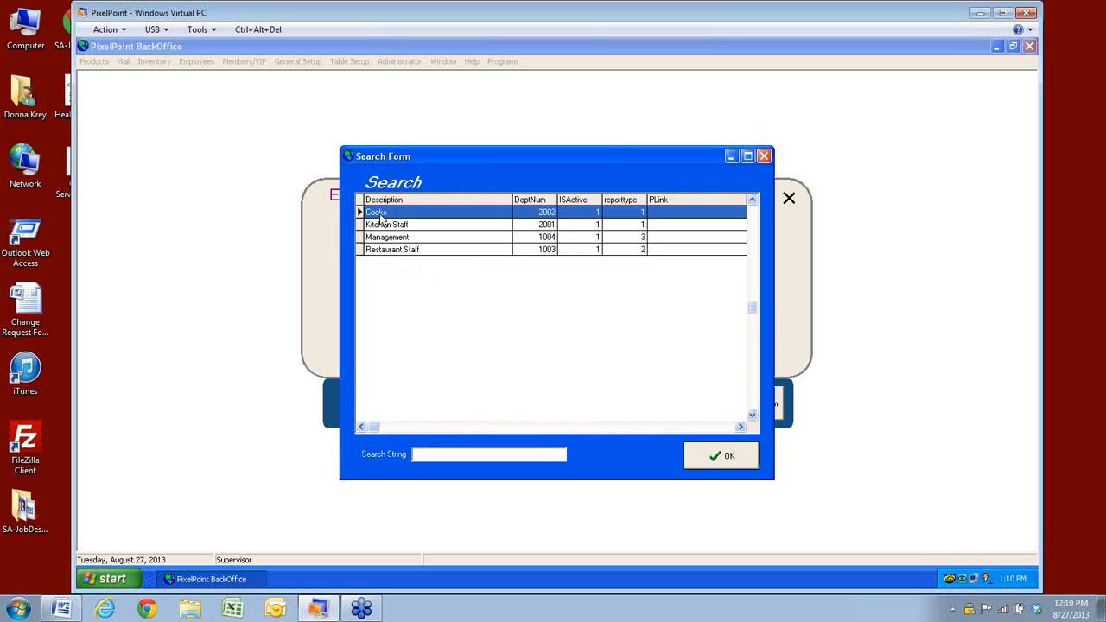
# Check Cooks in the department list, reload and save Restaurant Staff, then close the form
pyautogui.click(382, 255)
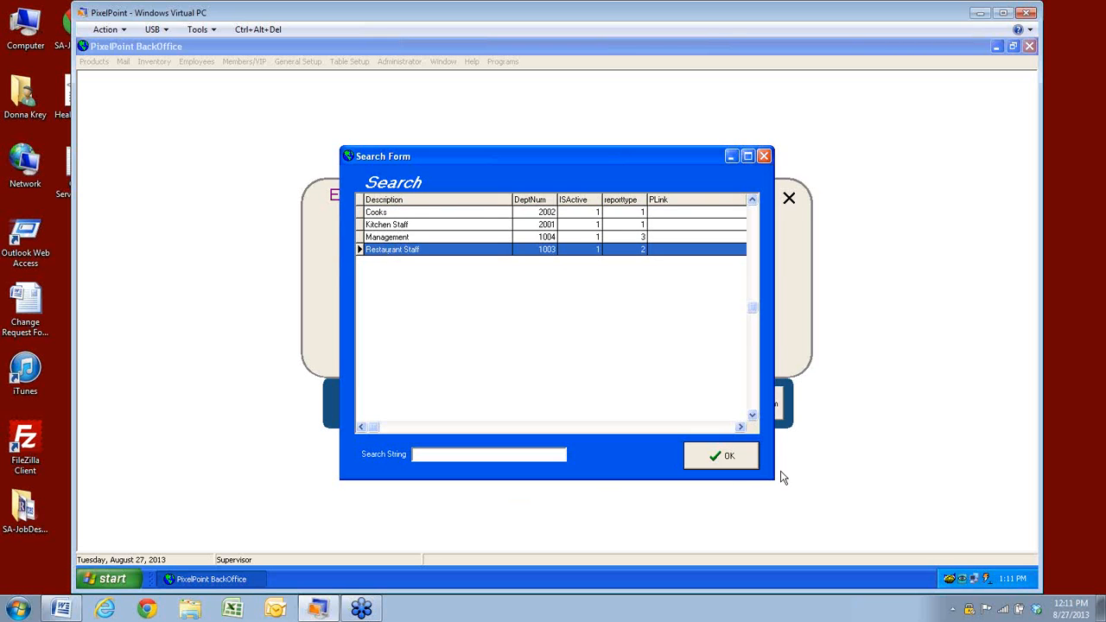
pyautogui.click(752, 464)
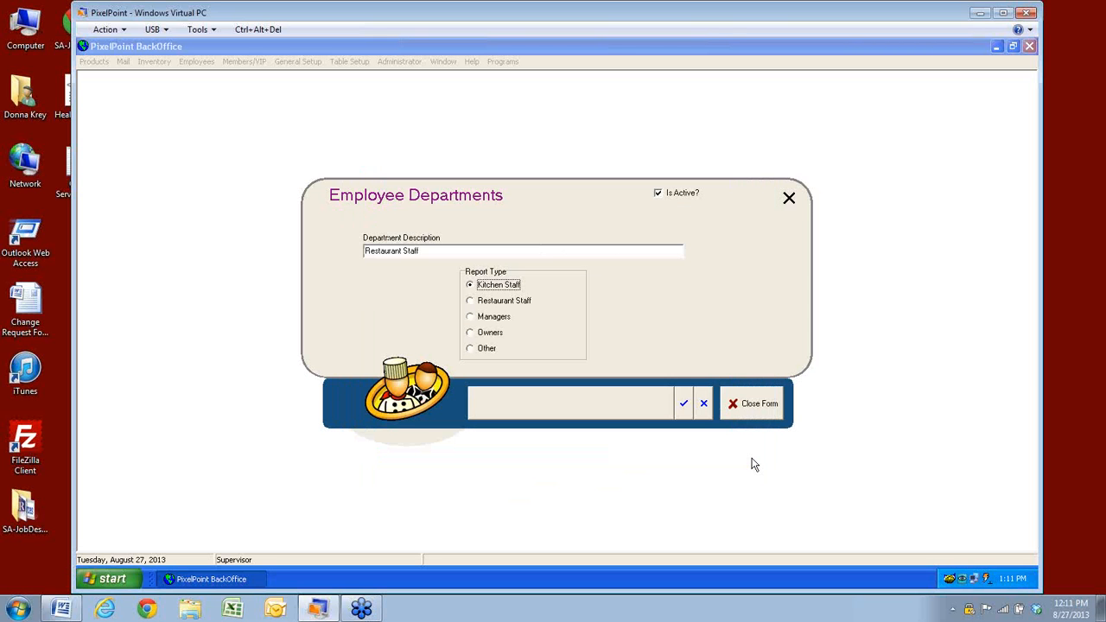
pyautogui.click(685, 405)
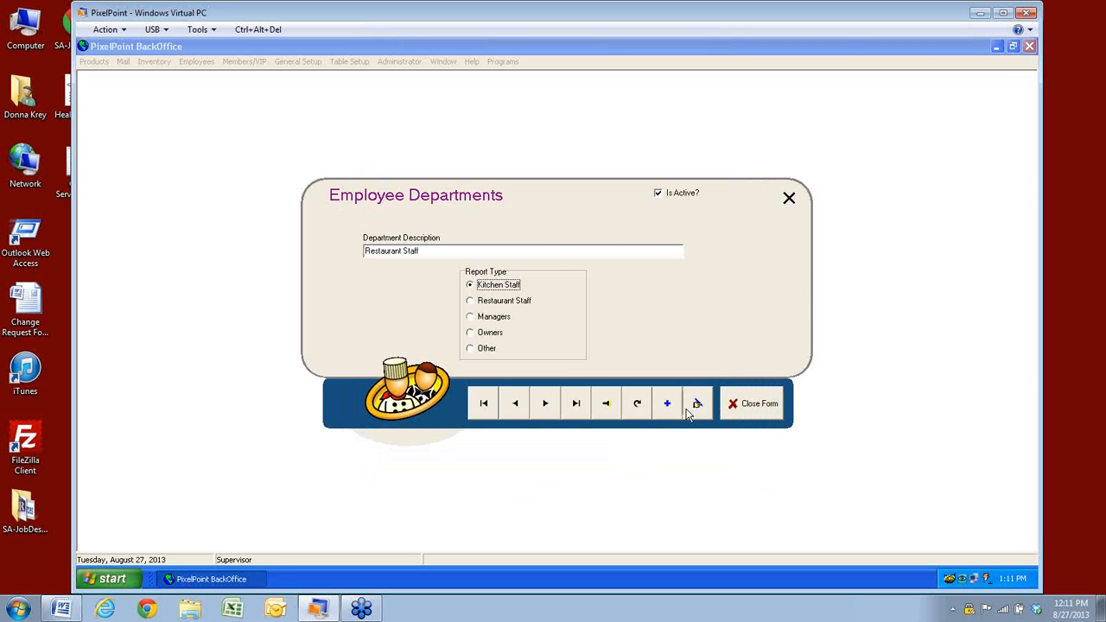
pyautogui.click(748, 413)
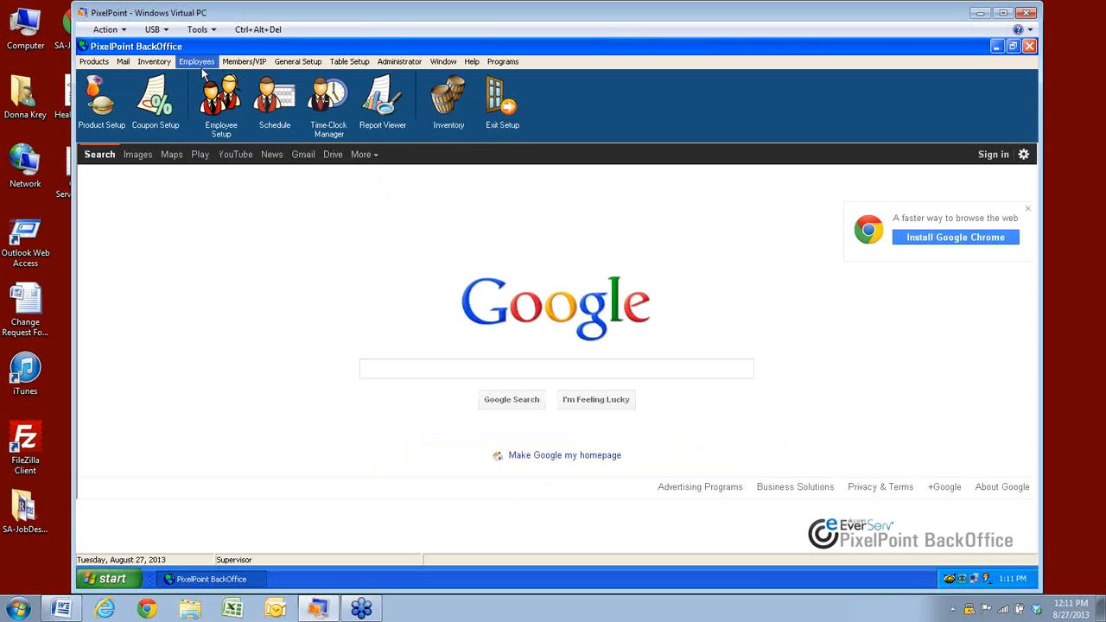
pyautogui.click(201, 64)
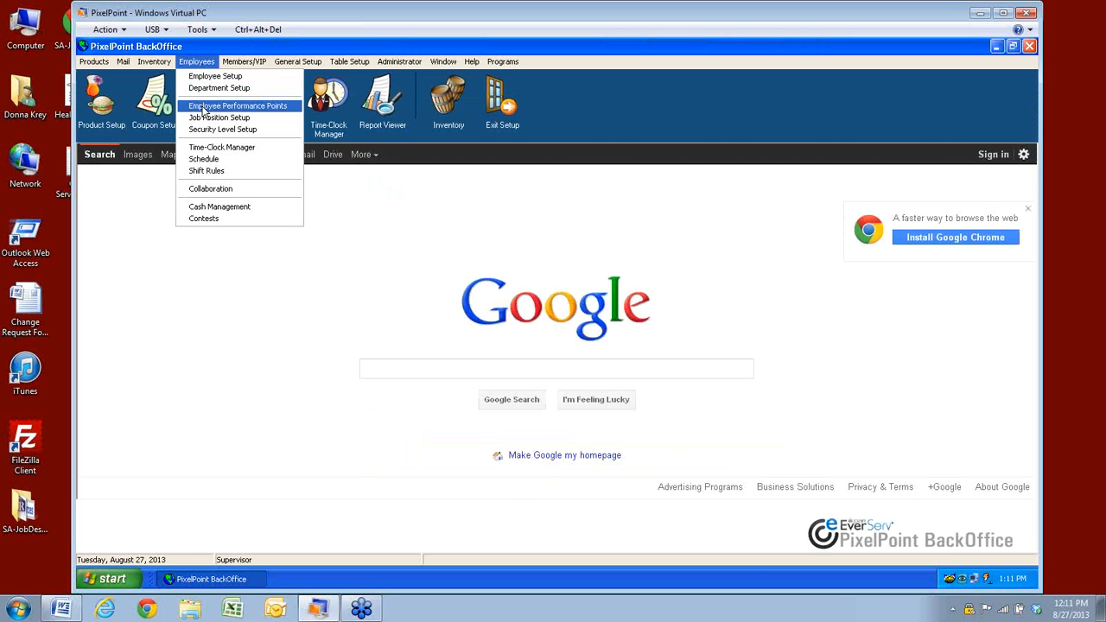
pyautogui.click(204, 108)
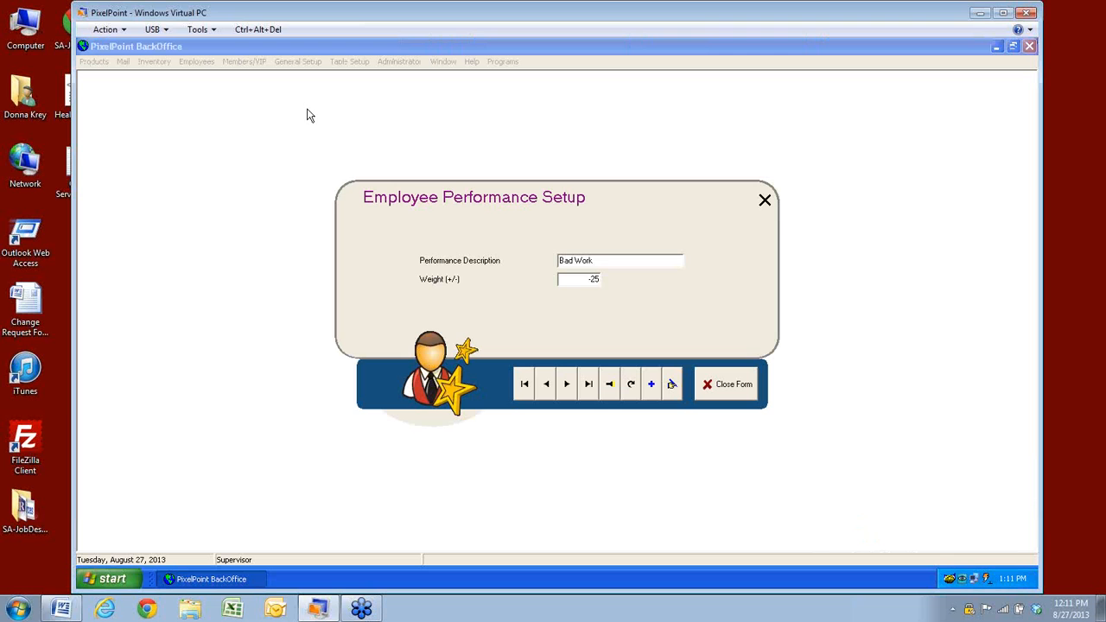
pyautogui.click(610, 393)
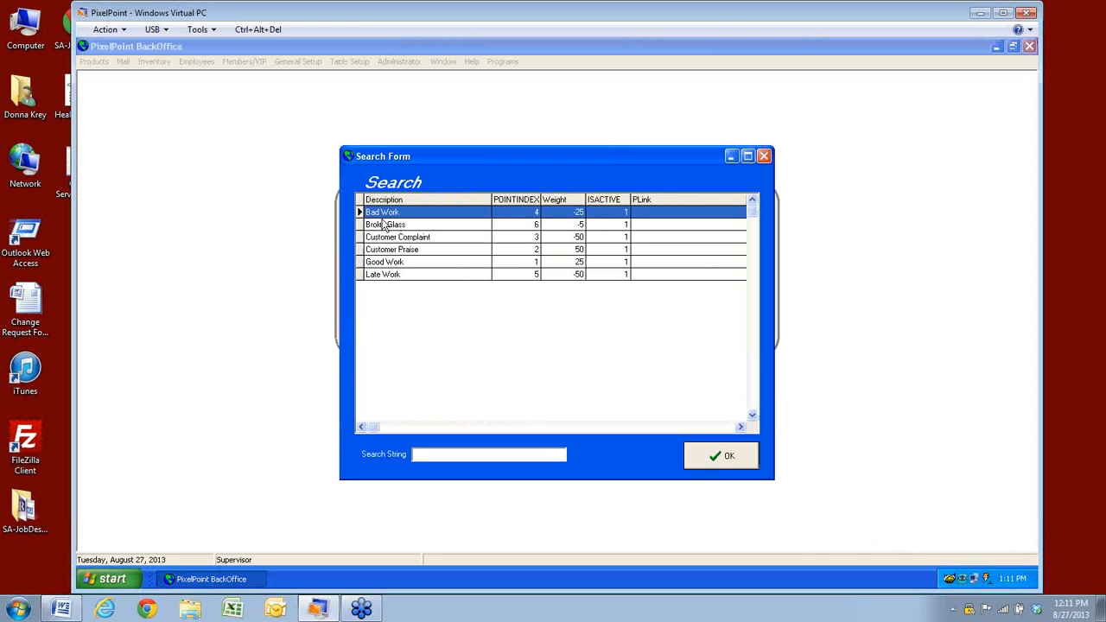
pyautogui.click(710, 462)
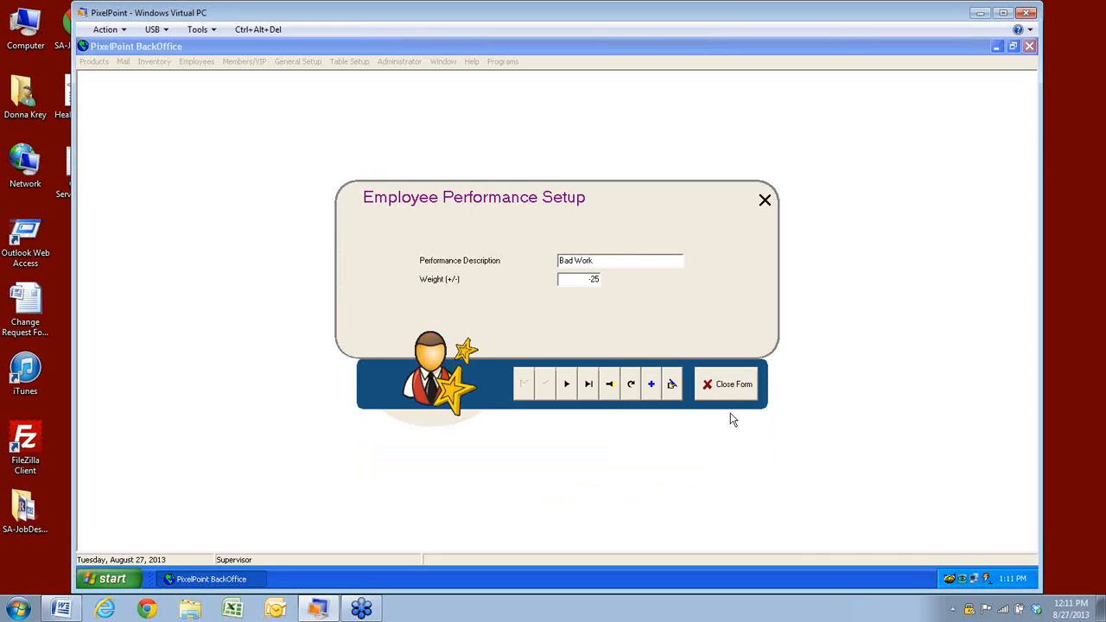
pyautogui.click(733, 391)
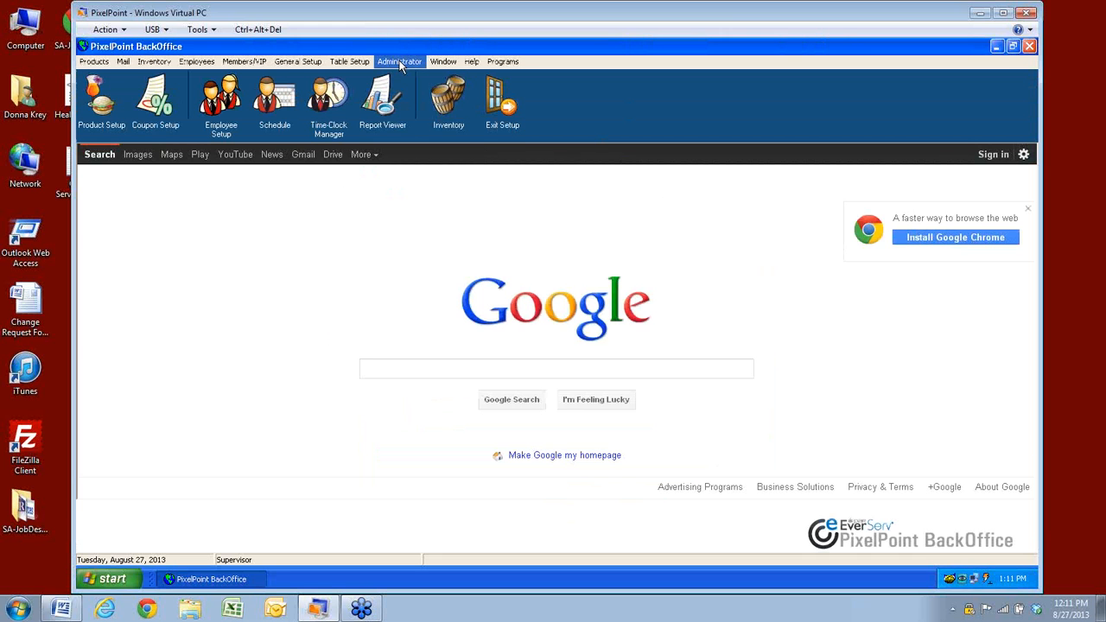
pyautogui.click(401, 66)
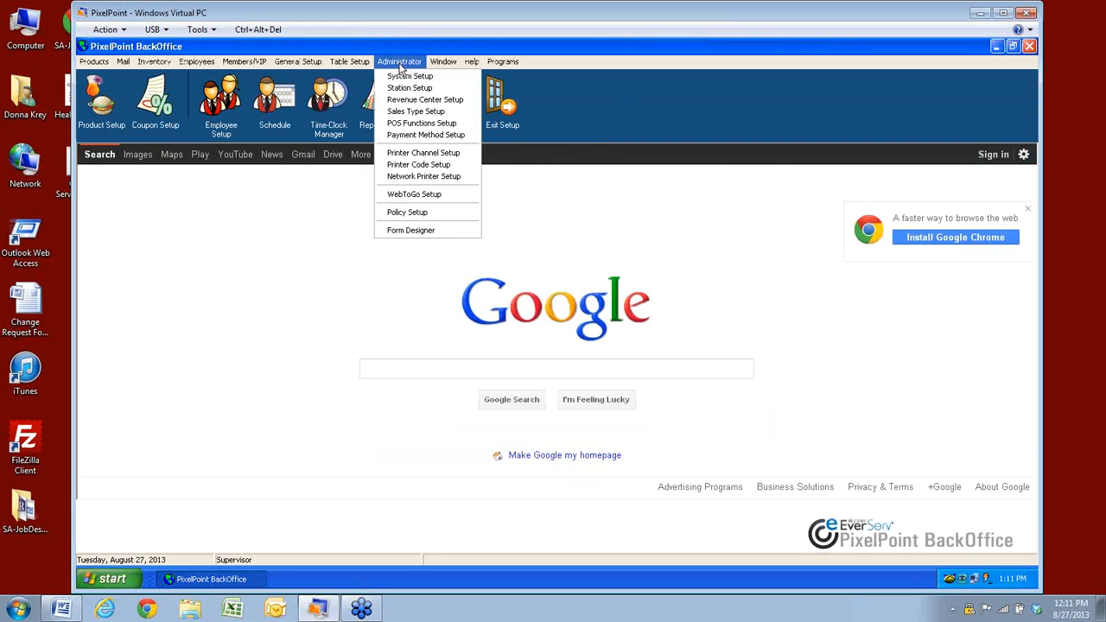
pyautogui.click(401, 126)
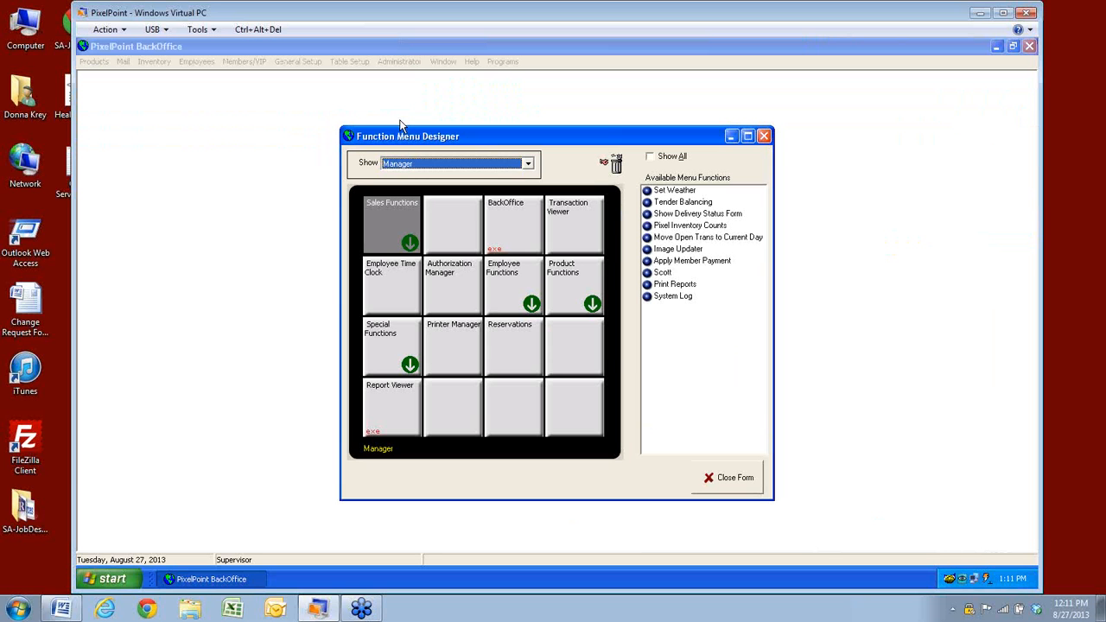
pyautogui.doubleClick(515, 281)
pyautogui.click(597, 376)
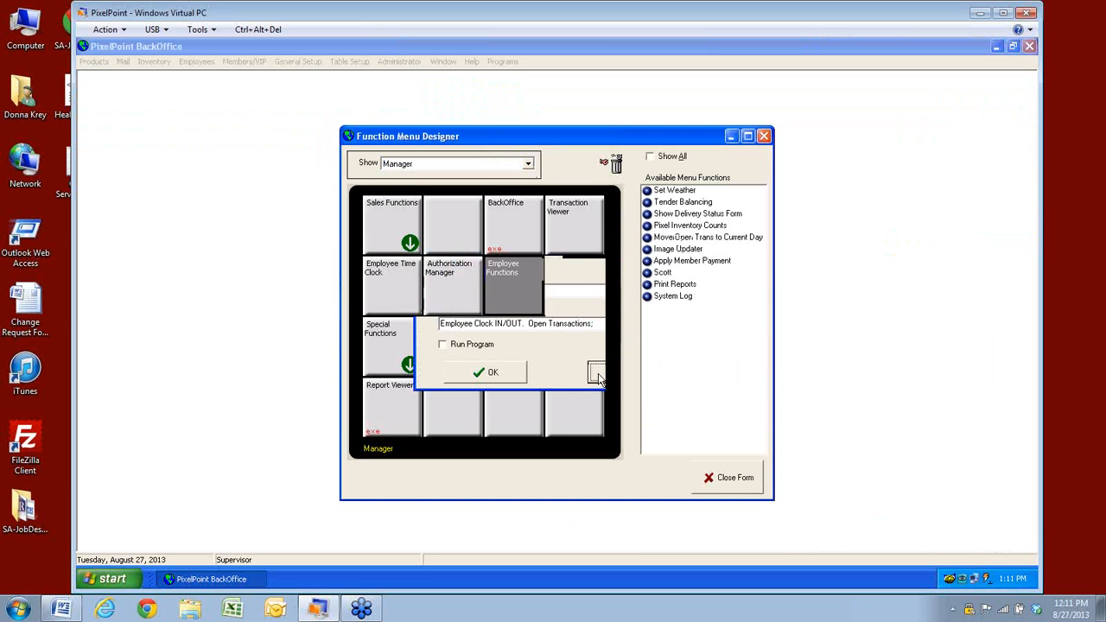
pyautogui.doubleClick(517, 283)
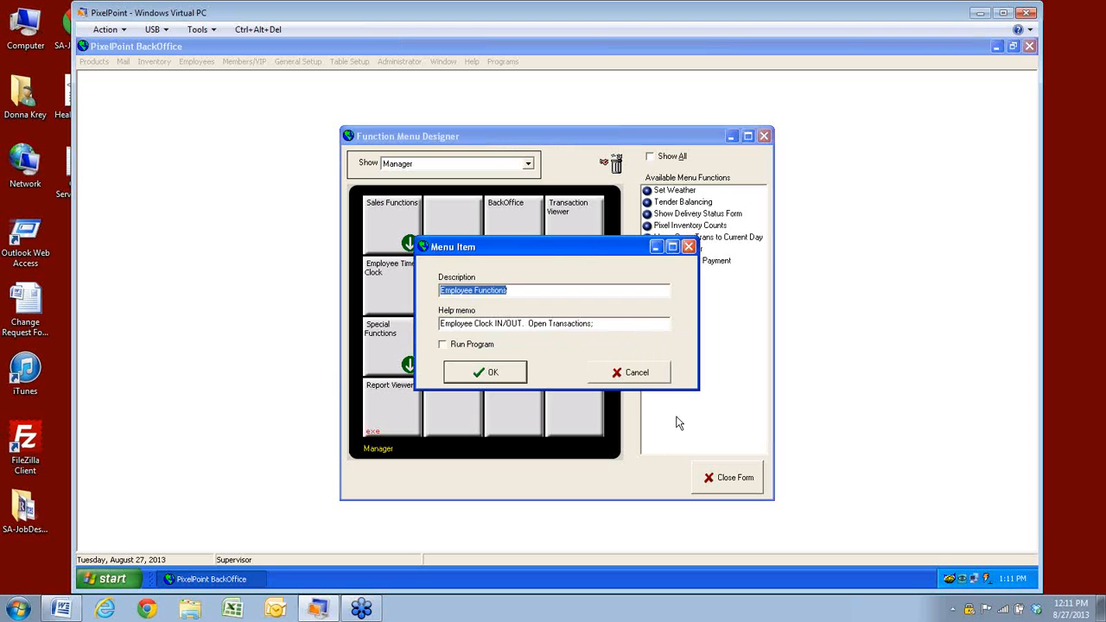
pyautogui.click(631, 373)
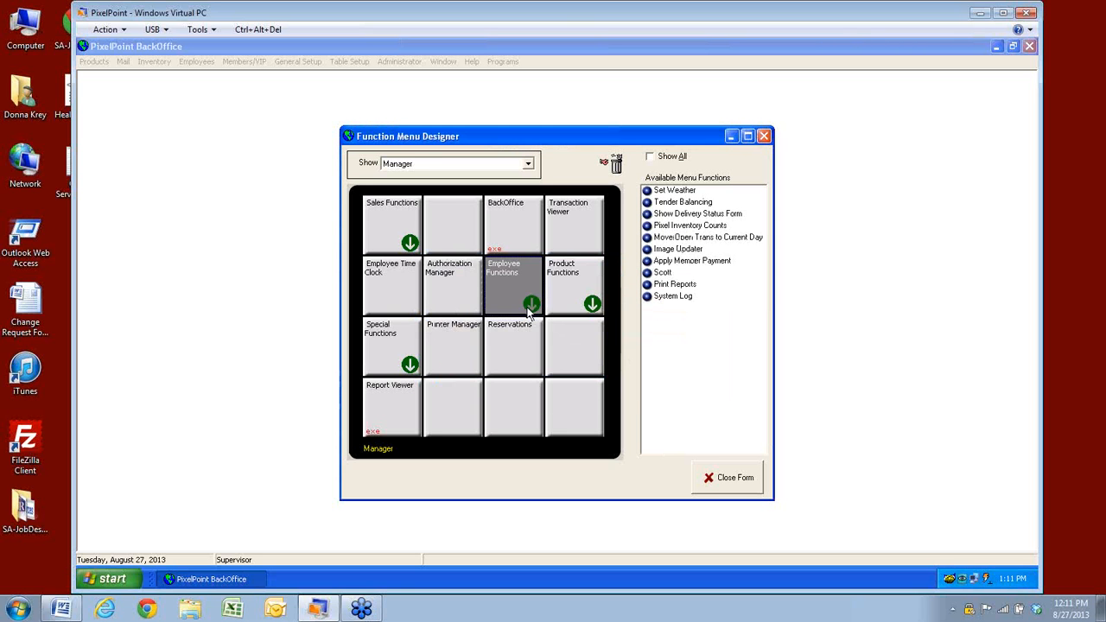
pyautogui.click(528, 308)
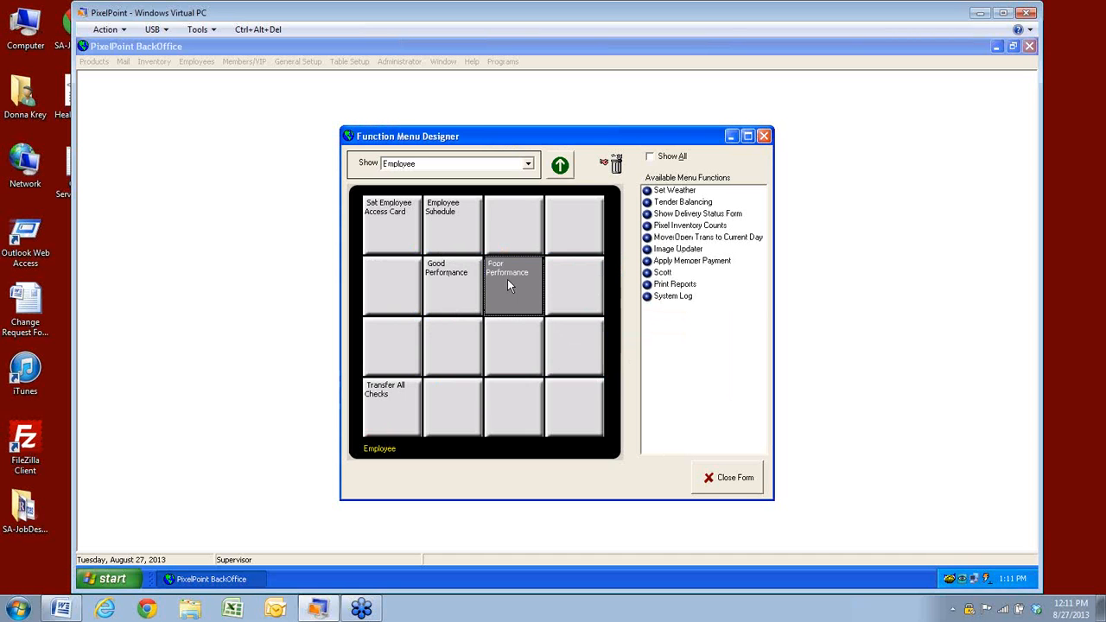
pyautogui.click(748, 486)
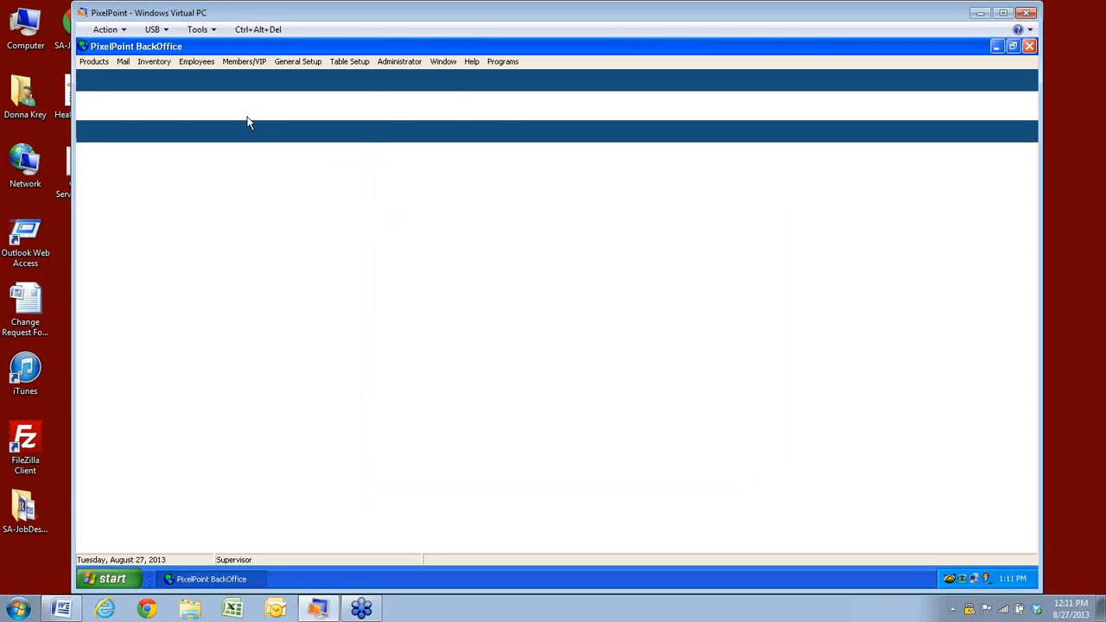
# Open Employee Performance Points from the Employees menu and load the Bad Work record (weight -25)
pyautogui.click(192, 63)
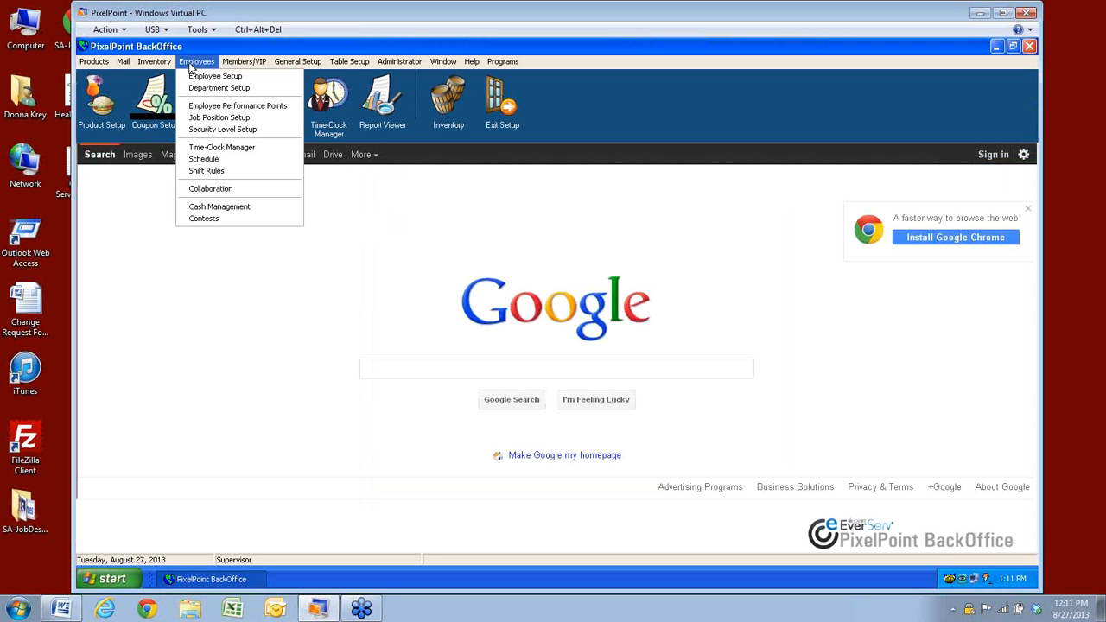
pyautogui.click(206, 105)
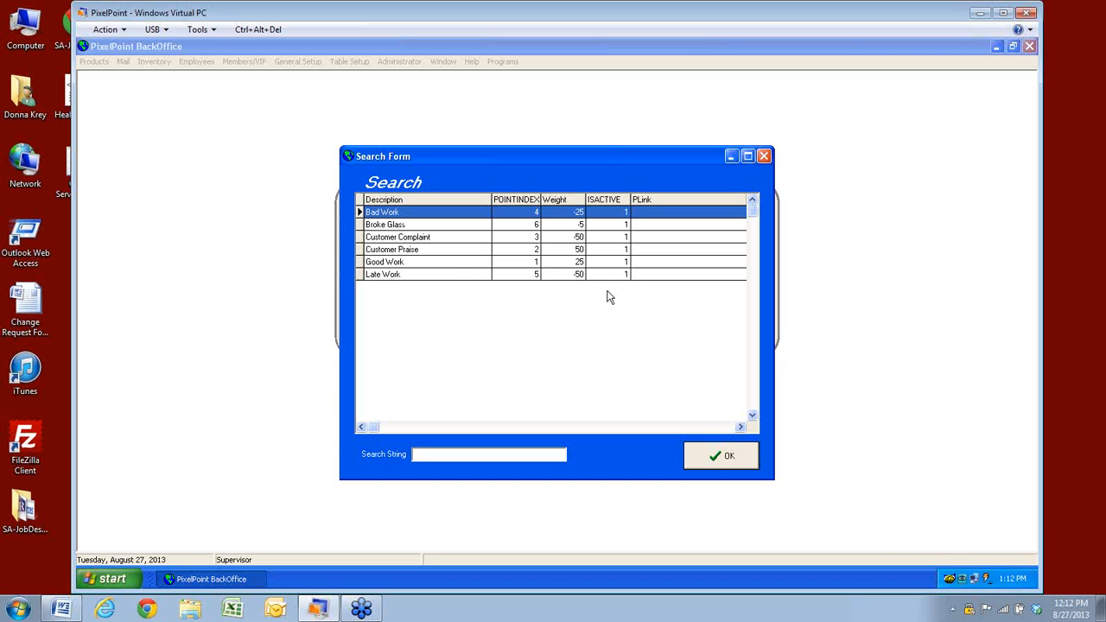
pyautogui.click(735, 463)
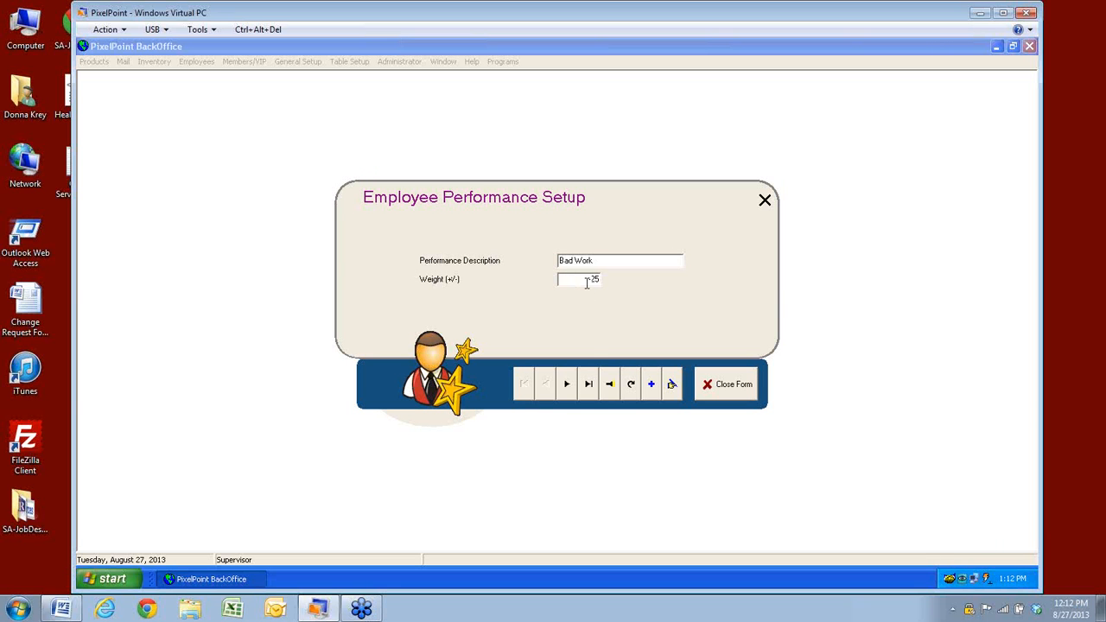
# Step through the Broke Glass, Customer Complaint, Customer Praise, Good Work and Late Work records, then close the form
pyautogui.click(567, 385)
pyautogui.click(566, 384)
pyautogui.click(565, 385)
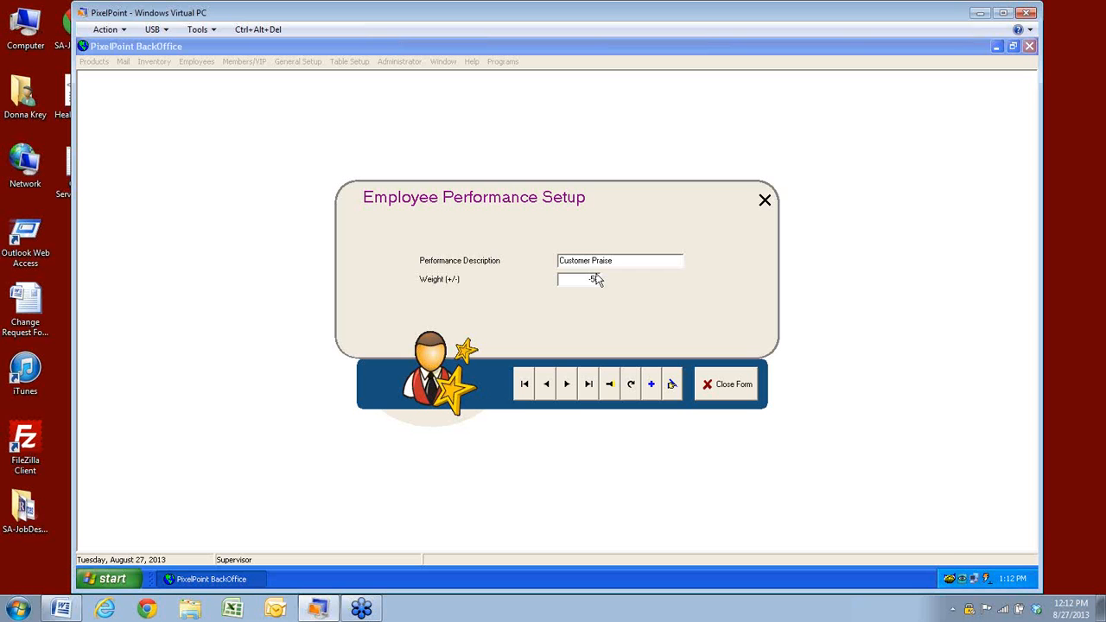
pyautogui.click(566, 386)
pyautogui.click(566, 387)
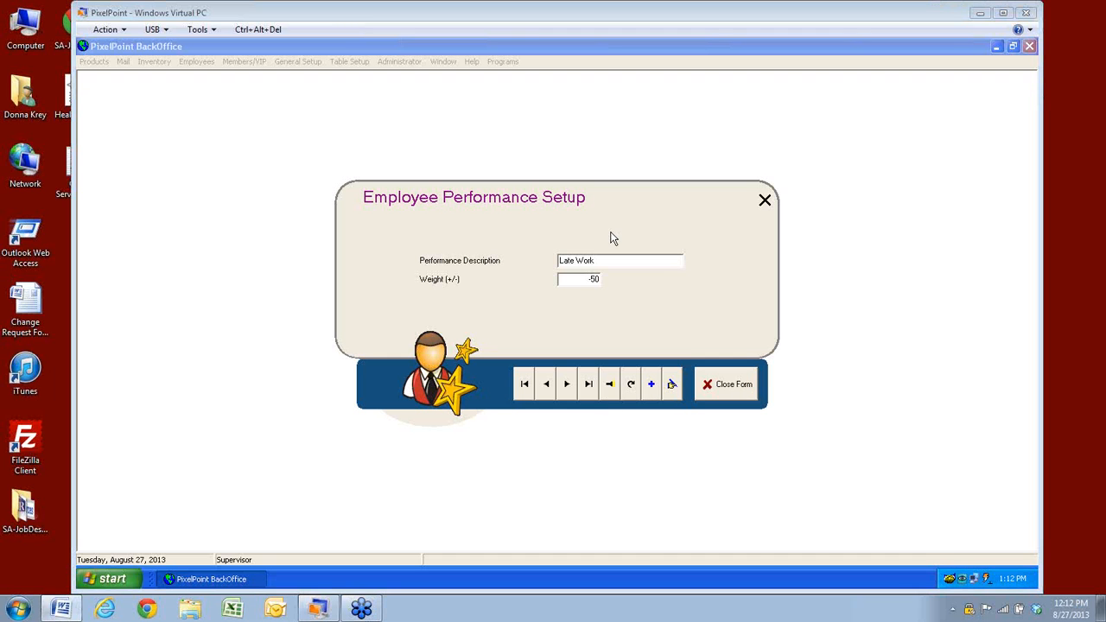
pyautogui.click(732, 384)
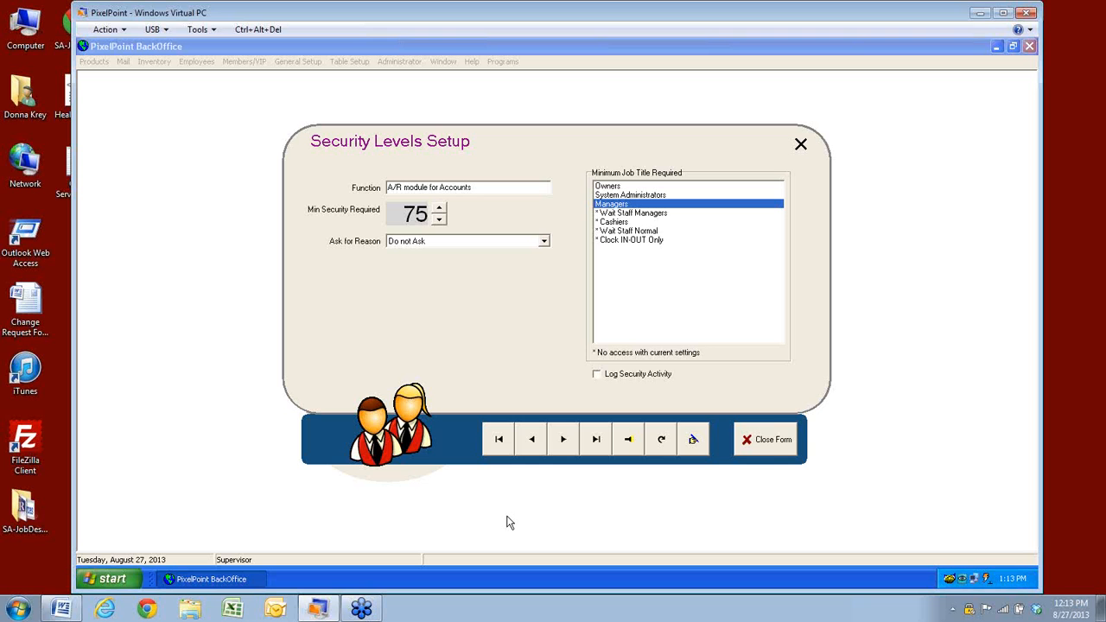
# Open the Search Form of all security functions and scroll down its grid
pyautogui.click(693, 439)
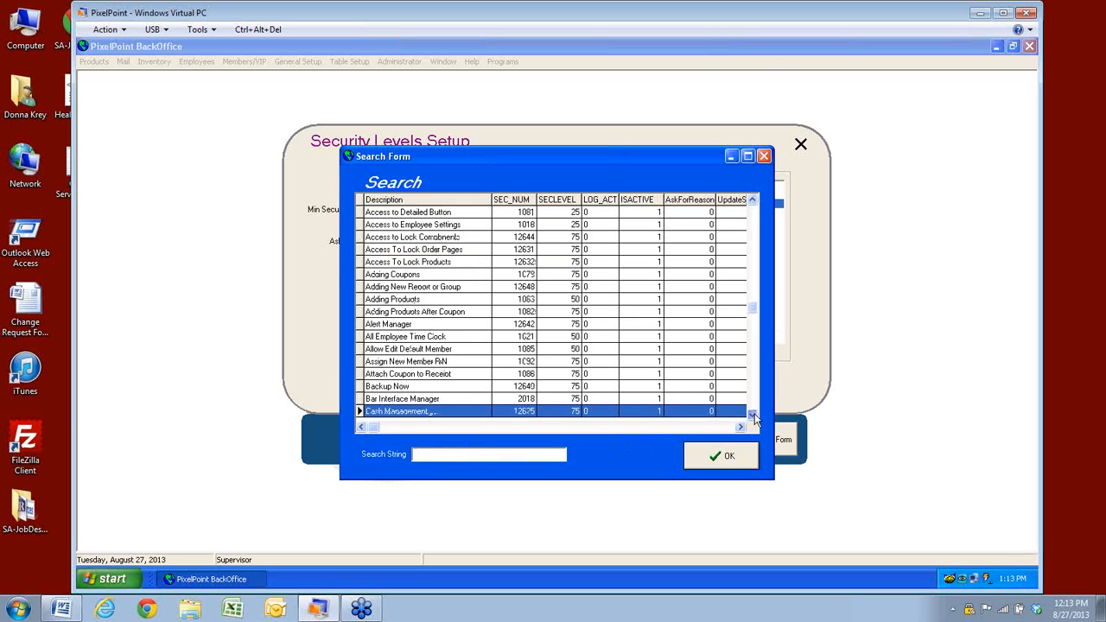
pyautogui.click(753, 414)
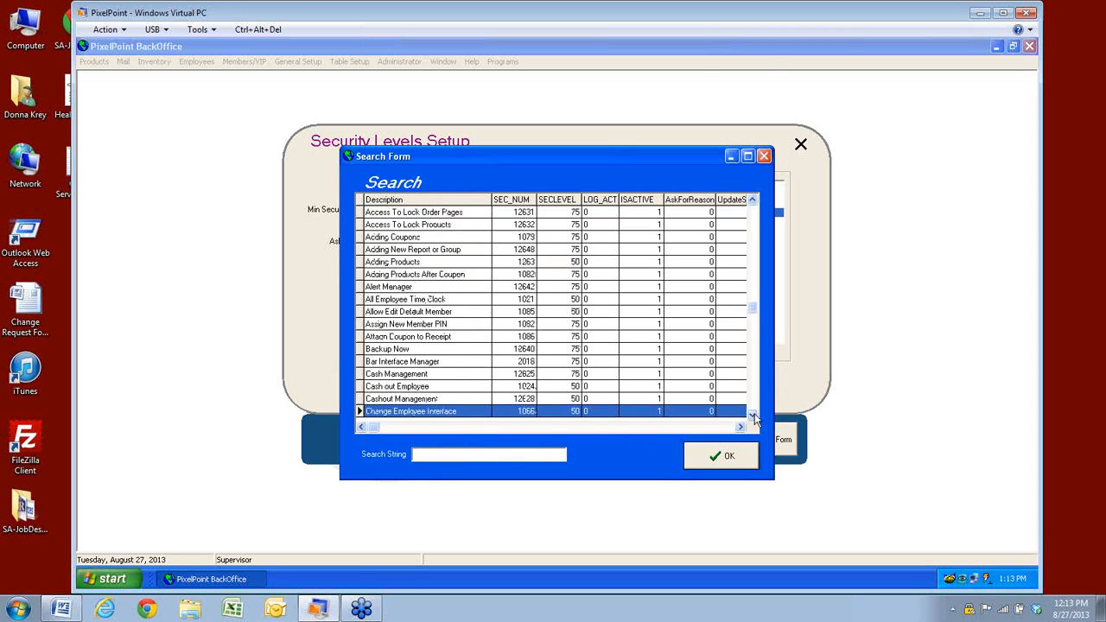
pyautogui.click(386, 375)
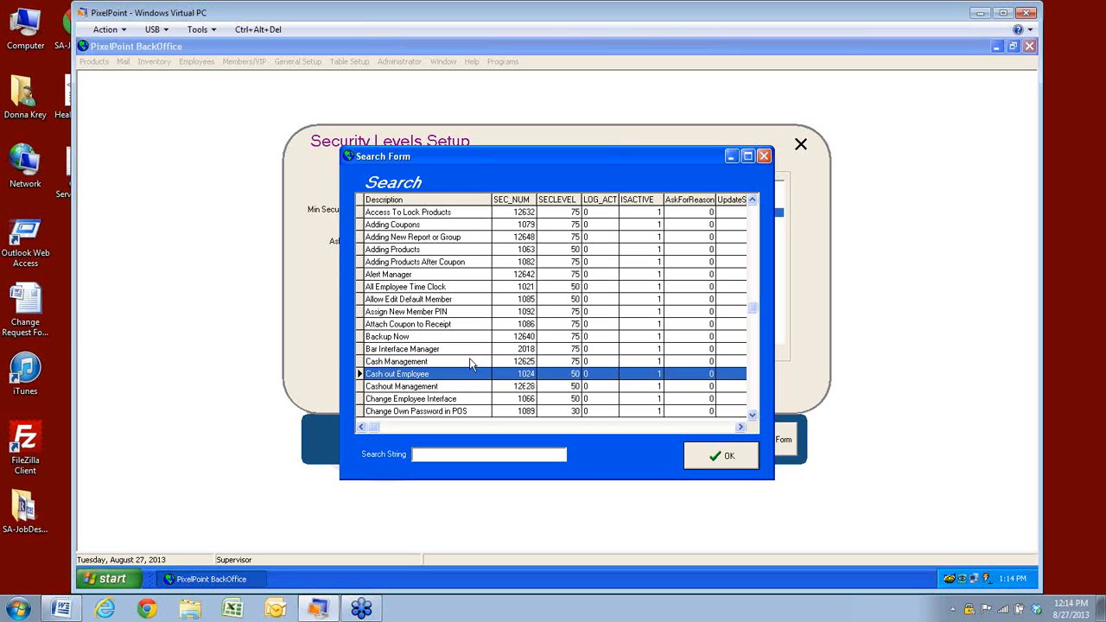
# Review the top rows: Bar Interface Manager, Attach Coupon to Receipt, Assign New Member PIN, Alert Manager, All Employee Time Clock
pyautogui.click(437, 349)
pyautogui.click(435, 323)
pyautogui.click(435, 311)
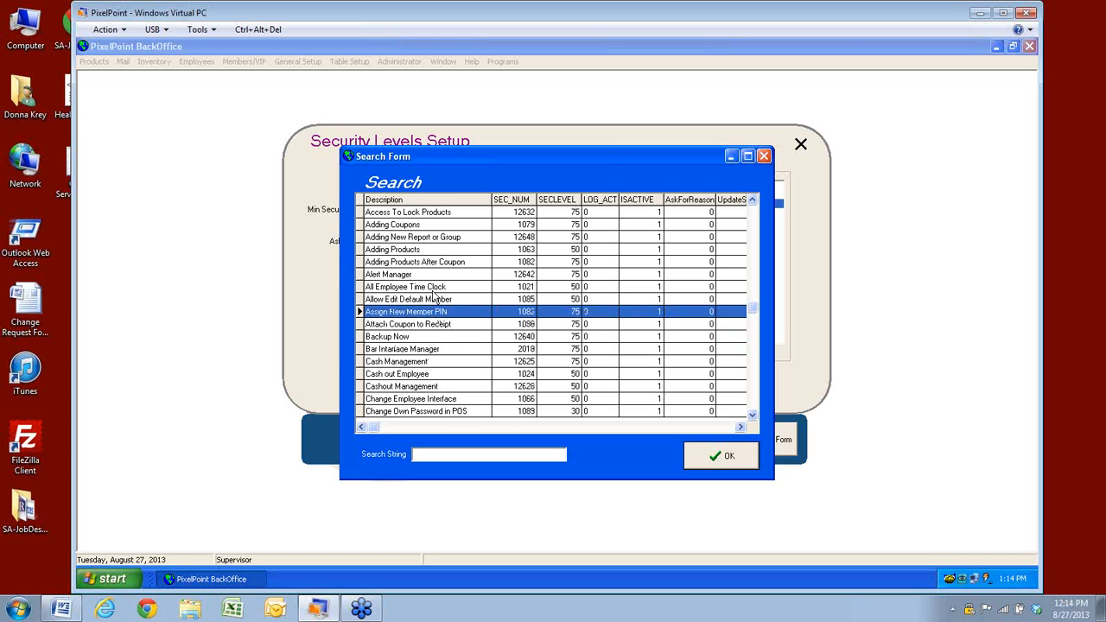
pyautogui.click(428, 274)
pyautogui.click(422, 286)
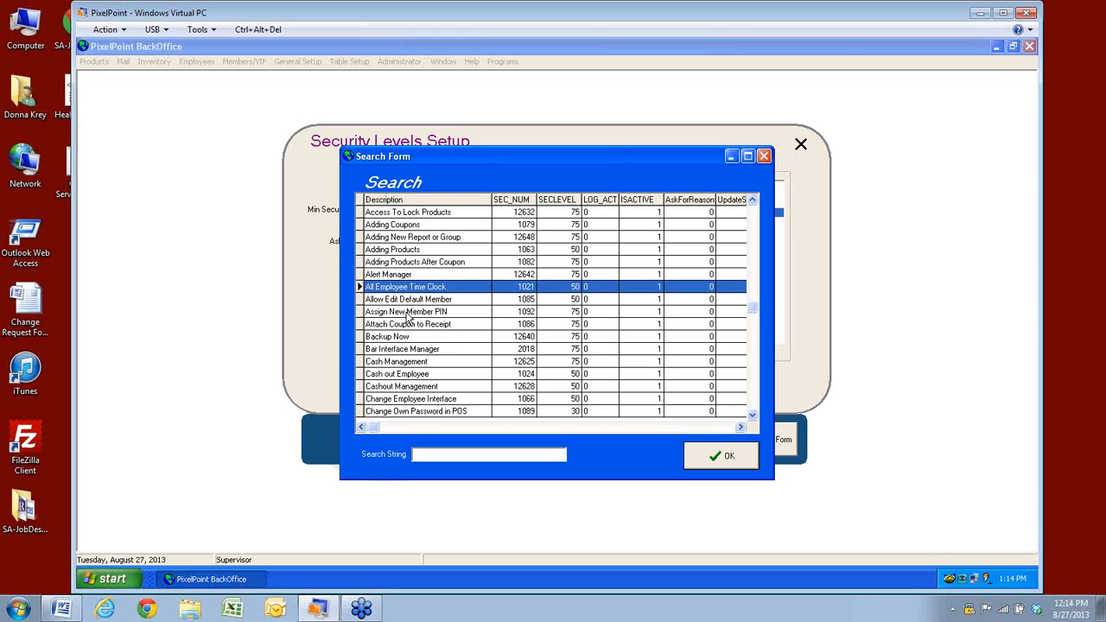
pyautogui.click(407, 311)
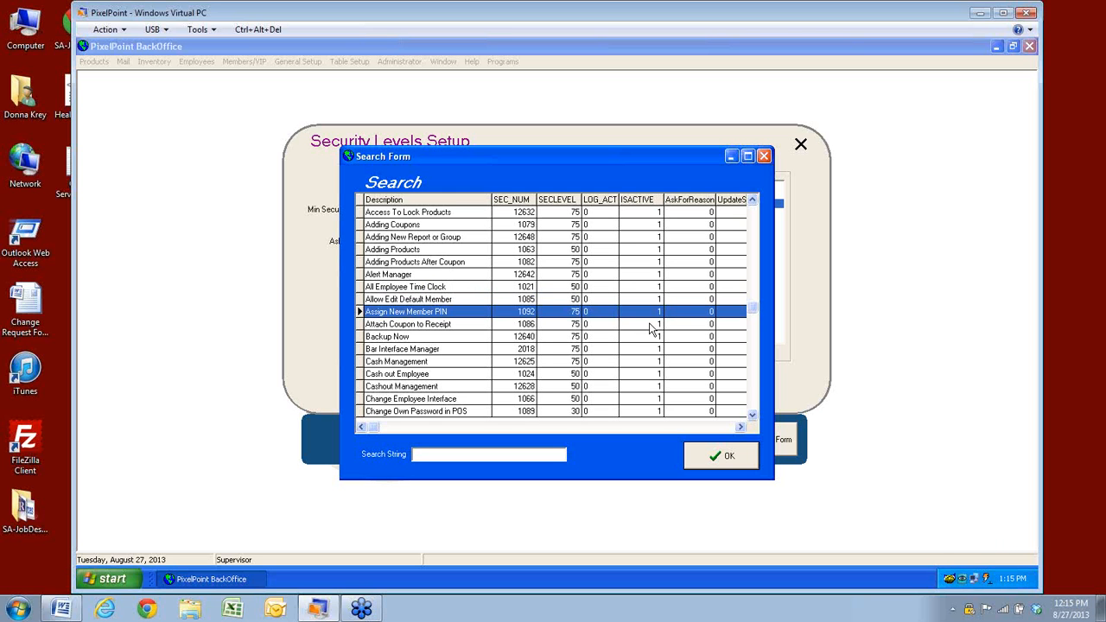
# Scroll down the function list and select the Employee Performance Bad row
pyautogui.click(754, 417)
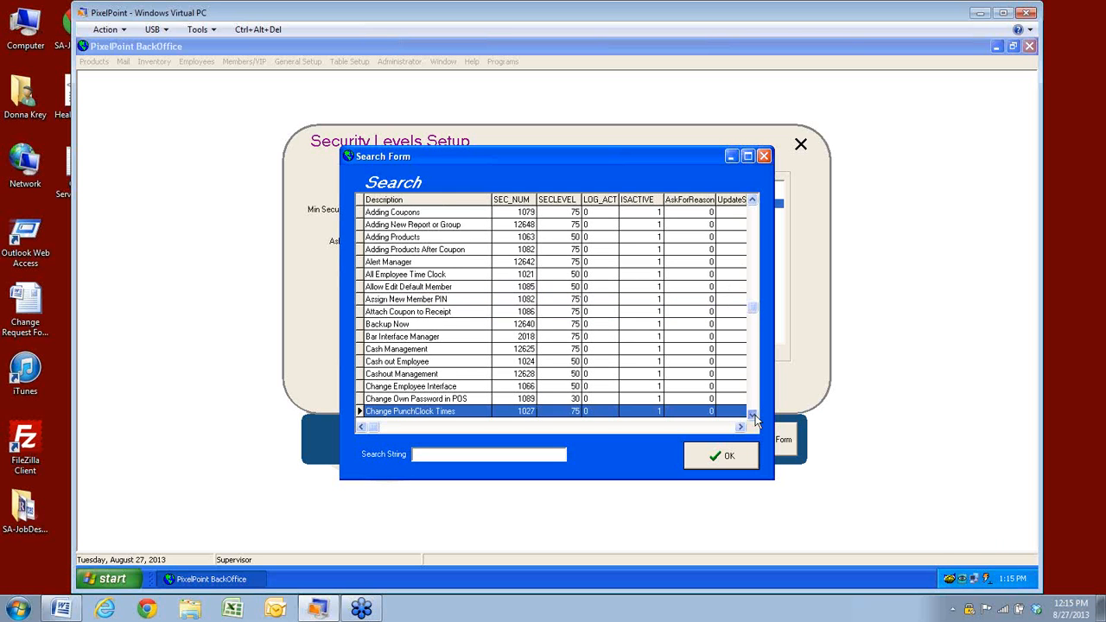
pyautogui.click(754, 418)
pyautogui.click(754, 417)
pyautogui.click(754, 418)
pyautogui.click(754, 417)
pyautogui.click(755, 417)
pyautogui.click(754, 418)
pyautogui.click(754, 417)
pyautogui.click(754, 418)
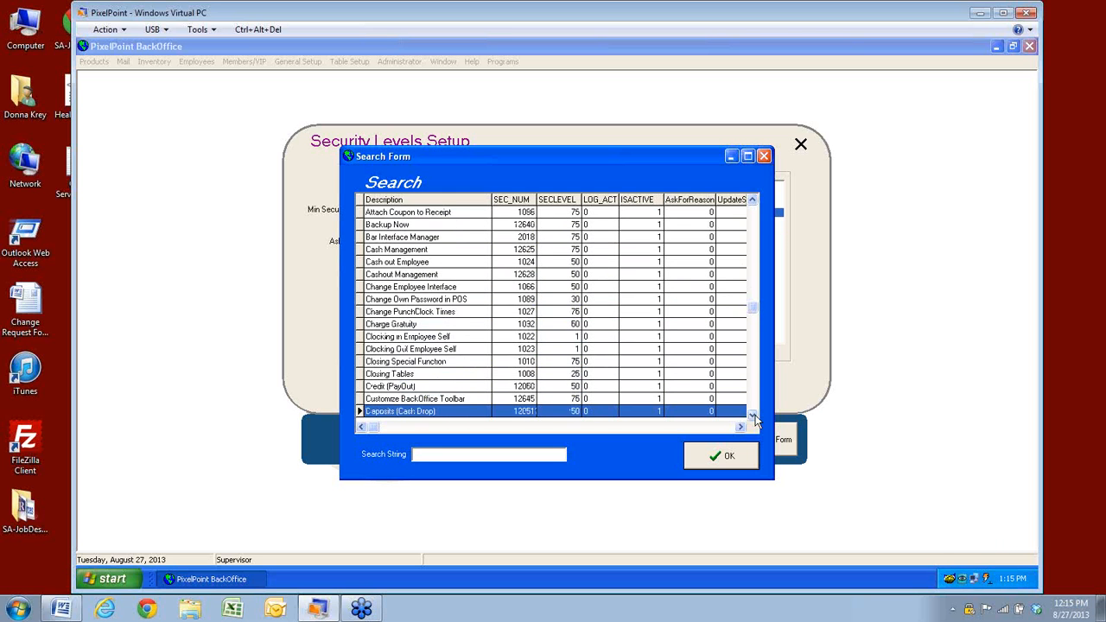
pyautogui.click(755, 417)
pyautogui.click(754, 417)
pyautogui.click(754, 417)
pyautogui.click(754, 417)
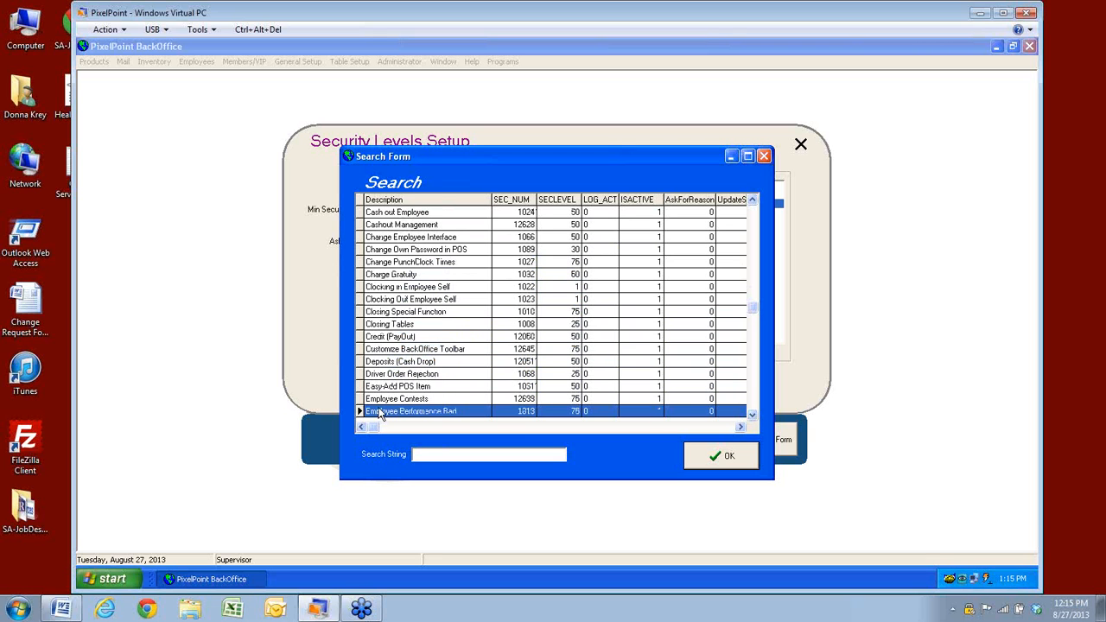
pyautogui.click(752, 414)
pyautogui.click(751, 415)
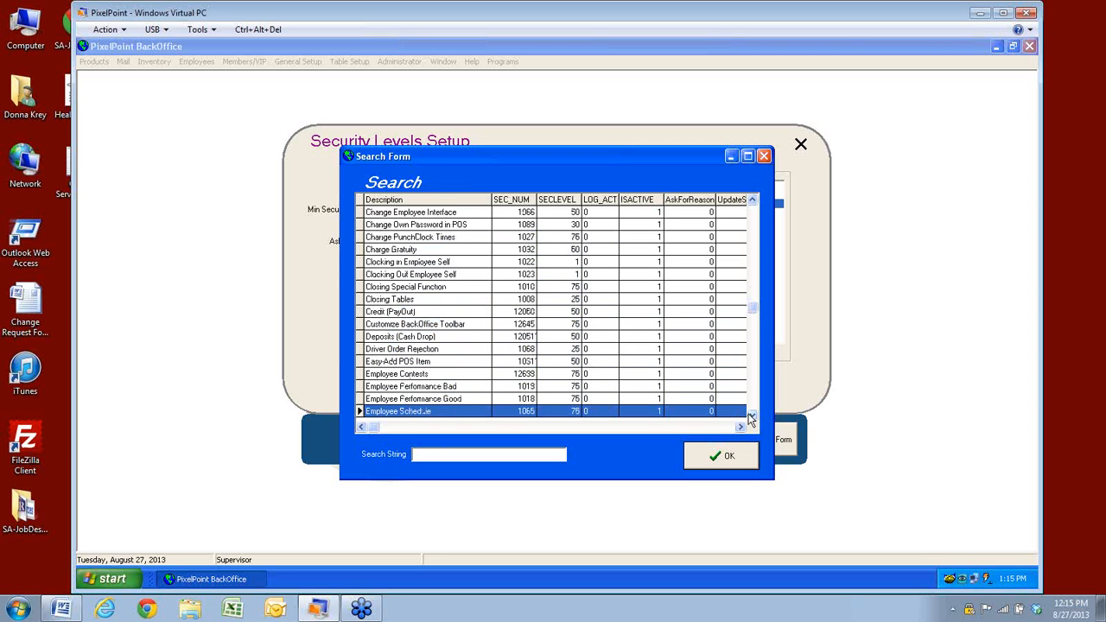
pyautogui.click(460, 387)
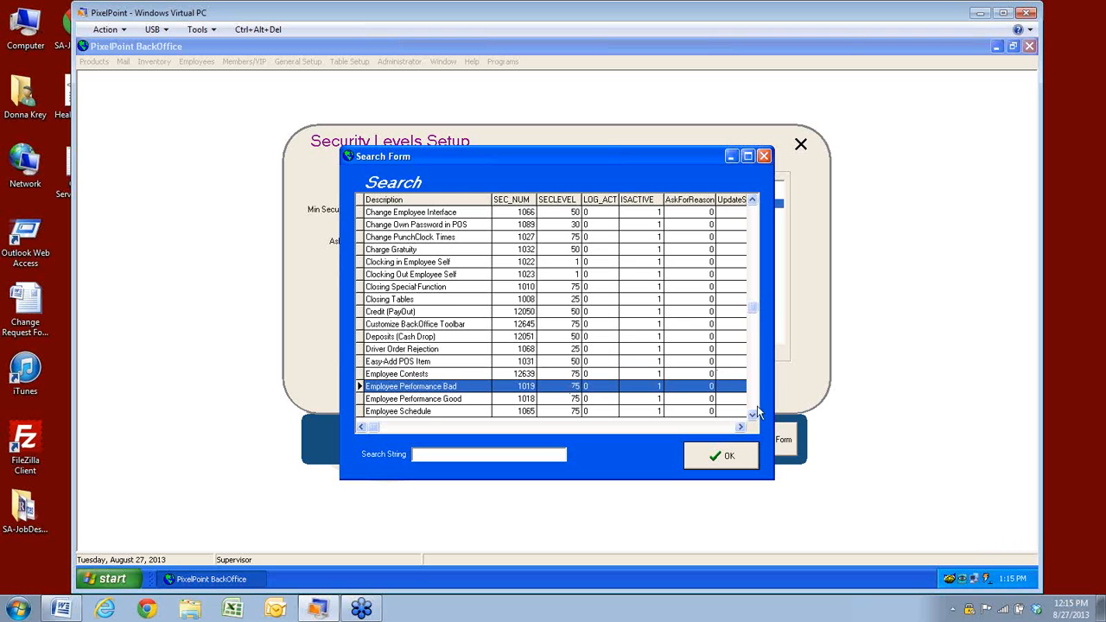
# Scroll further and review the Manual Card Entry and Manual Price Limit rows
pyautogui.scroll(-17, 753, 418)
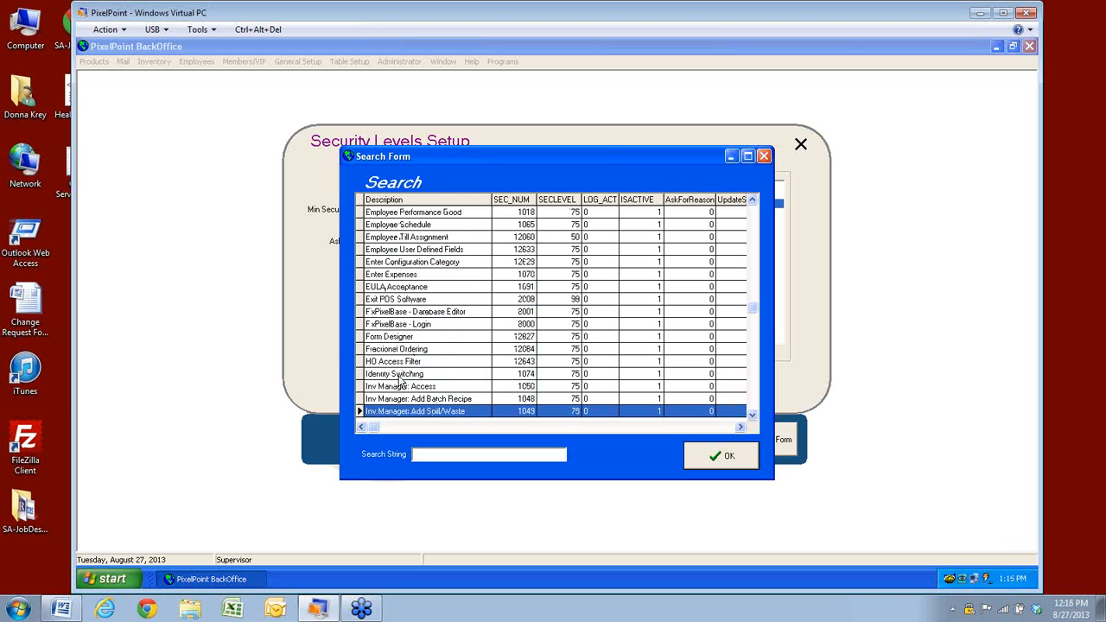
pyautogui.click(752, 418)
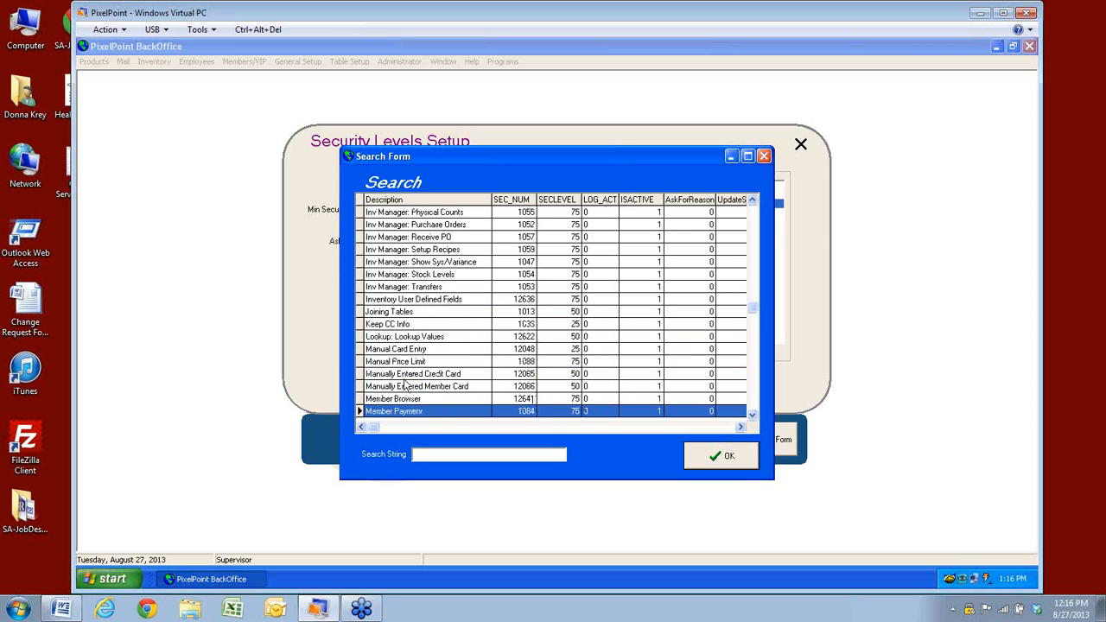
pyautogui.click(752, 415)
pyautogui.click(752, 415)
pyautogui.click(753, 416)
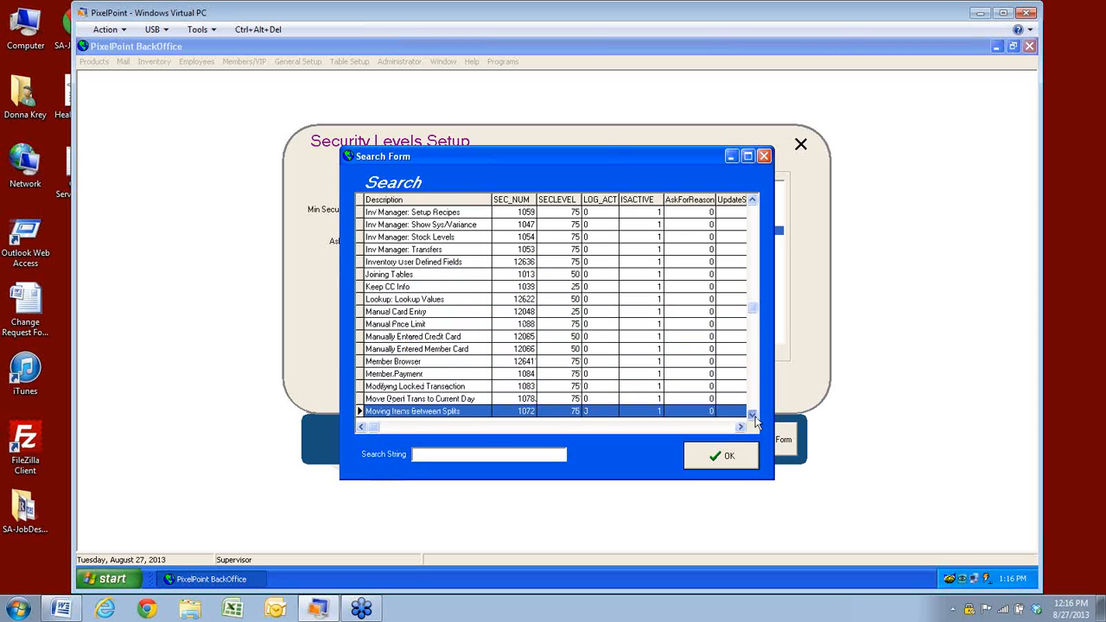
pyautogui.click(385, 313)
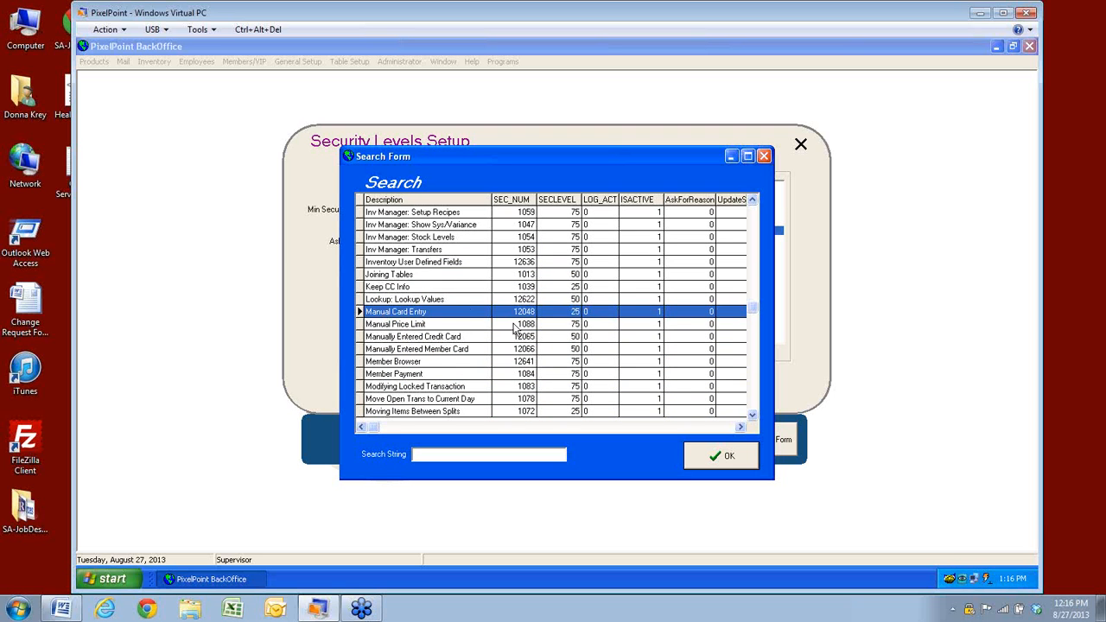
pyautogui.click(418, 325)
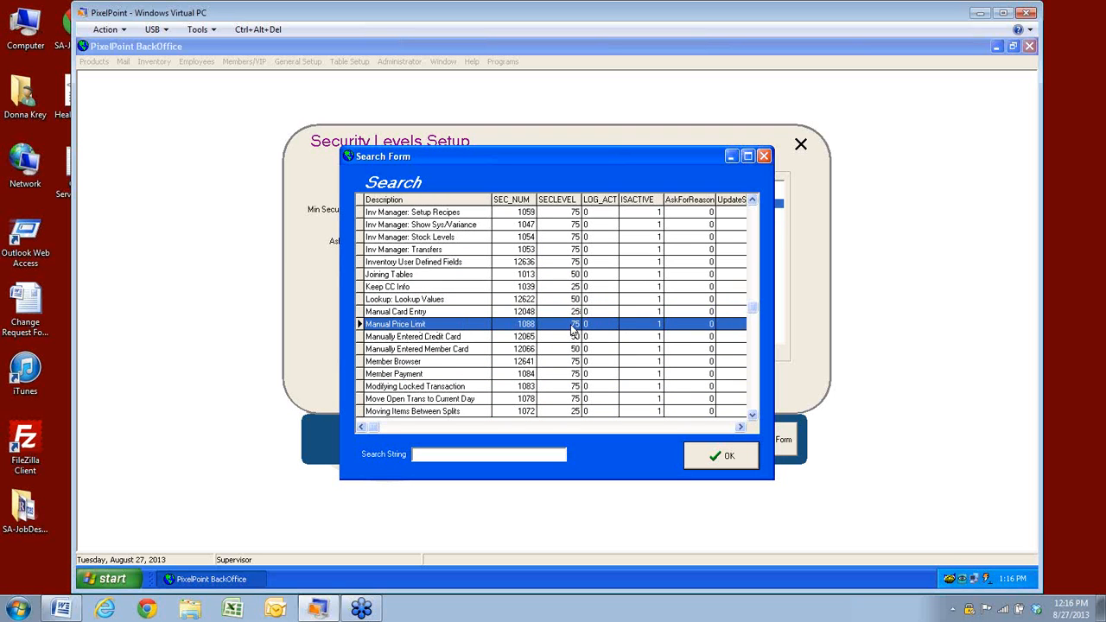
# Scroll on to NO SALE Transaction Closing and load it for editing
pyautogui.click(752, 418)
pyautogui.click(753, 418)
pyautogui.click(752, 418)
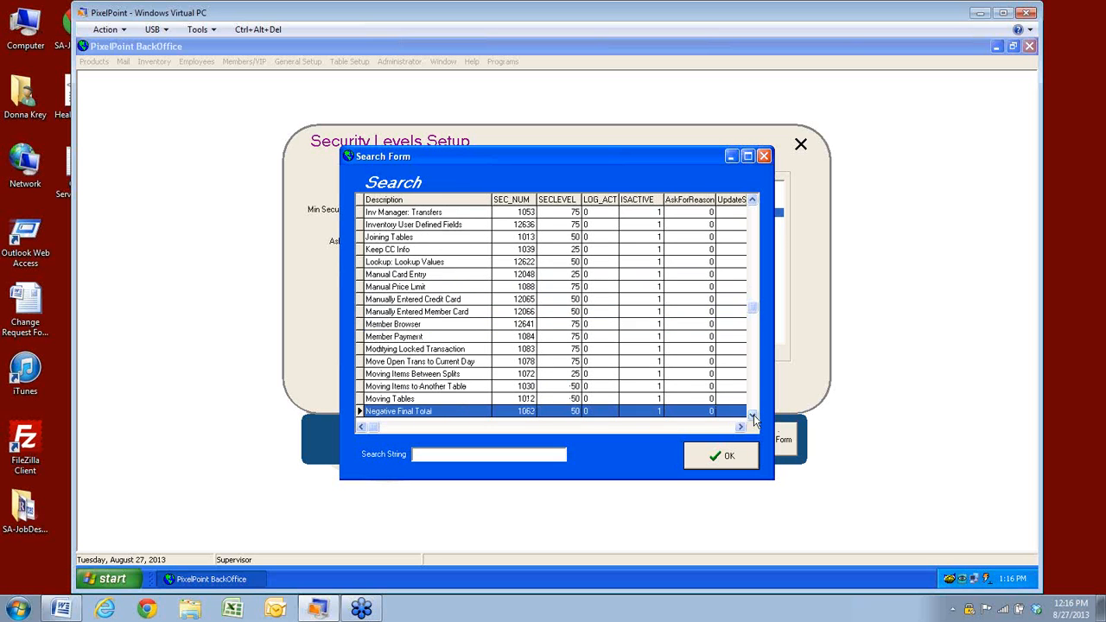
pyautogui.click(752, 418)
pyautogui.click(752, 418)
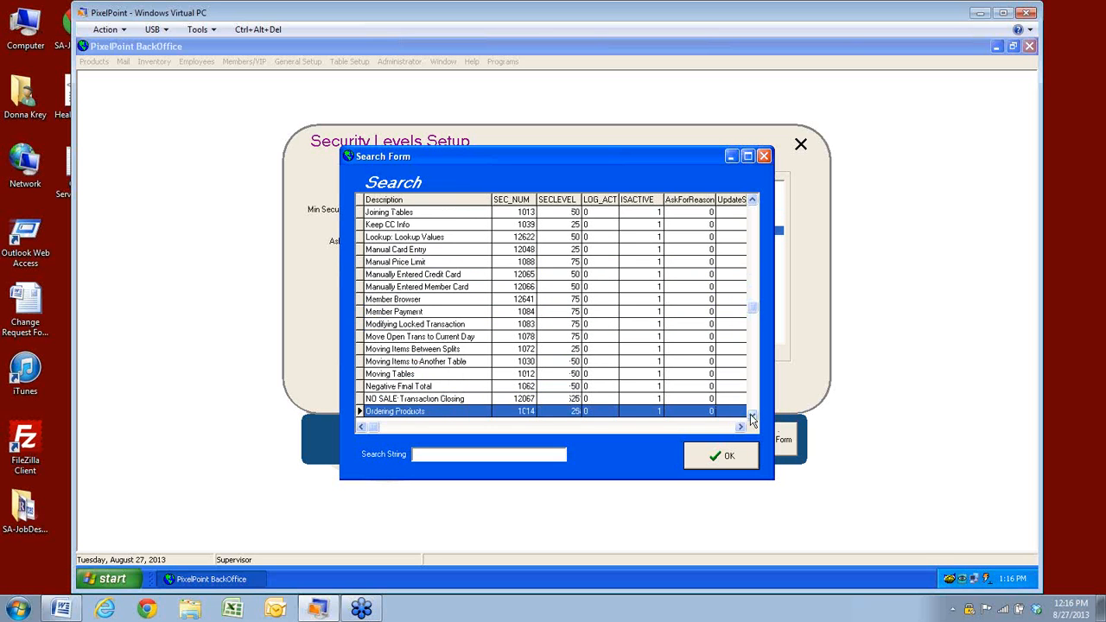
pyautogui.click(752, 417)
pyautogui.click(753, 417)
pyautogui.click(752, 417)
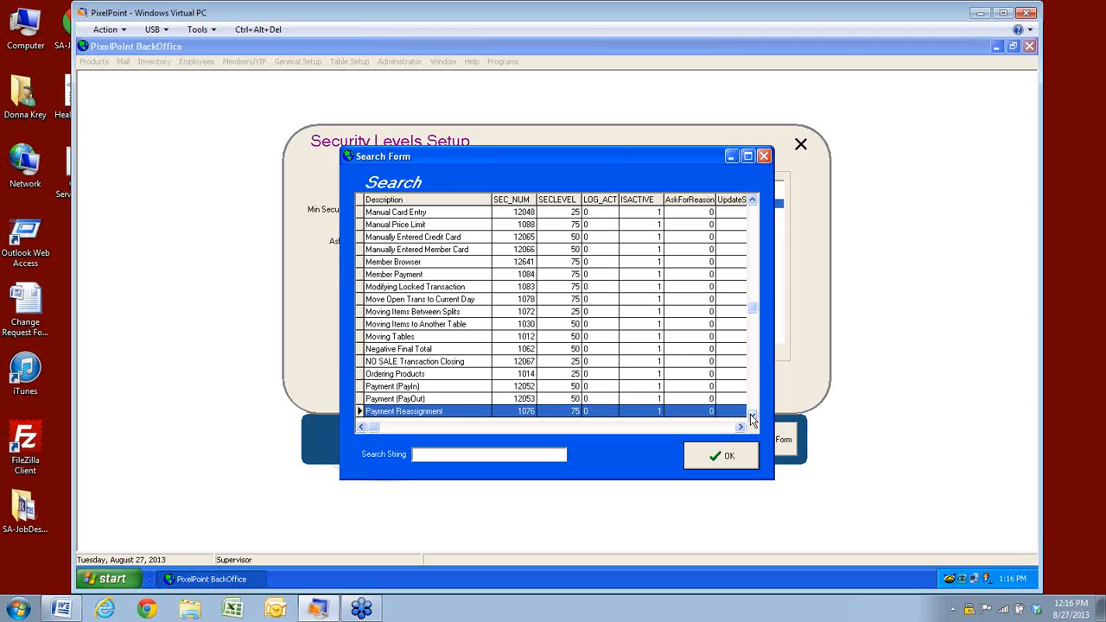
pyautogui.click(380, 362)
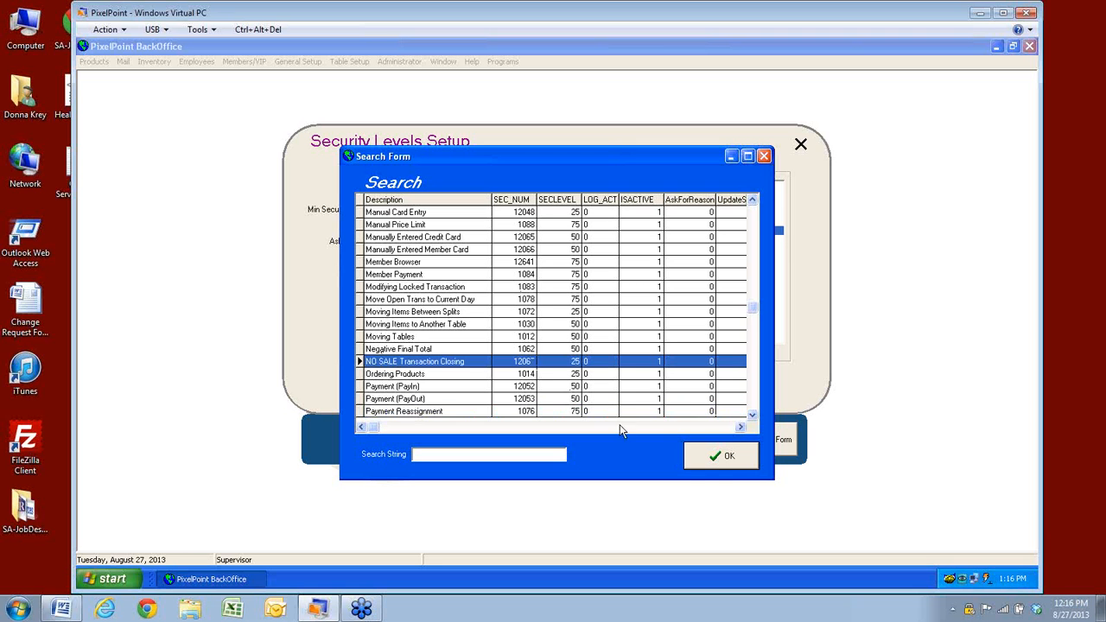
pyautogui.click(713, 462)
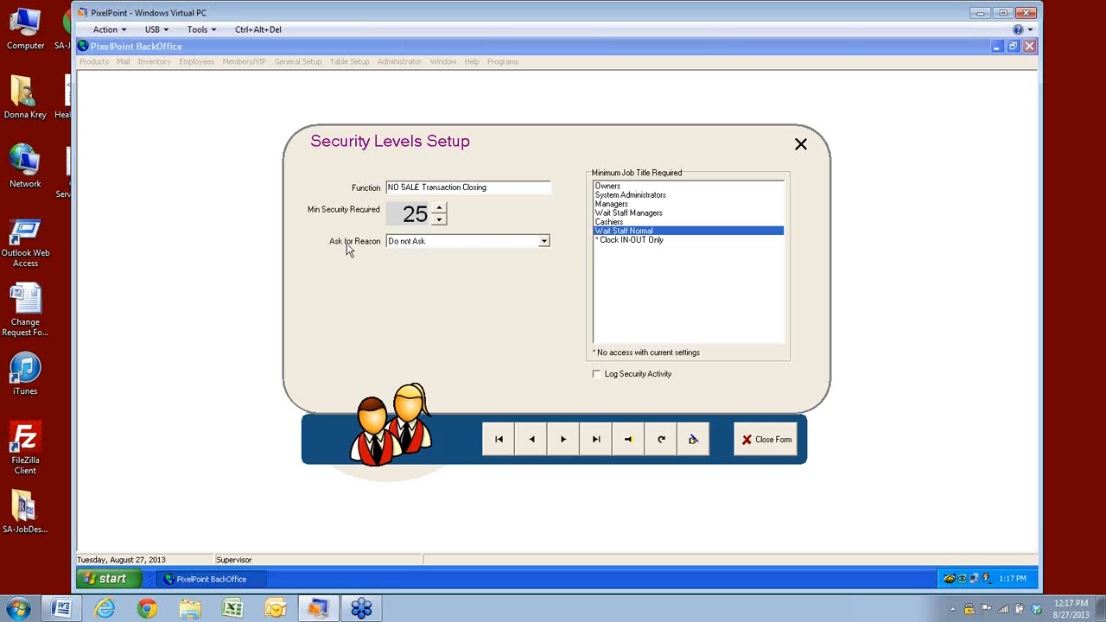
# Drop down the Ask for Reason list showing Do not Ask, Always, and Always and Override
pyautogui.click(544, 242)
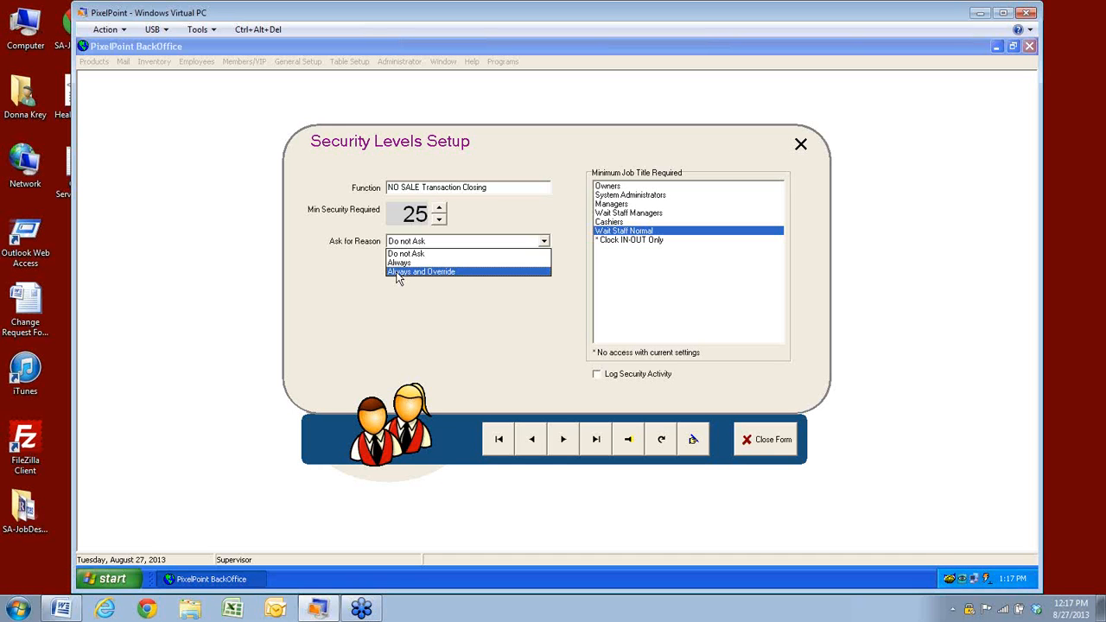
# Set Ask for Reason to Always and open the empty reason lookup from the Reasons grid
pyautogui.click(399, 263)
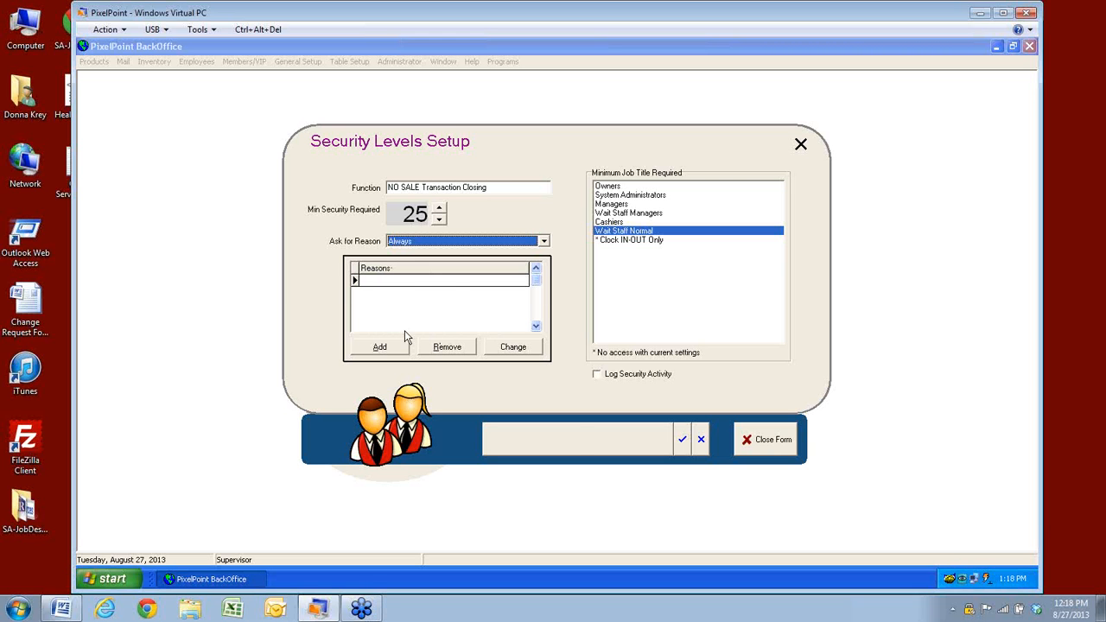
pyautogui.click(380, 347)
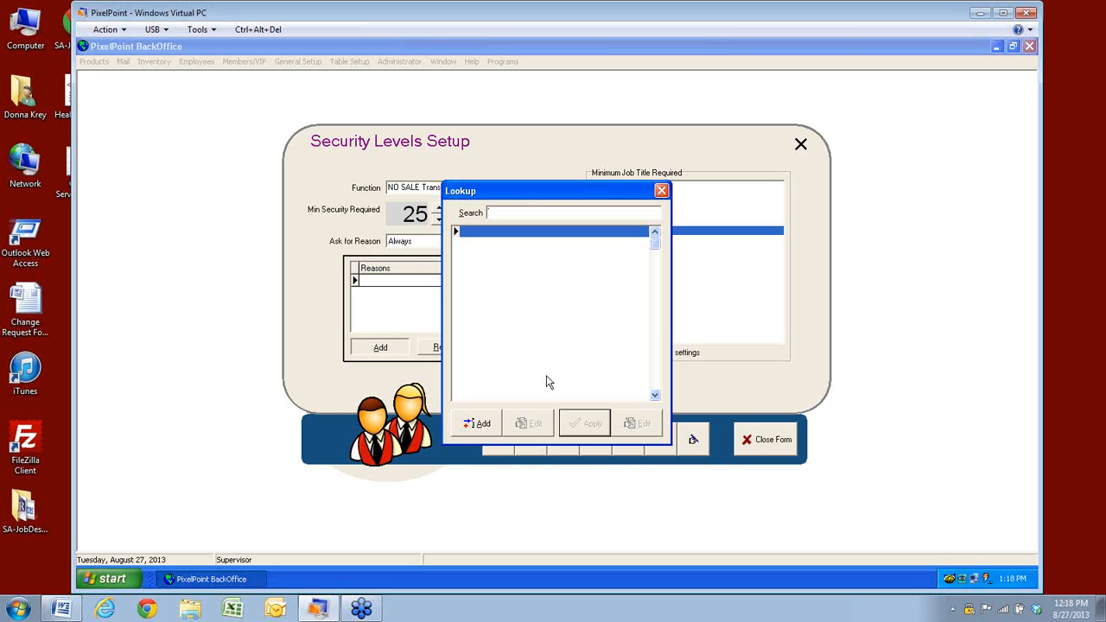
# Create two new lookup reasons, 'Change' and 'Start Shift'
pyautogui.click(482, 427)
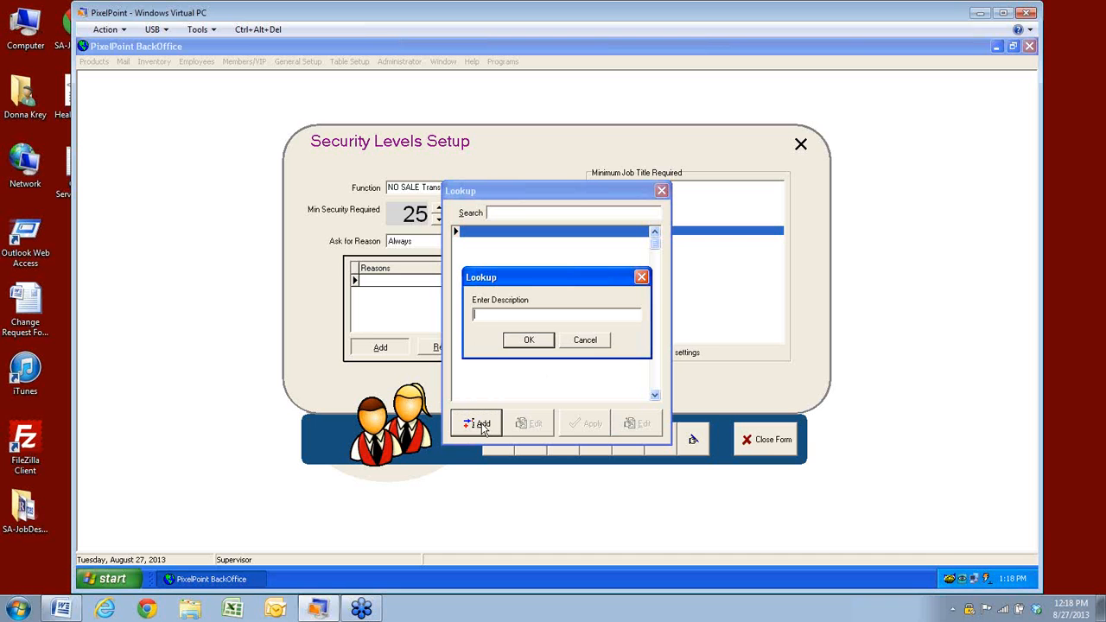
pyautogui.write('Change')
pyautogui.click(533, 345)
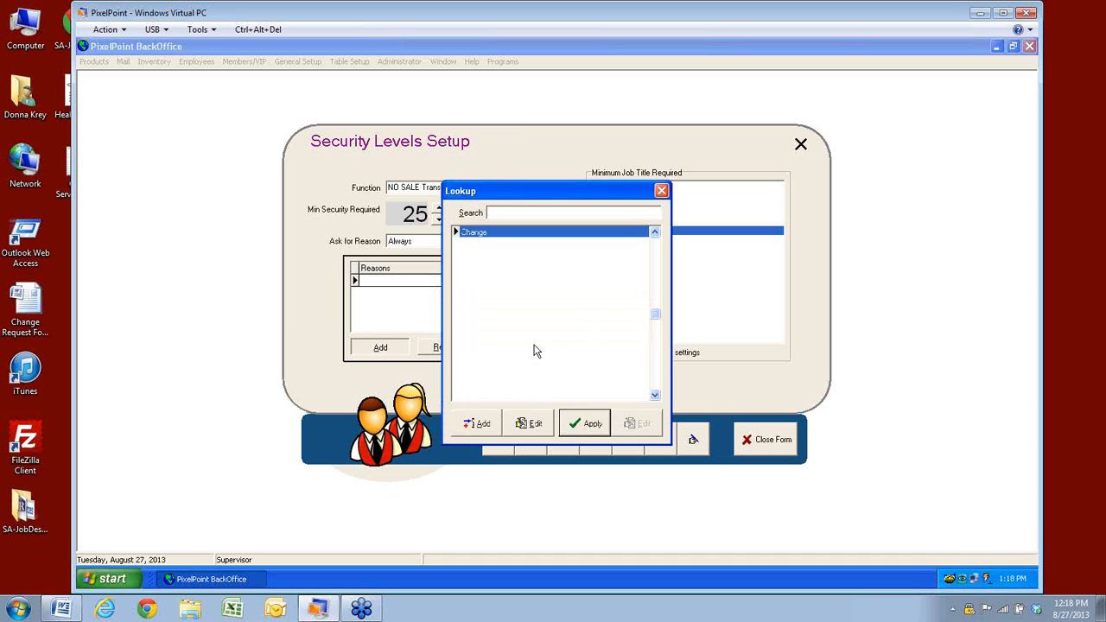
pyautogui.click(479, 424)
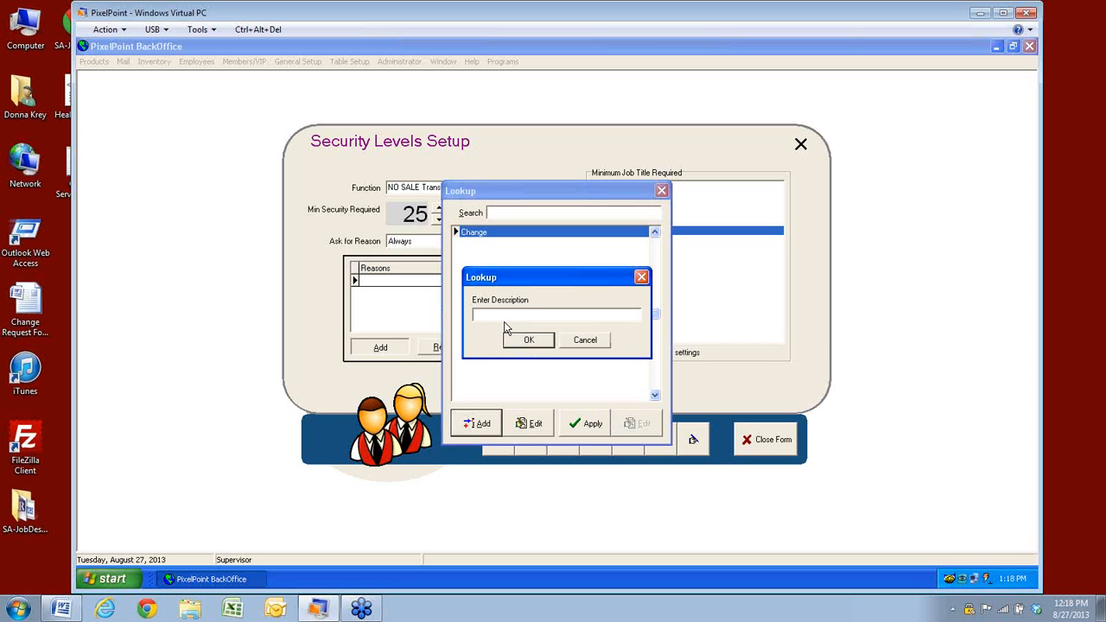
pyautogui.write('Start Shift')
pyautogui.click(529, 340)
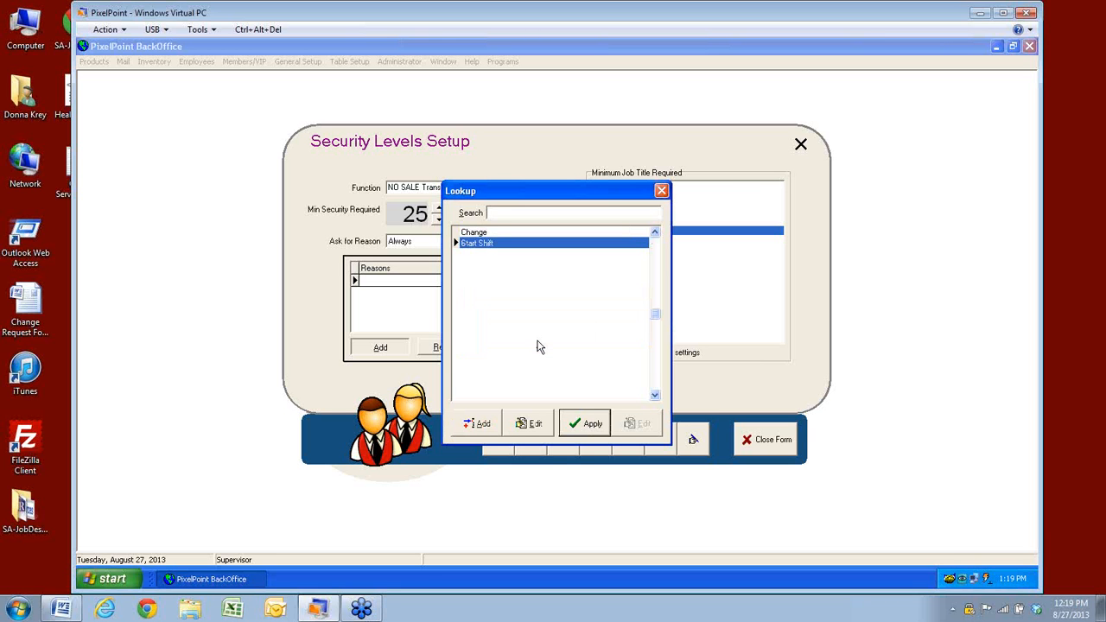
# Attach Start Shift and Change as reasons for NO SALE Transaction Closing
pyautogui.click(579, 427)
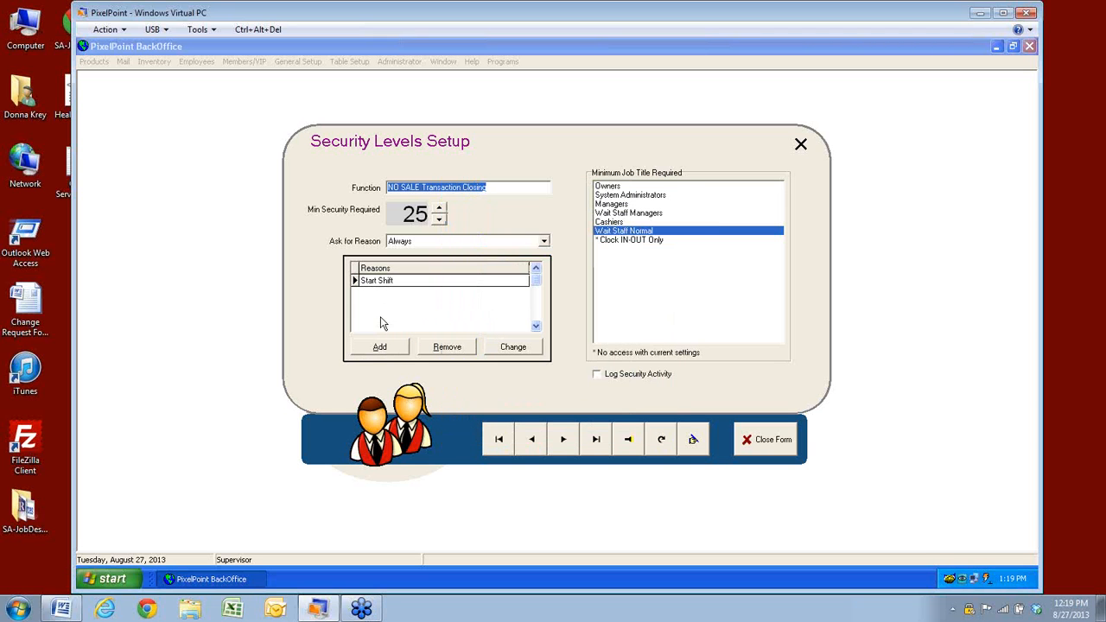
pyautogui.click(388, 352)
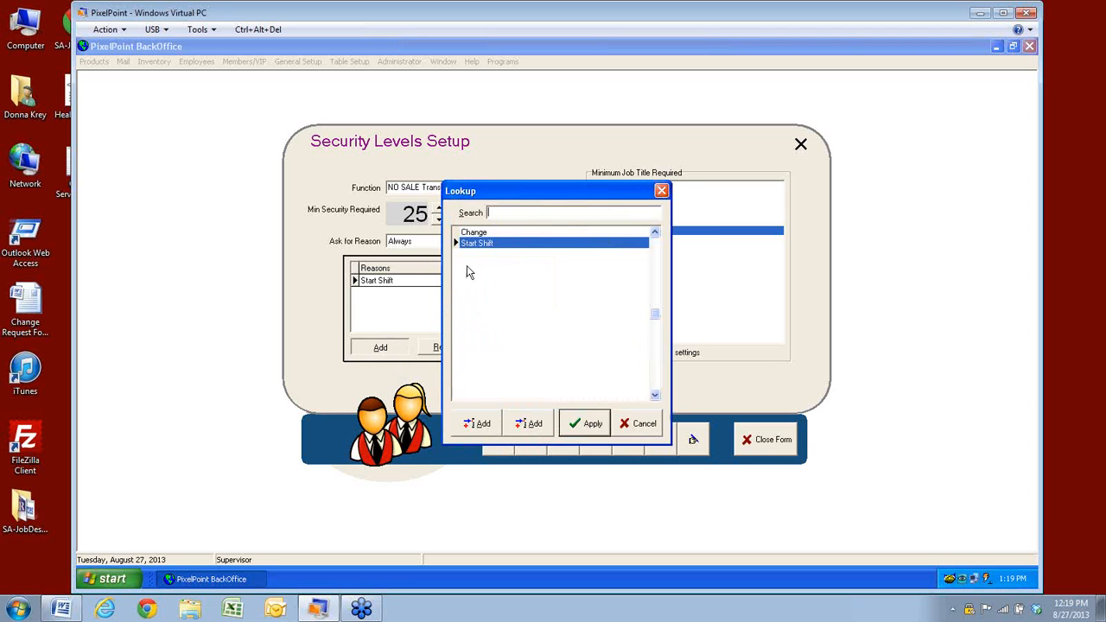
pyautogui.click(476, 234)
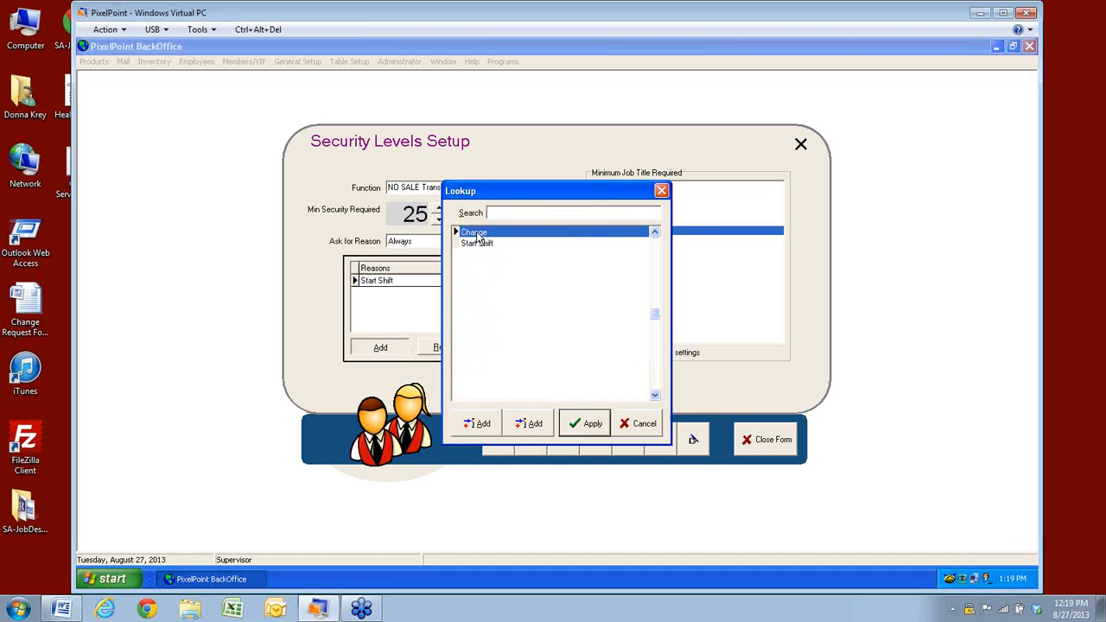
pyautogui.click(577, 428)
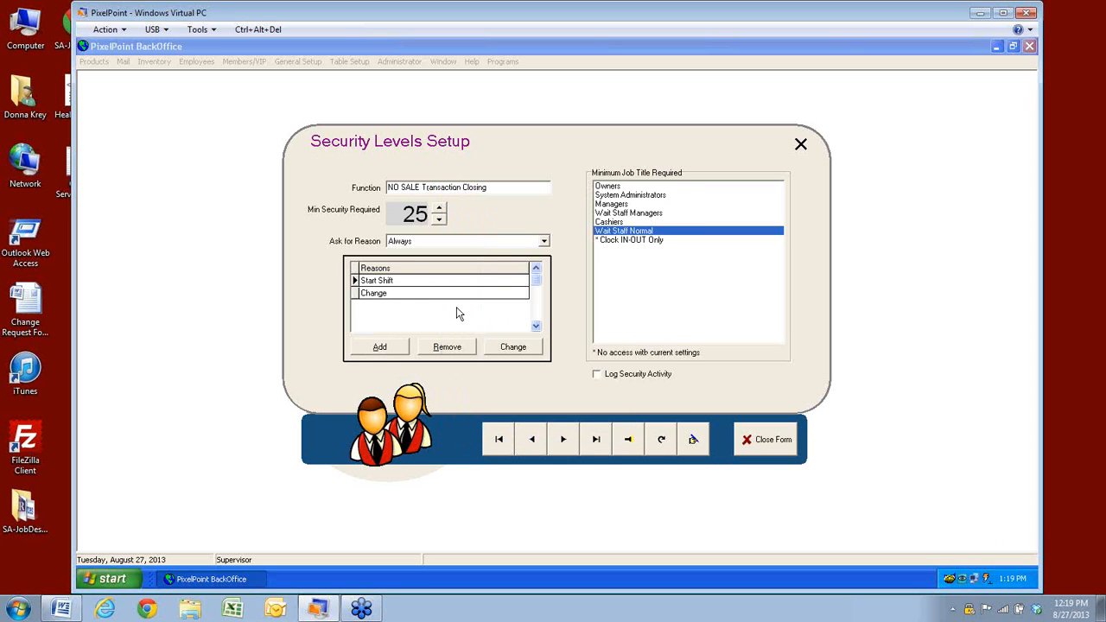
# Rename the Change reason to 'Make Change', then start removing it from the NO SALE reasons
pyautogui.click(369, 281)
pyautogui.click(402, 294)
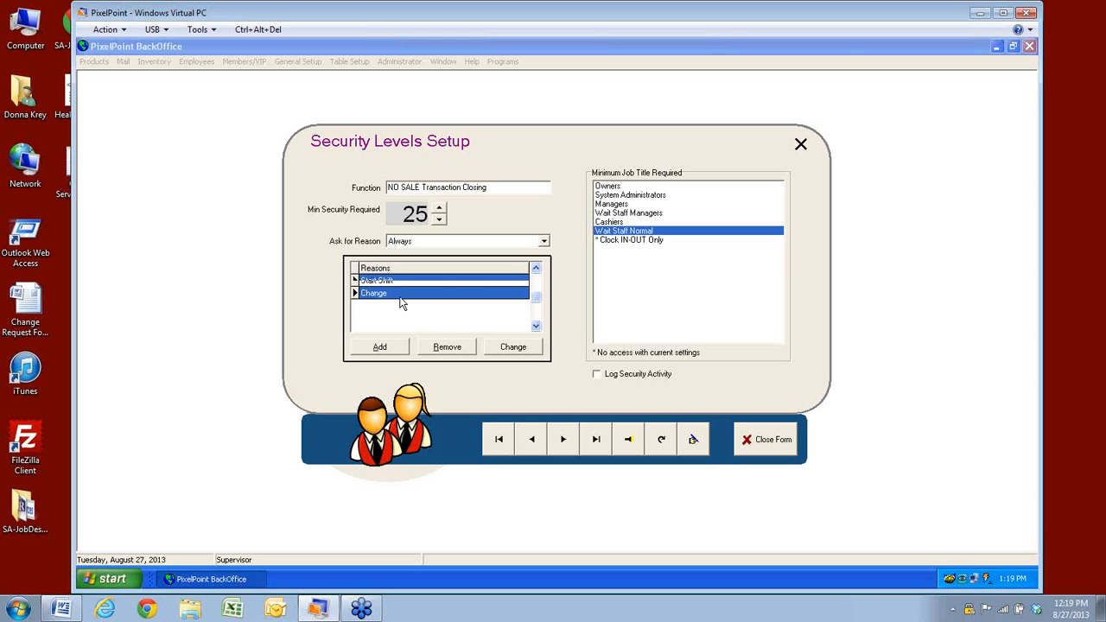
pyautogui.click(509, 350)
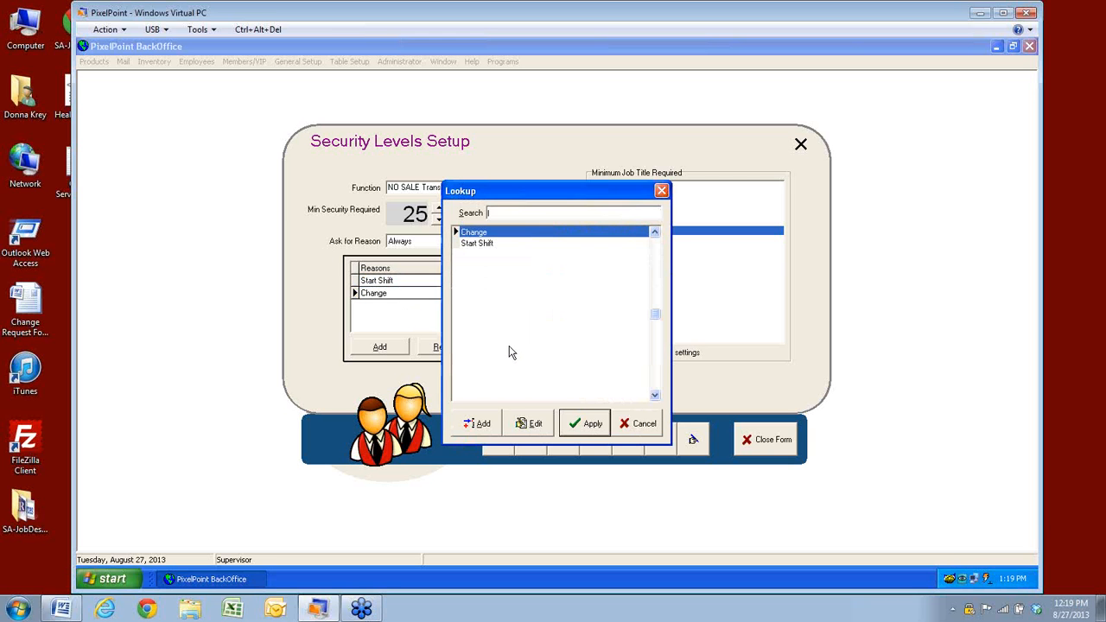
pyautogui.click(524, 423)
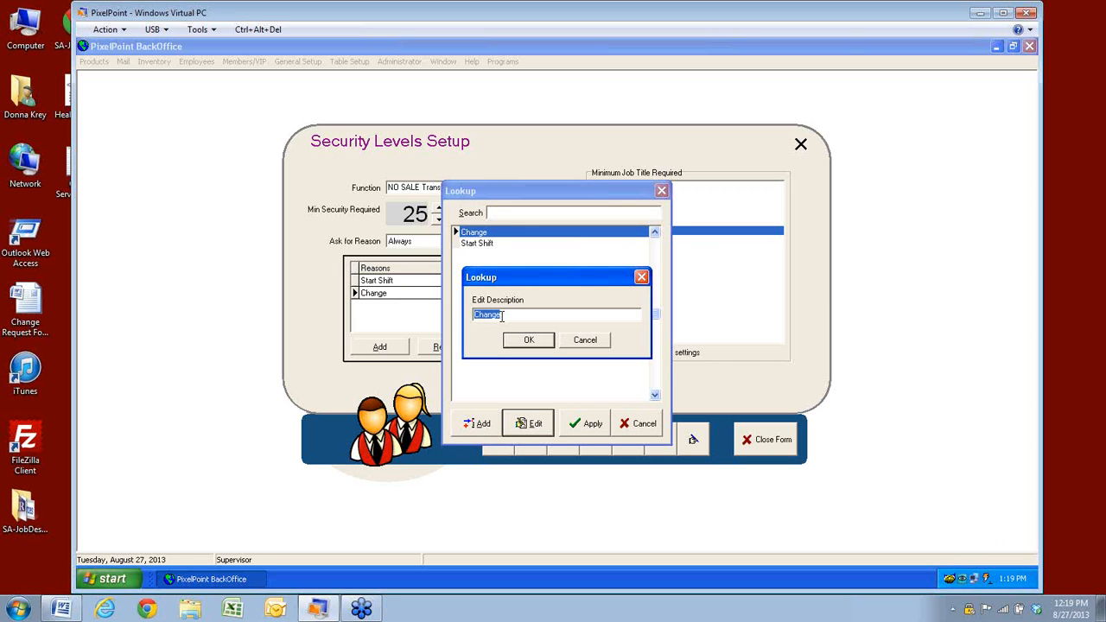
pyautogui.click(474, 314)
pyautogui.write('Make')
pyautogui.click(524, 340)
pyautogui.click(581, 425)
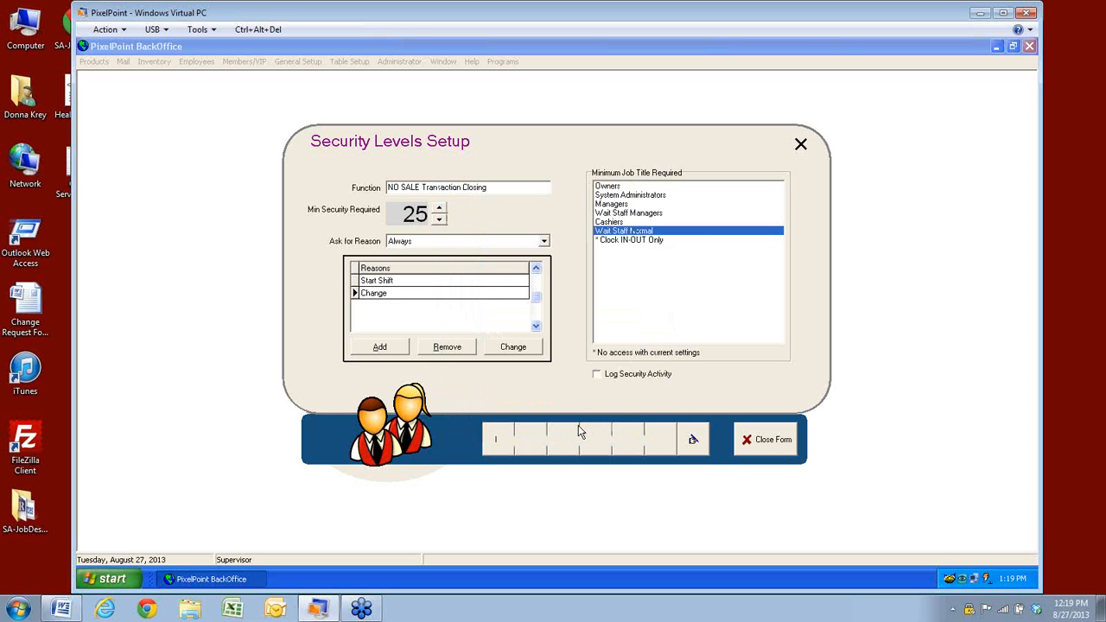
pyautogui.click(366, 293)
pyautogui.click(446, 347)
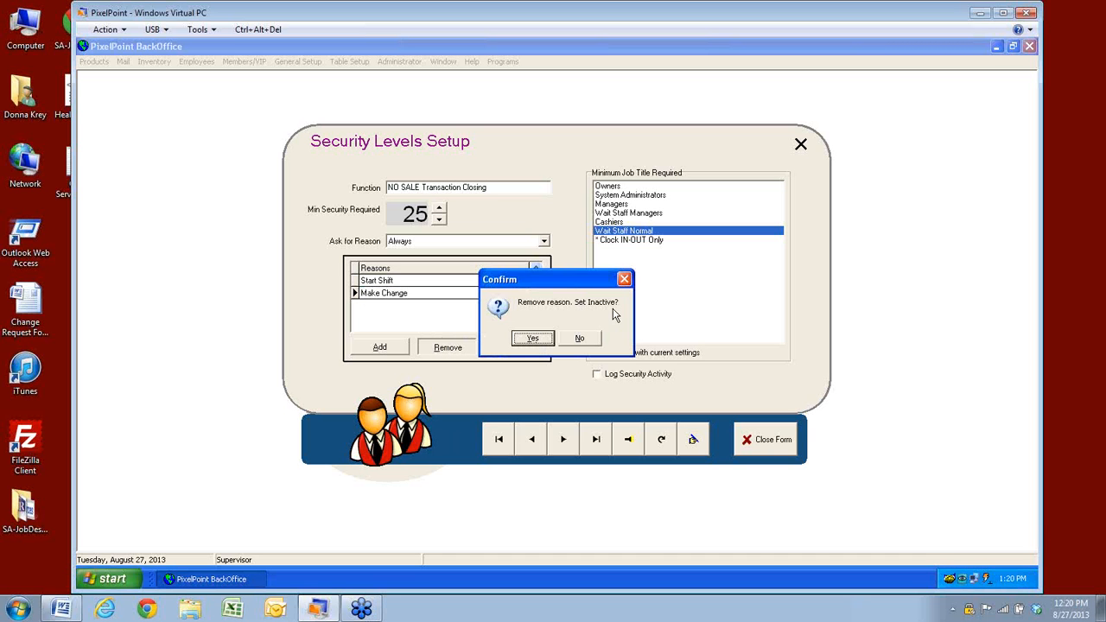
# Confirm deactivating Make Change, cancel the reason lookup, and select the remaining Start Shift reason
pyautogui.click(533, 339)
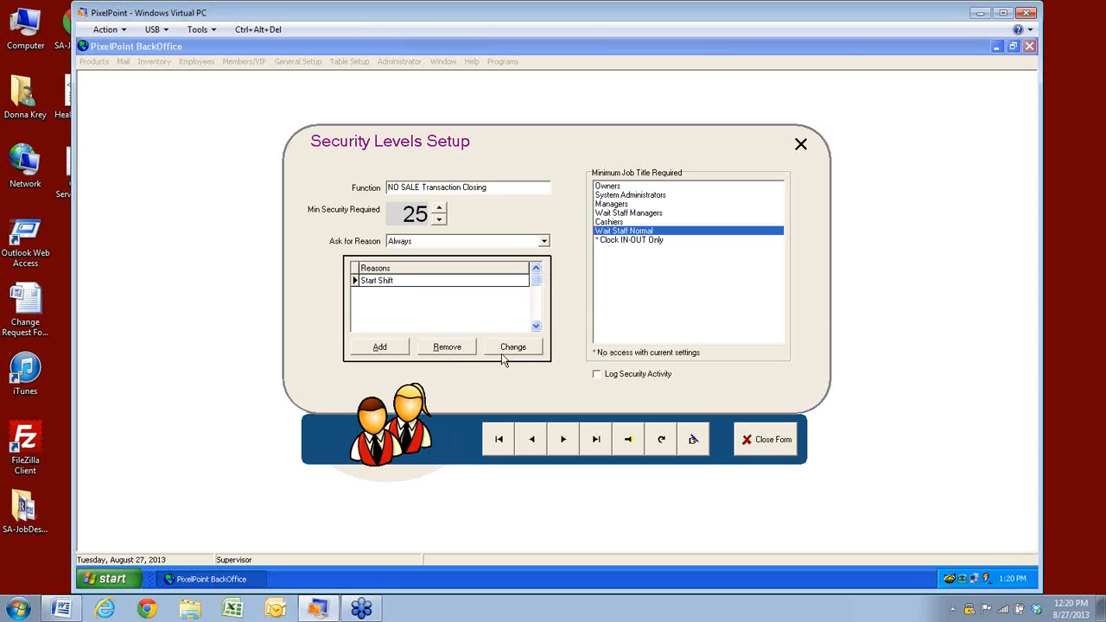
pyautogui.click(380, 347)
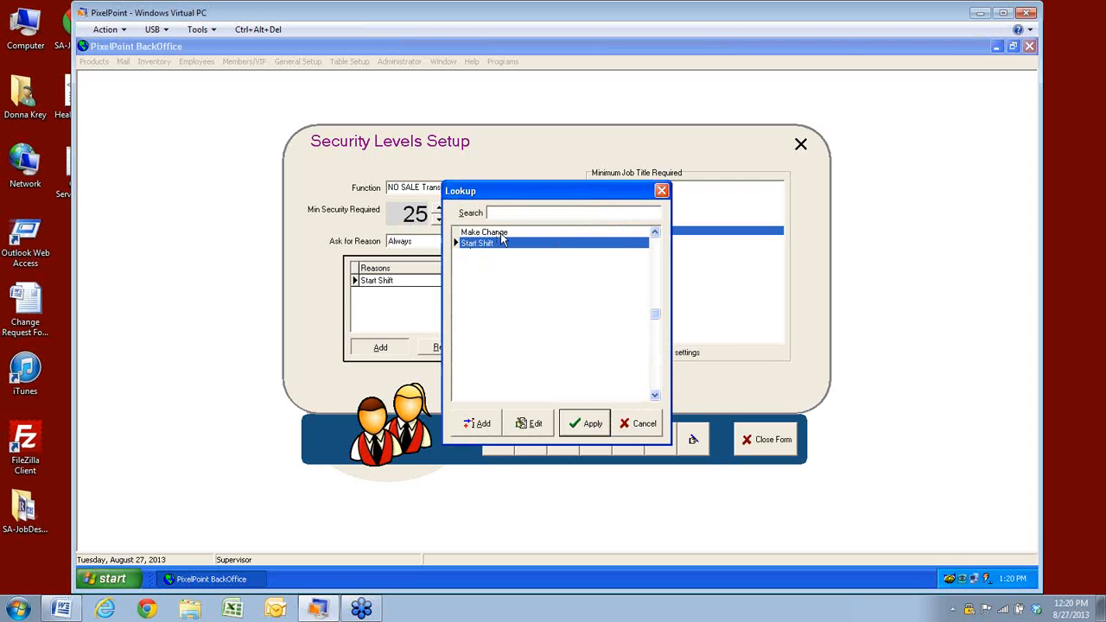
pyautogui.click(640, 430)
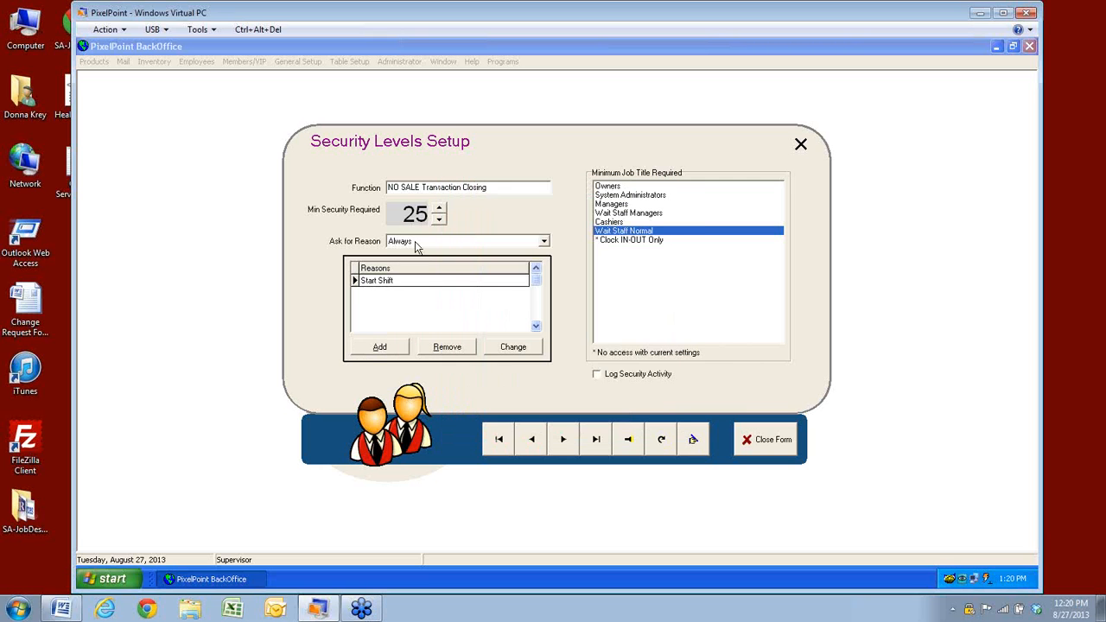
pyautogui.click(404, 304)
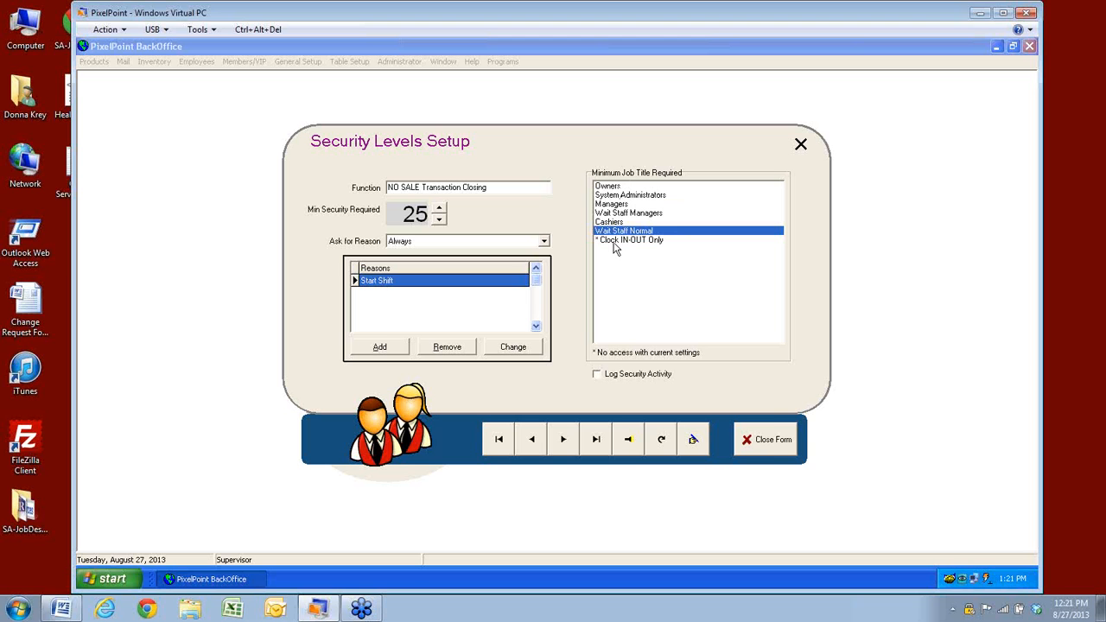
# Open the security function Search Form from the Security Levels Setup toolbar's yellow arrow
pyautogui.click(628, 439)
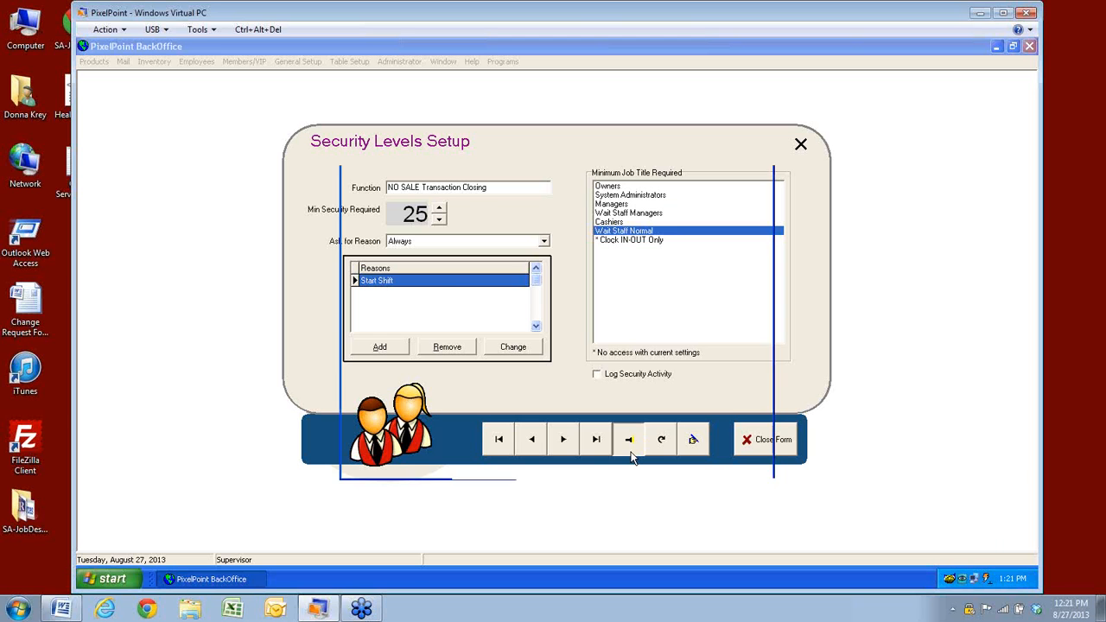
# Load PixelPoint CreditCheck to check its security level 75, then close Security Levels Setup
pyautogui.click(396, 275)
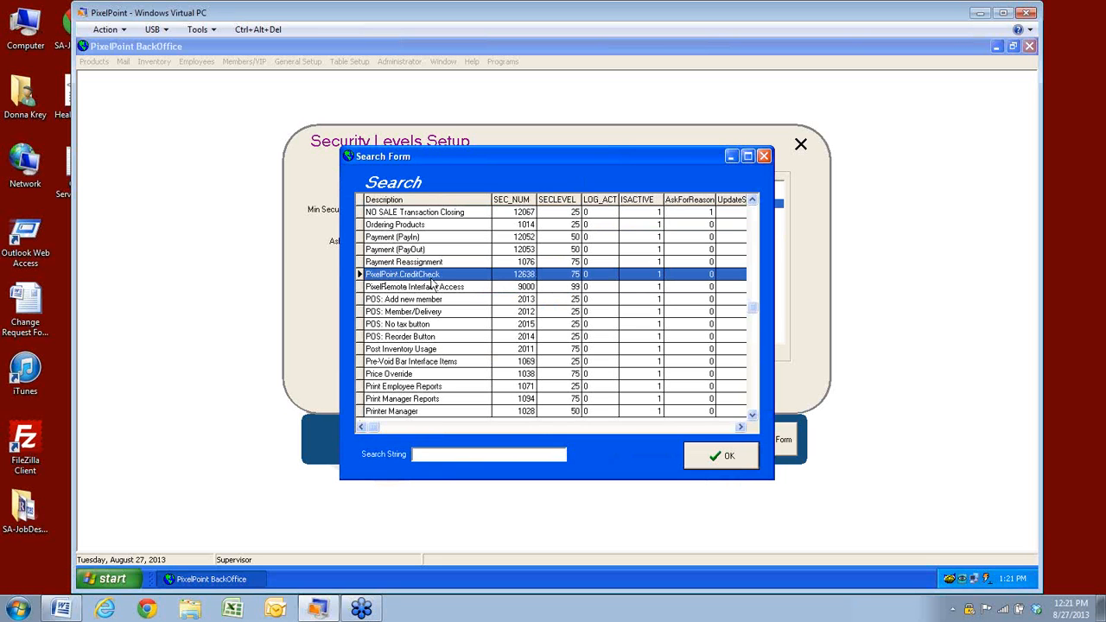
pyautogui.click(720, 452)
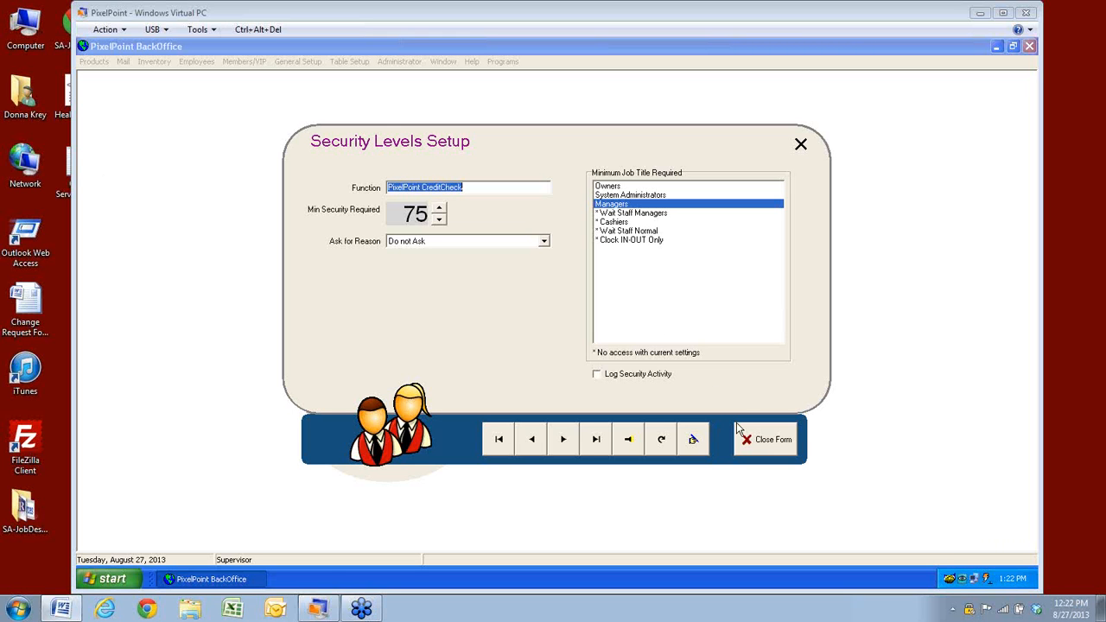
pyautogui.click(772, 440)
pyautogui.click(297, 61)
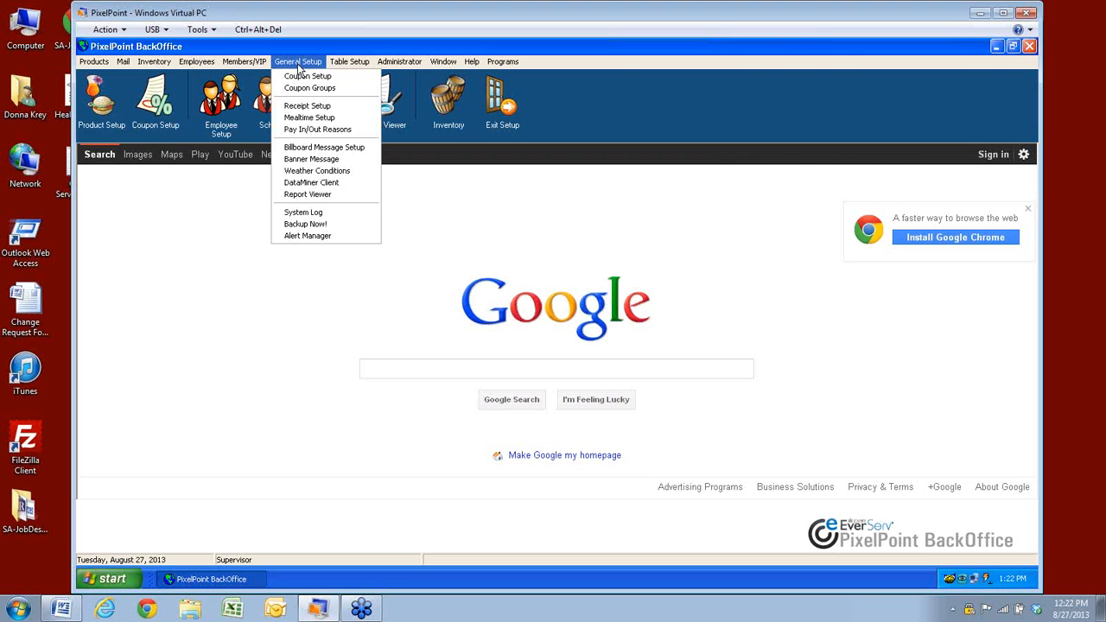
pyautogui.click(302, 215)
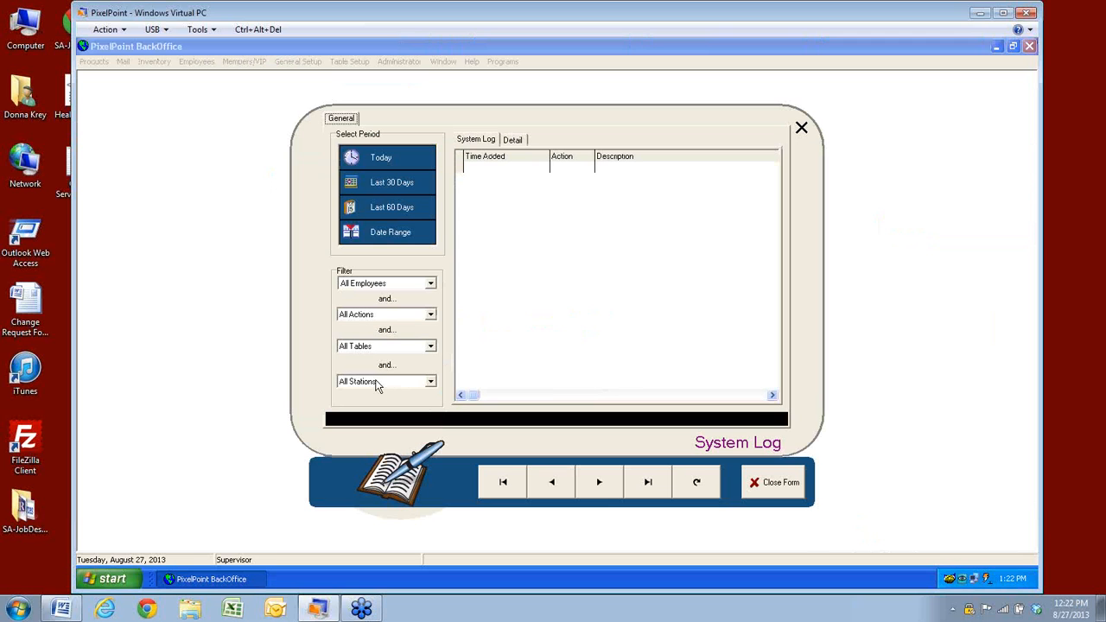
pyautogui.click(430, 315)
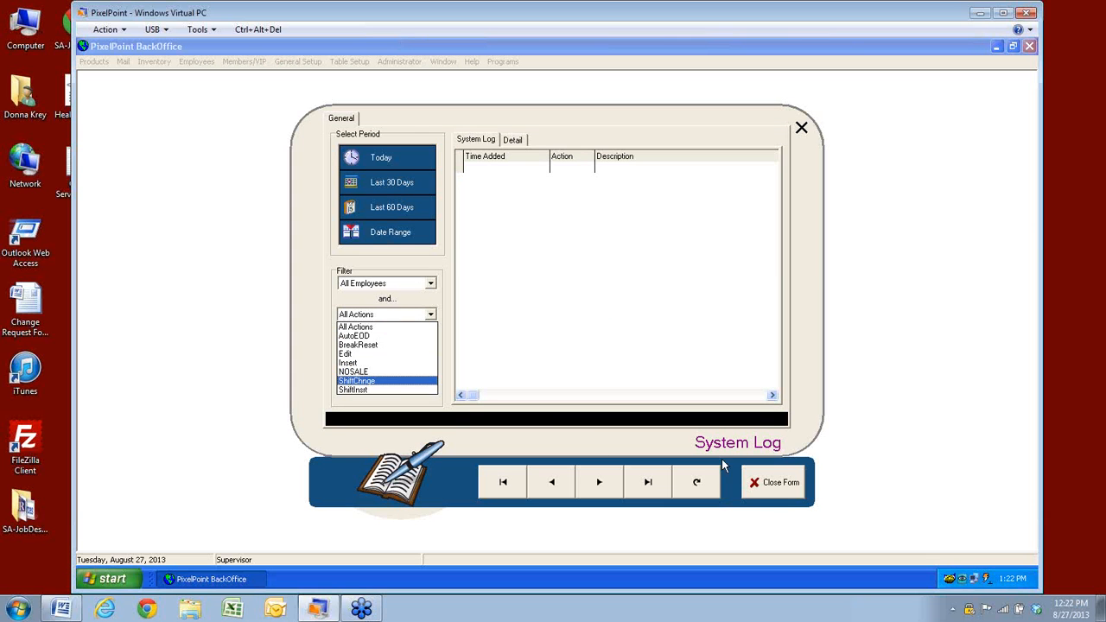
pyautogui.click(781, 488)
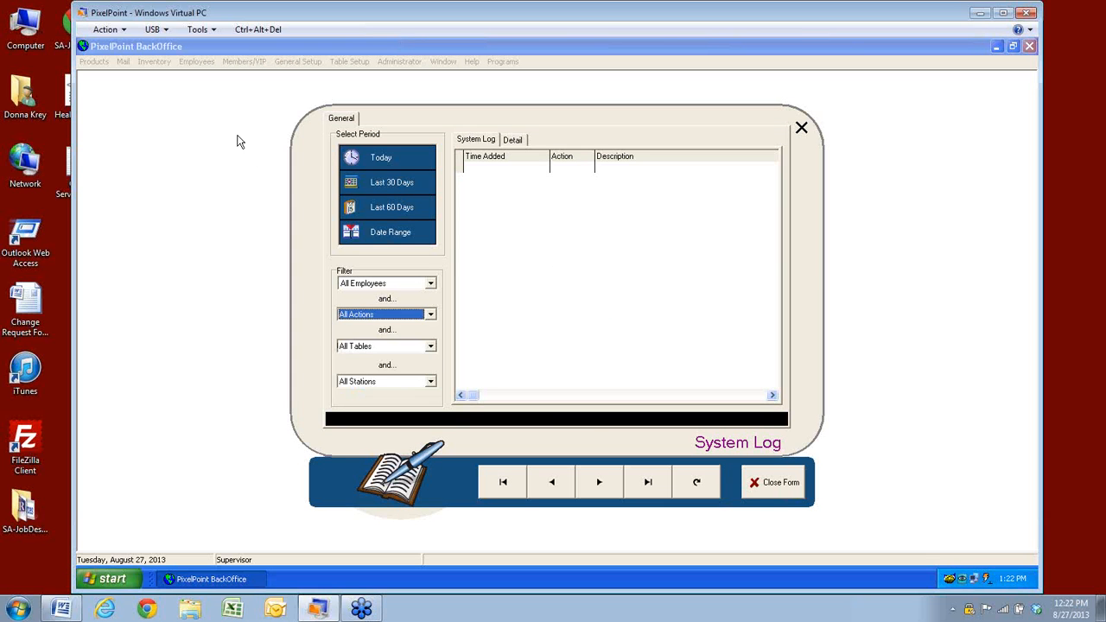
pyautogui.click(780, 488)
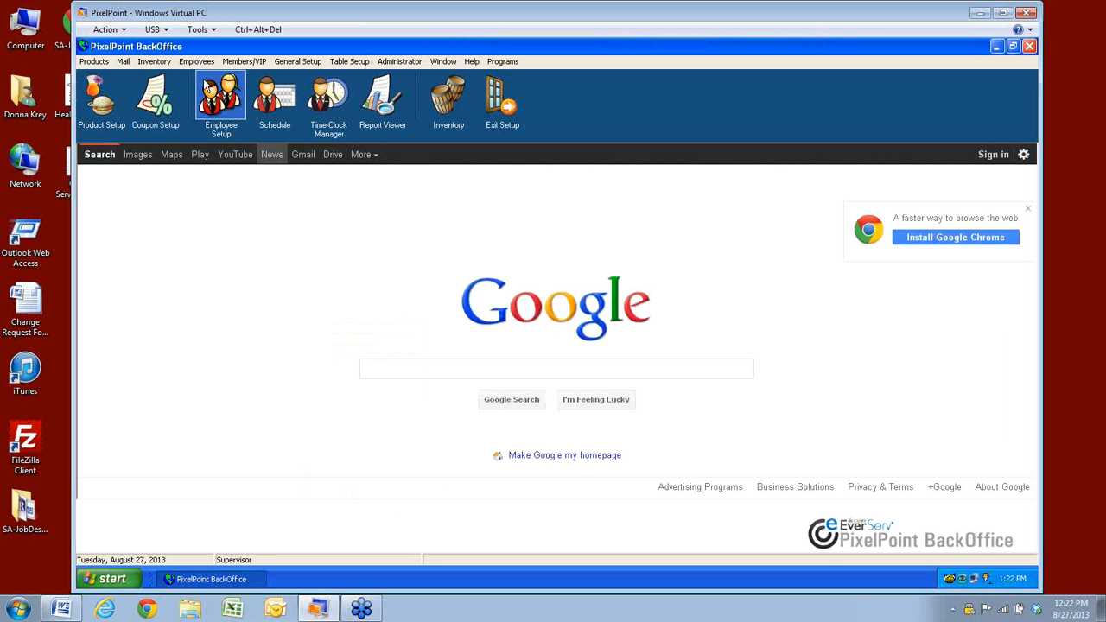
# Open Security Levels Setup and browse the list of secured functions
pyautogui.click(196, 64)
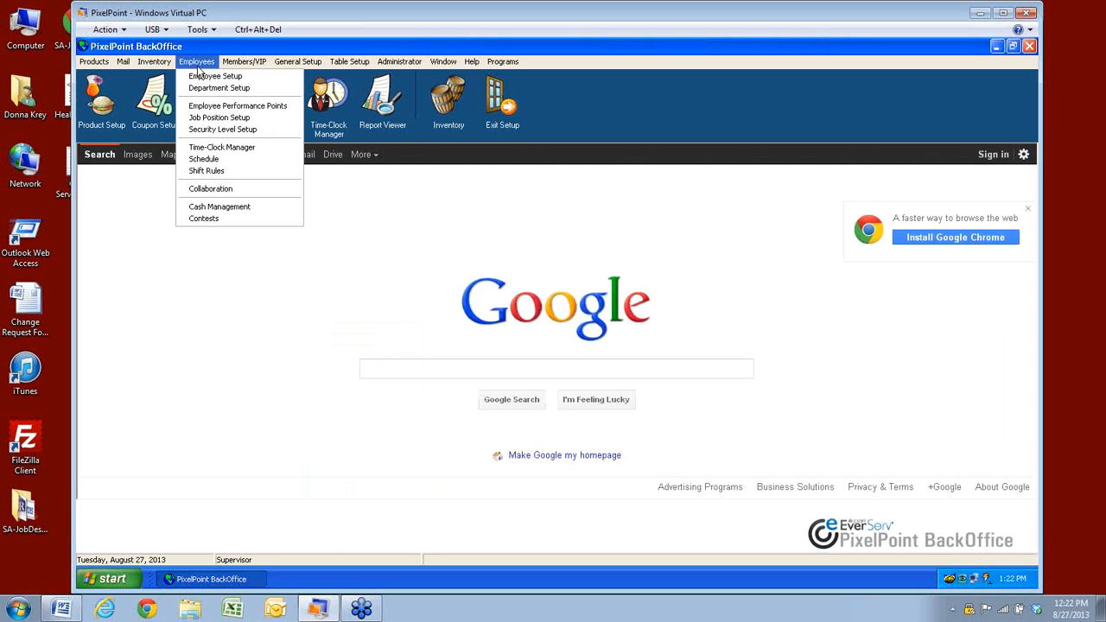
pyautogui.click(223, 129)
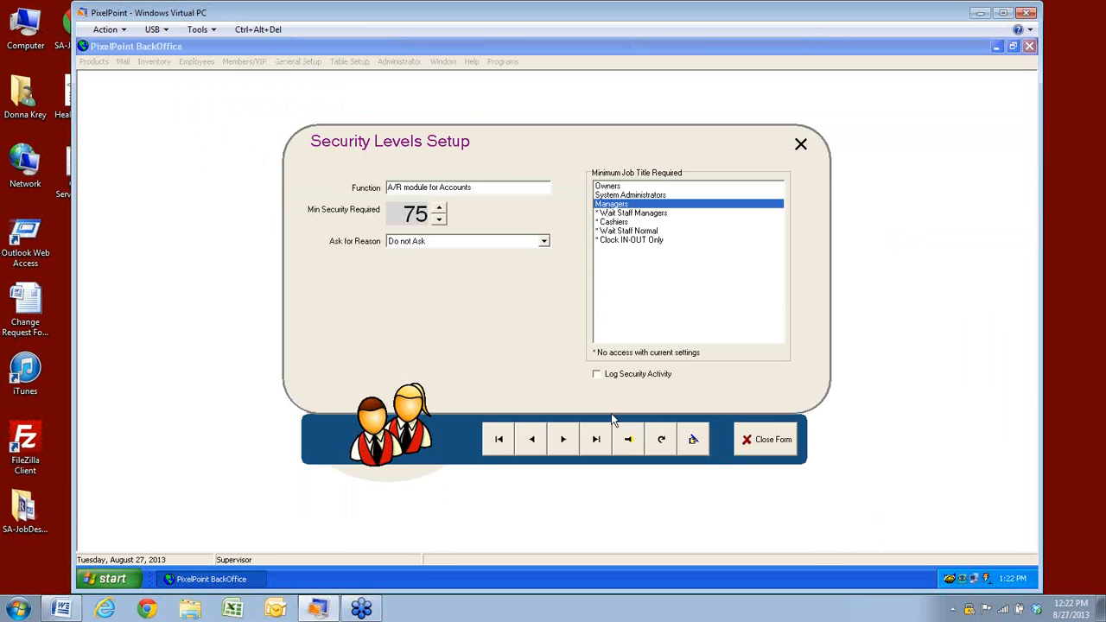
pyautogui.click(629, 439)
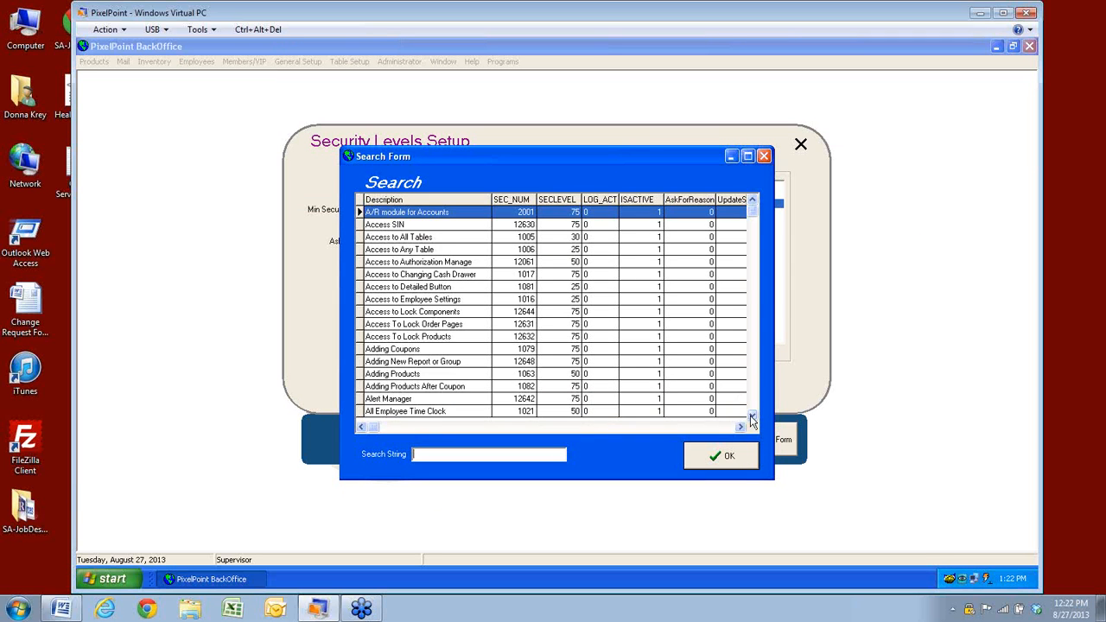
pyautogui.click(752, 415)
pyautogui.click(751, 415)
pyautogui.click(752, 415)
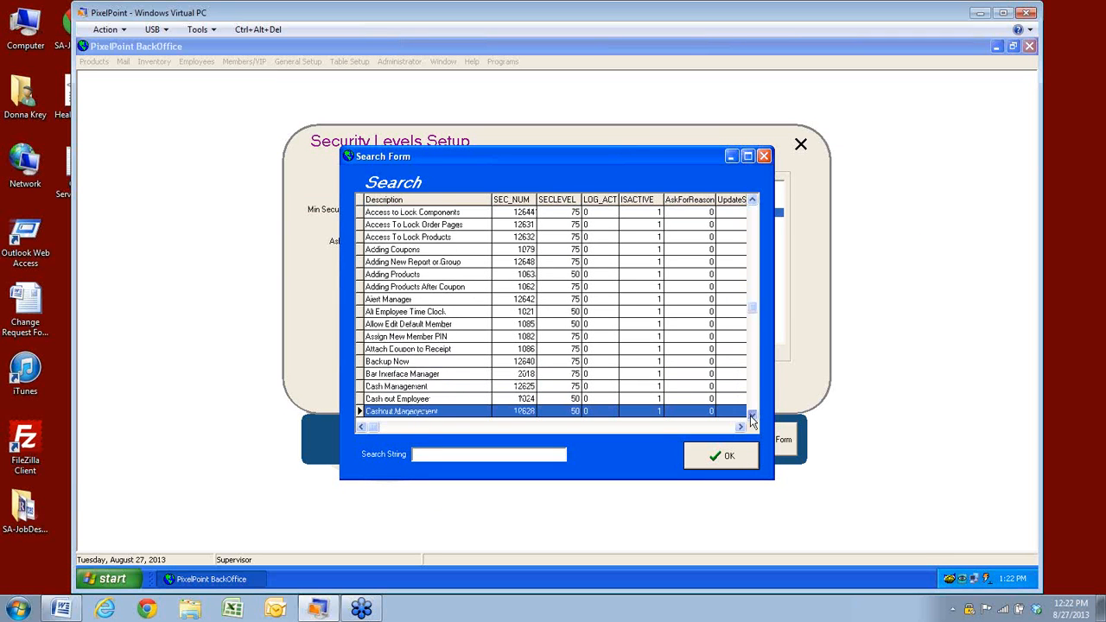
pyautogui.click(752, 416)
pyautogui.click(752, 415)
pyautogui.click(752, 416)
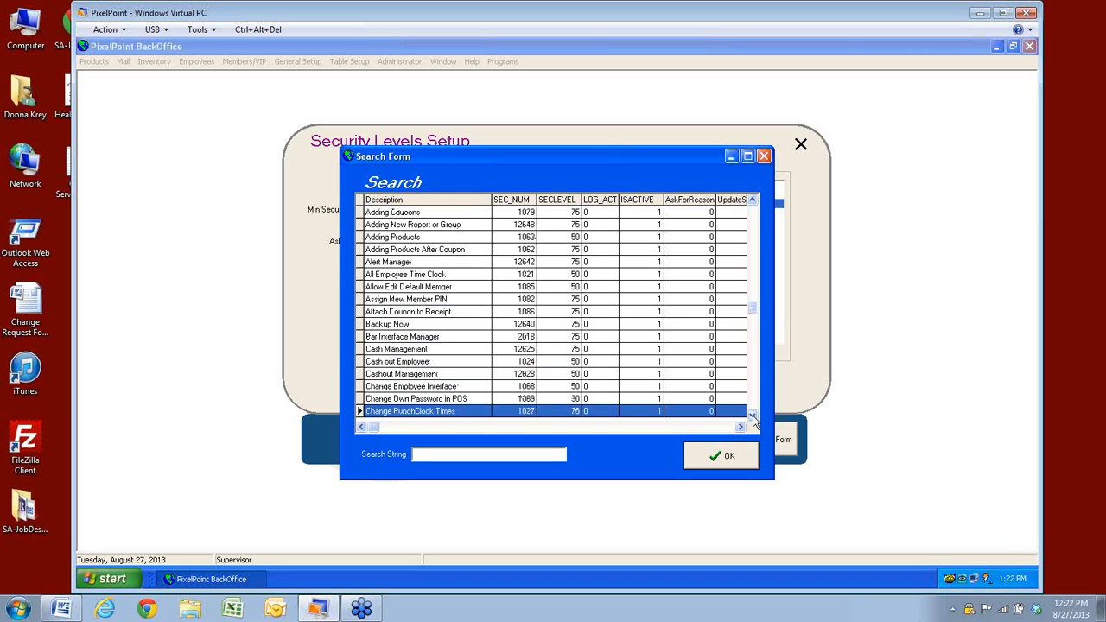
# Load Customize BackOffice Toolbar's security level 75 (Managers), then close the setup
pyautogui.click(753, 417)
pyautogui.click(753, 416)
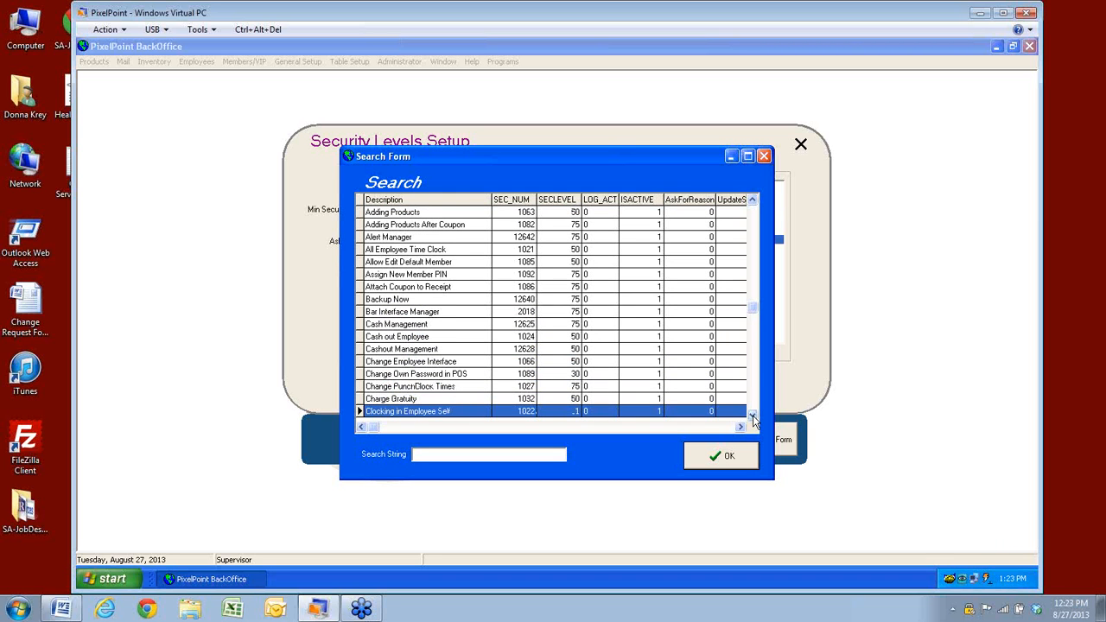
pyautogui.click(753, 417)
pyautogui.click(753, 417)
pyautogui.click(754, 416)
pyautogui.click(753, 417)
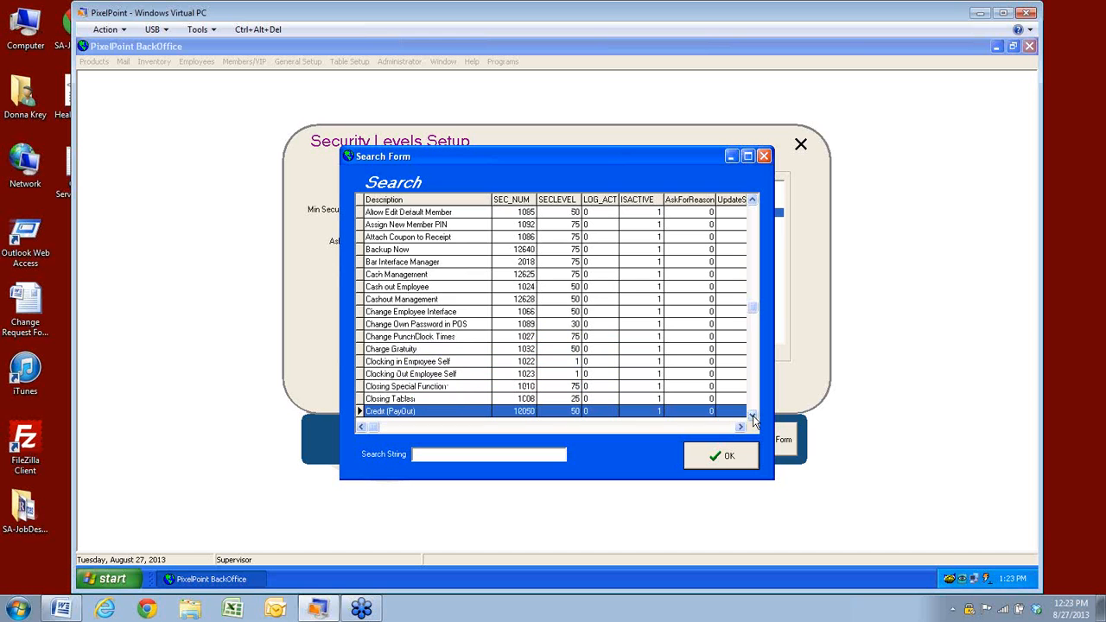
pyautogui.click(754, 417)
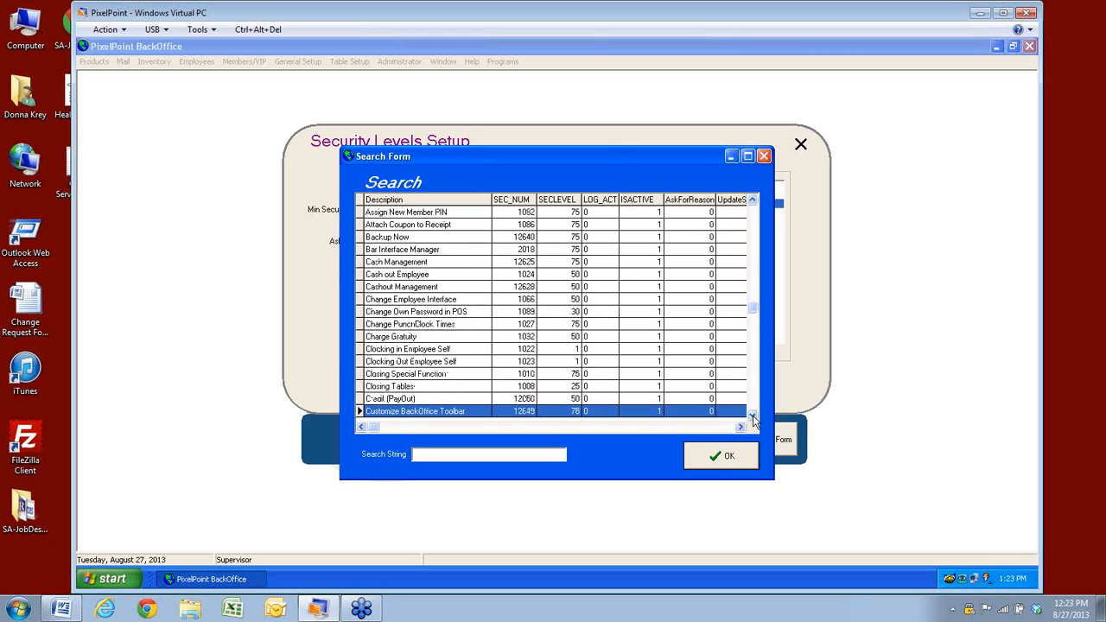
pyautogui.click(730, 462)
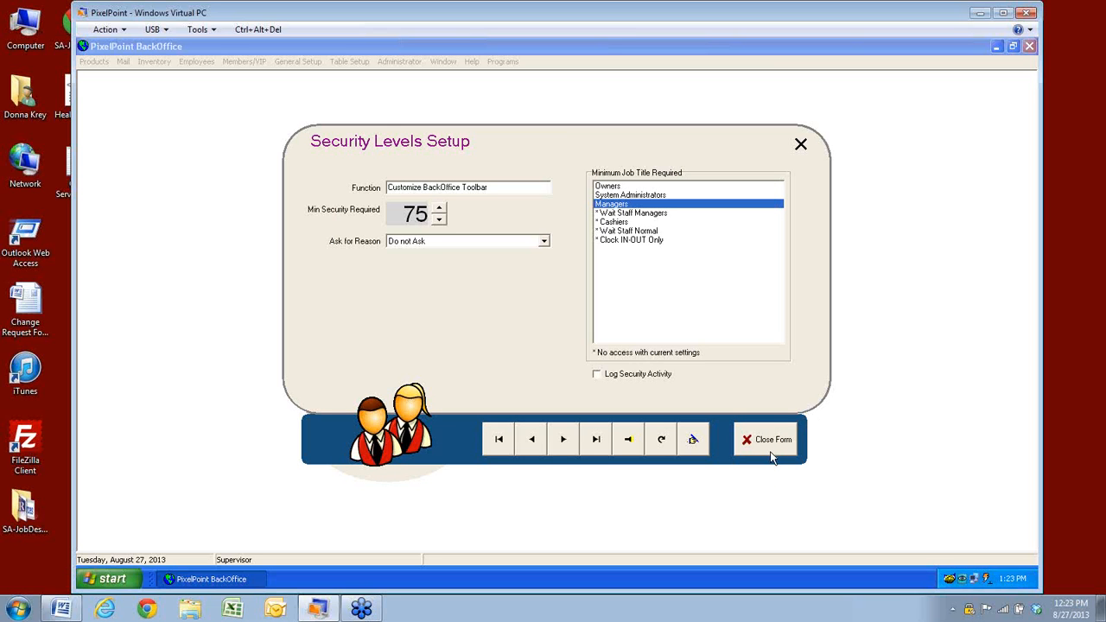
pyautogui.click(762, 452)
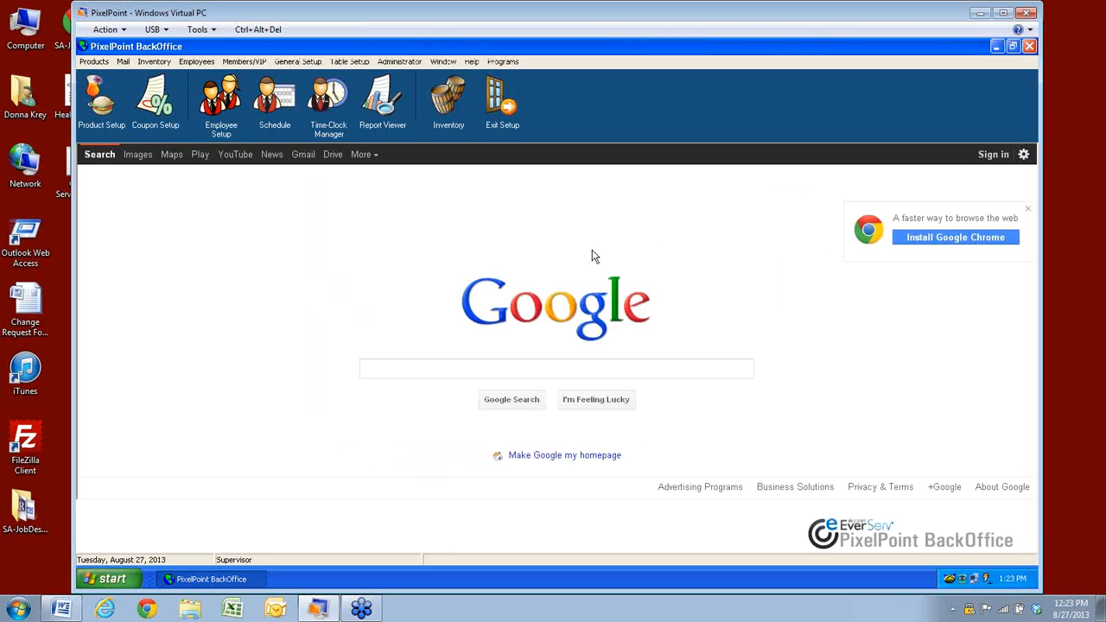
# Load the Cashiers job position and view its department choices: Restaurant Staff and Cooks
pyautogui.click(192, 67)
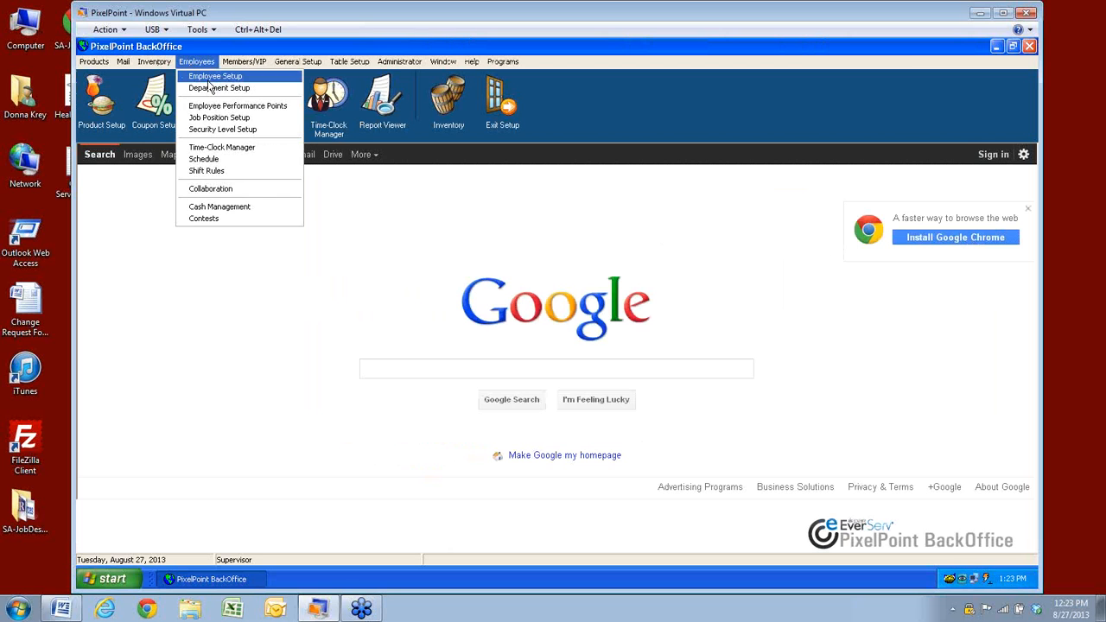
pyautogui.click(201, 119)
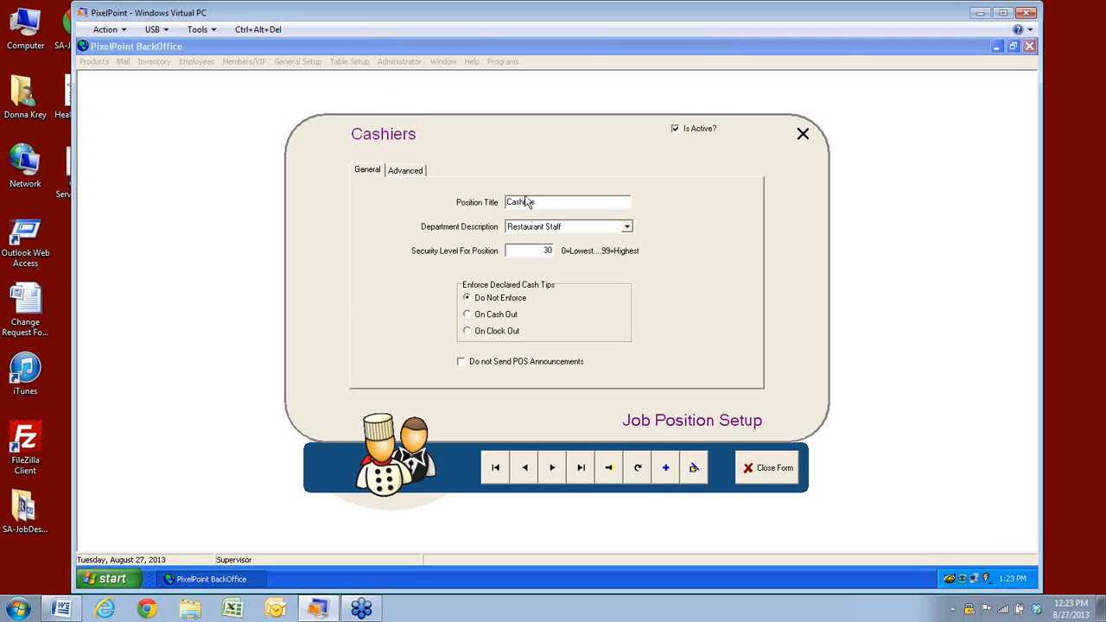
pyautogui.click(610, 469)
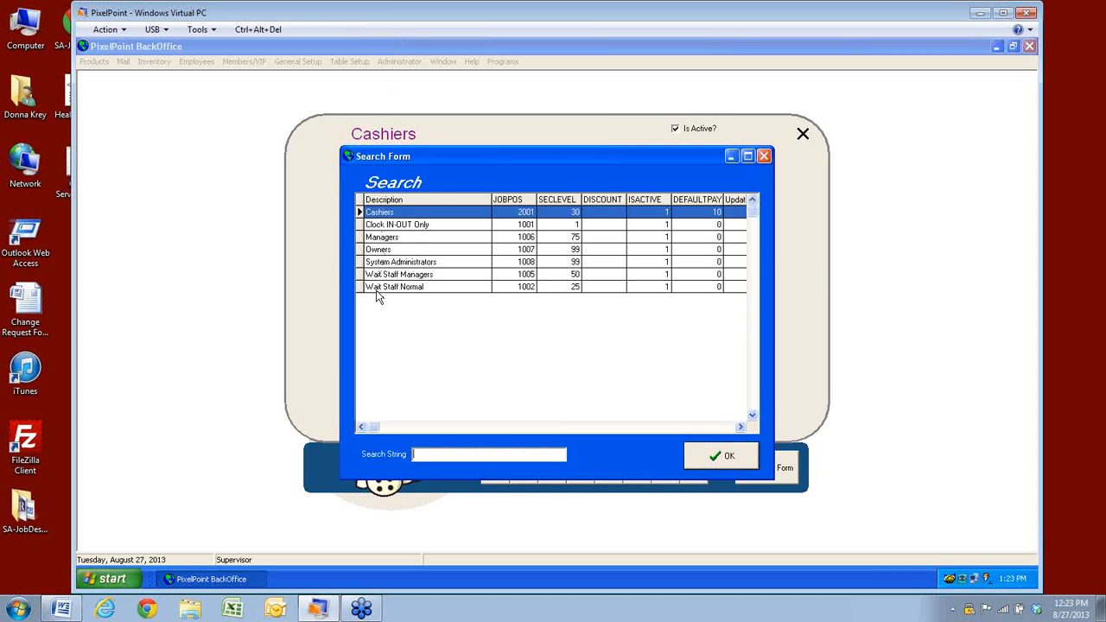
pyautogui.click(698, 457)
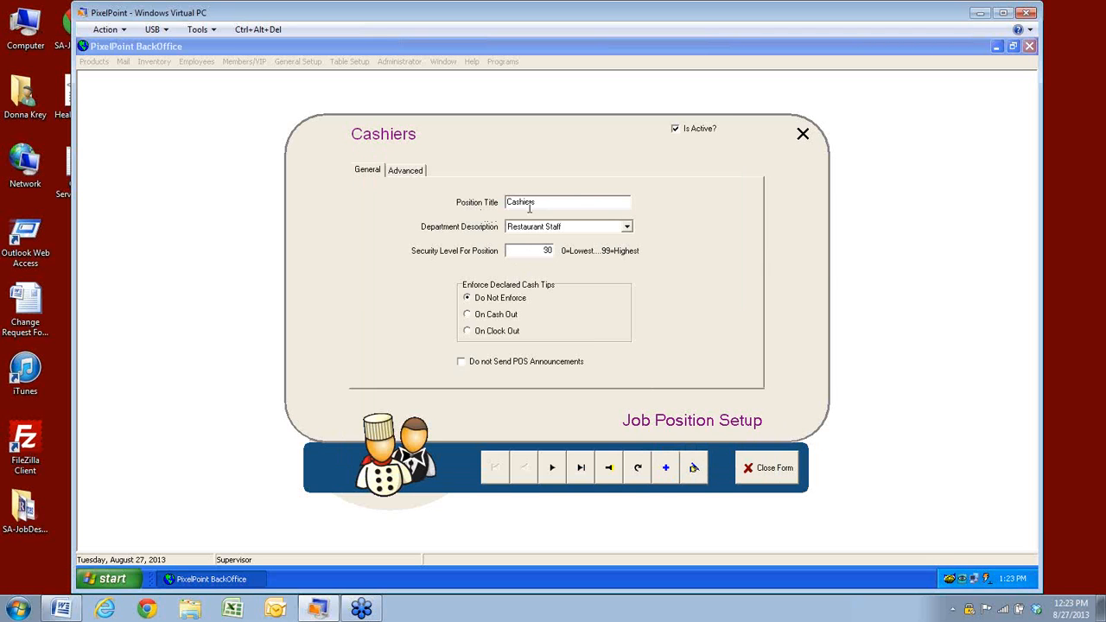
pyautogui.click(628, 227)
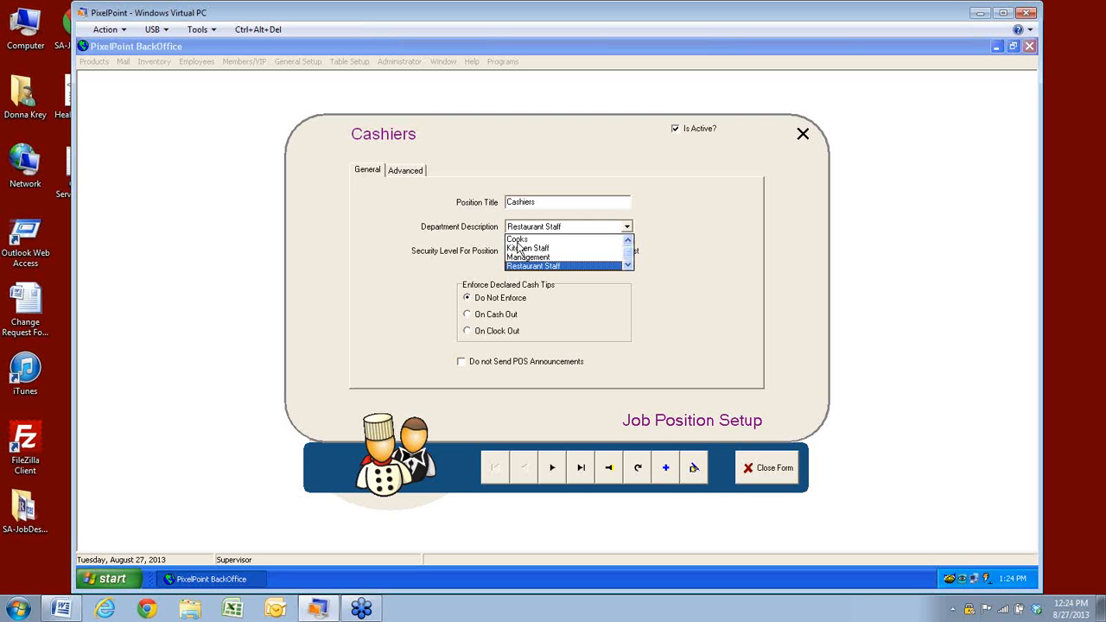
# Keep Cashiers in Restaurant Staff and list job positions with levels (Cashiers 30, Managers 75)
pyautogui.click(636, 268)
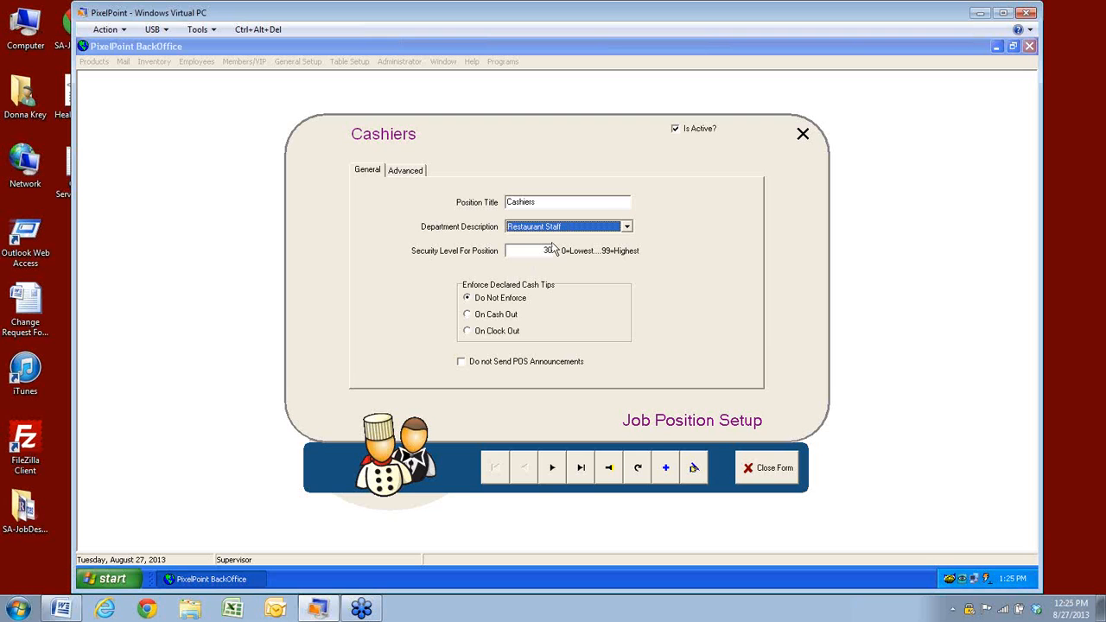
pyautogui.click(610, 474)
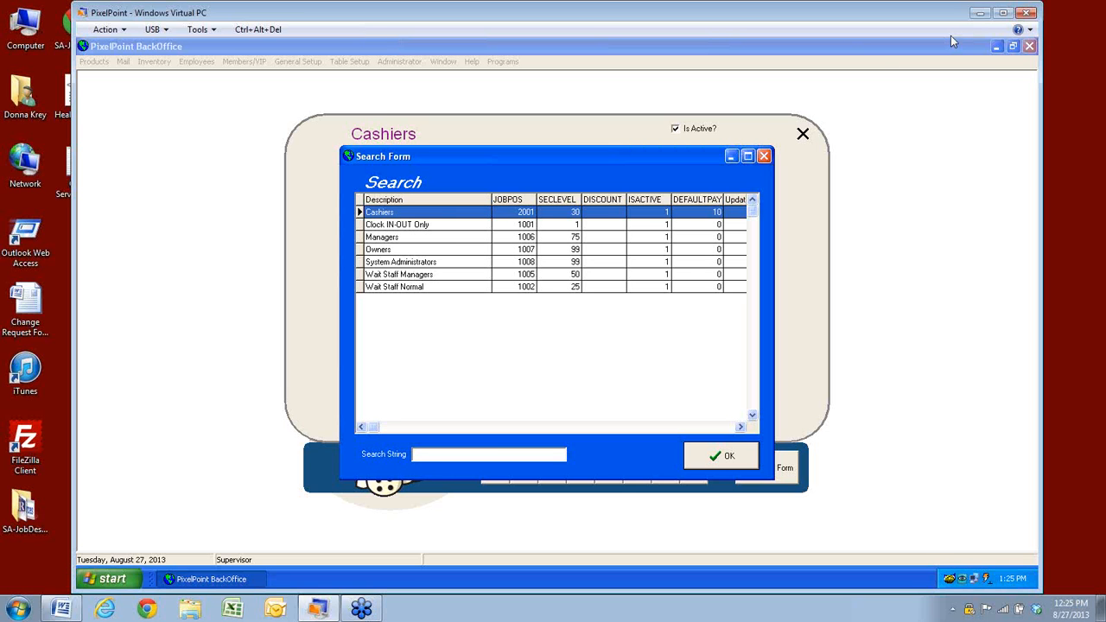
# Review security levels for Owners, System Administrators, Wait Staff Managers and Wait Staff Normal
pyautogui.click(559, 250)
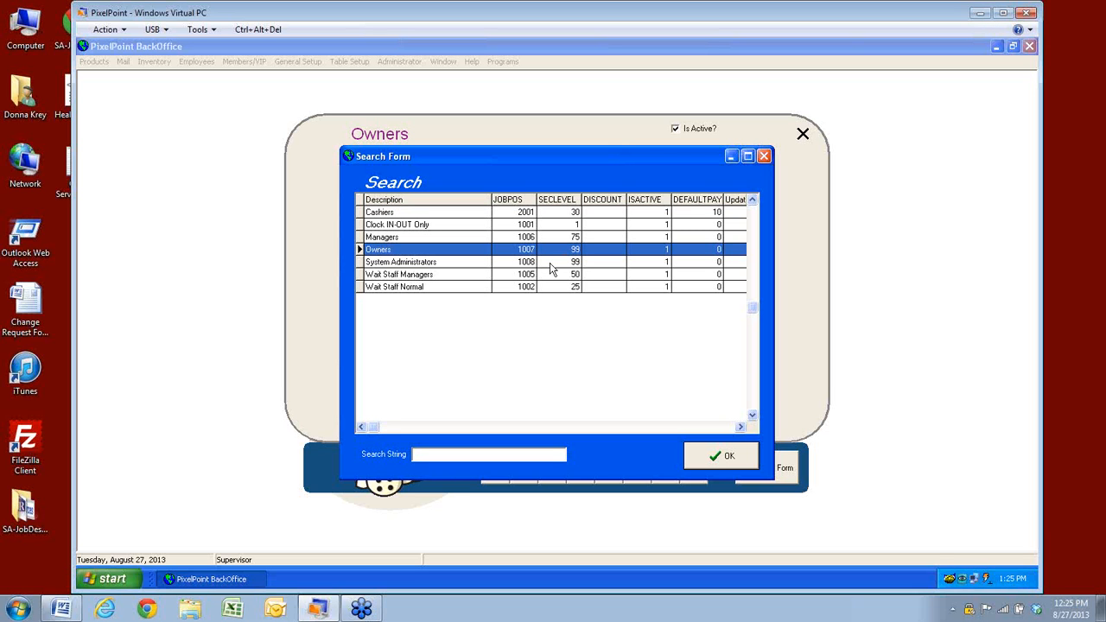
pyautogui.click(550, 267)
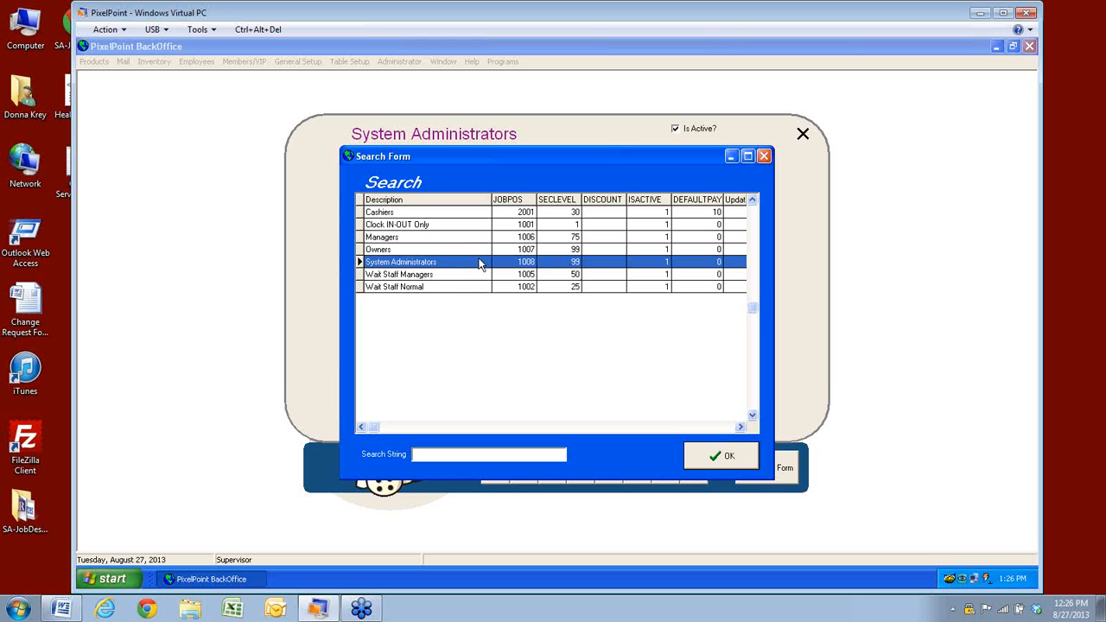
pyautogui.click(559, 274)
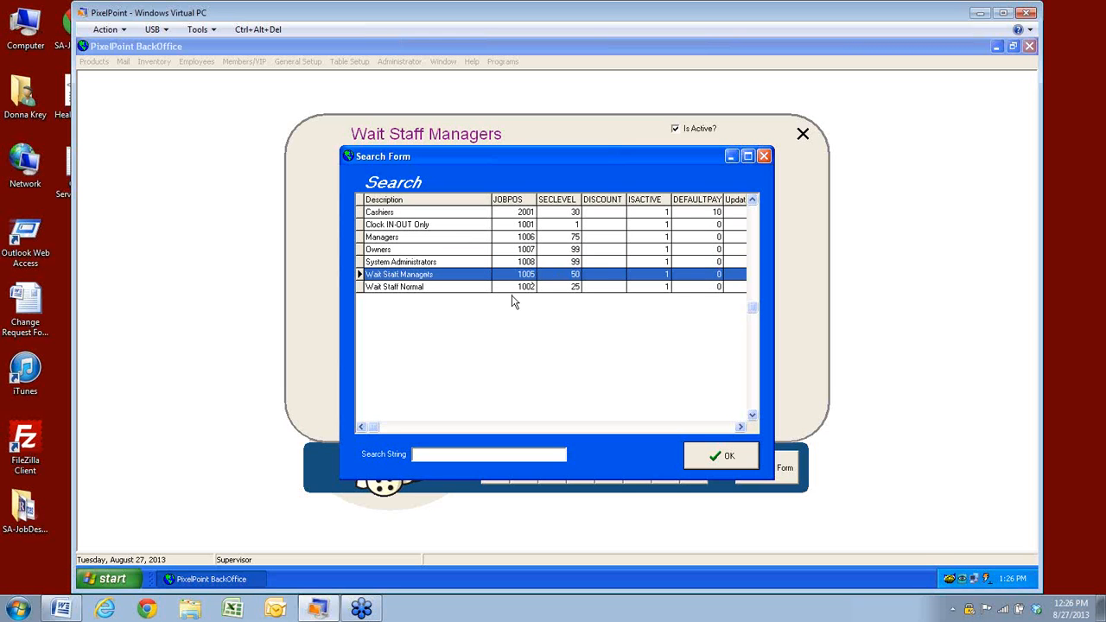
pyautogui.click(553, 288)
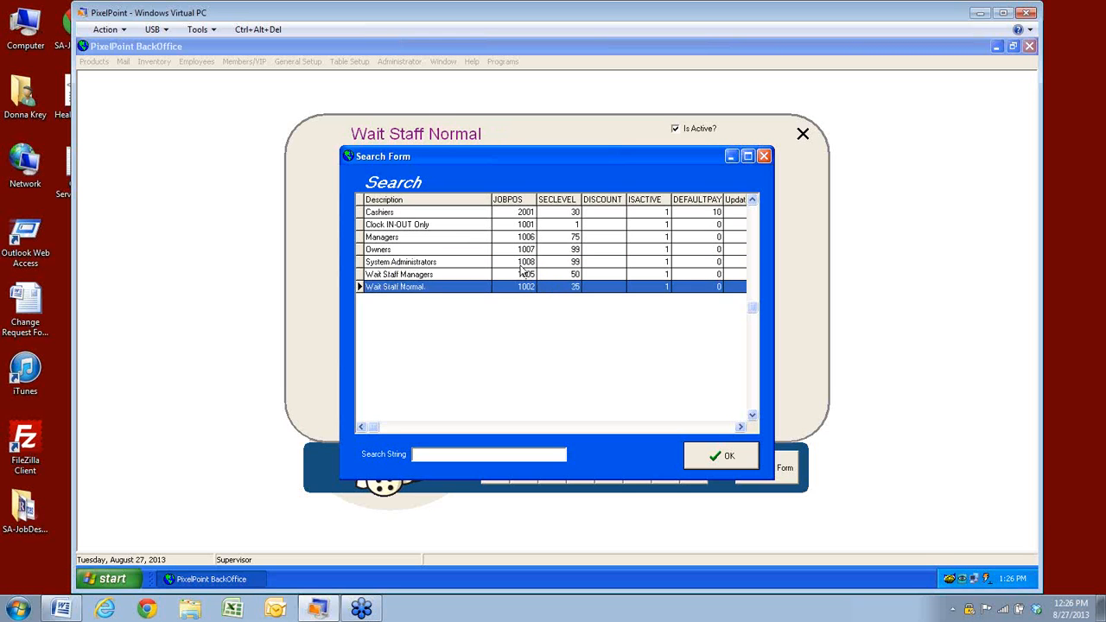
# Reload the Cashiers position and select its security level of 30
pyautogui.click(435, 216)
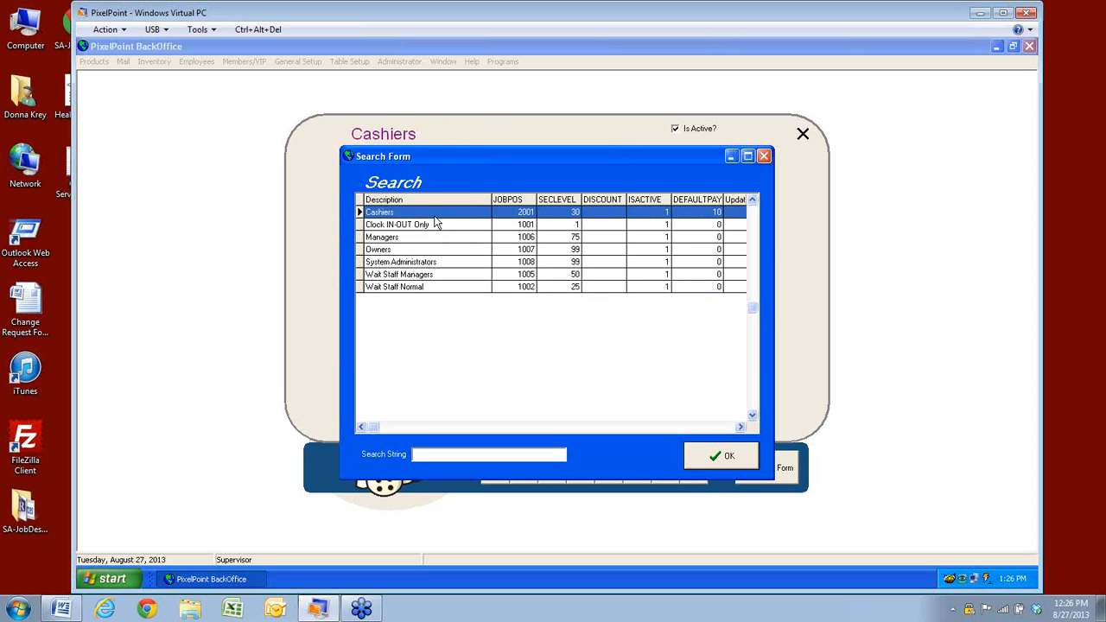
pyautogui.click(704, 458)
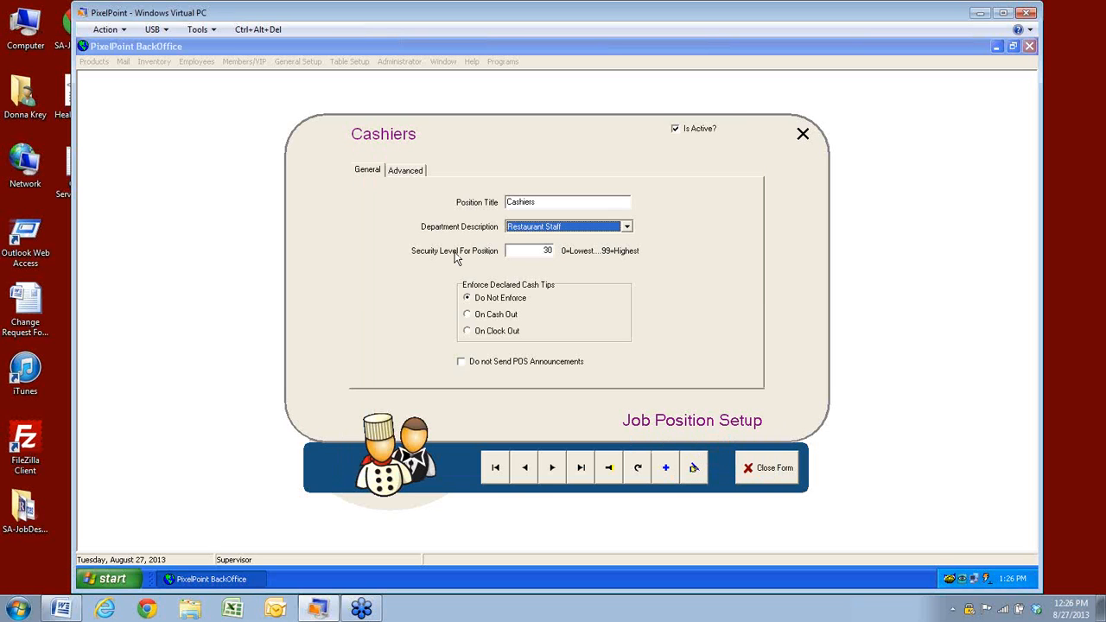
pyautogui.click(515, 251)
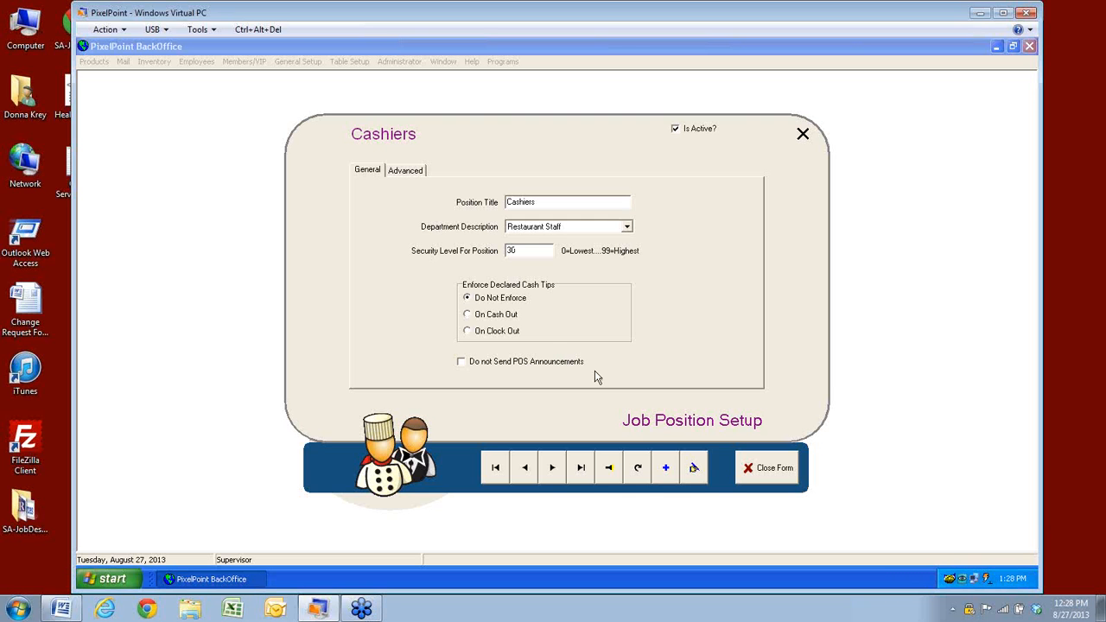
# Show the Cashiers job position's Advanced tab with its float, tip out and shift rules
pyautogui.click(411, 175)
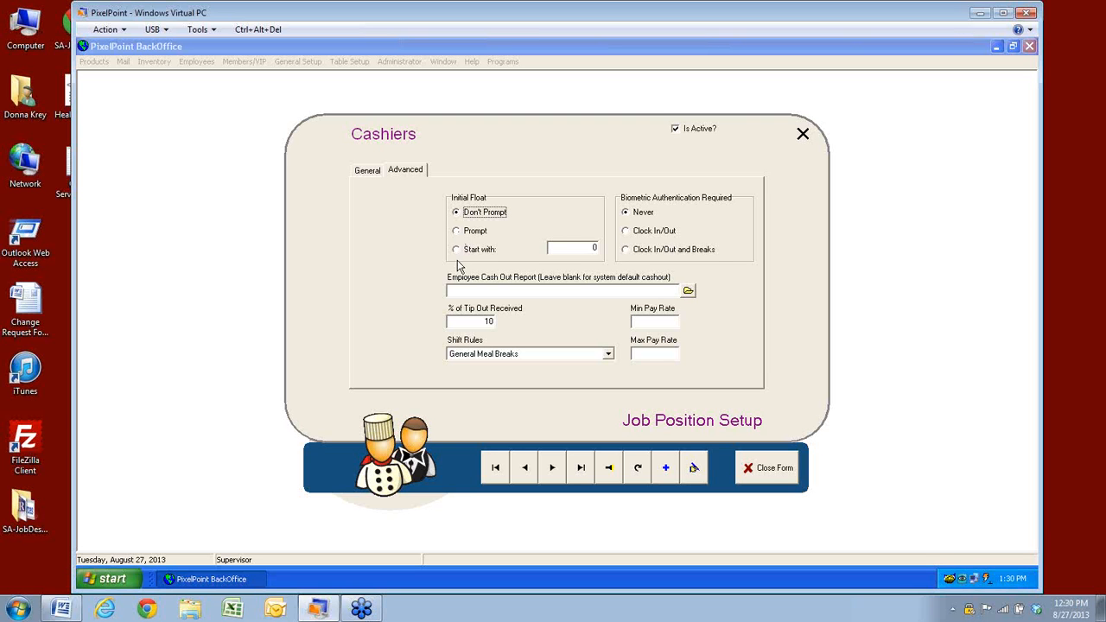
# Enter 200.00 as the Cashiers start float amount, then set the initial float back to Don't Prompt
pyautogui.click(456, 250)
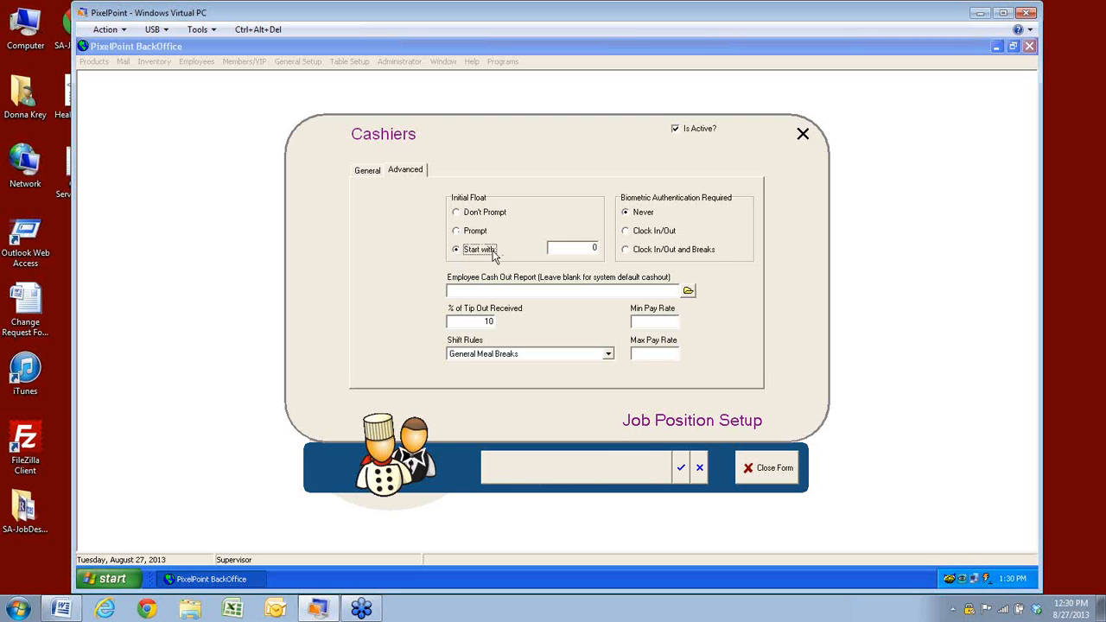
pyautogui.click(558, 250)
pyautogui.moveTo(558, 250); pyautogui.dragTo(546, 254)
pyautogui.write('200.00')
pyautogui.click(459, 213)
# Close the Cashiers job position form, saving the changes
pyautogui.click(555, 290)
pyautogui.click(765, 469)
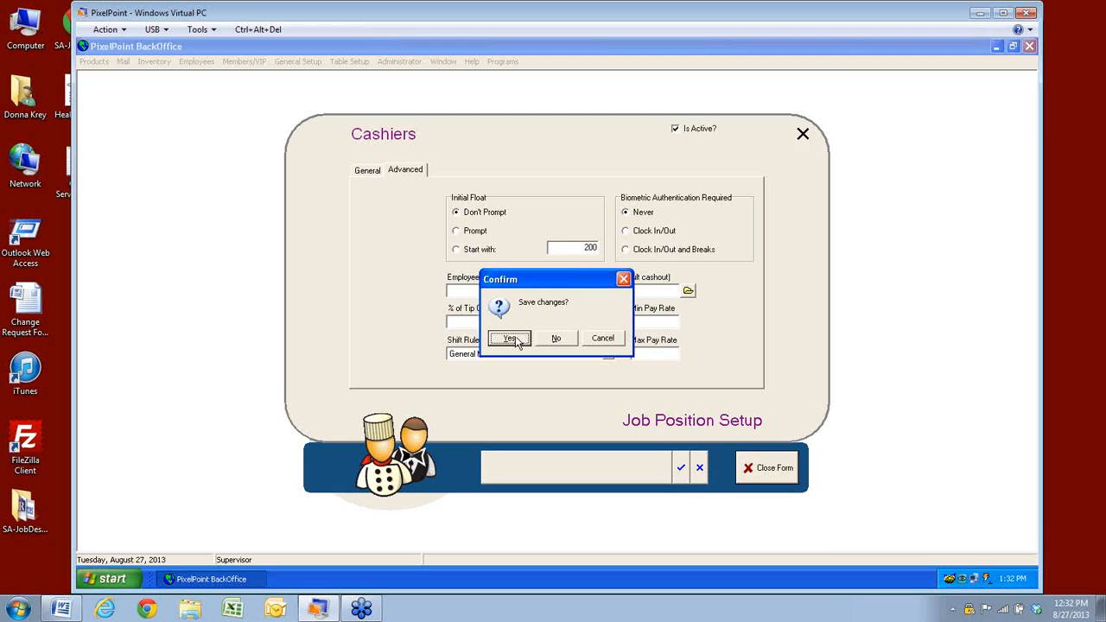
pyautogui.click(542, 344)
pyautogui.click(399, 62)
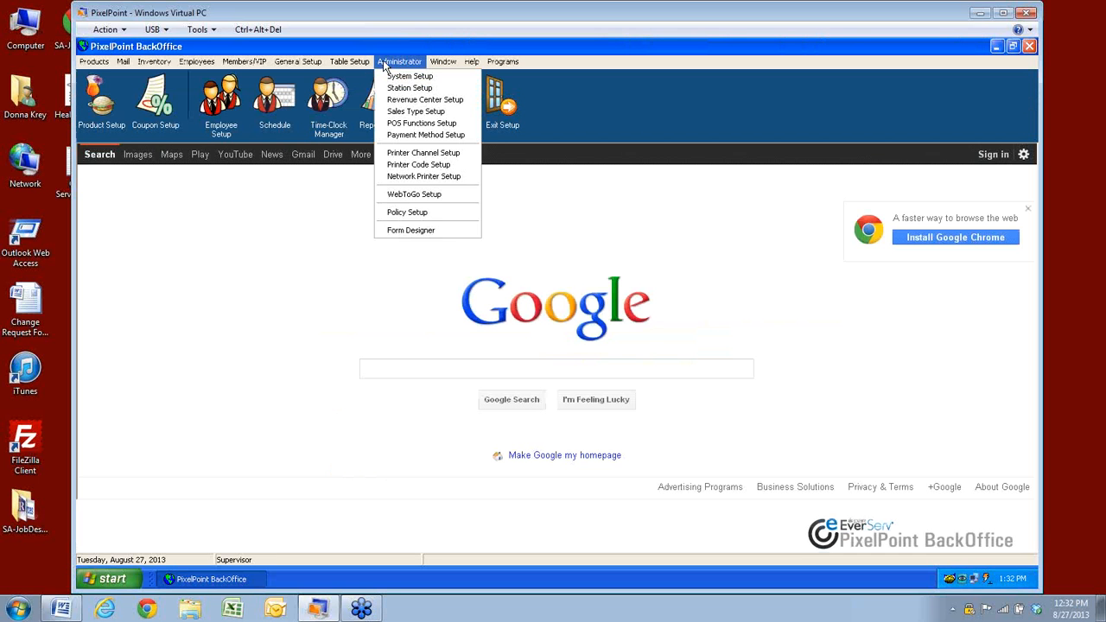
pyautogui.click(410, 76)
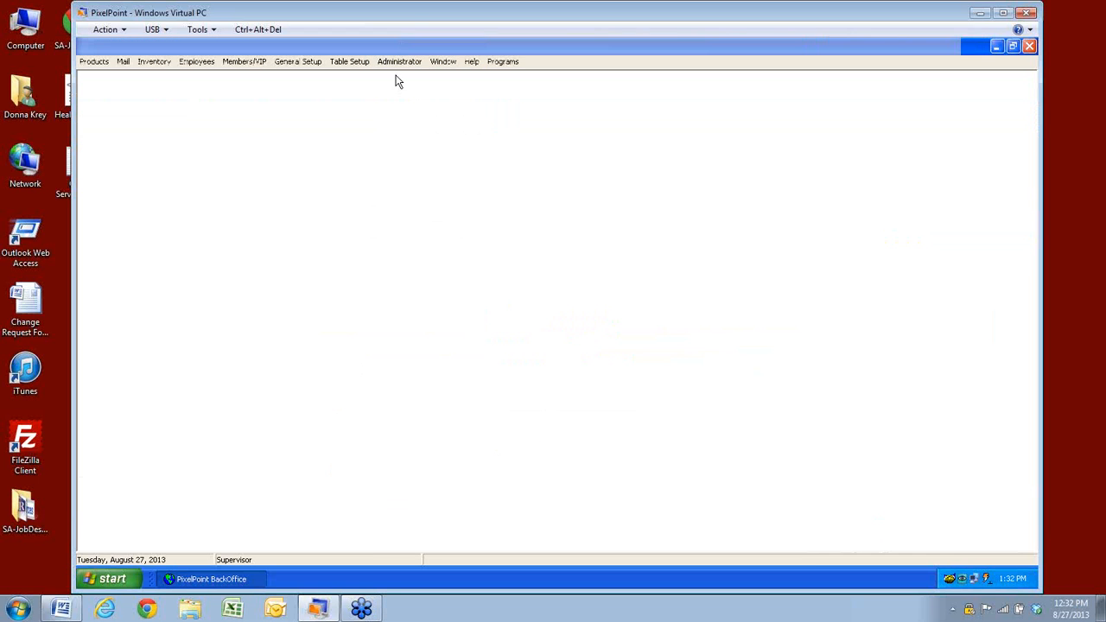
pyautogui.click(464, 173)
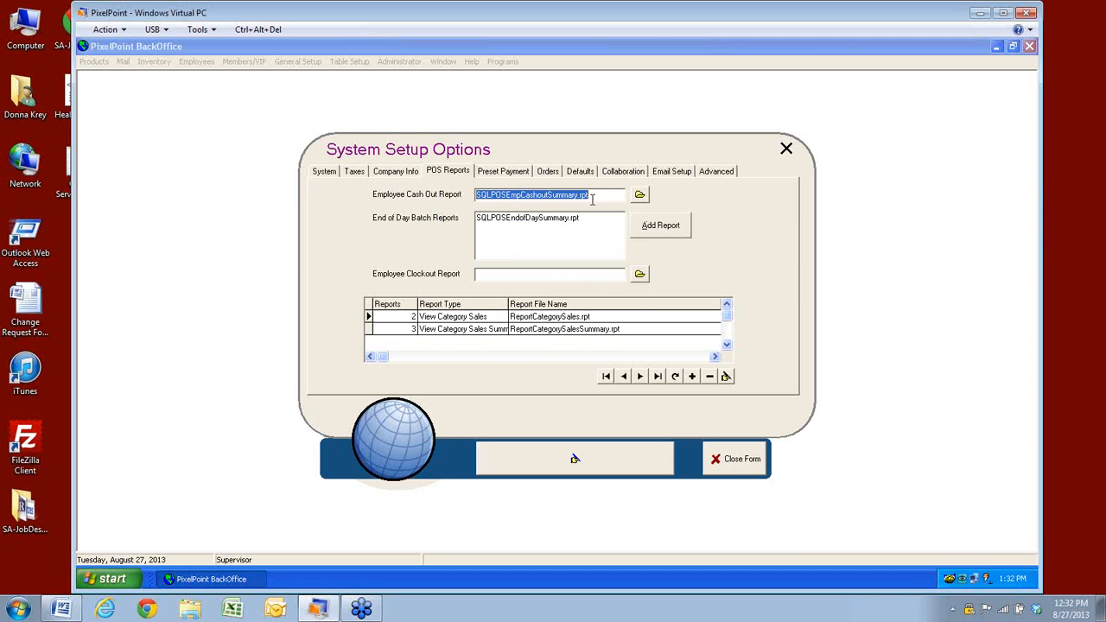
pyautogui.click(639, 194)
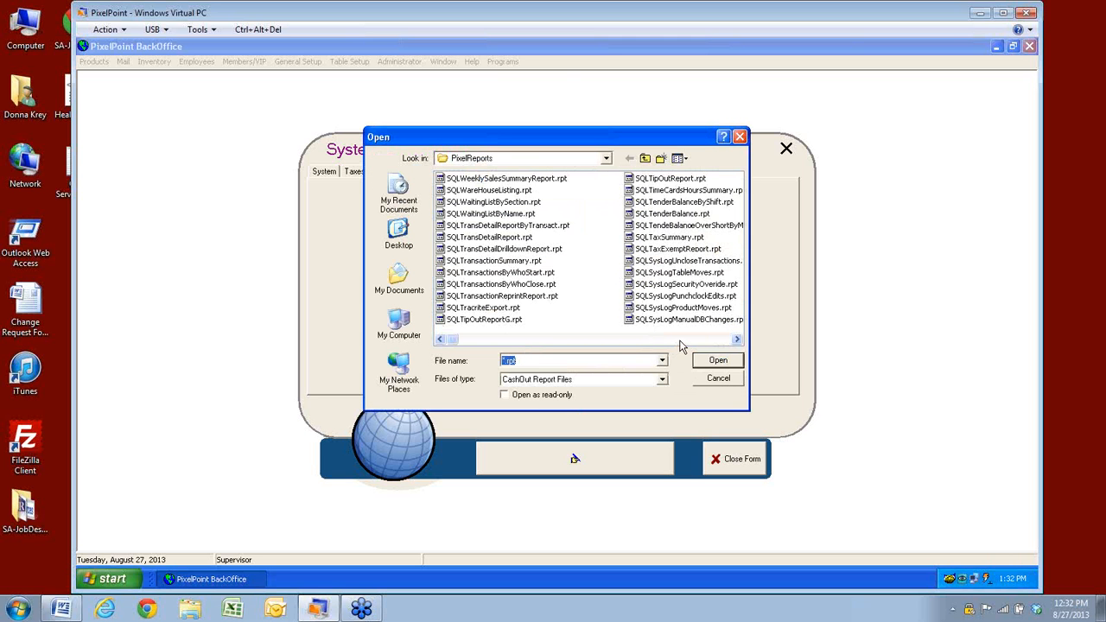
pyautogui.click(679, 341)
pyautogui.click(680, 340)
pyautogui.click(680, 341)
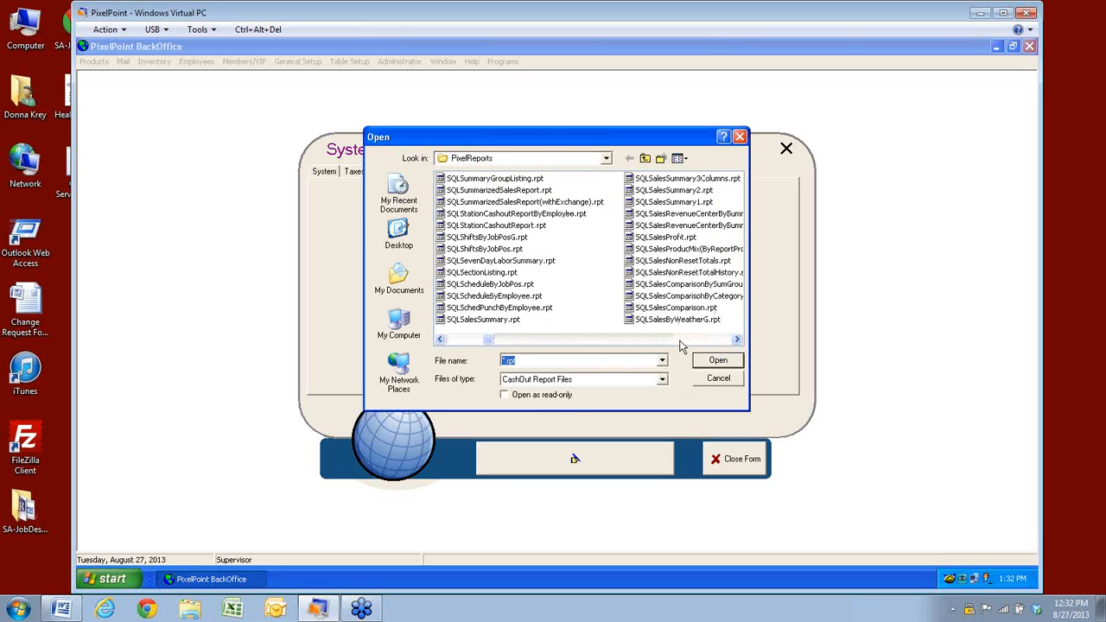
pyautogui.click(682, 341)
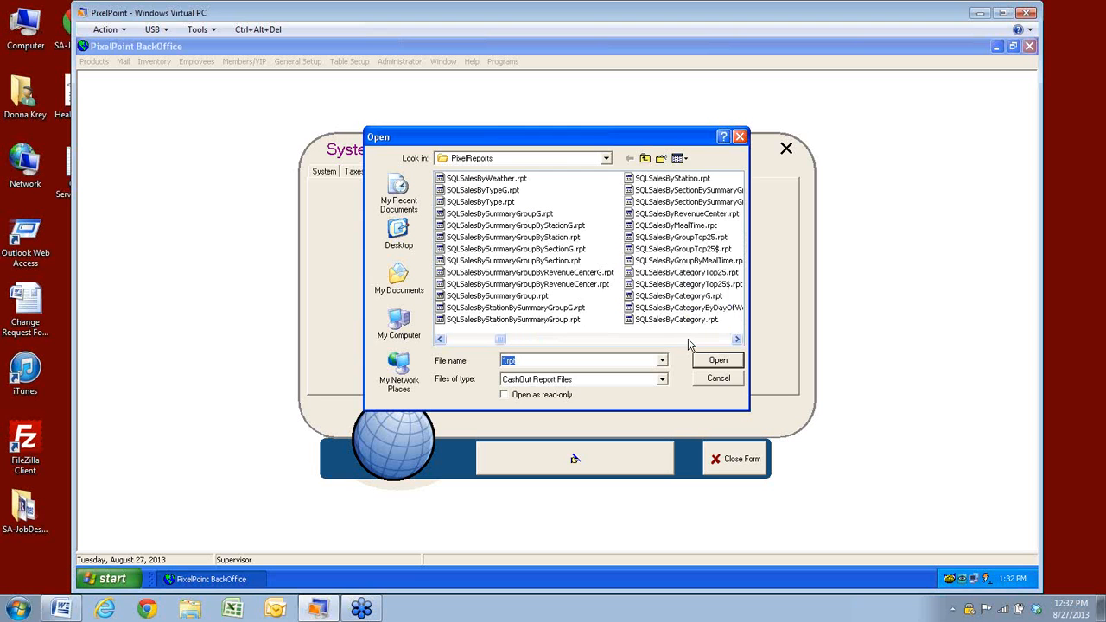
pyautogui.click(688, 341)
pyautogui.click(689, 341)
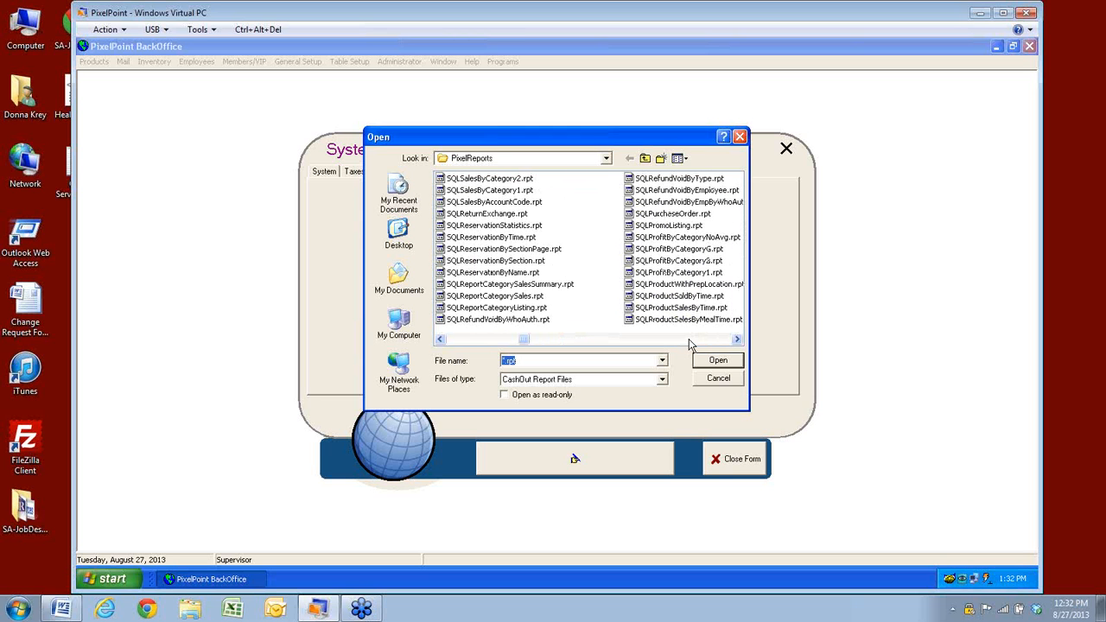
pyautogui.click(688, 341)
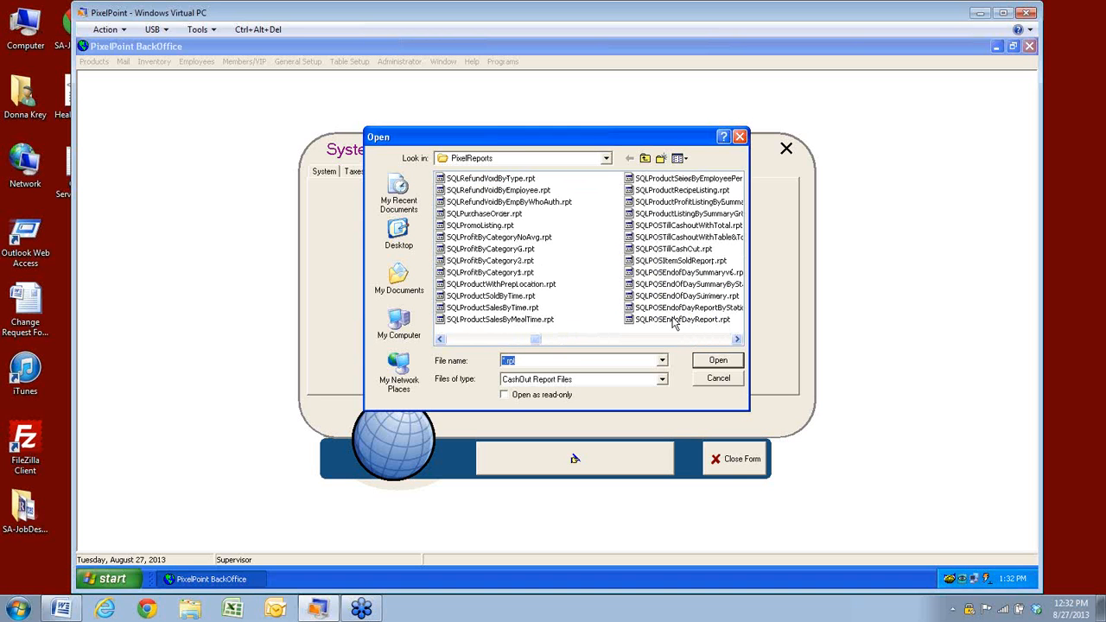
pyautogui.click(737, 339)
pyautogui.click(737, 339)
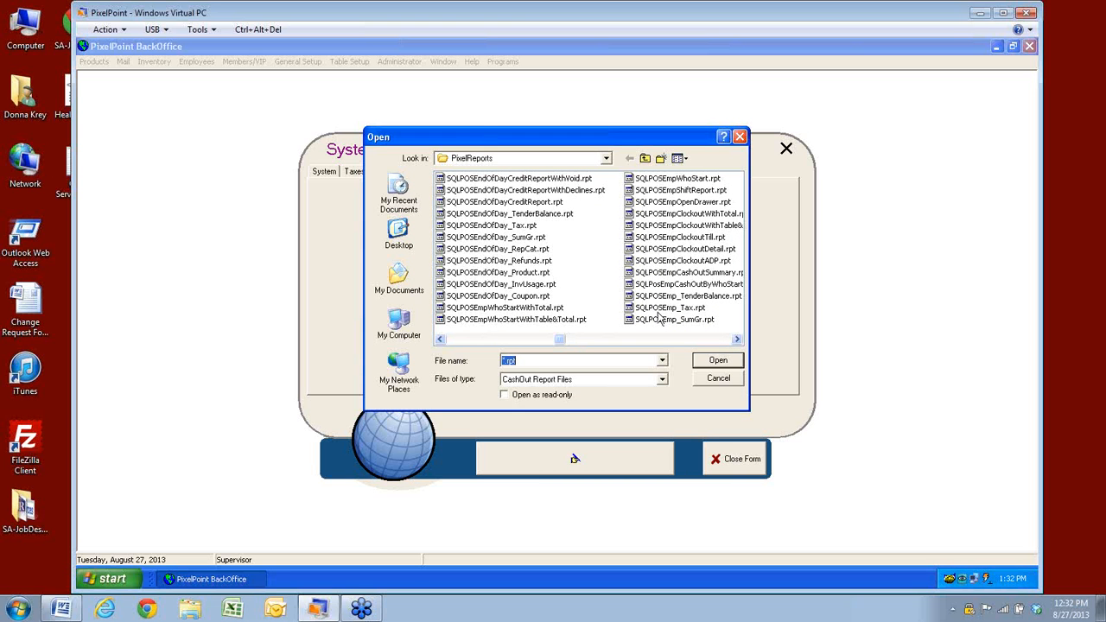
pyautogui.click(737, 341)
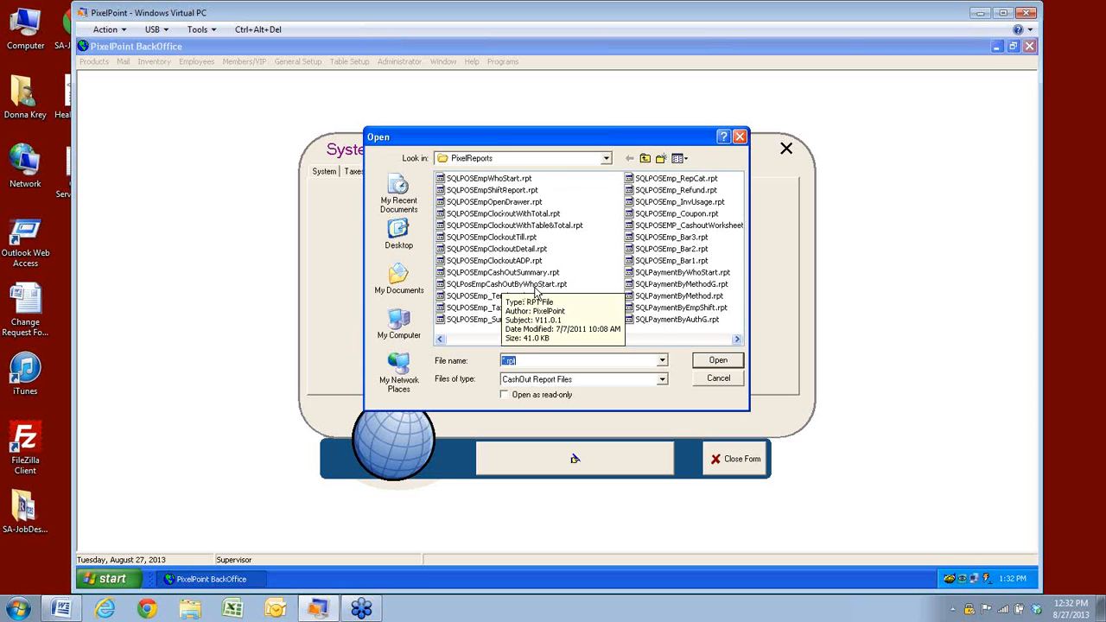
pyautogui.click(737, 338)
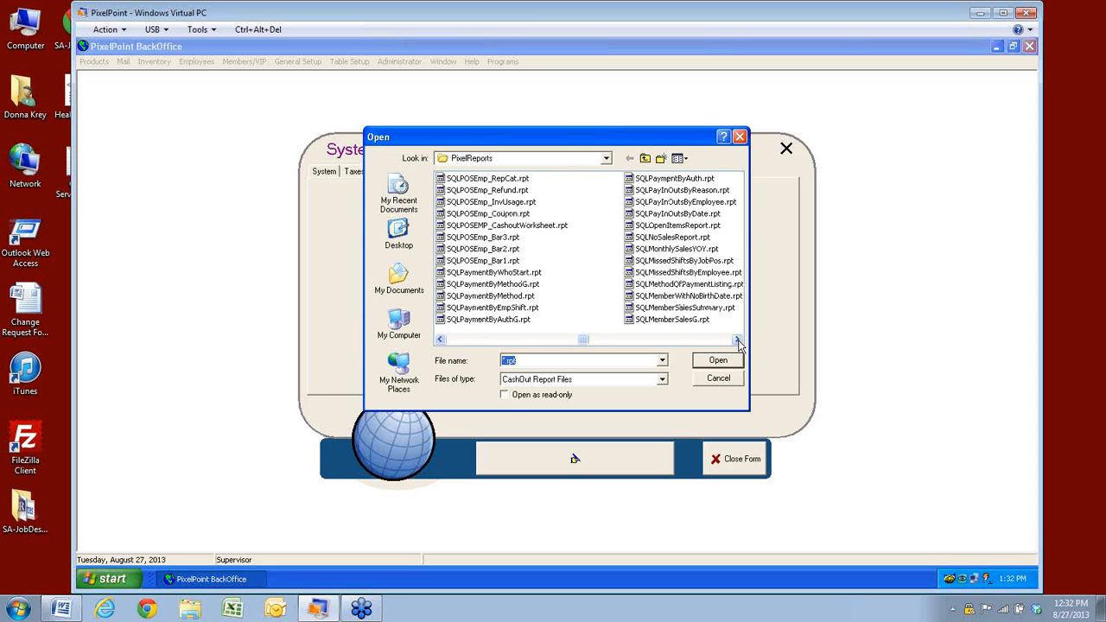
pyautogui.click(737, 339)
pyautogui.click(737, 339)
pyautogui.click(737, 339)
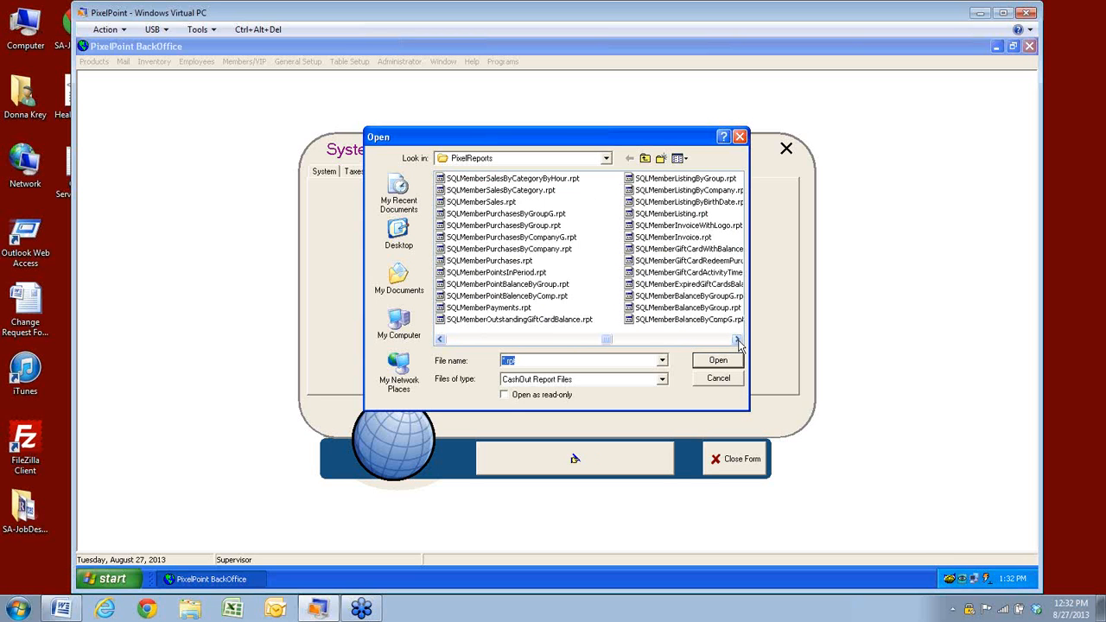
pyautogui.click(441, 340)
pyautogui.click(440, 340)
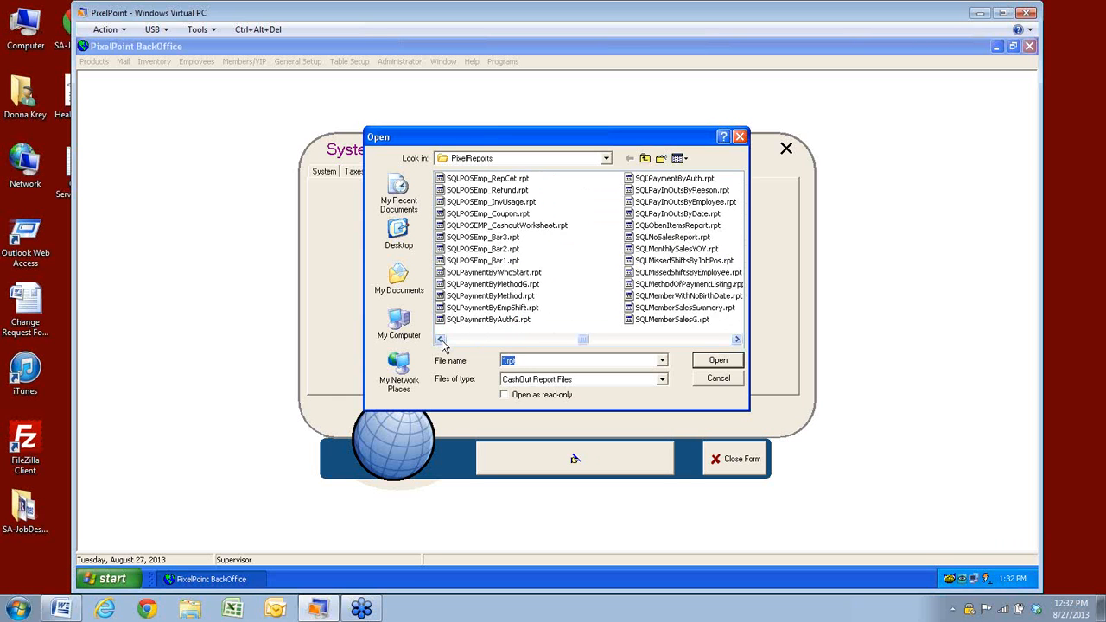
pyautogui.click(440, 339)
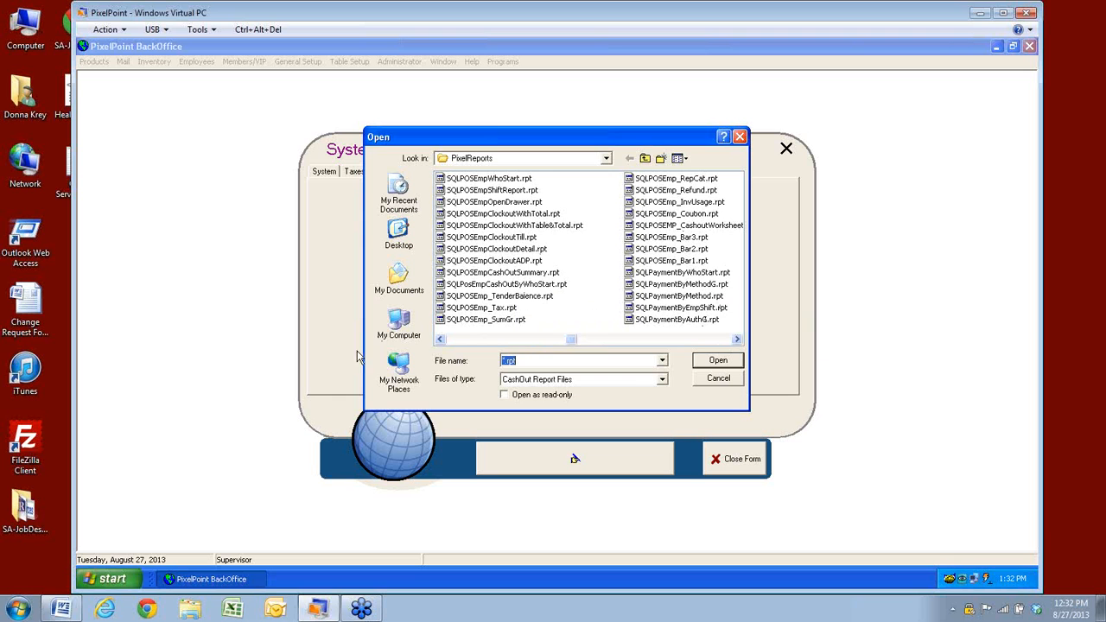
pyautogui.click(725, 381)
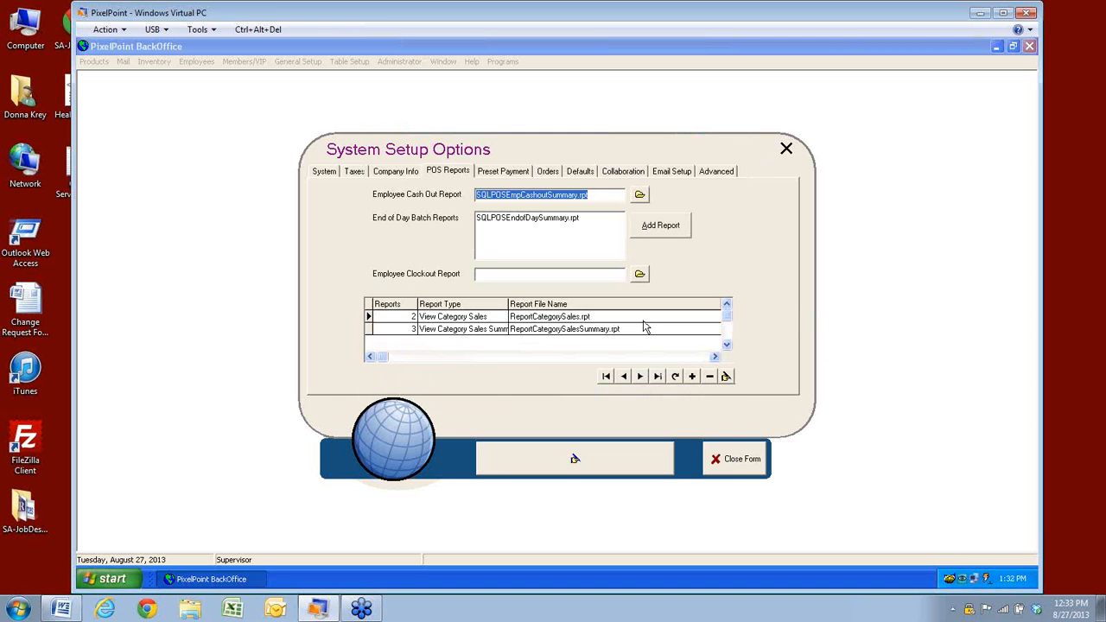
pyautogui.click(757, 458)
# Reopen Job Position Setup on the Cashiers position's Advanced tab
pyautogui.click(202, 62)
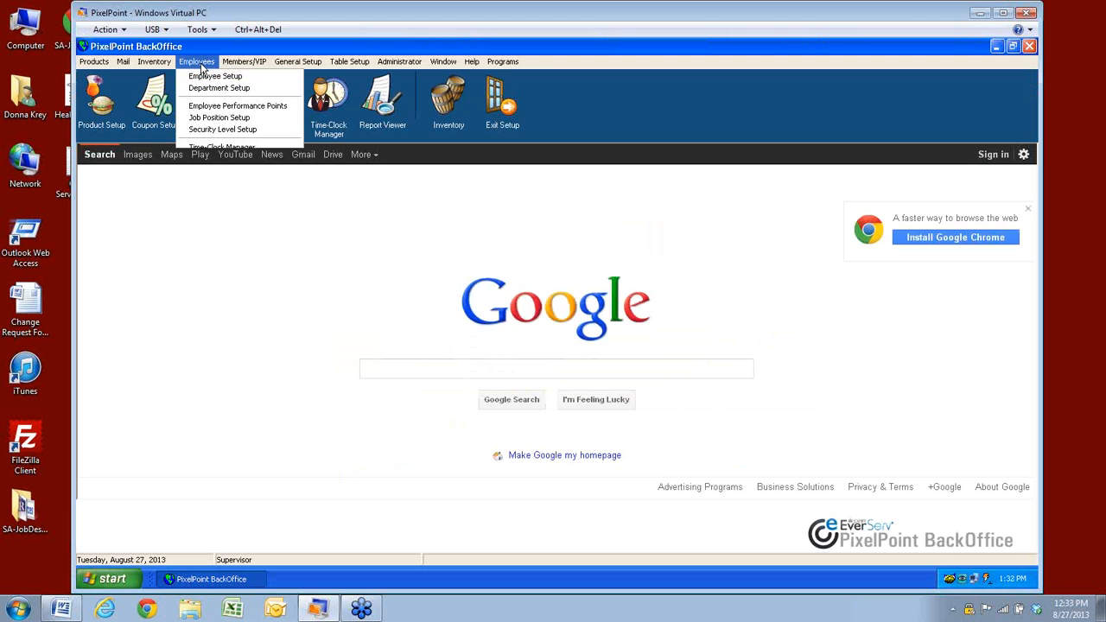
pyautogui.click(209, 118)
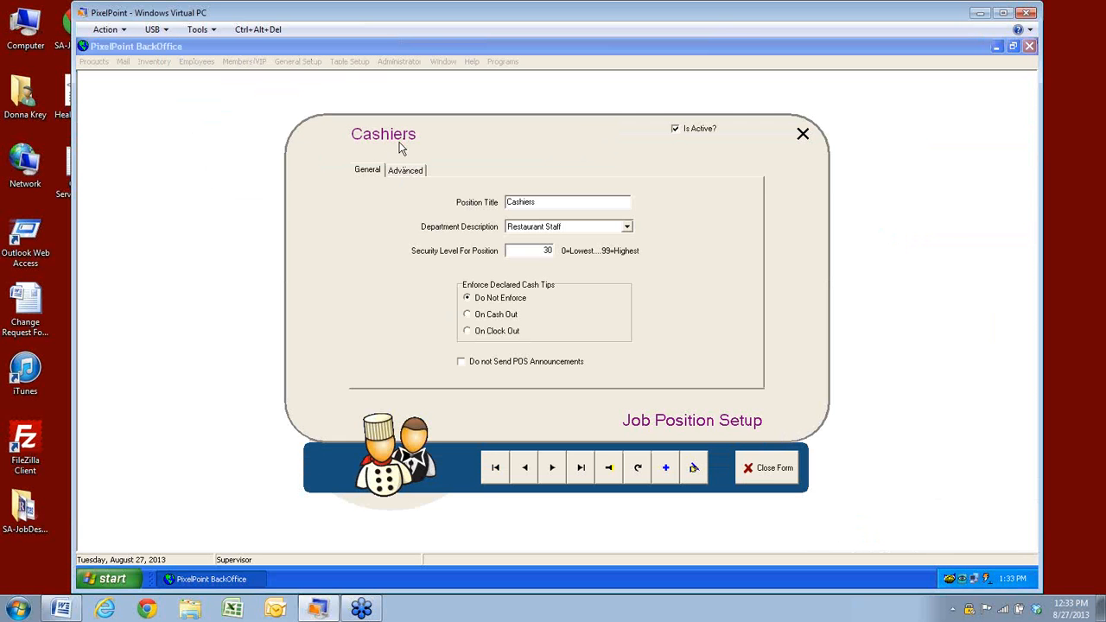
pyautogui.click(398, 174)
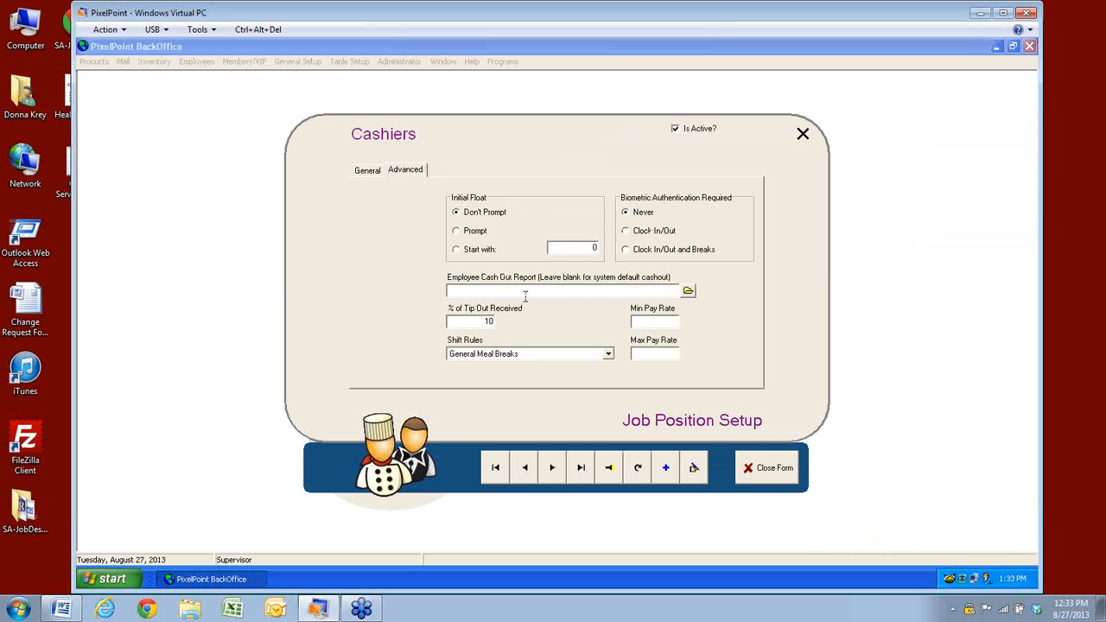
# Browse the PixelReports folder for an Employee Cash Out Report, then cancel without choosing one
pyautogui.click(689, 291)
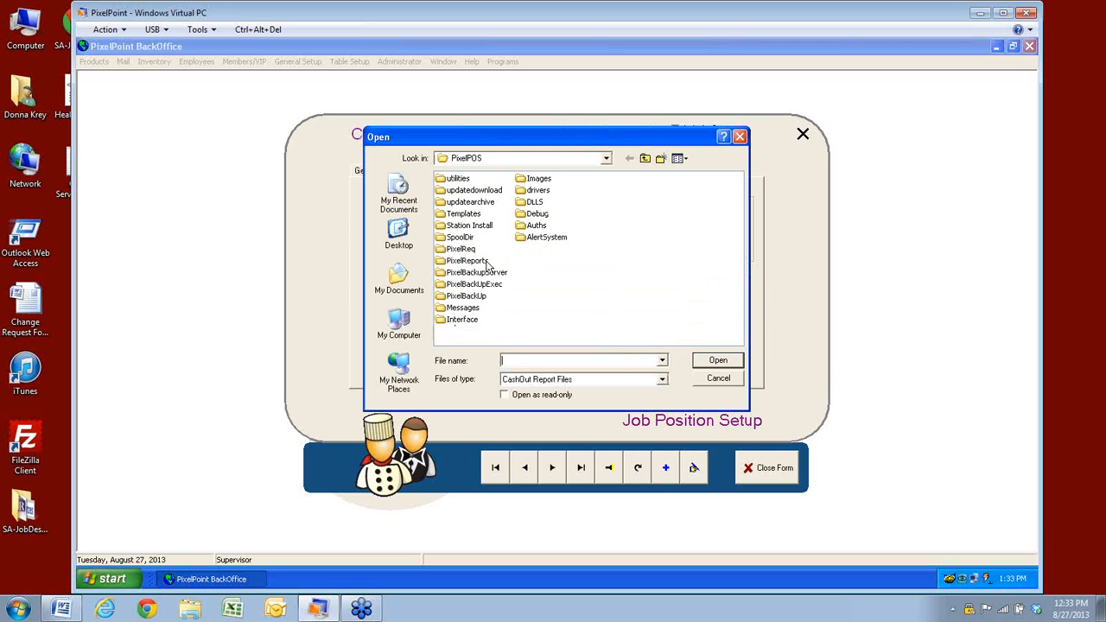
pyautogui.doubleClick(486, 262)
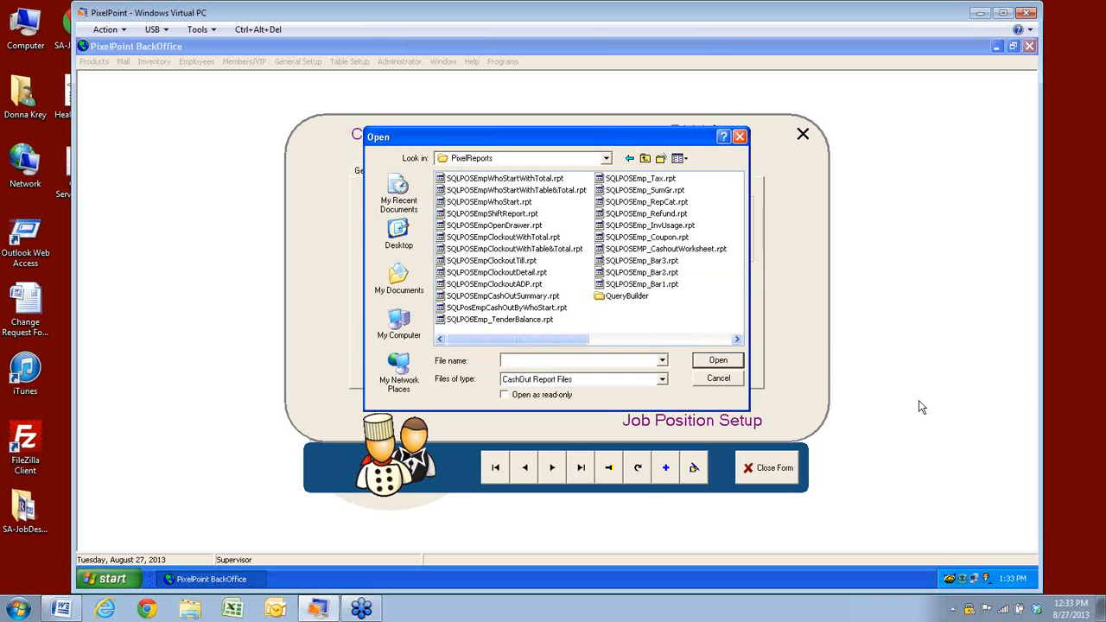
pyautogui.click(730, 382)
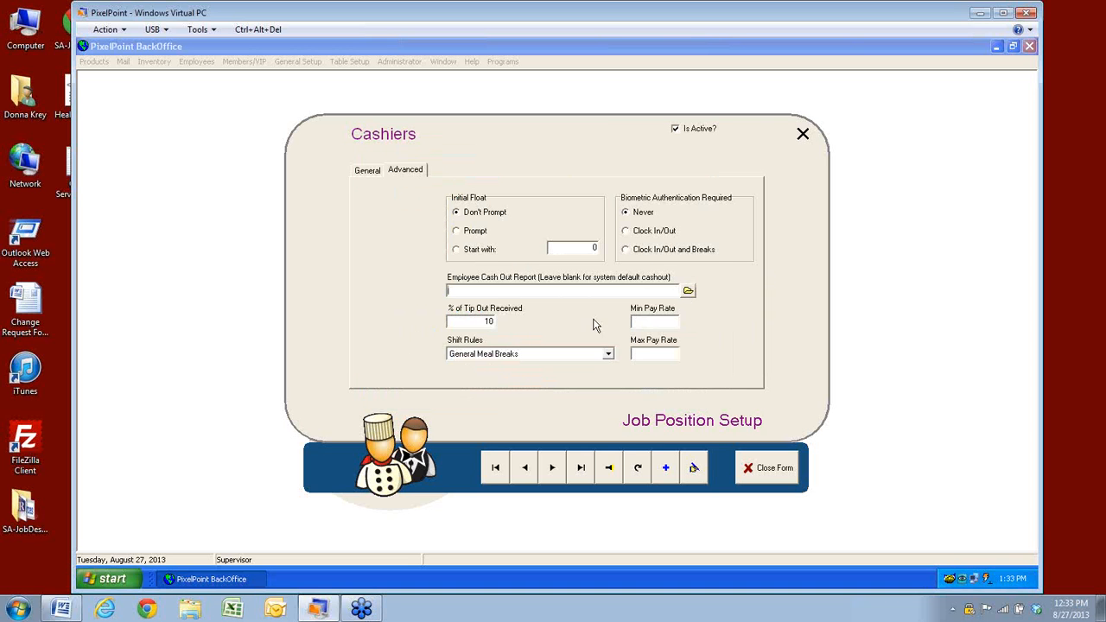
pyautogui.click(471, 321)
# Enter a Cashiers Min Pay Rate of 7 and Max Pay Rate of 12, and save
pyautogui.click(647, 353)
pyautogui.click(650, 321)
pyautogui.write('7')
pyautogui.click(646, 354)
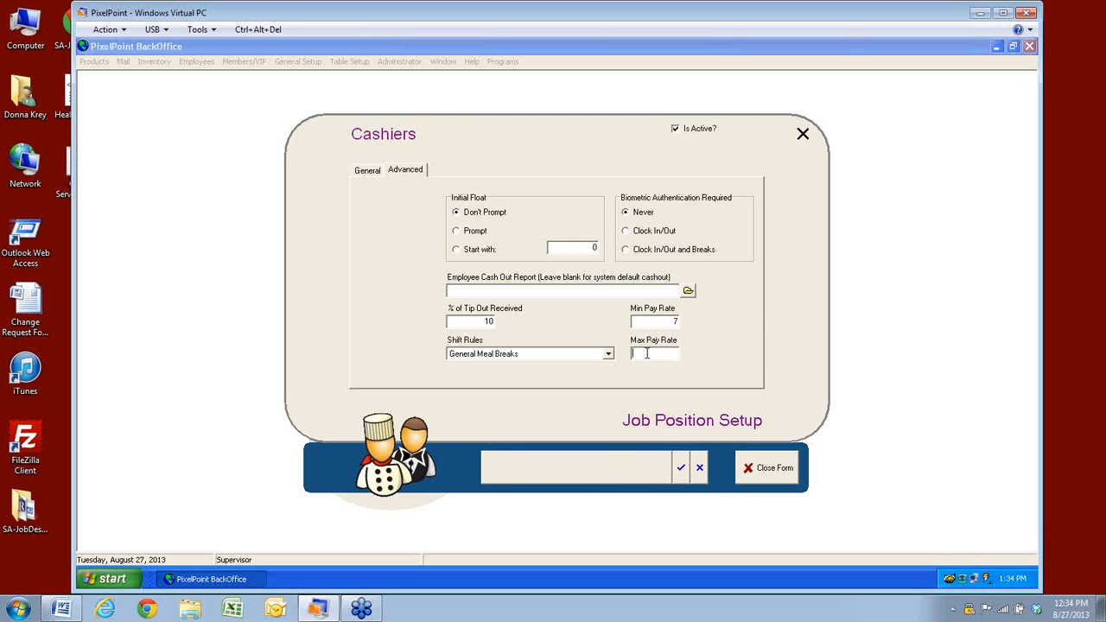
pyautogui.write('12')
pyautogui.click(681, 475)
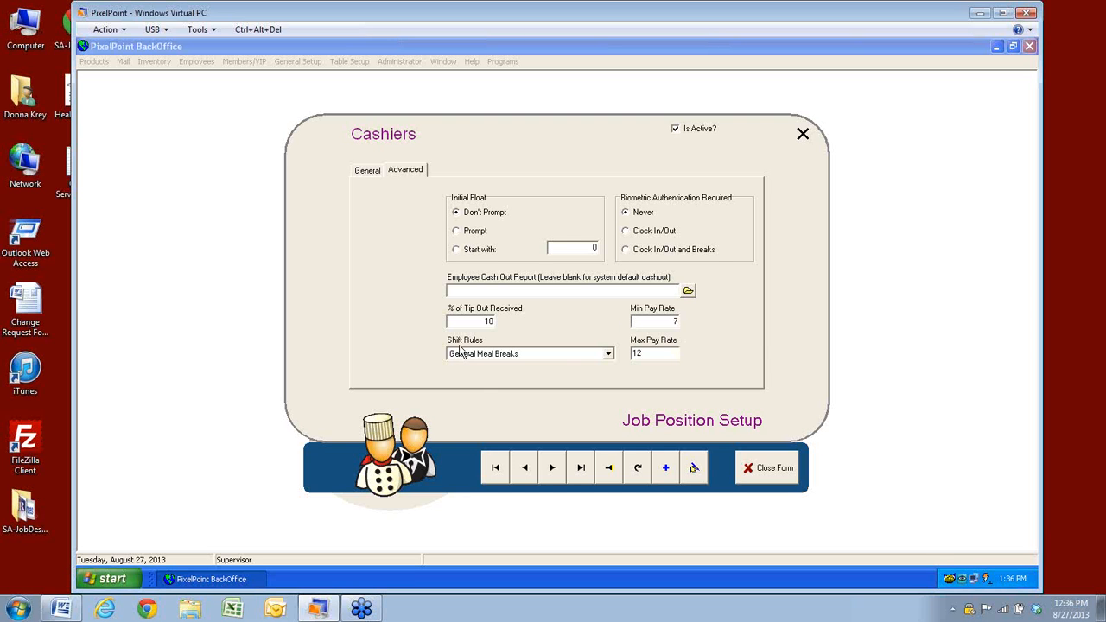
pyautogui.click(608, 356)
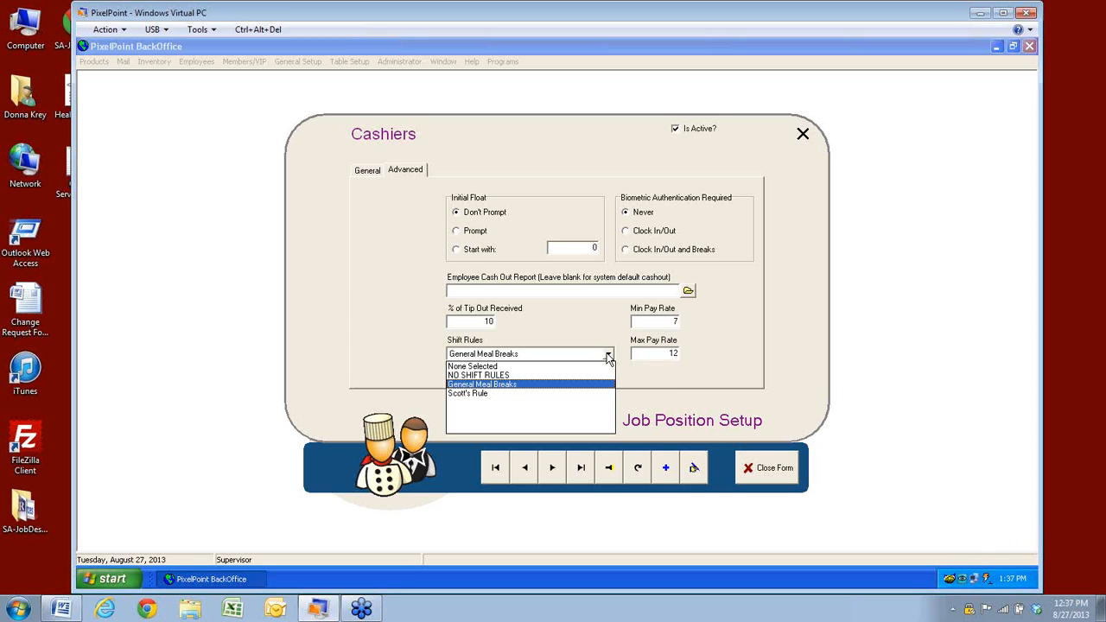
pyautogui.click(665, 388)
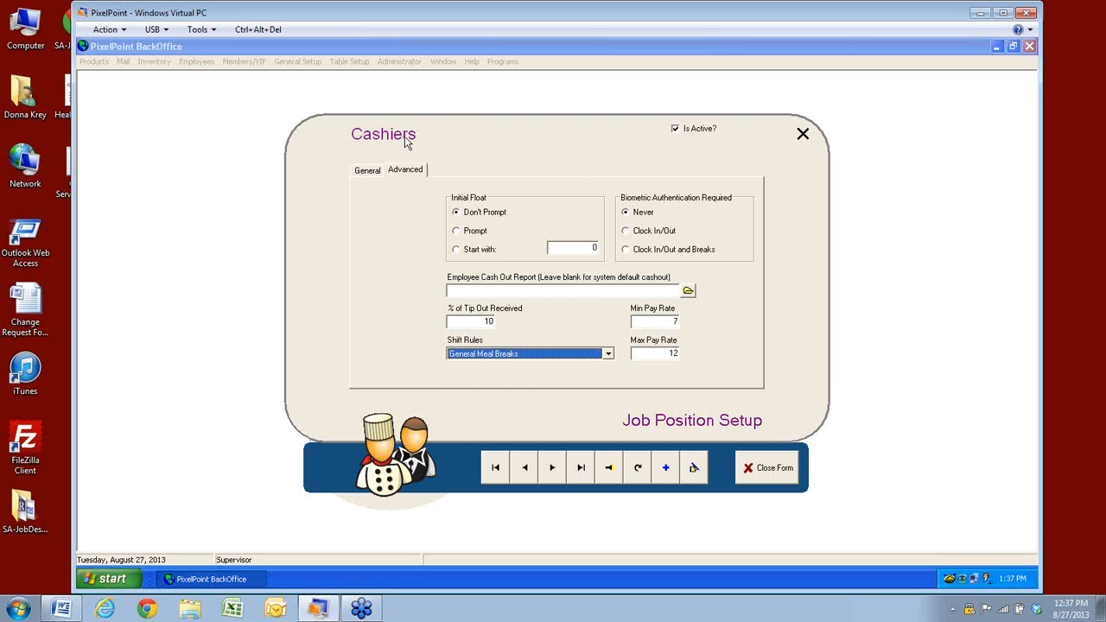
pyautogui.click(608, 471)
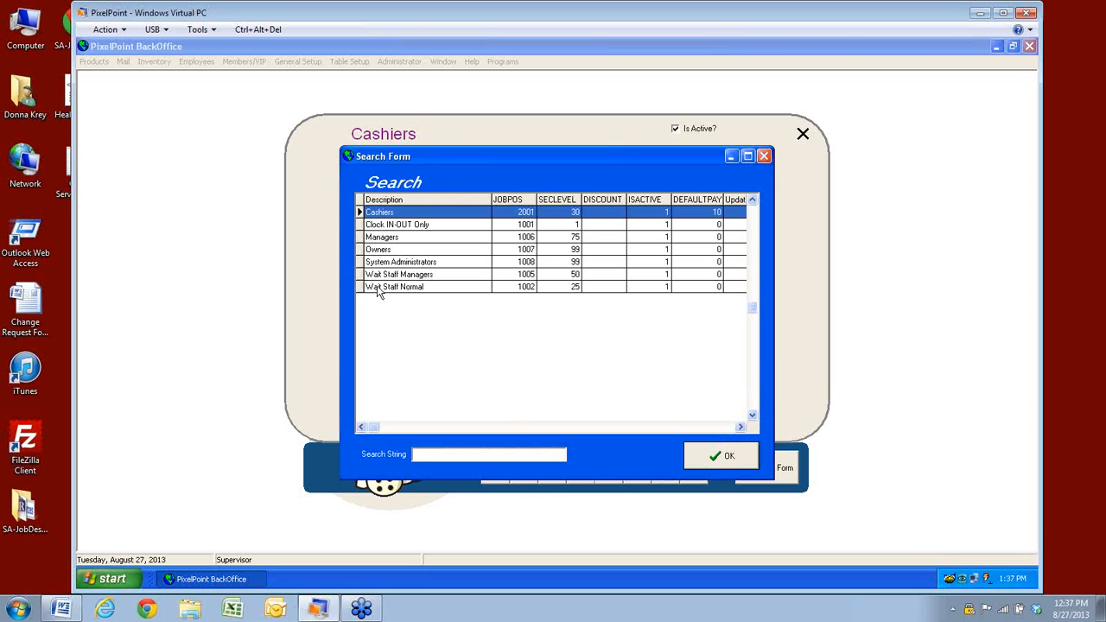
pyautogui.click(700, 460)
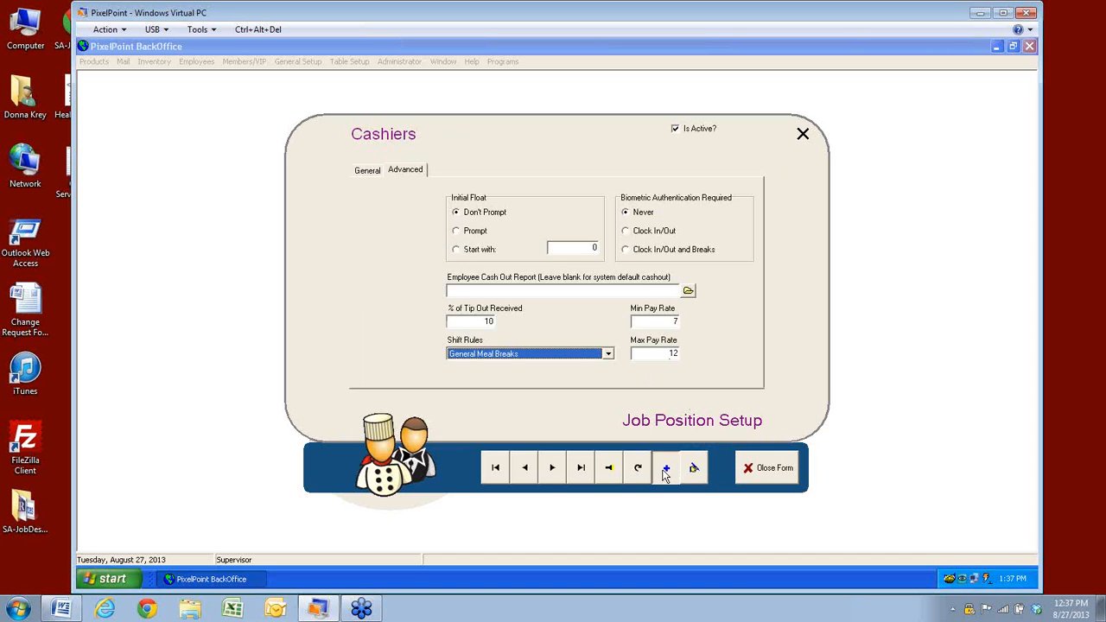
# Create a new Cook job position in the Kitchen Staff department
pyautogui.click(665, 467)
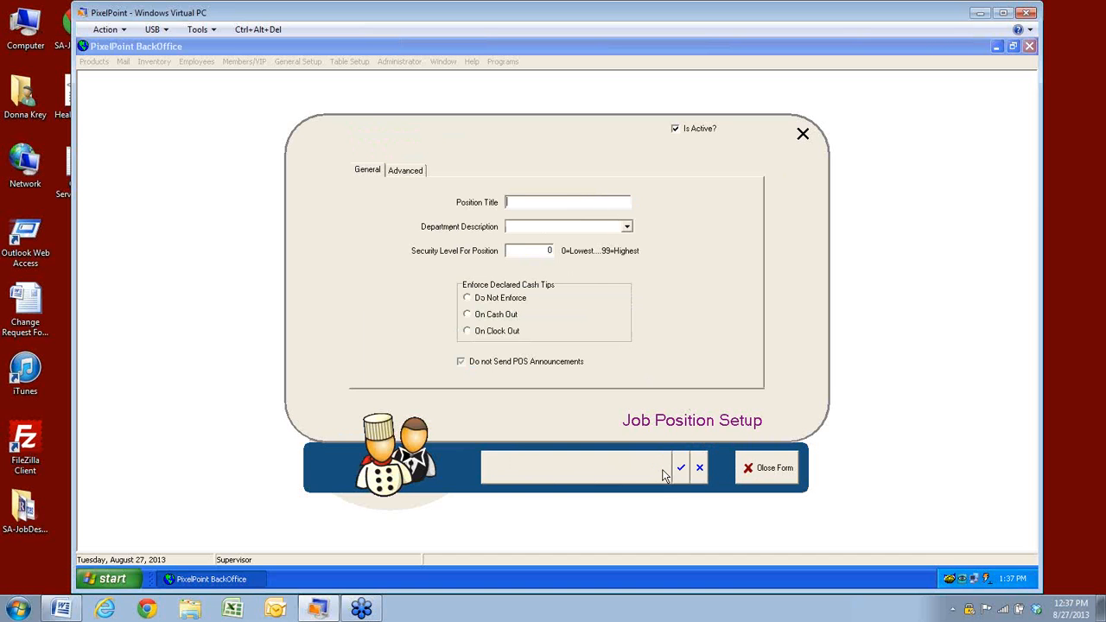
pyautogui.click(545, 204)
pyautogui.write('Cooks')
pyautogui.click(628, 227)
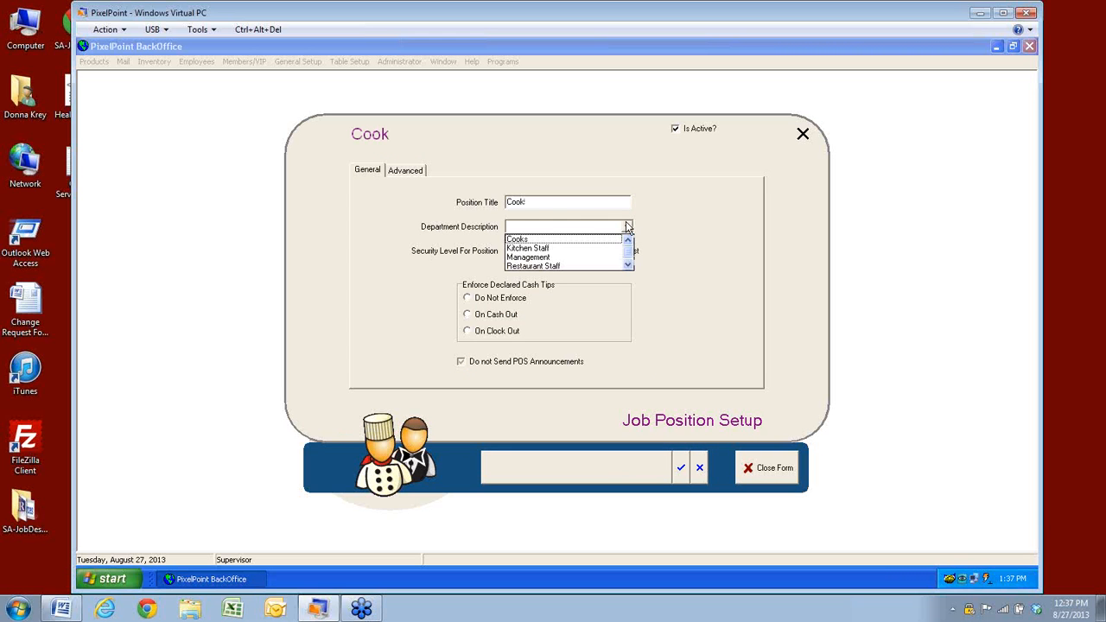
pyautogui.click(521, 242)
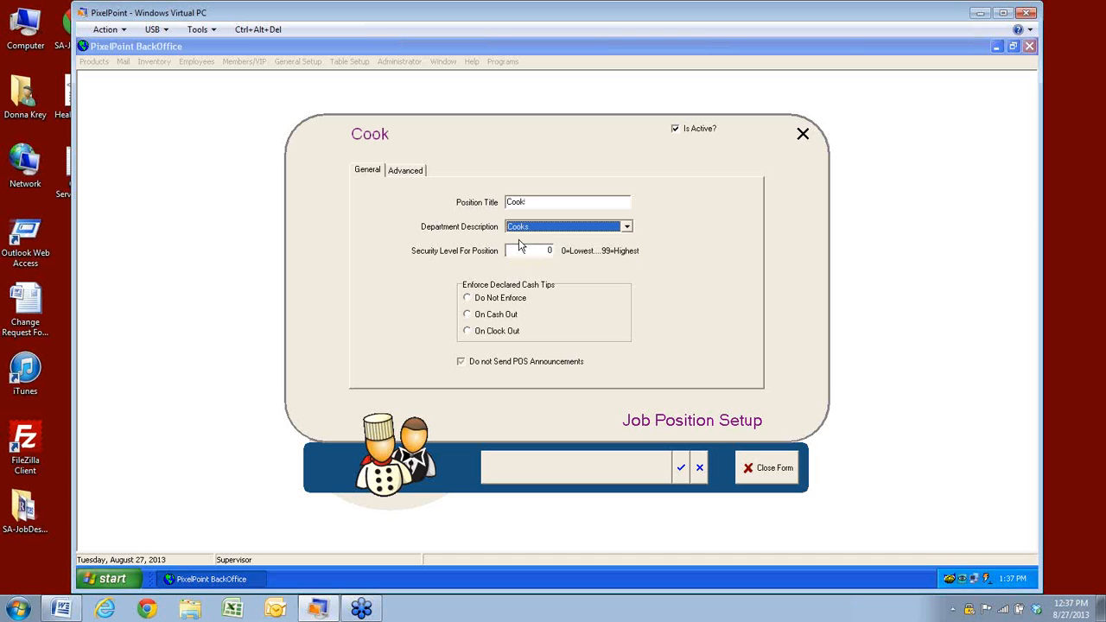
pyautogui.click(627, 227)
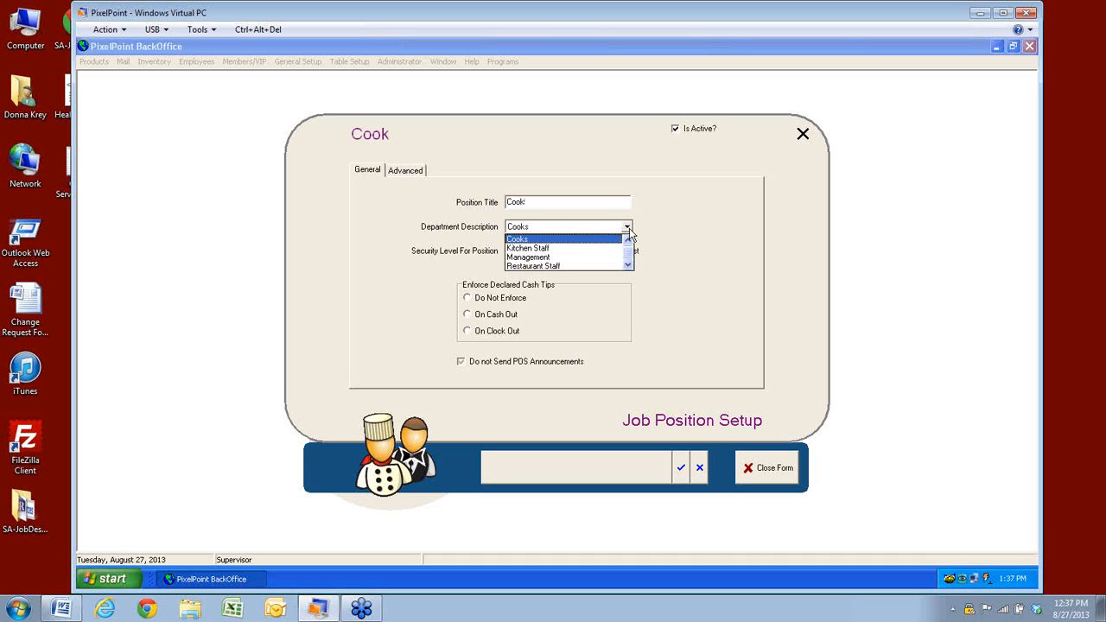
pyautogui.click(542, 248)
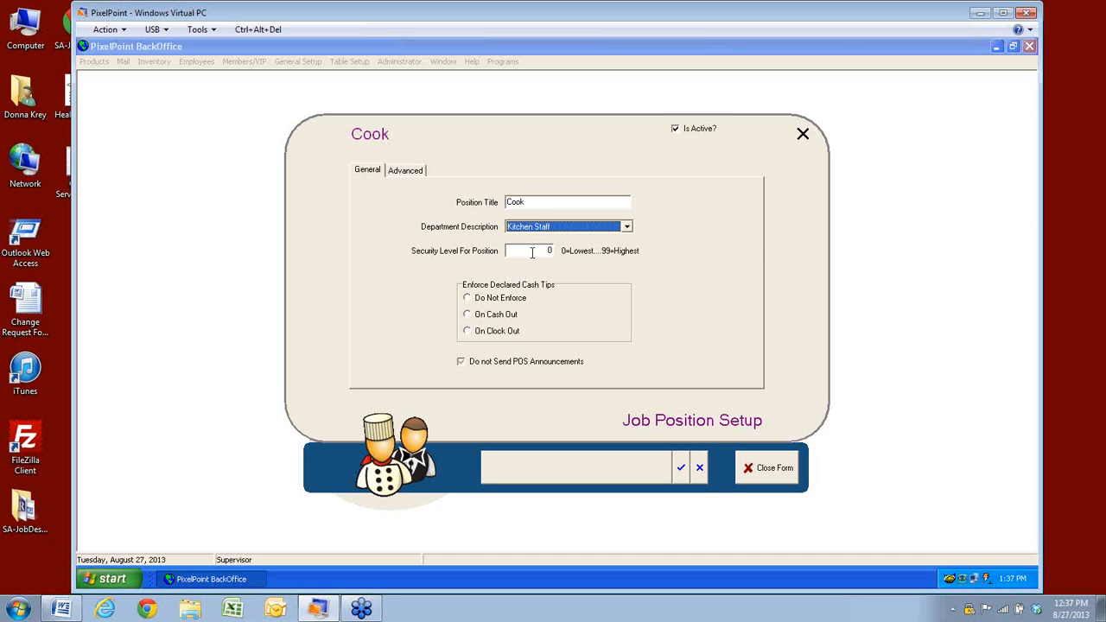
# Set the Cook security level to 1 and leave declared cash tips not enforced
pyautogui.click(531, 252)
pyautogui.moveTo(532, 252); pyautogui.dragTo(508, 251)
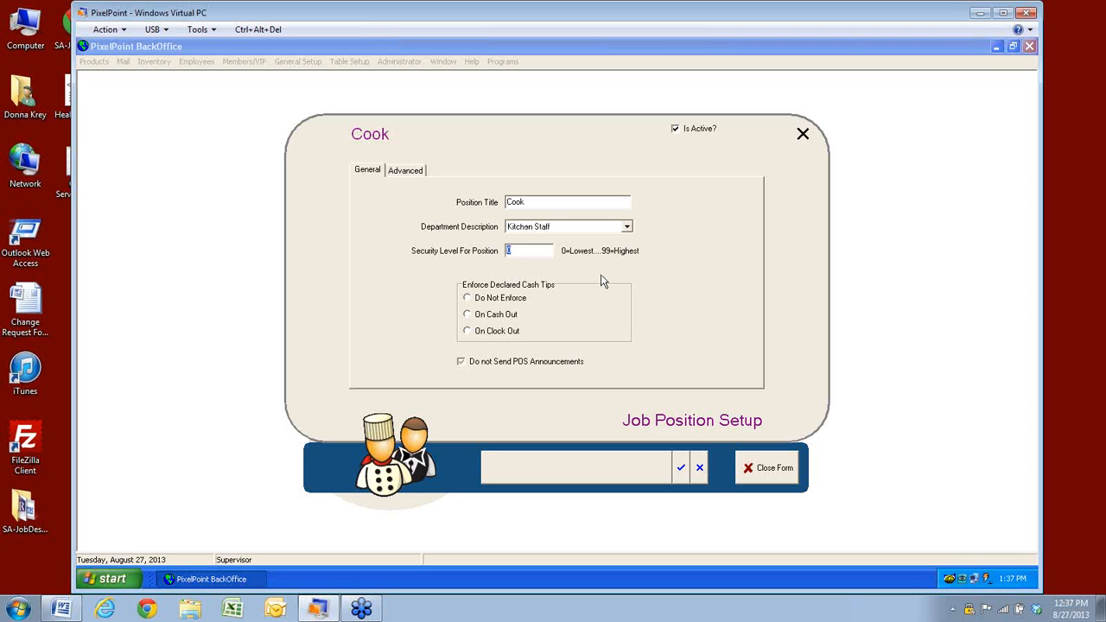
pyautogui.write('1')
pyautogui.click(582, 314)
pyautogui.click(468, 299)
# On the Advanced tab, set initial float to Don't Prompt and biometric authentication to Never
pyautogui.click(405, 172)
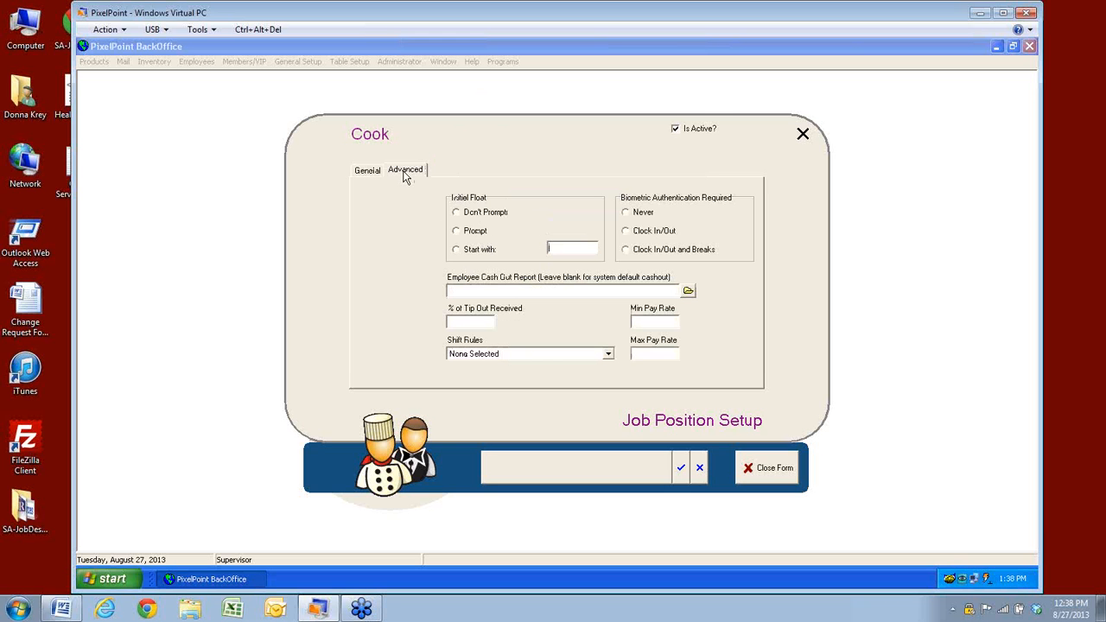
pyautogui.click(457, 215)
pyautogui.click(625, 213)
pyautogui.click(459, 292)
pyautogui.click(455, 321)
pyautogui.click(609, 355)
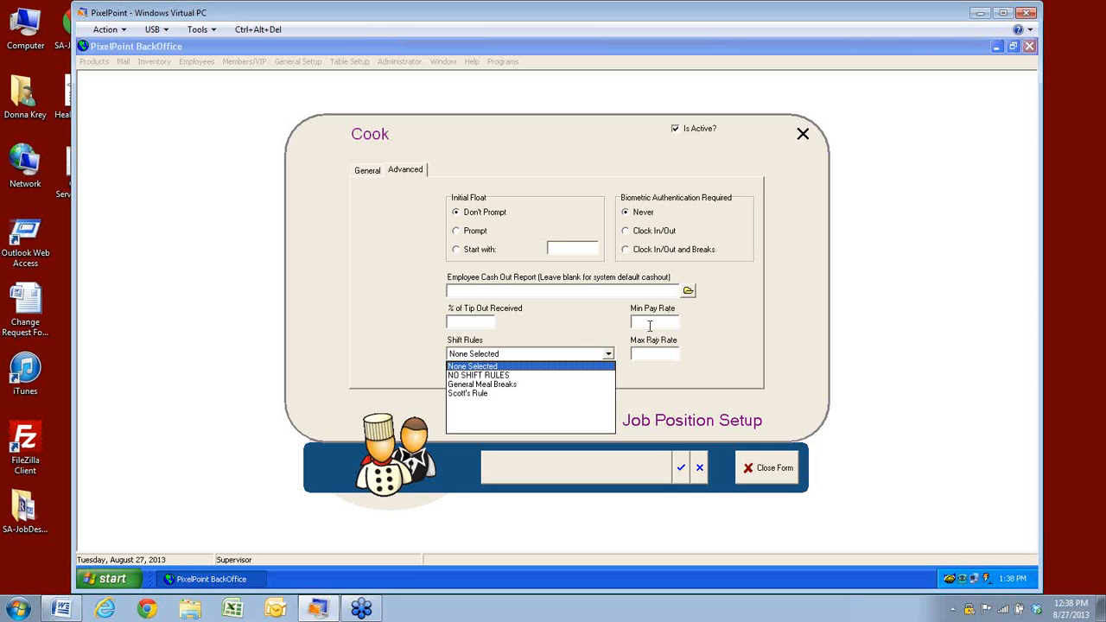
# Enter Cook pay rates of 9 minimum and 15 maximum, save, and close job position setup
pyautogui.click(649, 322)
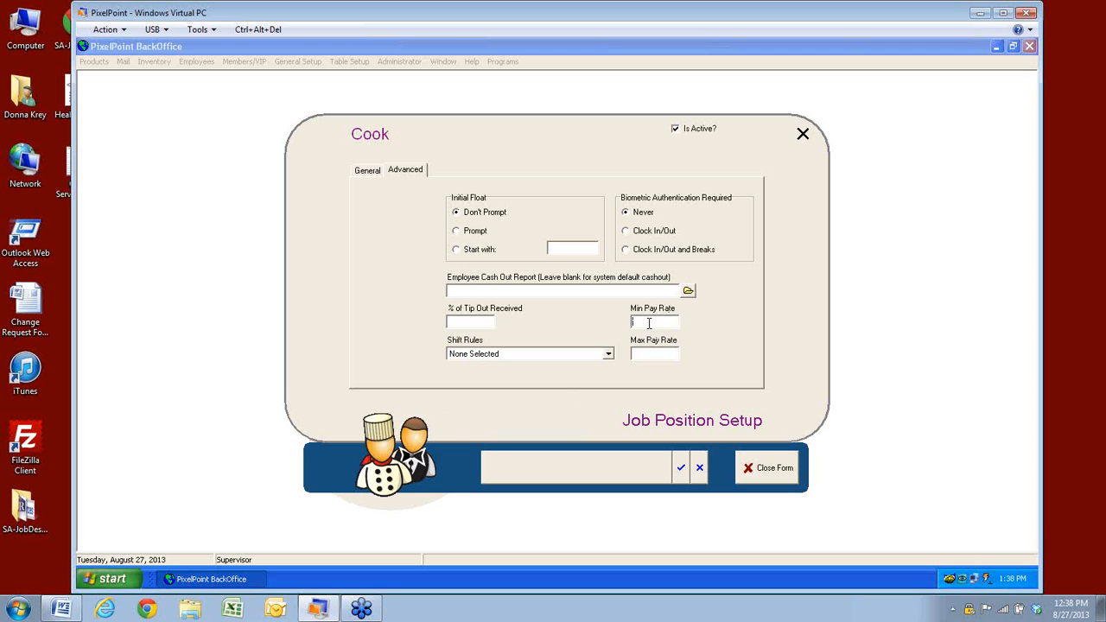
pyautogui.write('9')
pyautogui.click(642, 351)
pyautogui.write('15')
pyautogui.click(682, 468)
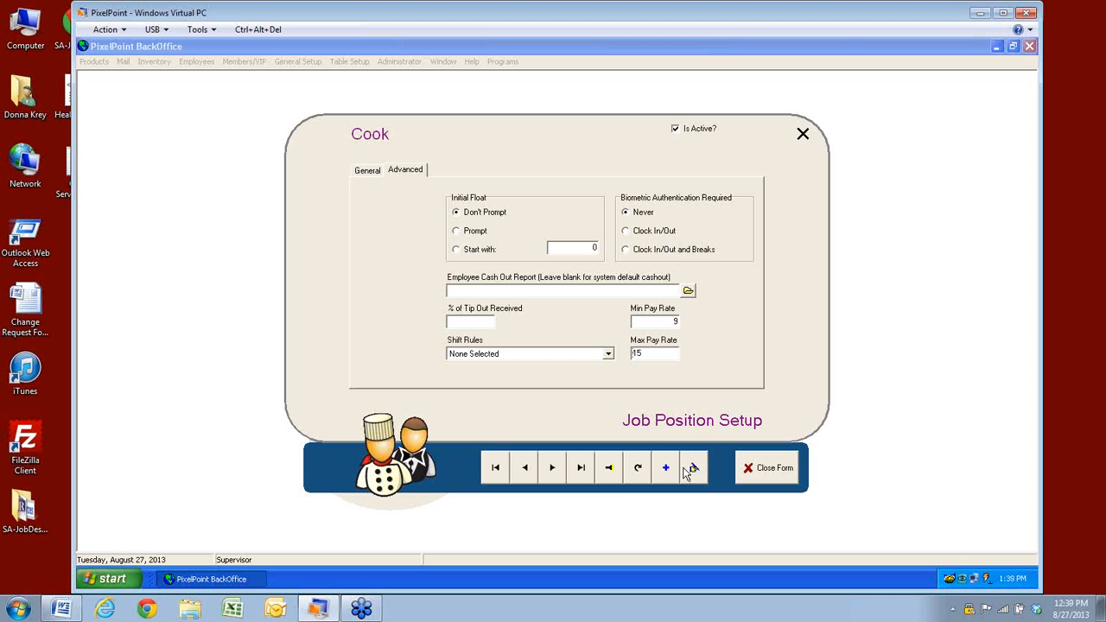
pyautogui.click(370, 172)
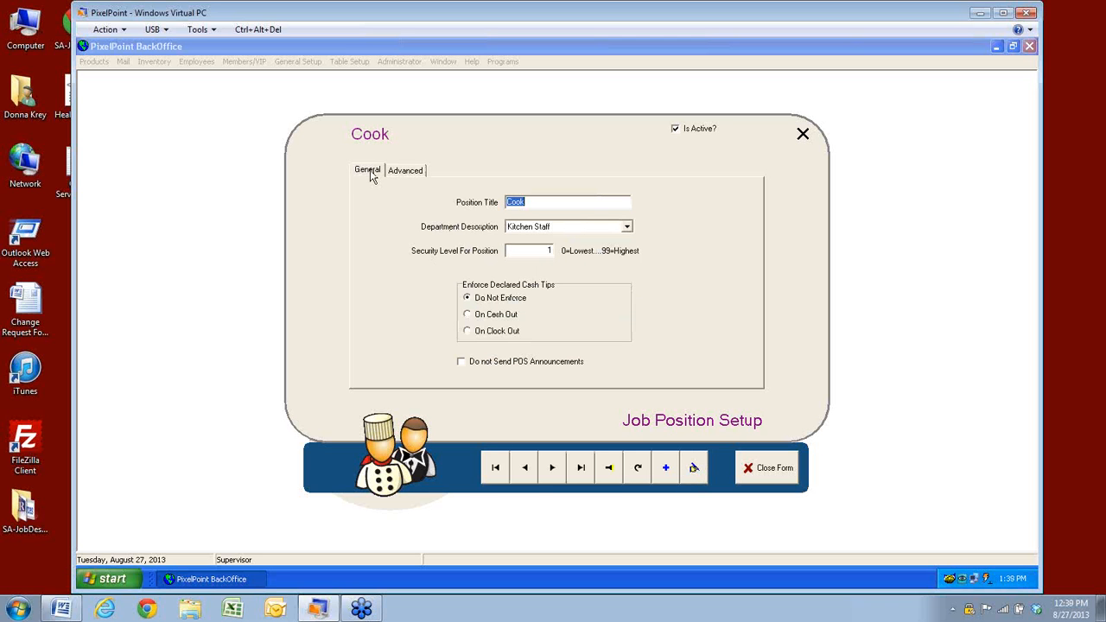
pyautogui.click(756, 476)
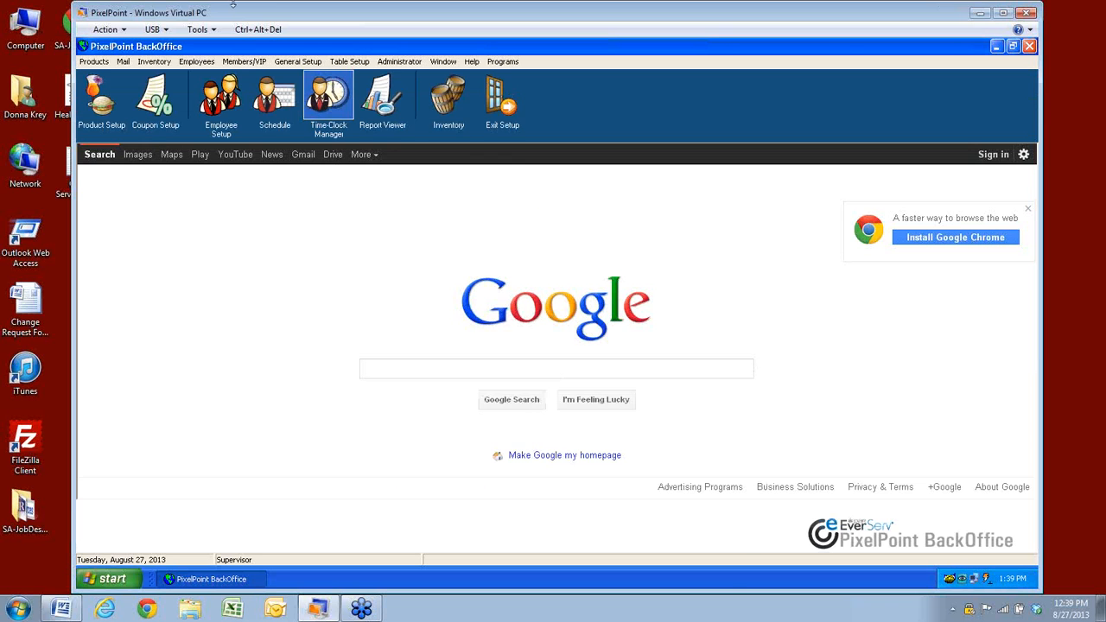
# Open Employee Setup from the Employees menu
pyautogui.click(197, 62)
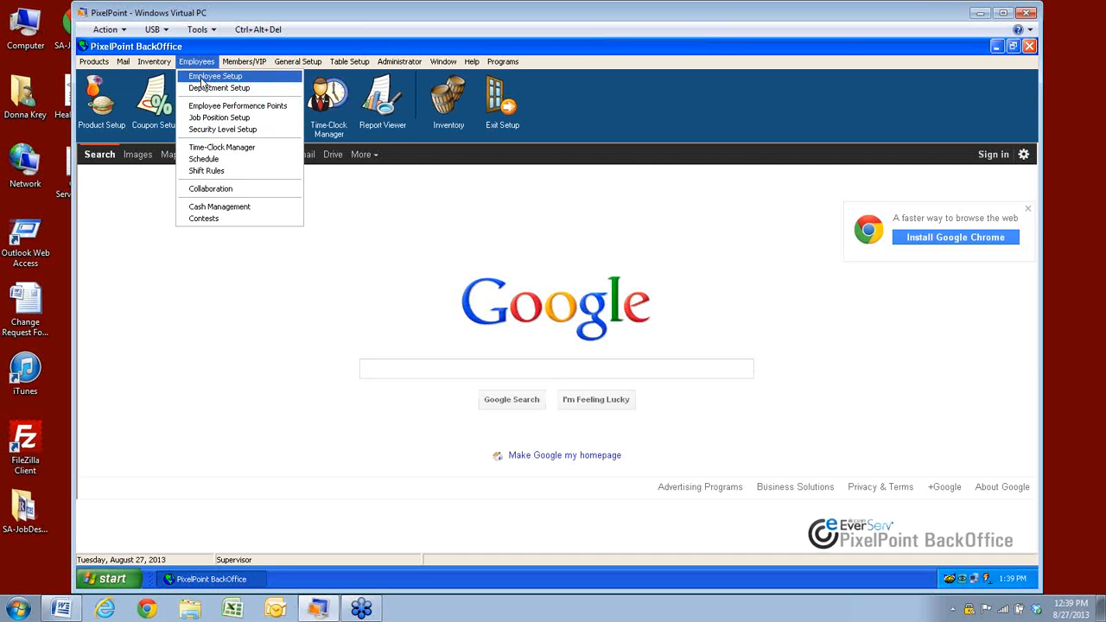
pyautogui.click(208, 77)
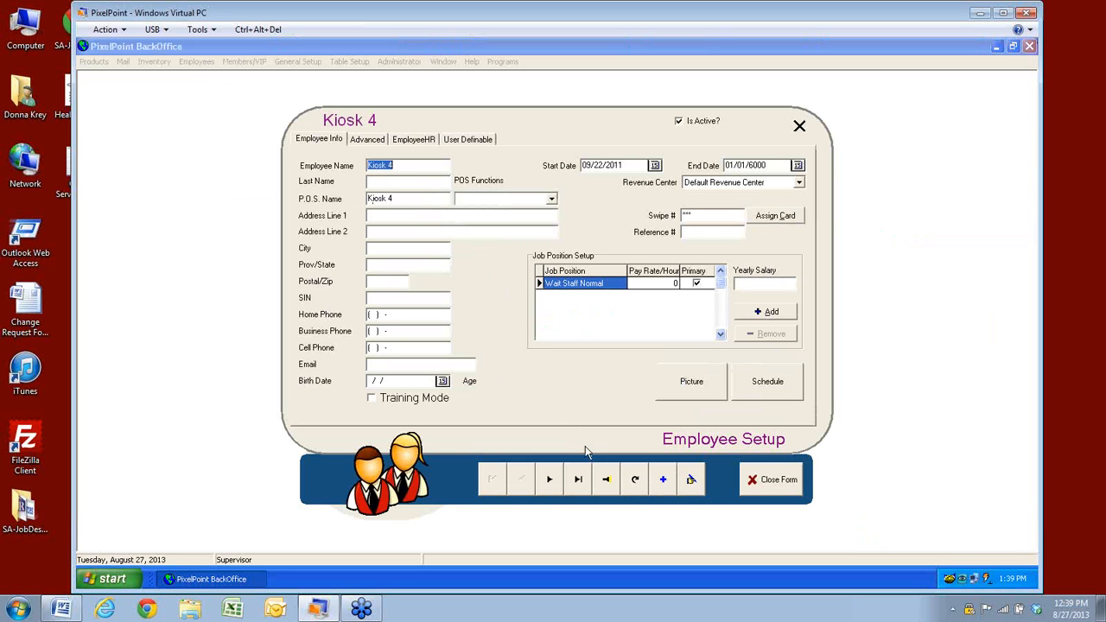
# Search the employee records and load the first staff employee, who holds the Managers position
pyautogui.click(609, 484)
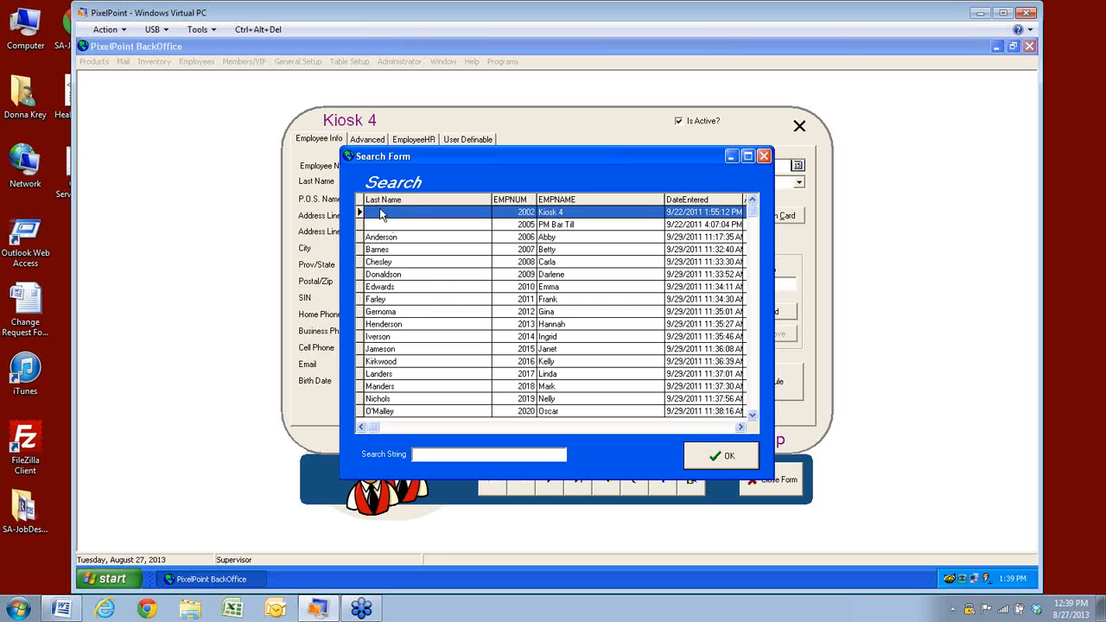
pyautogui.click(381, 224)
pyautogui.click(381, 215)
pyautogui.click(390, 238)
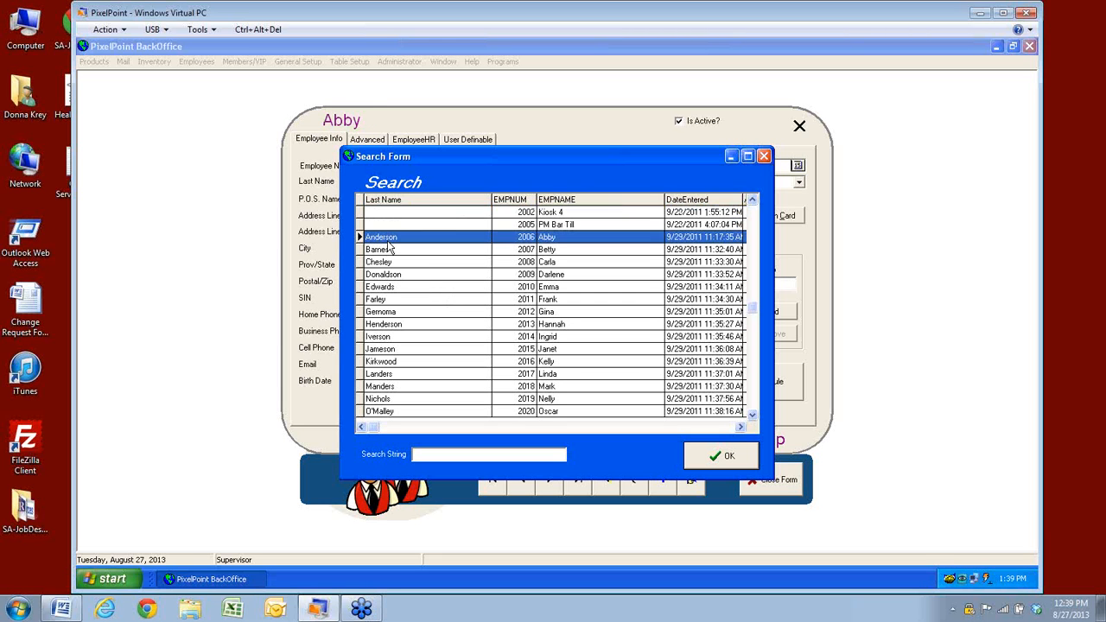
pyautogui.click(724, 457)
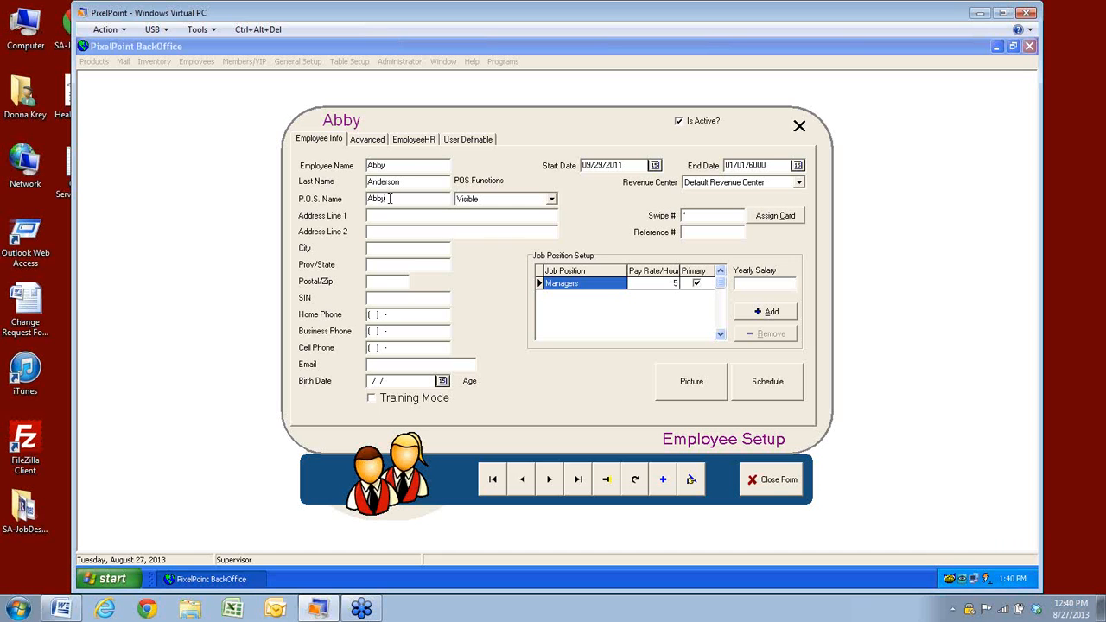
# Append the last initial and a period to the employee's POS name, then show the POS Functions options
pyautogui.click(390, 199)
pyautogui.write('A')
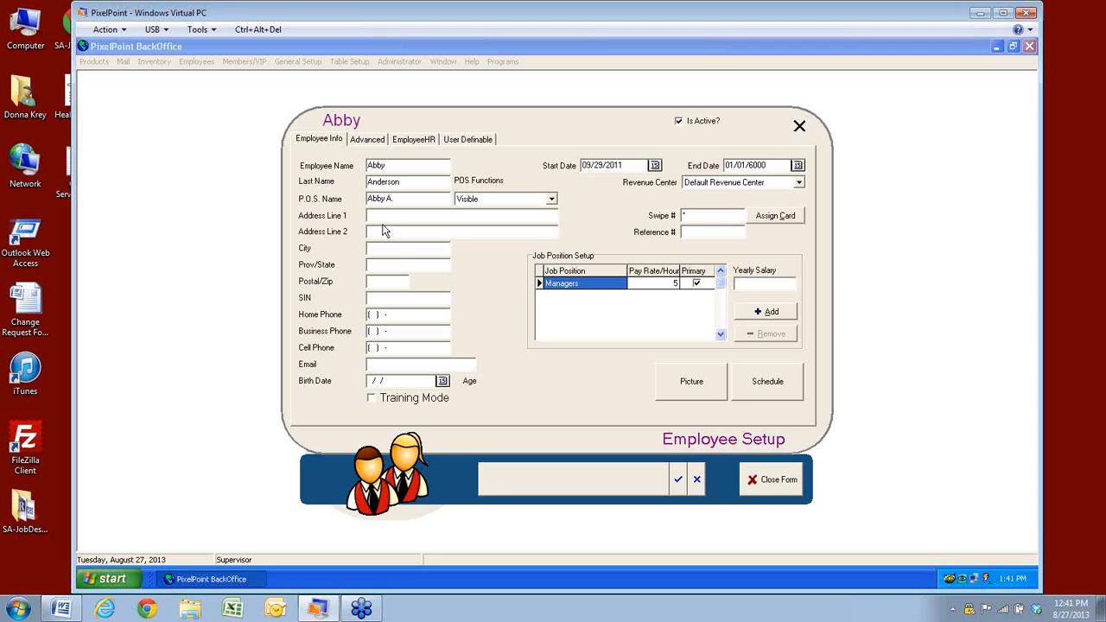
pyautogui.write('.')
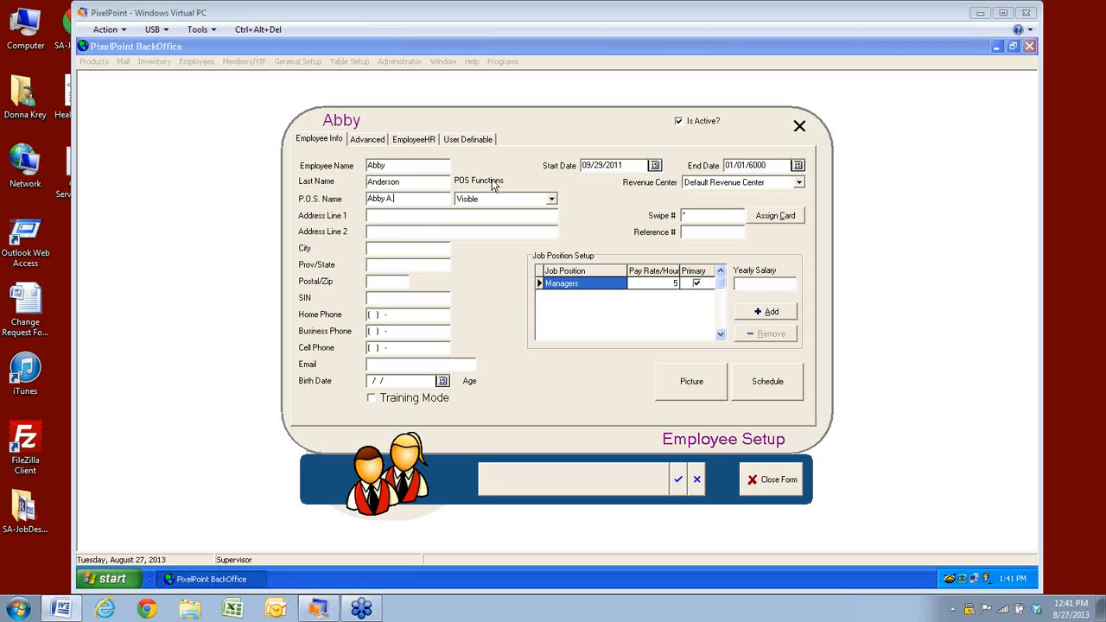
pyautogui.click(552, 200)
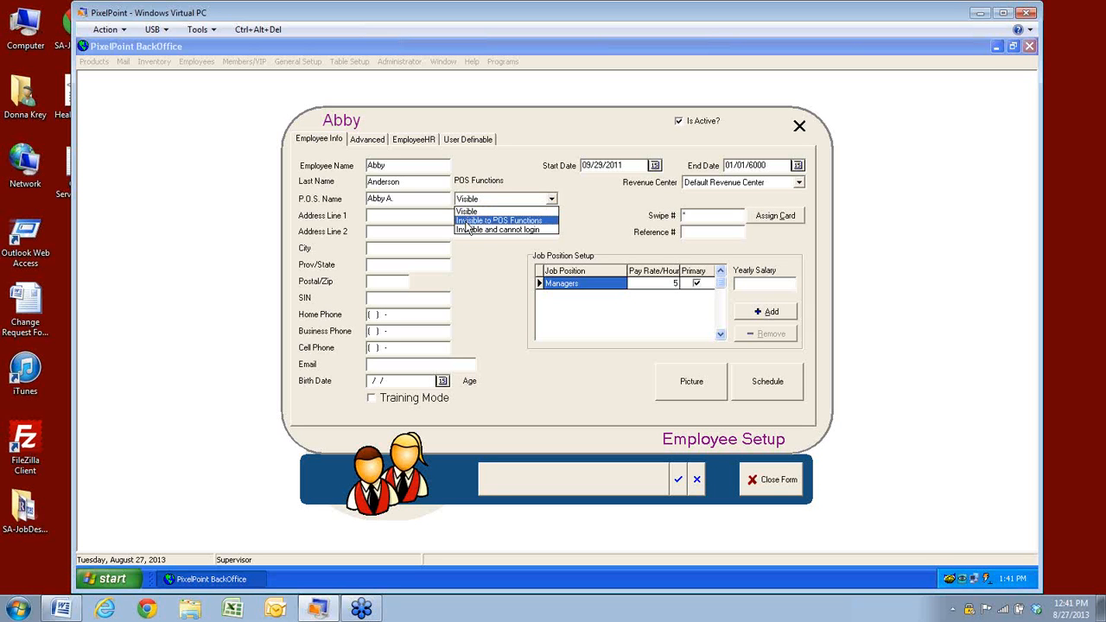
# Try Invisible to POS Functions, then settle on Invisible and cannot login
pyautogui.click(465, 222)
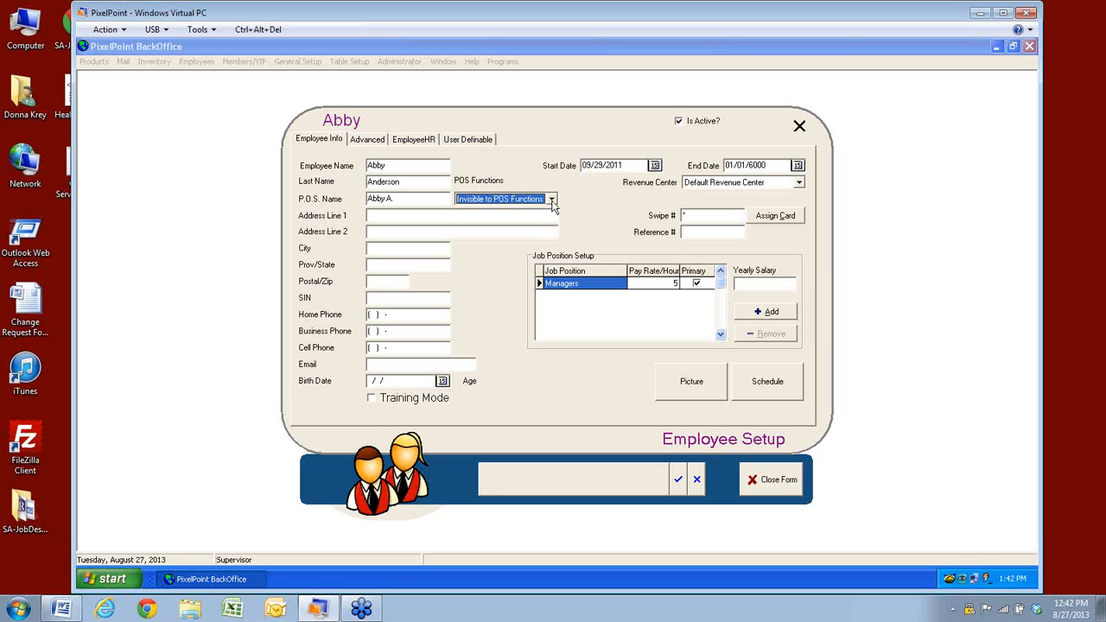
pyautogui.click(552, 199)
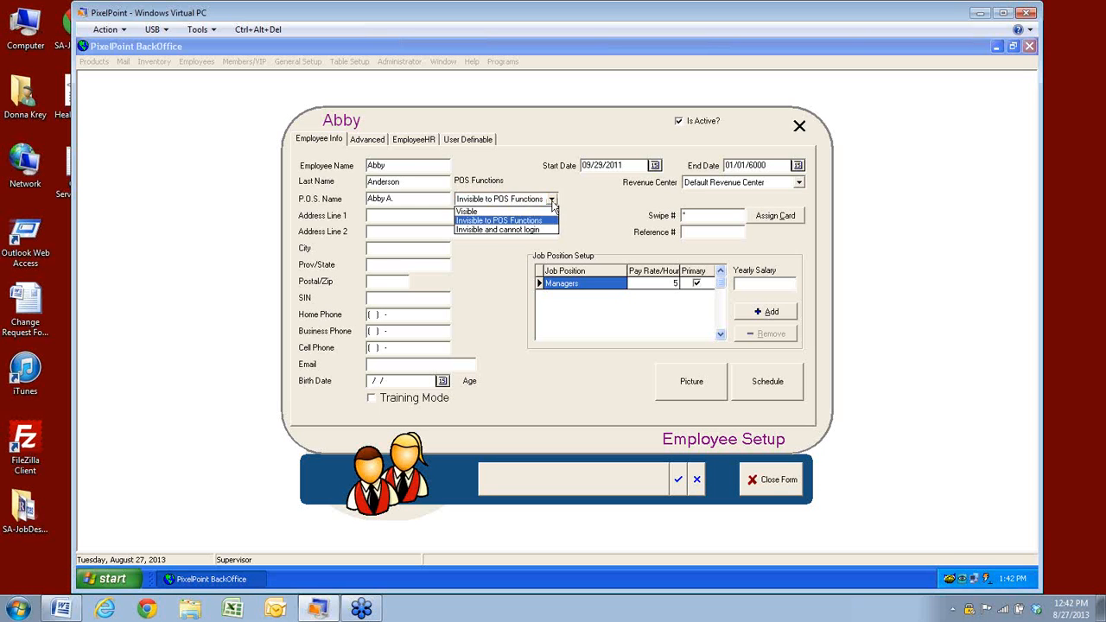
pyautogui.click(500, 230)
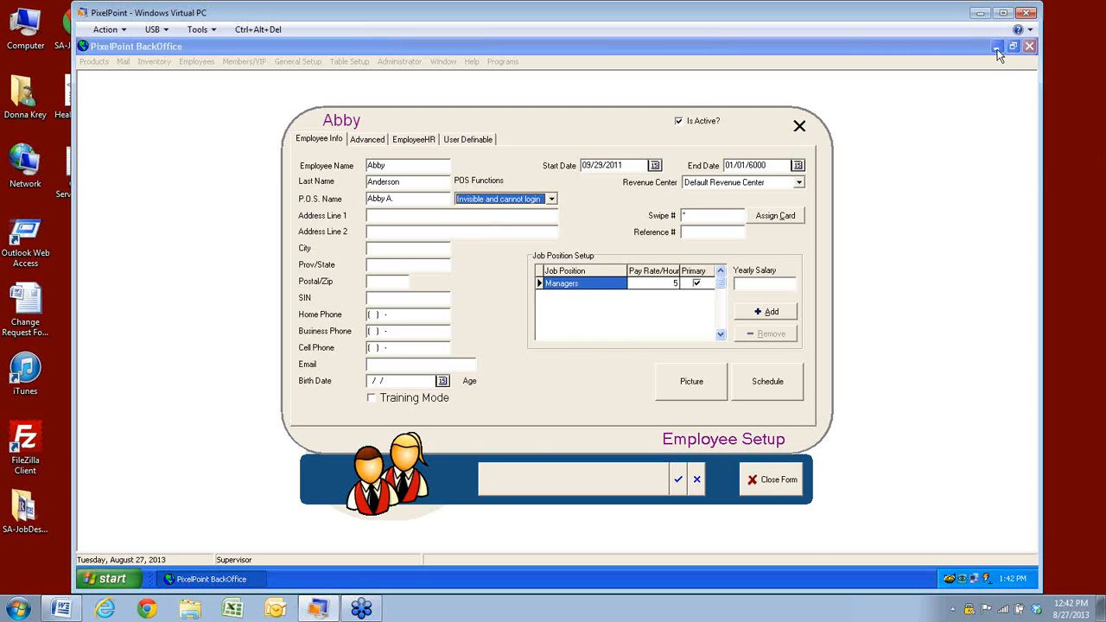
# Close the employee form without saving changes and exit BackOffice setup
pyautogui.click(776, 489)
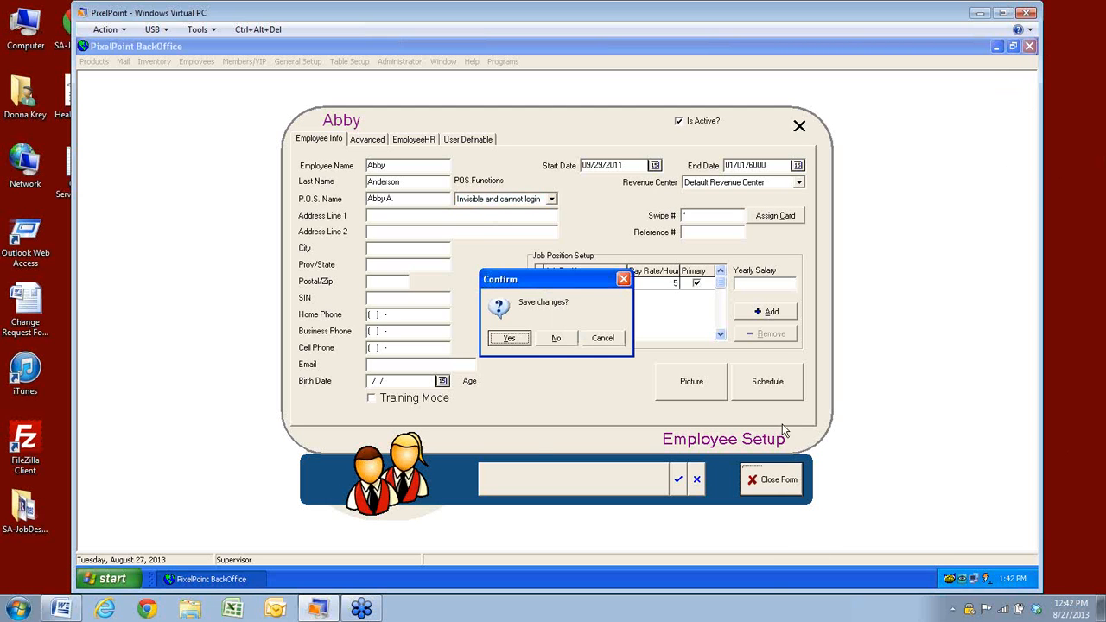
pyautogui.click(559, 339)
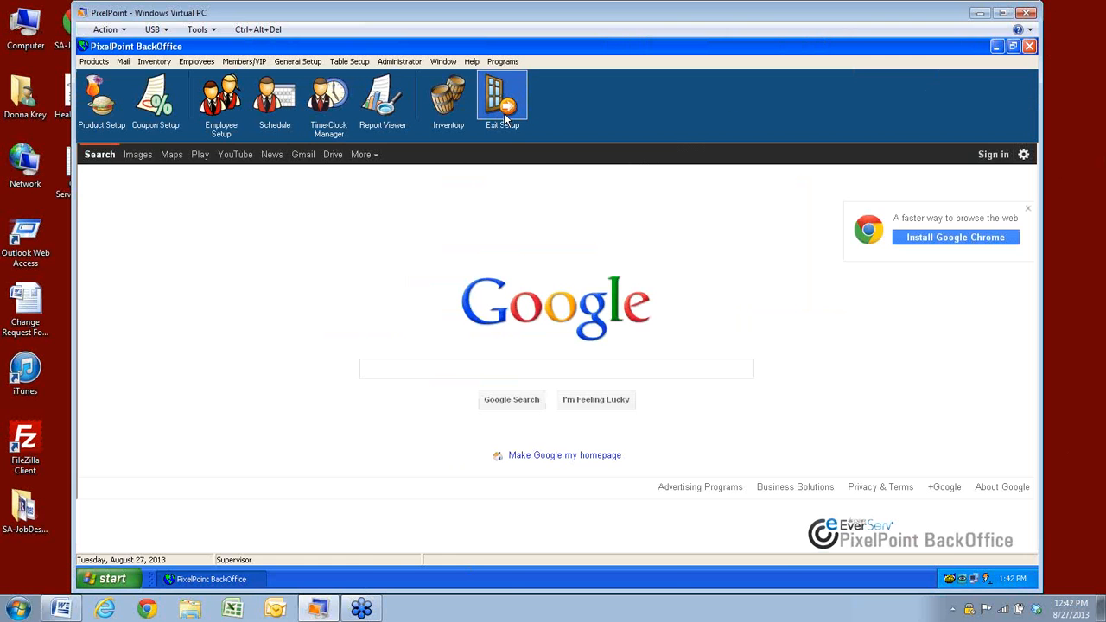
pyautogui.click(502, 102)
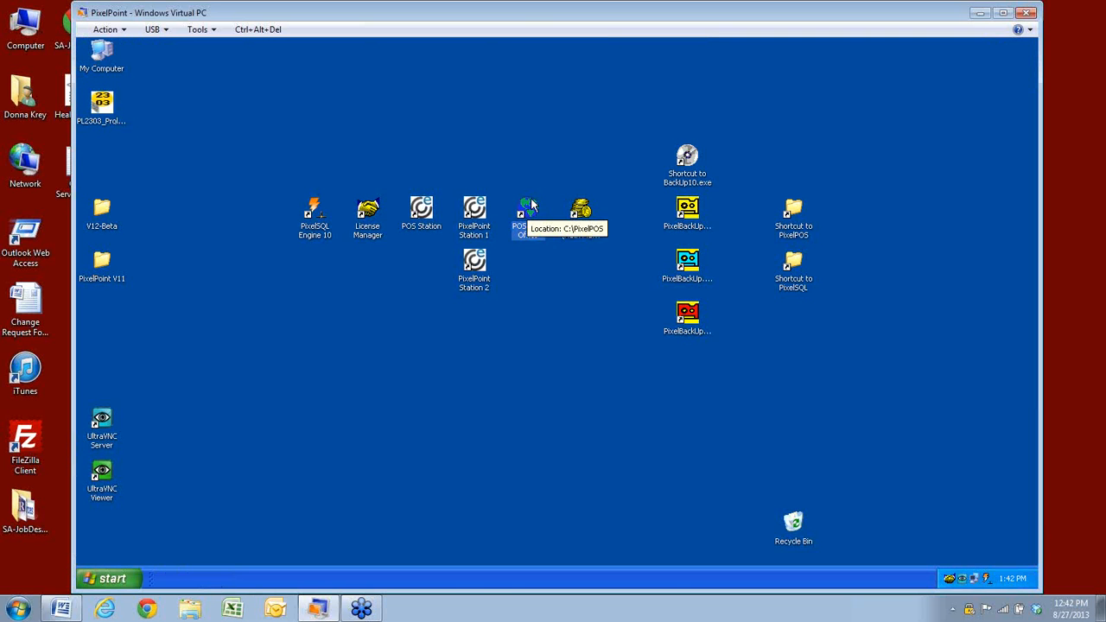
# Relaunch POS BackOffice from the virtual PC desktop and sign in with the login password
pyautogui.click(113, 578)
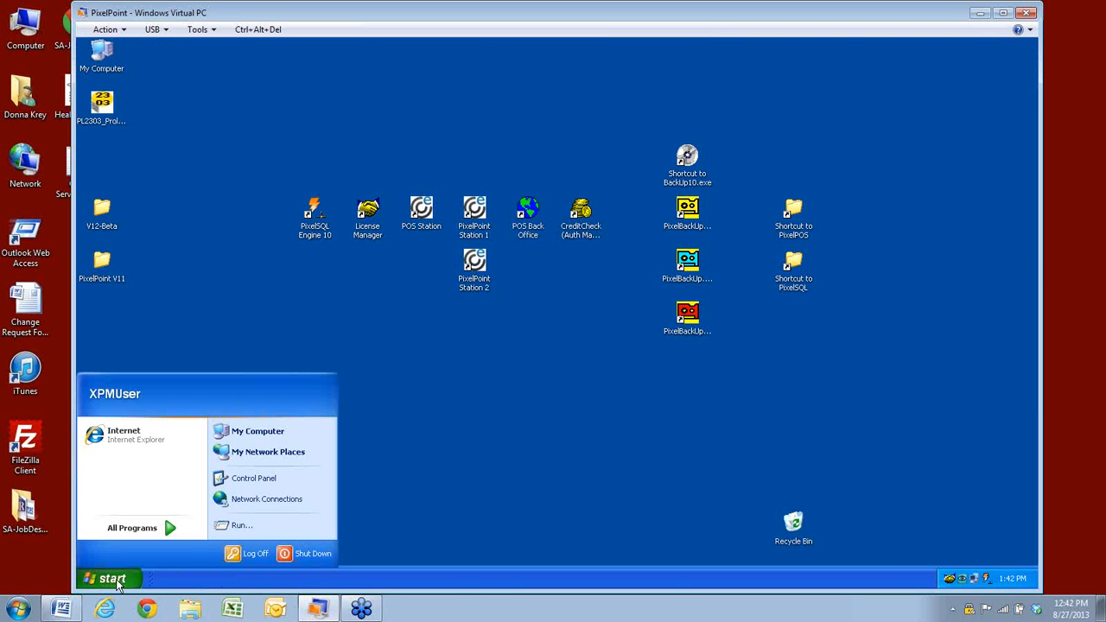
pyautogui.click(632, 325)
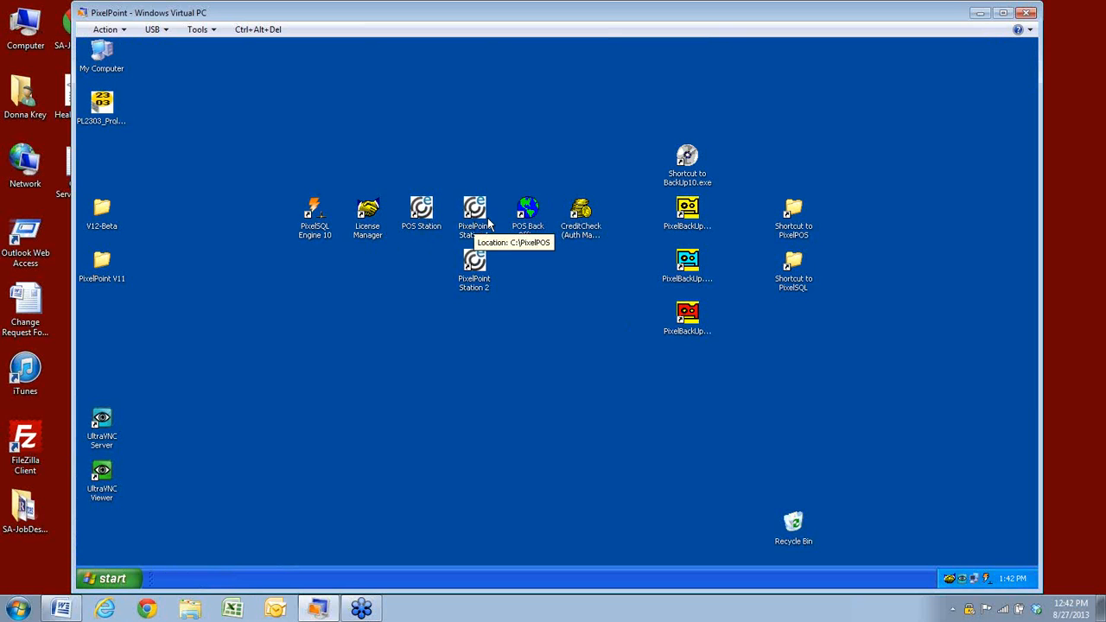
pyautogui.doubleClick(523, 209)
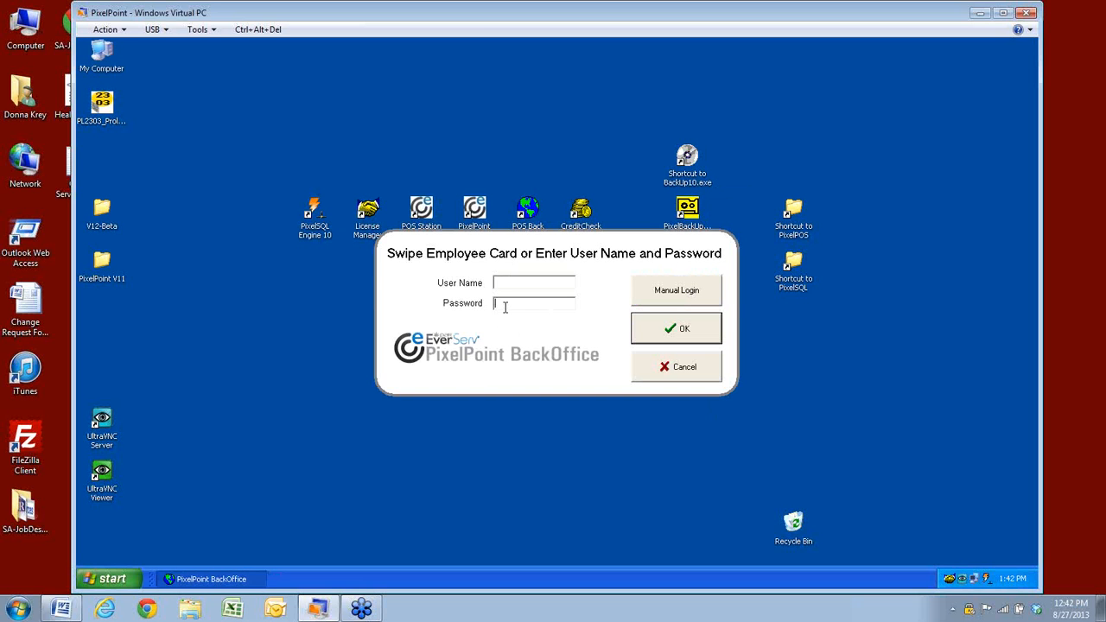
pyautogui.write('**')
pyautogui.press('Return')
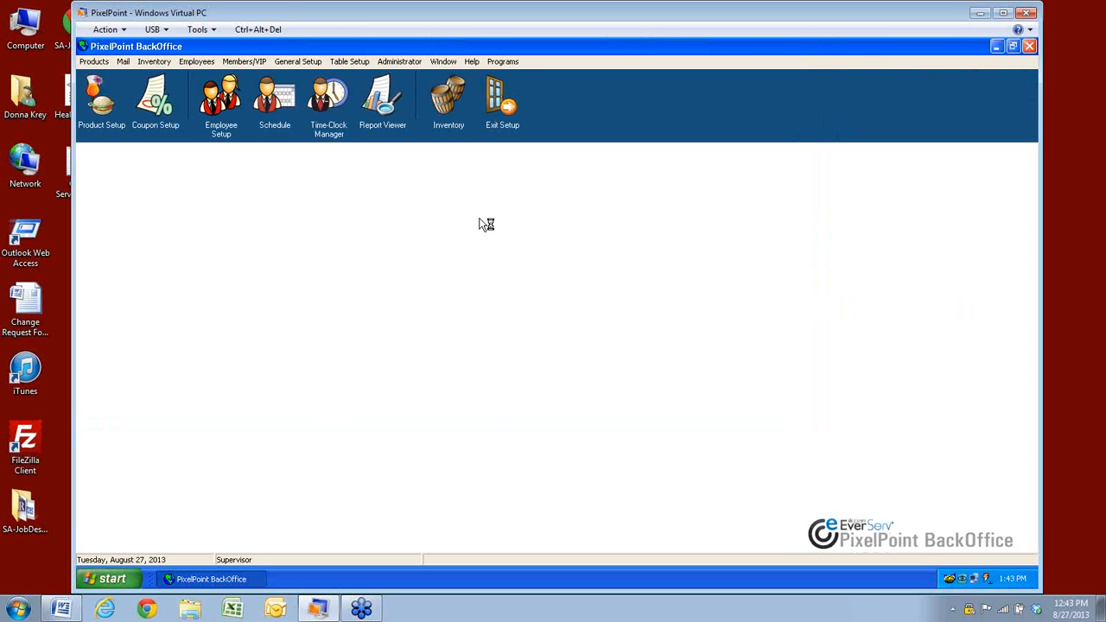
# Load the previously edited employee into Employee Setup and confirm POS Functions is still Visible
pyautogui.click(222, 99)
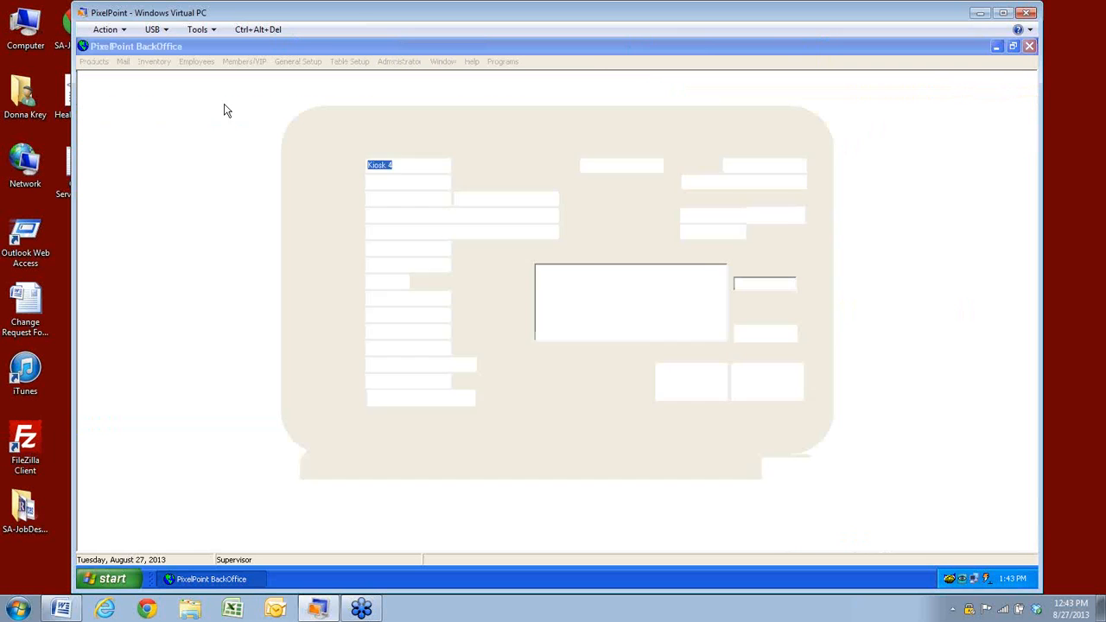
pyautogui.click(606, 480)
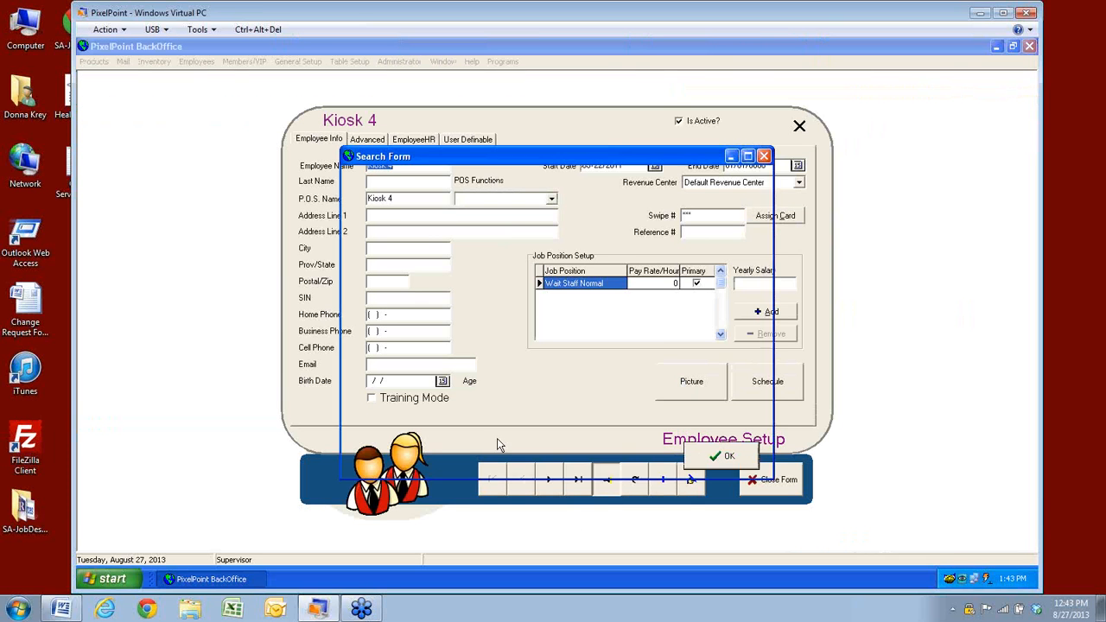
pyautogui.click(384, 237)
pyautogui.click(725, 456)
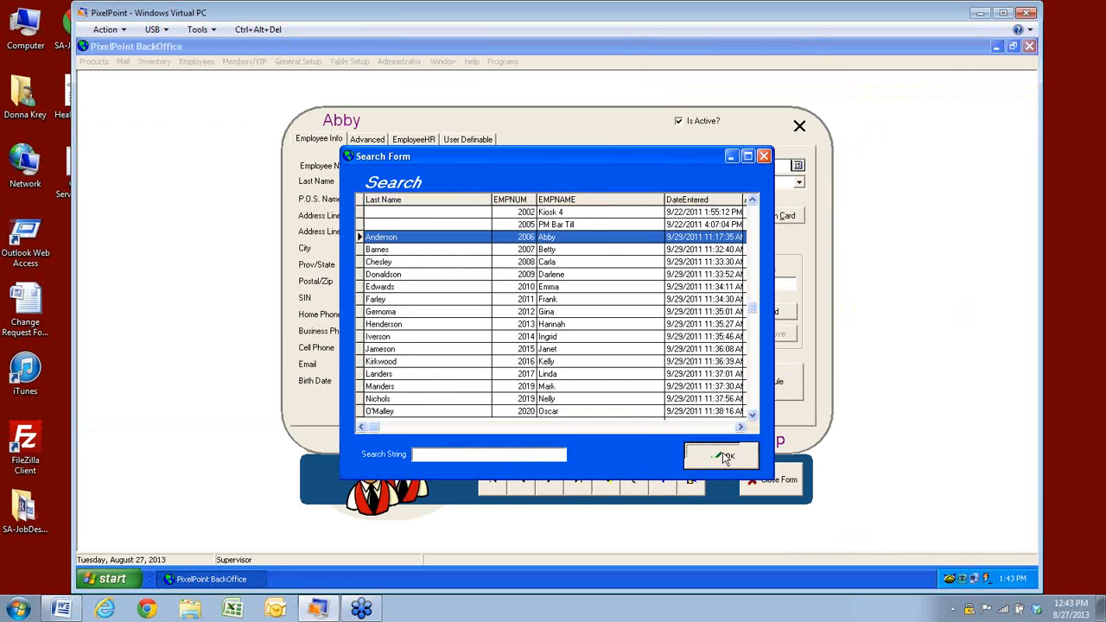
pyautogui.click(552, 200)
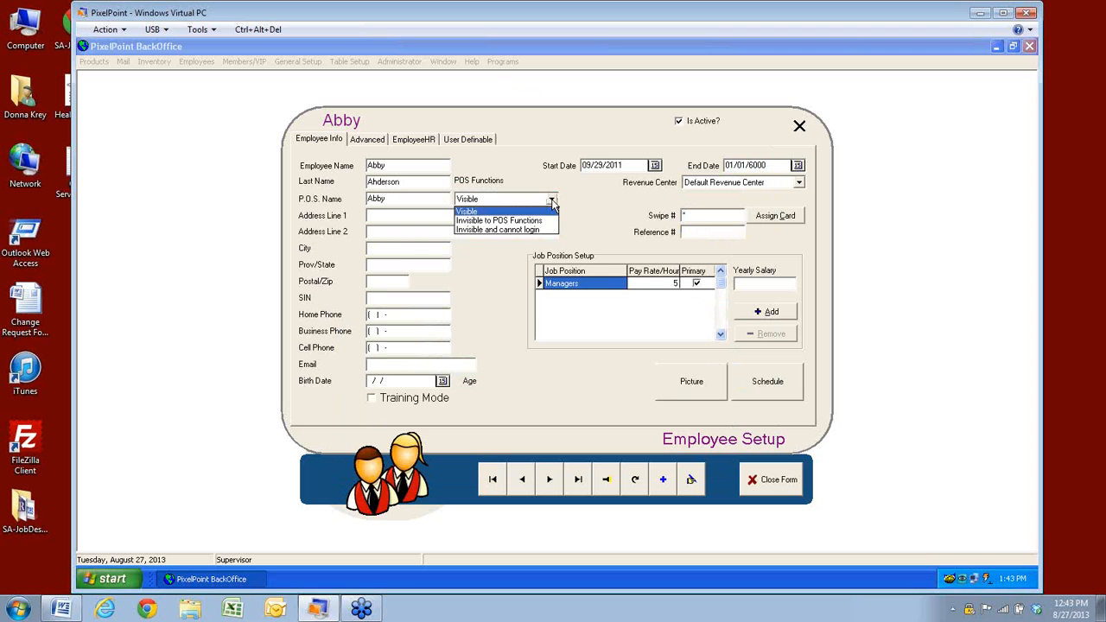
pyautogui.click(552, 202)
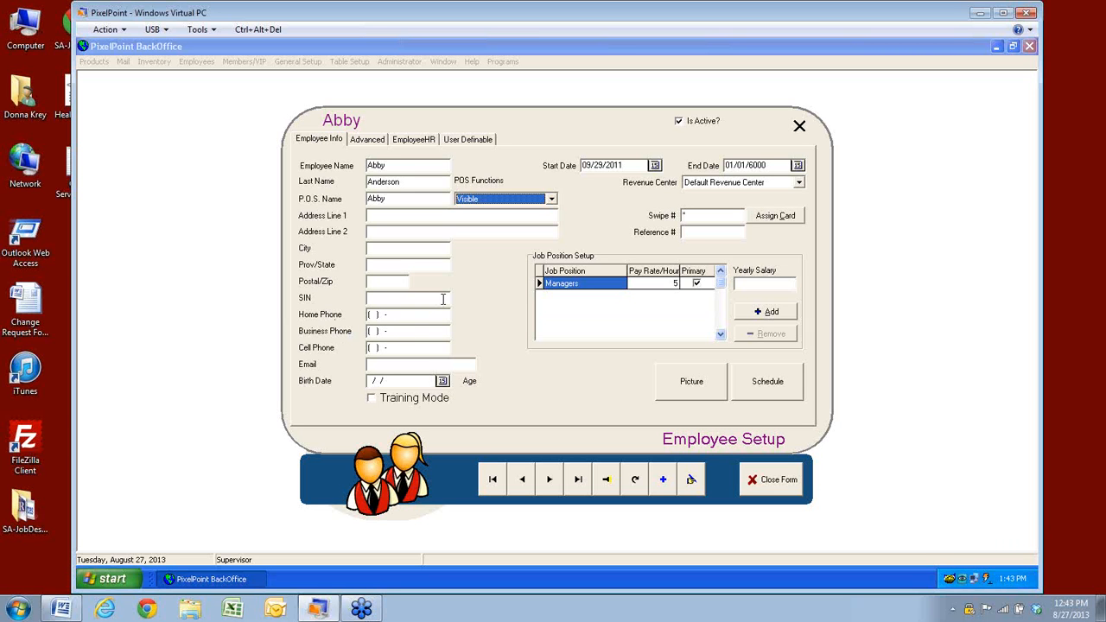
pyautogui.click(441, 298)
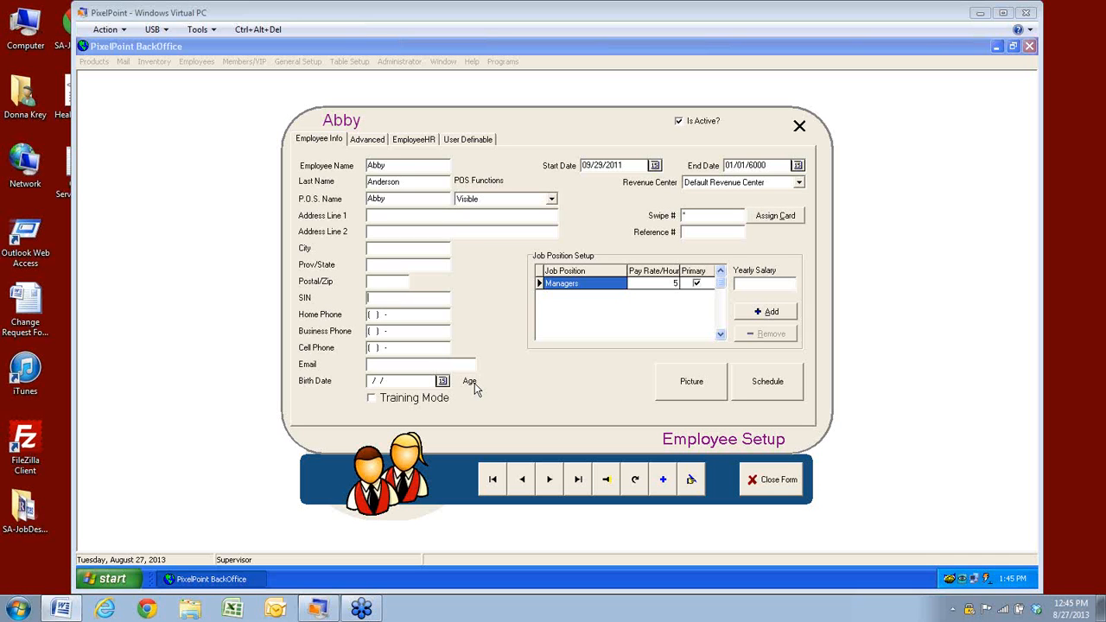
# Enter a birth date of 01/10/1989, picking January 10 from the calendar
pyautogui.click(372, 382)
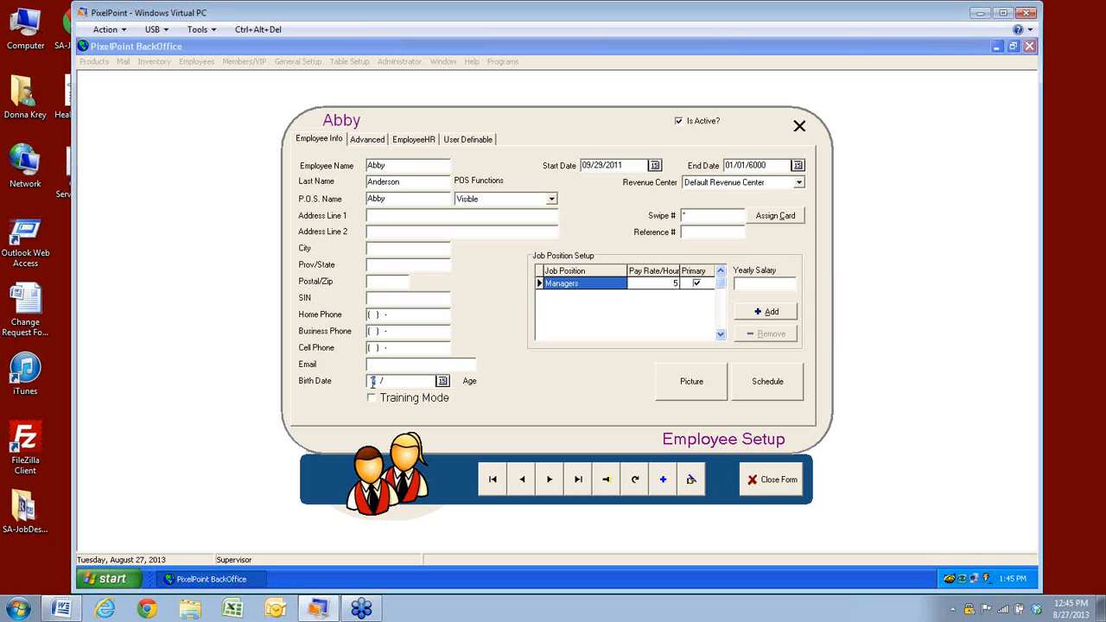
pyautogui.write('1')
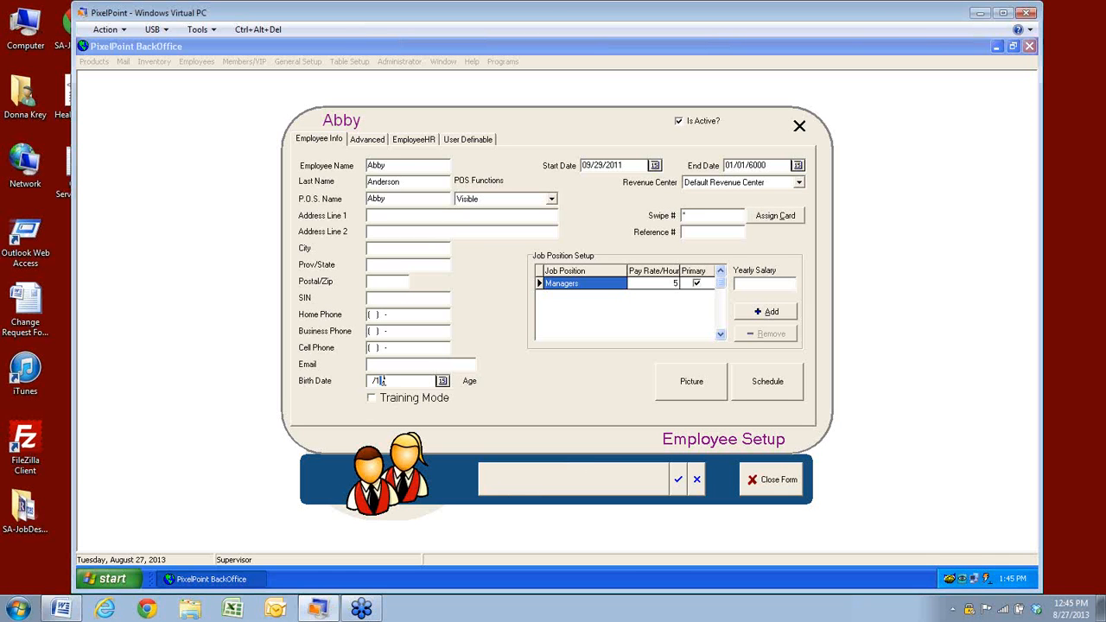
pyautogui.press('BackSpace')
pyautogui.press('BackSpace')
pyautogui.press('BackSpace')
pyautogui.write('01/10/1989')
pyautogui.click(442, 381)
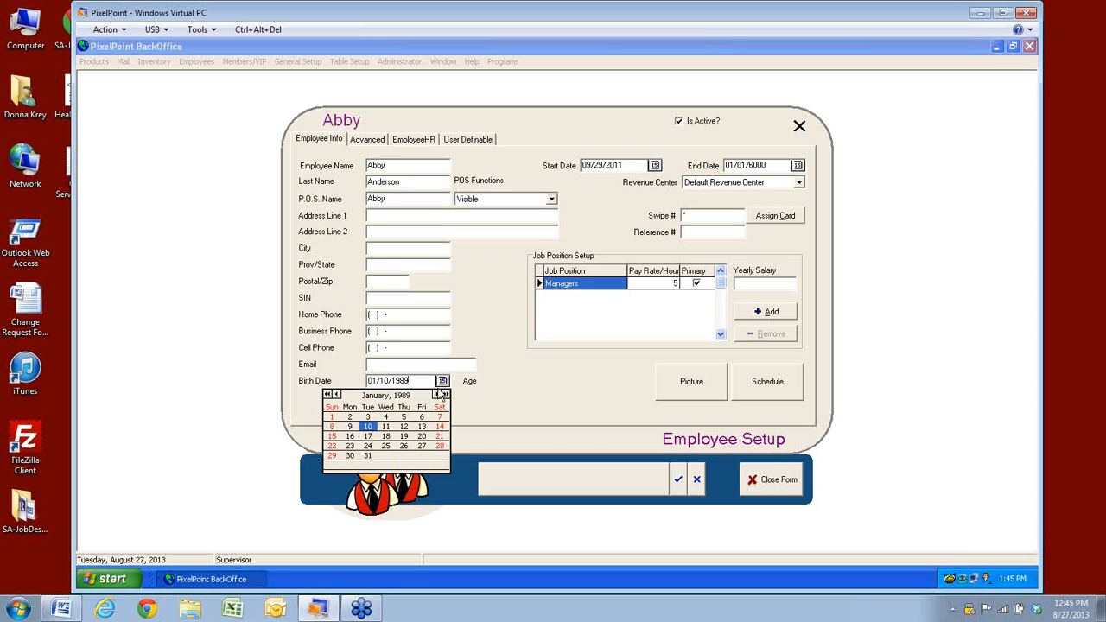
pyautogui.click(368, 427)
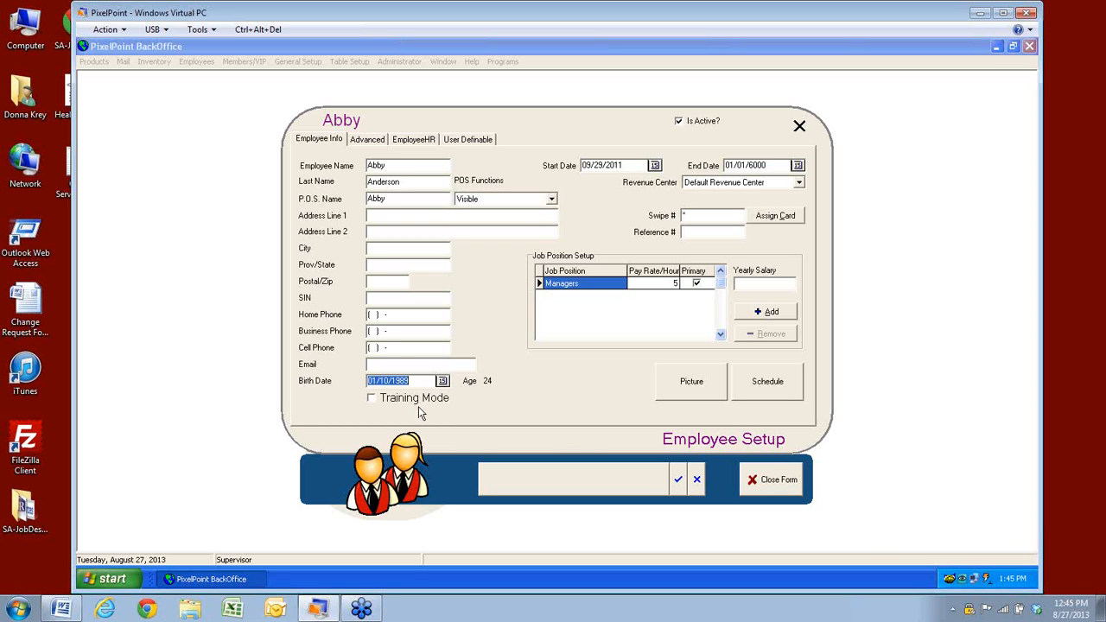
# Change the birth year to 1999 while testing the Training Mode checkbox
pyautogui.click(475, 398)
pyautogui.click(371, 398)
pyautogui.click(404, 381)
pyautogui.press('BackSpace')
pyautogui.press('BackSpace')
pyautogui.write('9')
pyautogui.write('9')
pyautogui.click(466, 397)
# Try birth years 2002 and then 1996 in the Birth Date field
pyautogui.click(411, 381)
pyautogui.moveTo(411, 380); pyautogui.dragTo(391, 381)
pyautogui.write('2002')
pyautogui.click(443, 402)
pyautogui.click(415, 380)
pyautogui.moveTo(409, 381); pyautogui.dragTo(395, 381)
pyautogui.press('BackSpace')
pyautogui.press('BackSpace')
pyautogui.write('1996')
# Set the birth date to 01/10/1986 and leave Training Mode checked
pyautogui.moveTo(409, 380); pyautogui.dragTo(399, 380)
pyautogui.write('86')
pyautogui.click(462, 393)
pyautogui.click(371, 400)
pyautogui.click(372, 399)
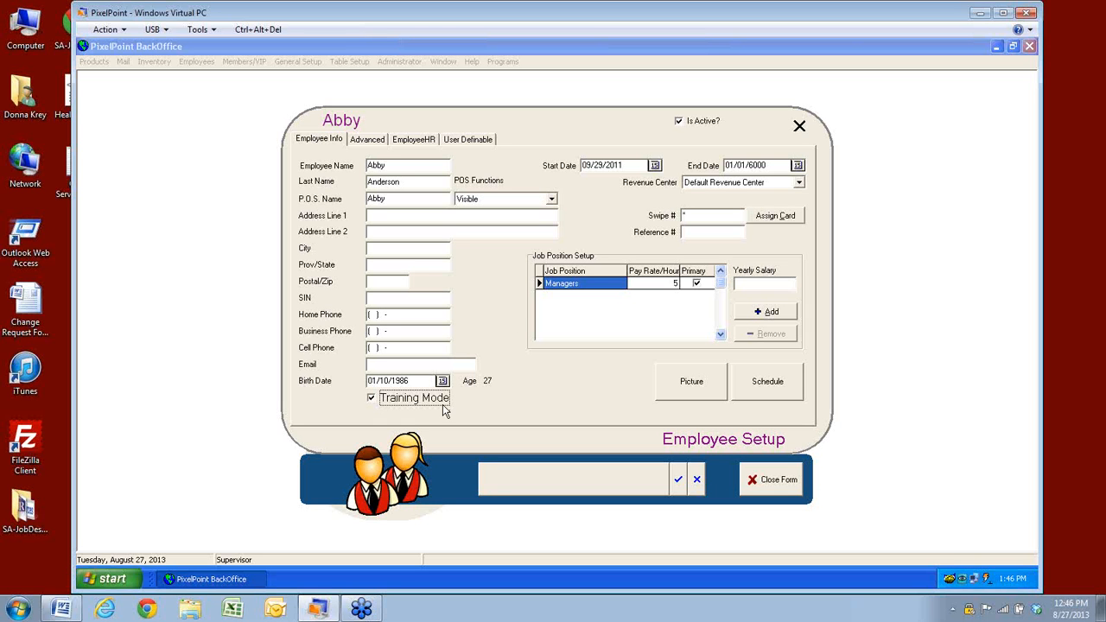
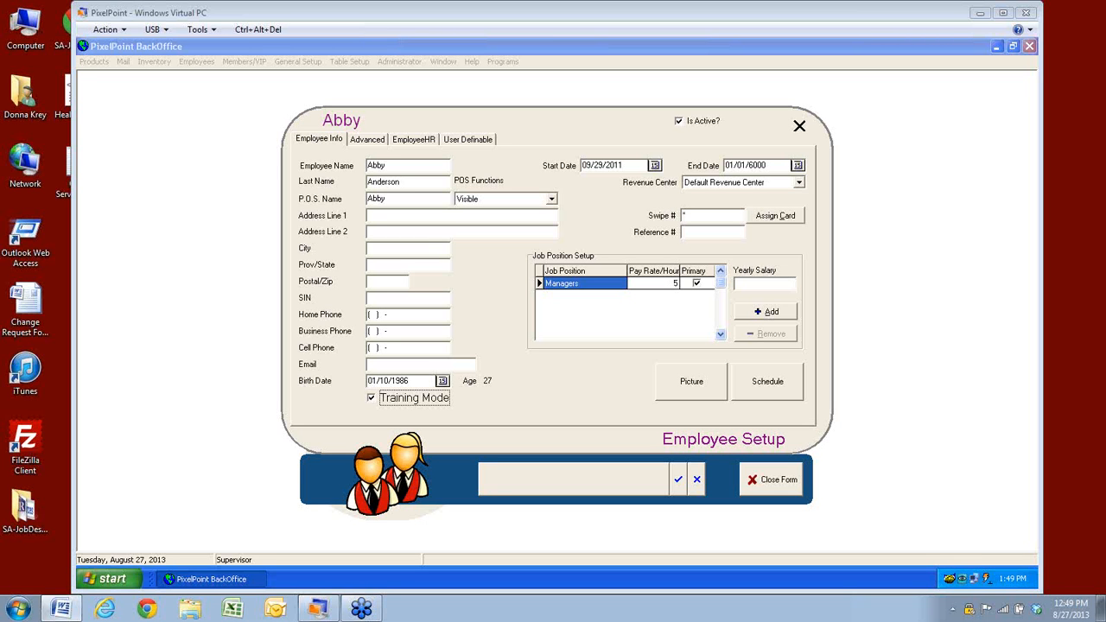
# Untick Training Mode on Employee Info, then switch to the Advanced settings
pyautogui.click(372, 397)
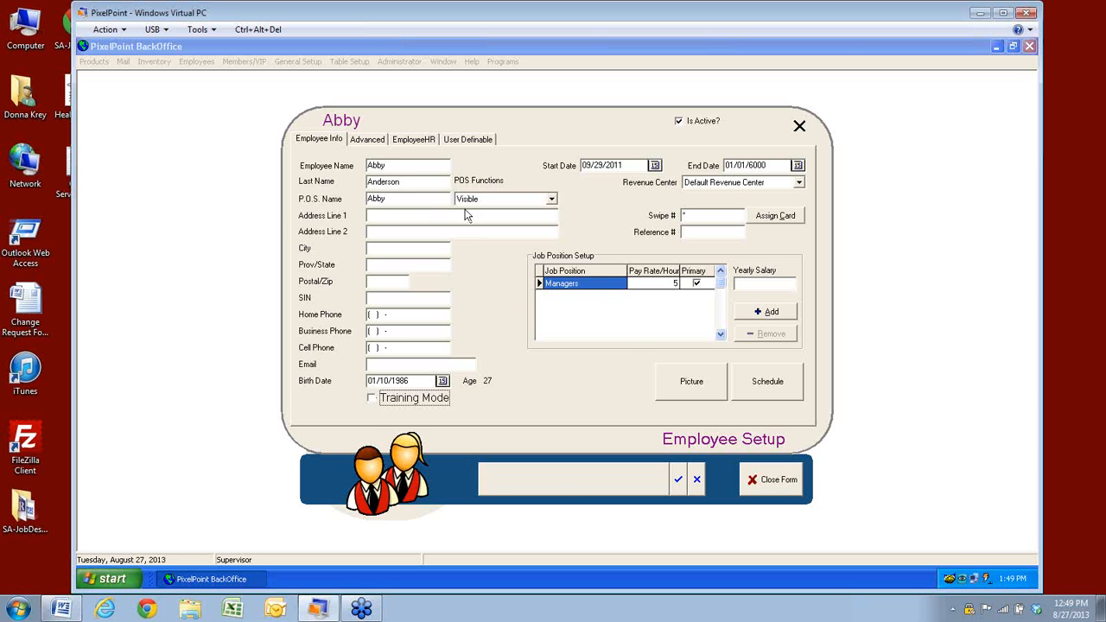
pyautogui.click(366, 141)
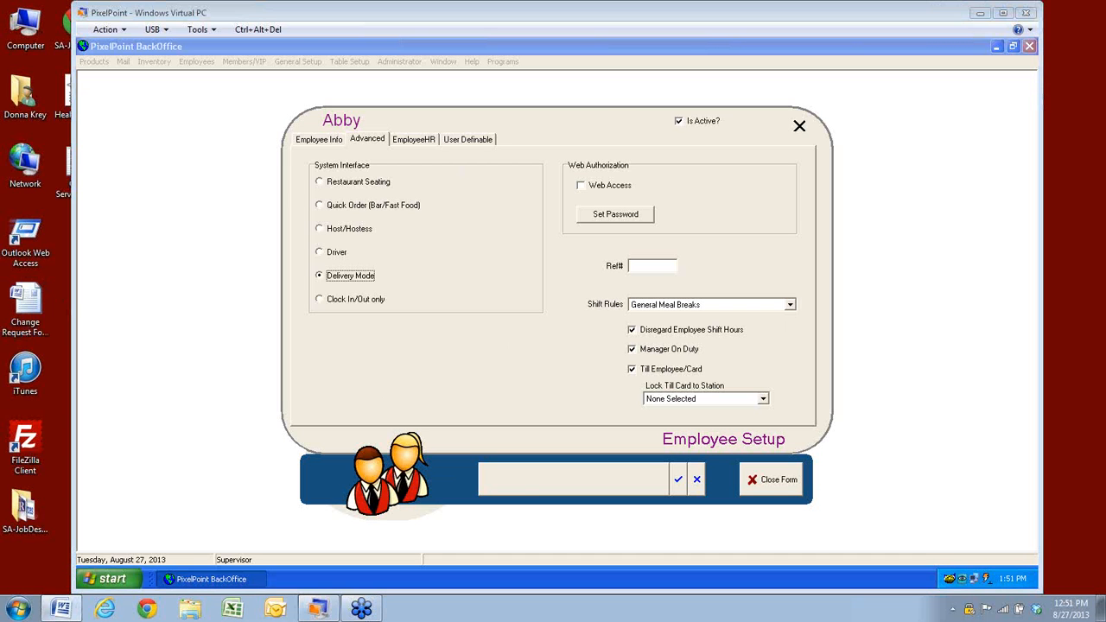
# Enable Web Access under Web Authorization and bring up the Set Password prompt
pyautogui.click(581, 187)
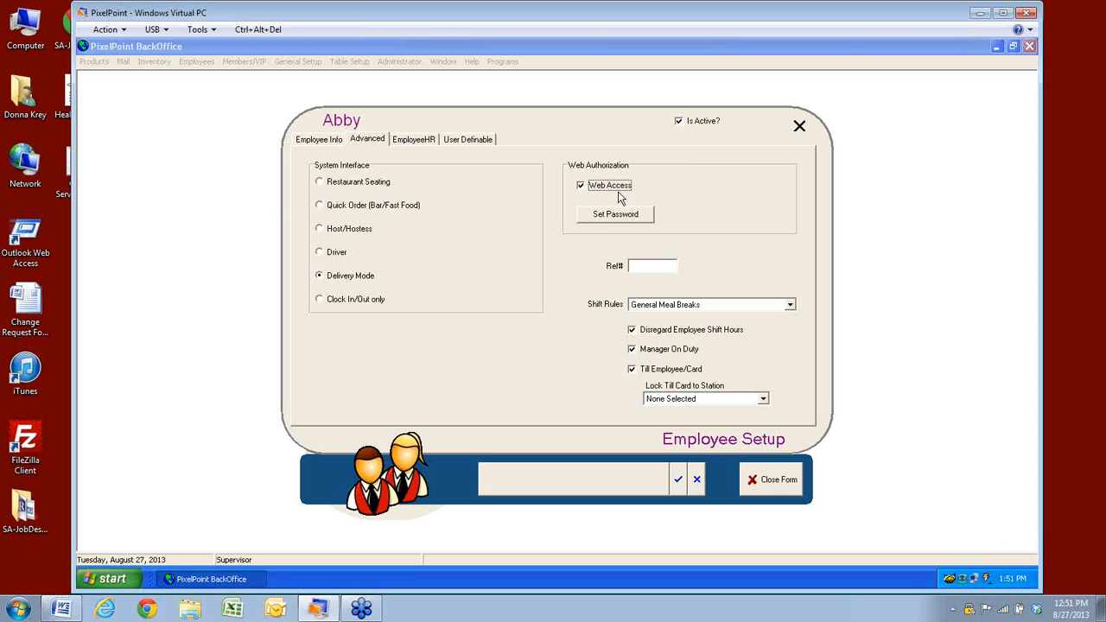
pyautogui.click(609, 219)
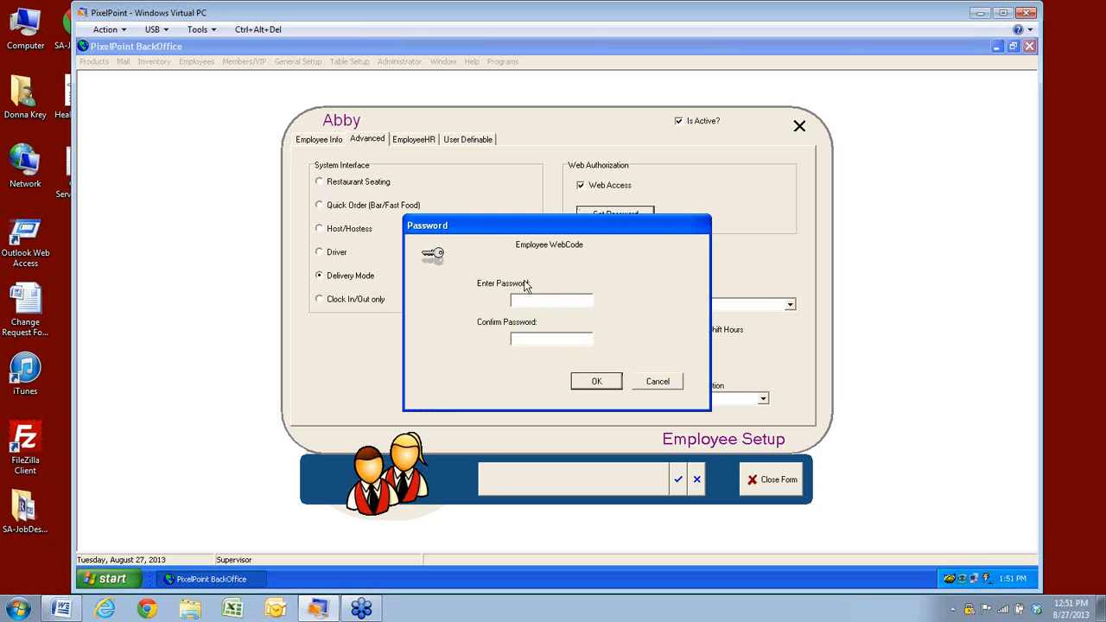
# Close the WebCode password prompt empty, dismissing the 'No password entered yet.' warning
pyautogui.click(607, 383)
pyautogui.click(560, 333)
pyautogui.click(655, 381)
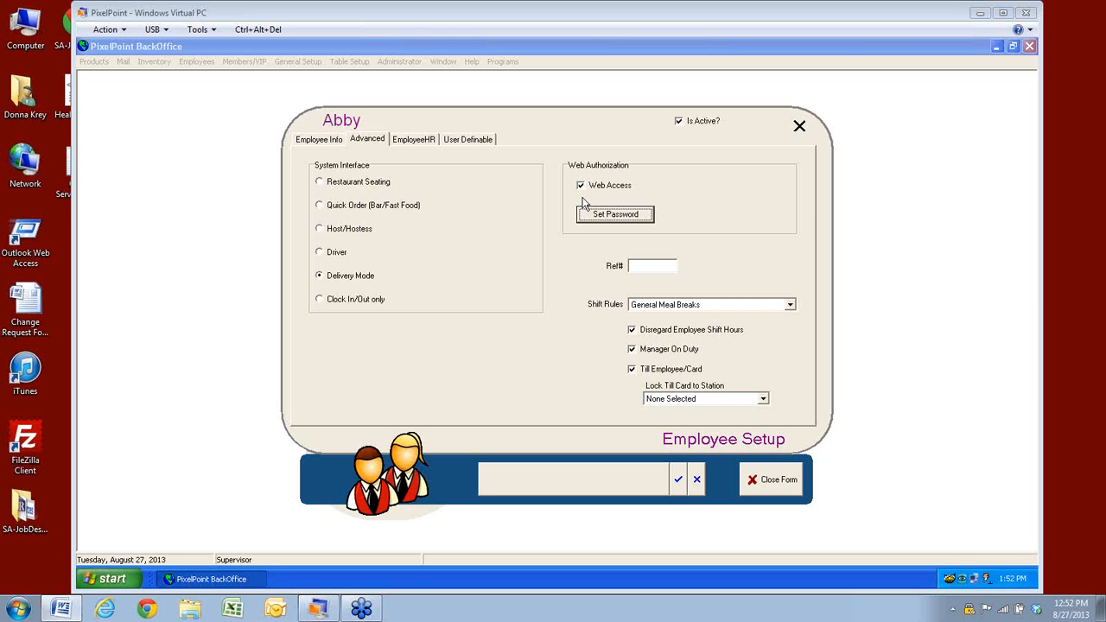
pyautogui.click(331, 143)
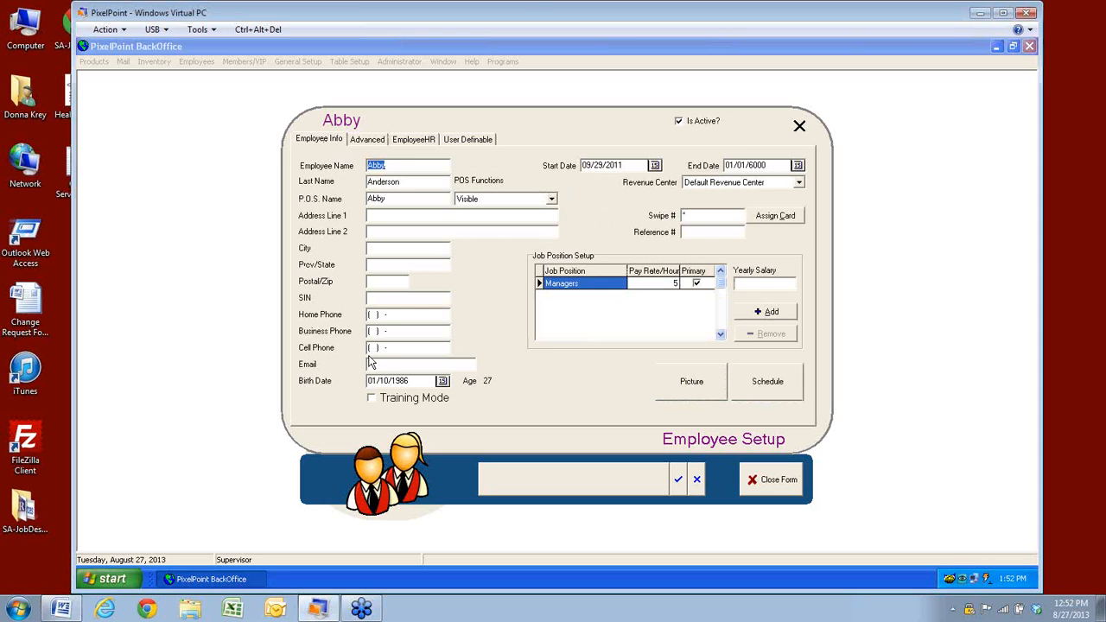
pyautogui.click(375, 366)
pyautogui.click(361, 140)
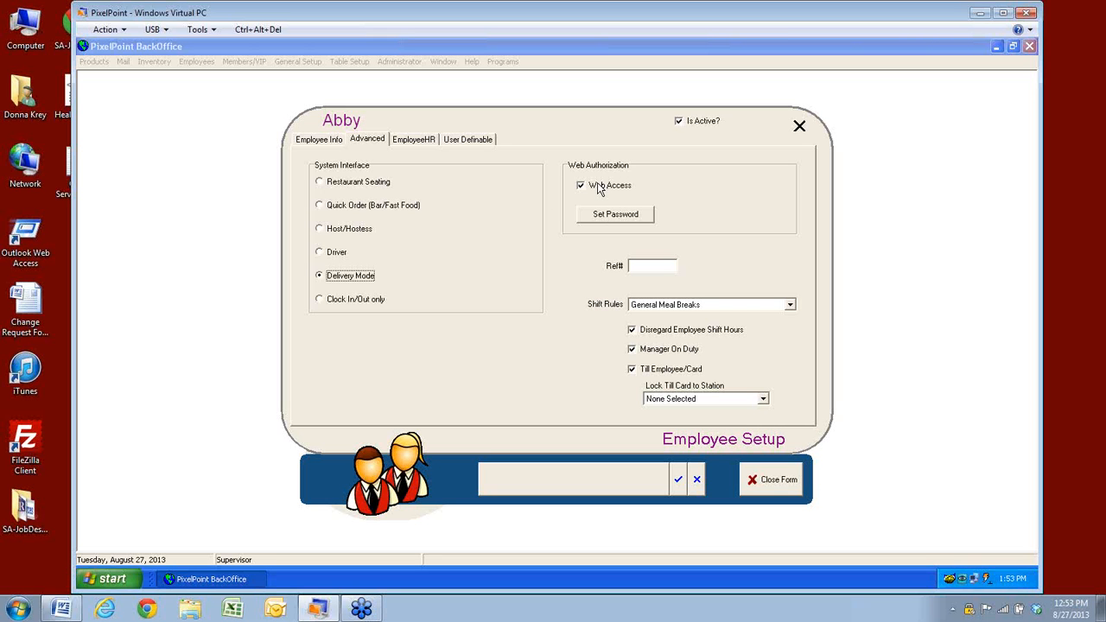
# Put the cursor in the Ref# field, then drop down the Shift Rules choices
pyautogui.click(652, 268)
pyautogui.click(789, 306)
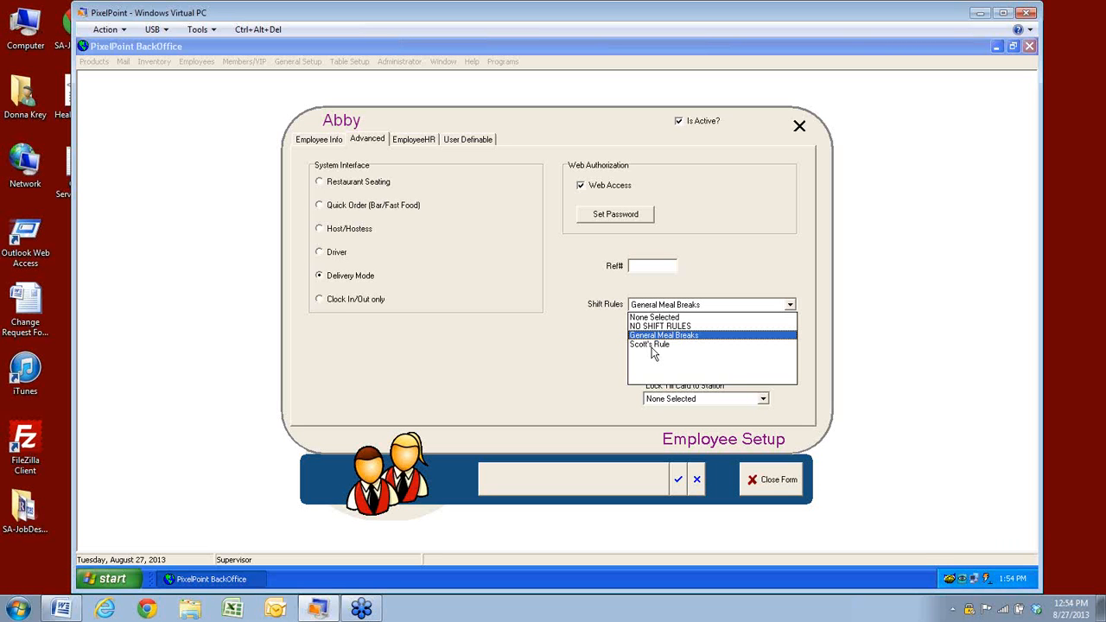
# Close the Shift Rules dropdown, keeping General Meal Breaks assigned
pyautogui.click(568, 368)
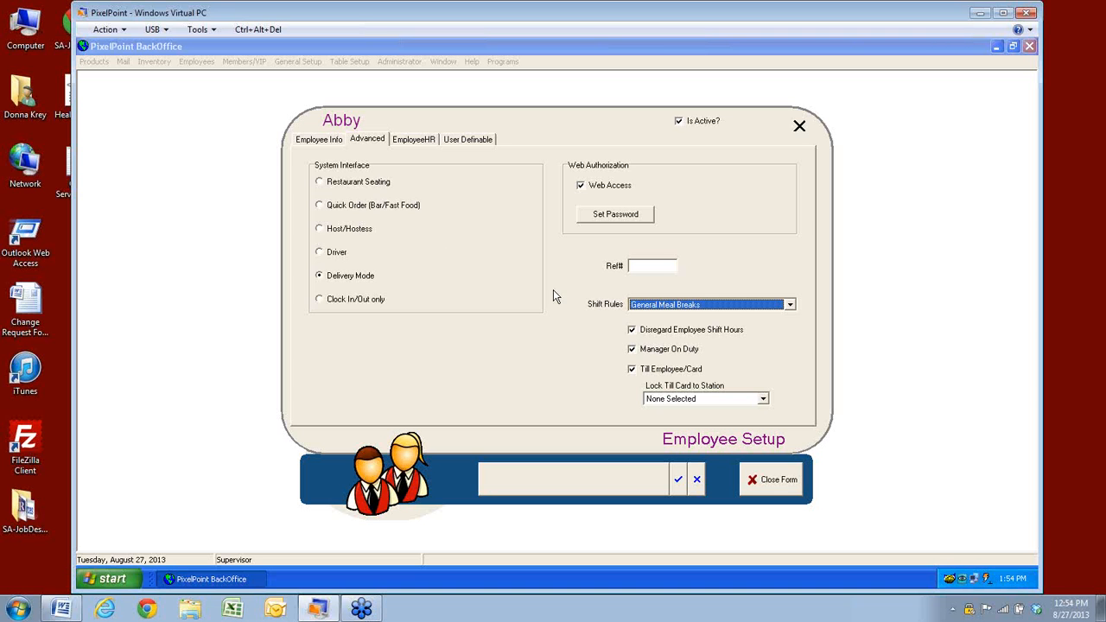
# Keep Abby's POS Functions set to Visible on Employee Info, then return to Advanced
pyautogui.click(318, 143)
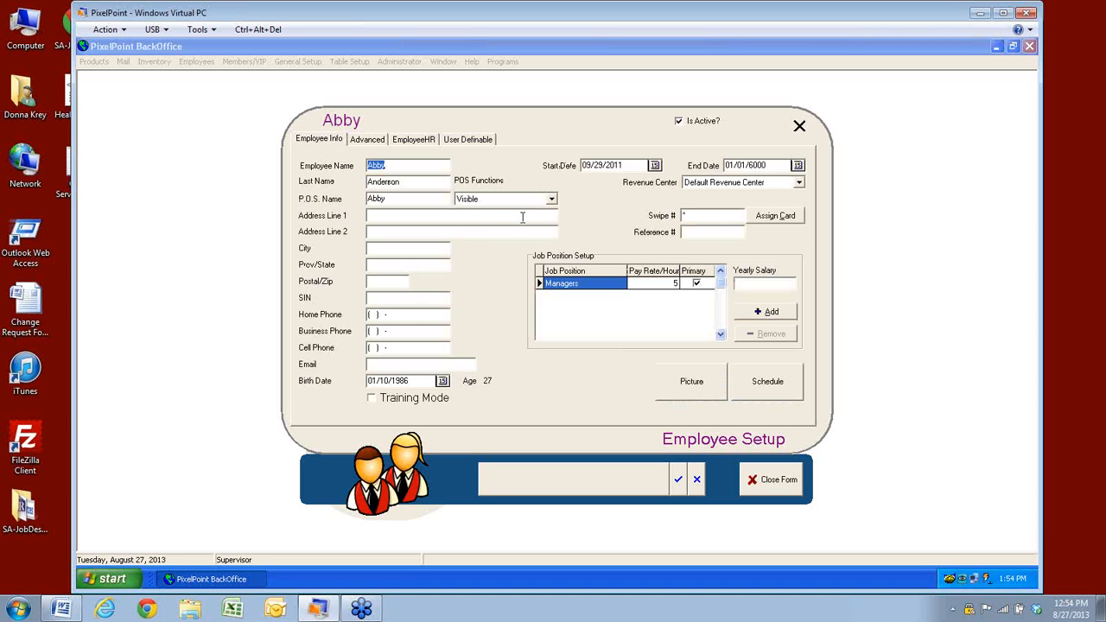
pyautogui.click(551, 201)
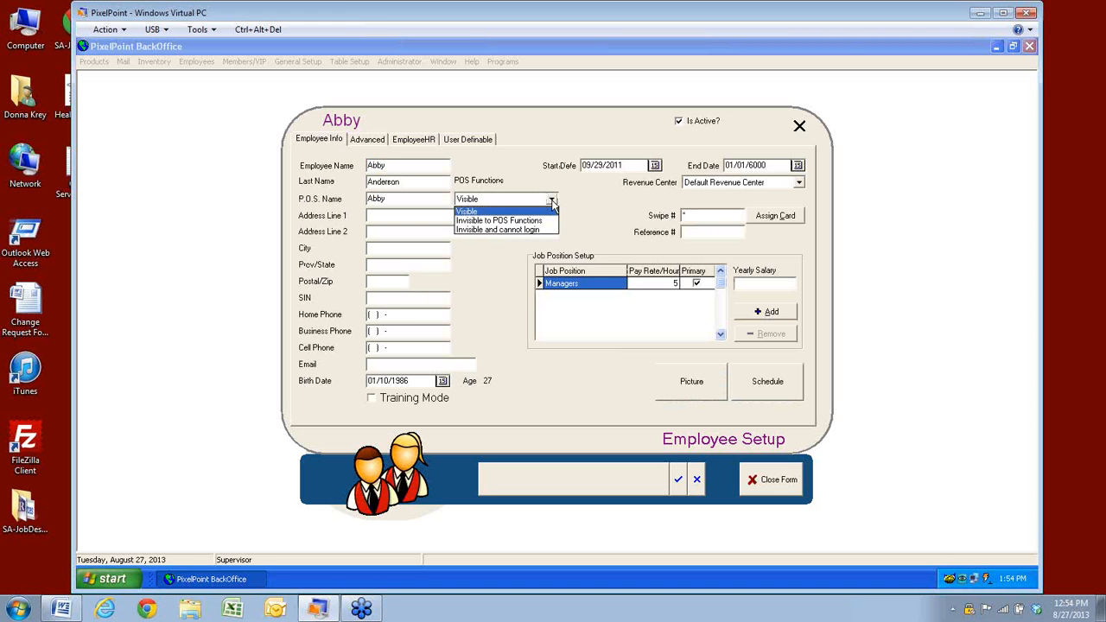
pyautogui.click(551, 200)
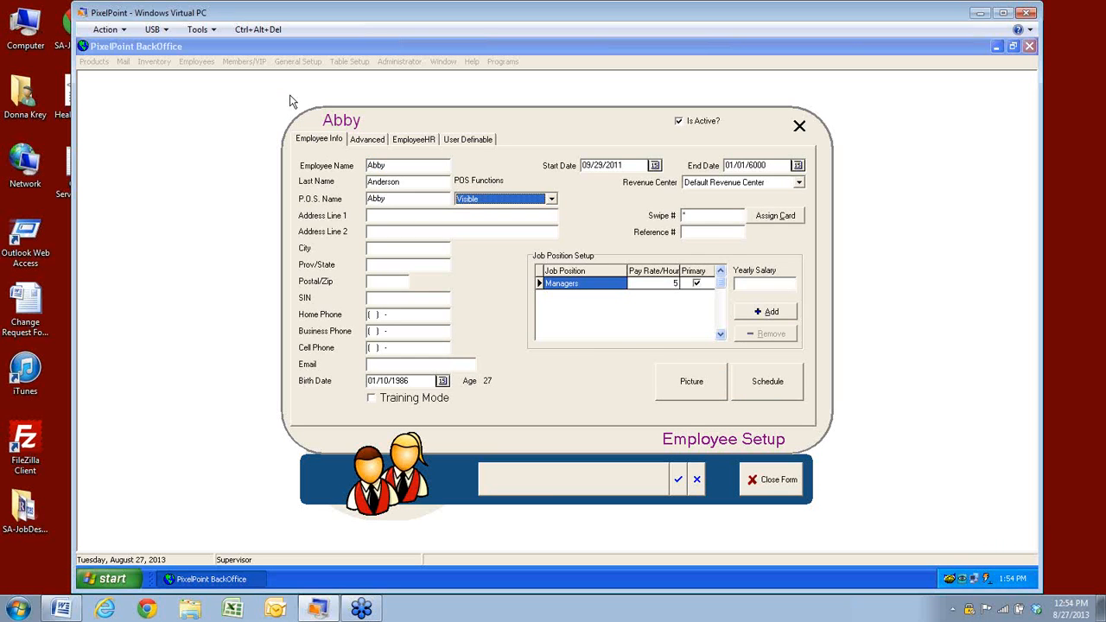
pyautogui.click(360, 142)
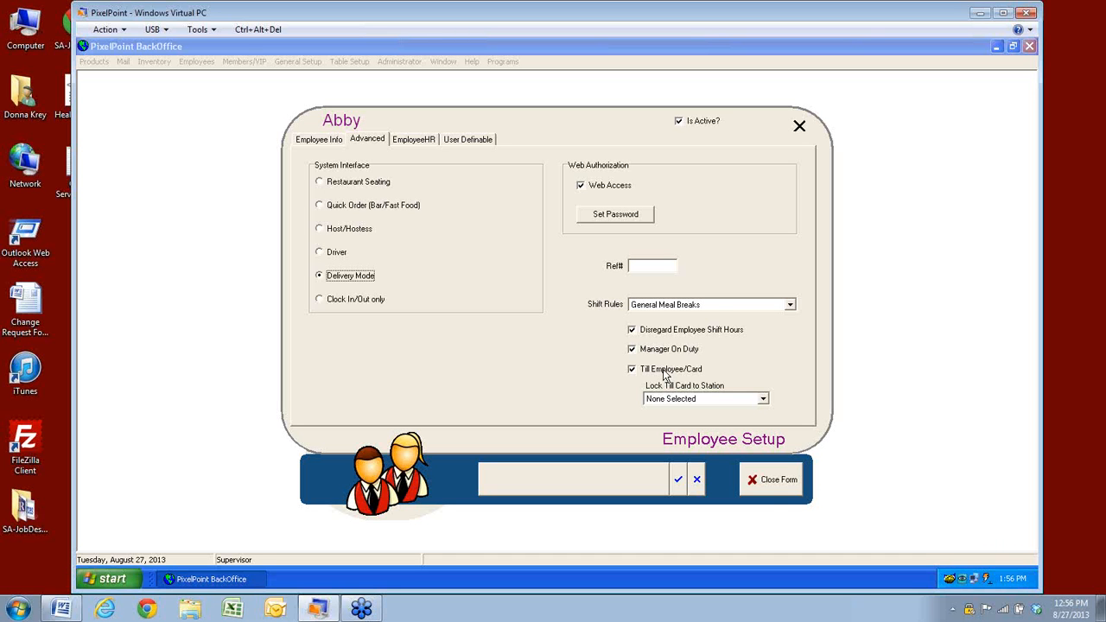
# Cancel Abby's unsaved changes and search the employee list, trying 'ba' and 'ca'
pyautogui.click(697, 482)
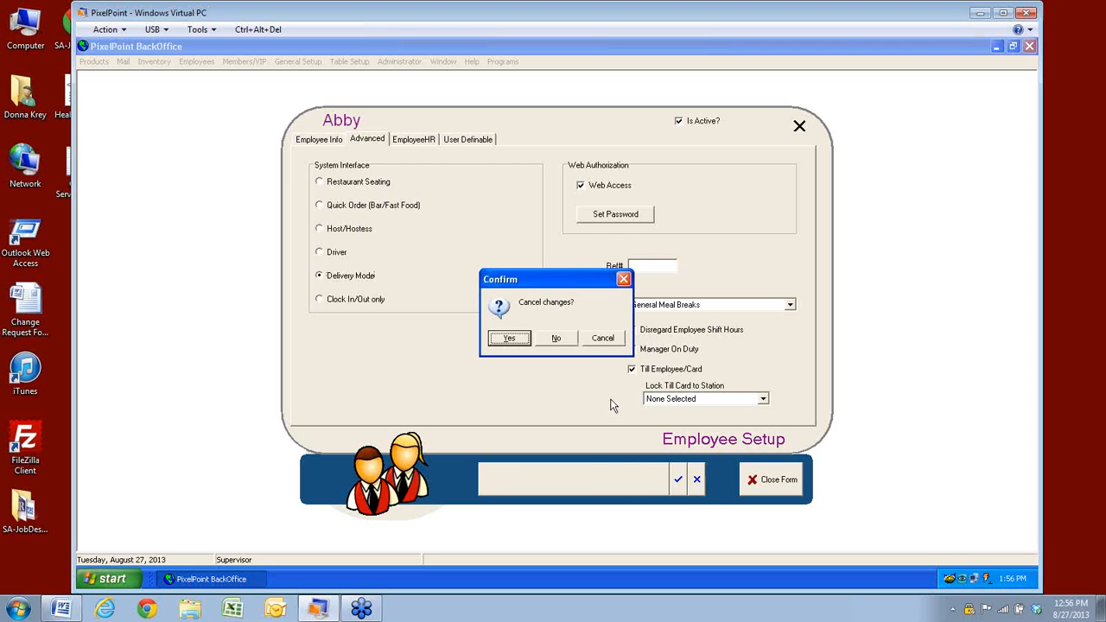
pyautogui.click(508, 337)
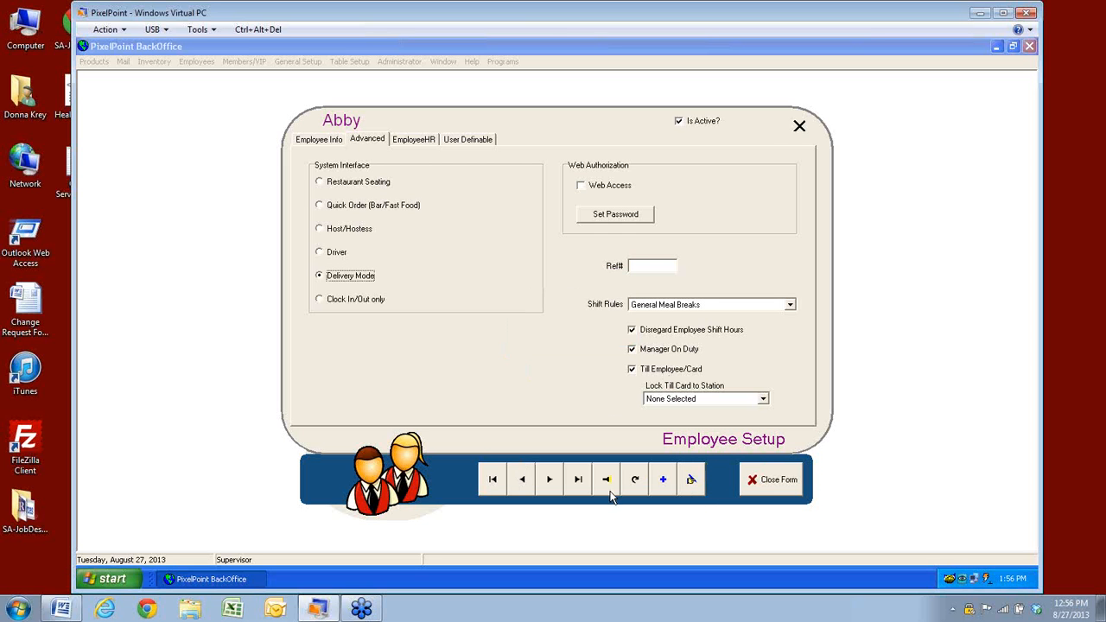
pyautogui.click(609, 489)
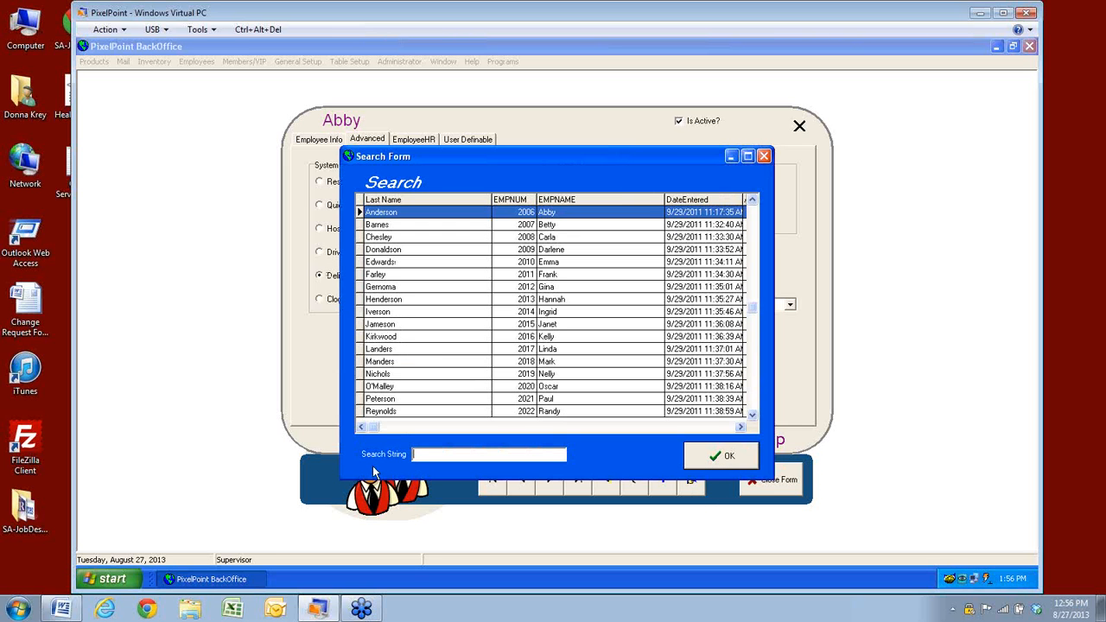
pyautogui.write('ba')
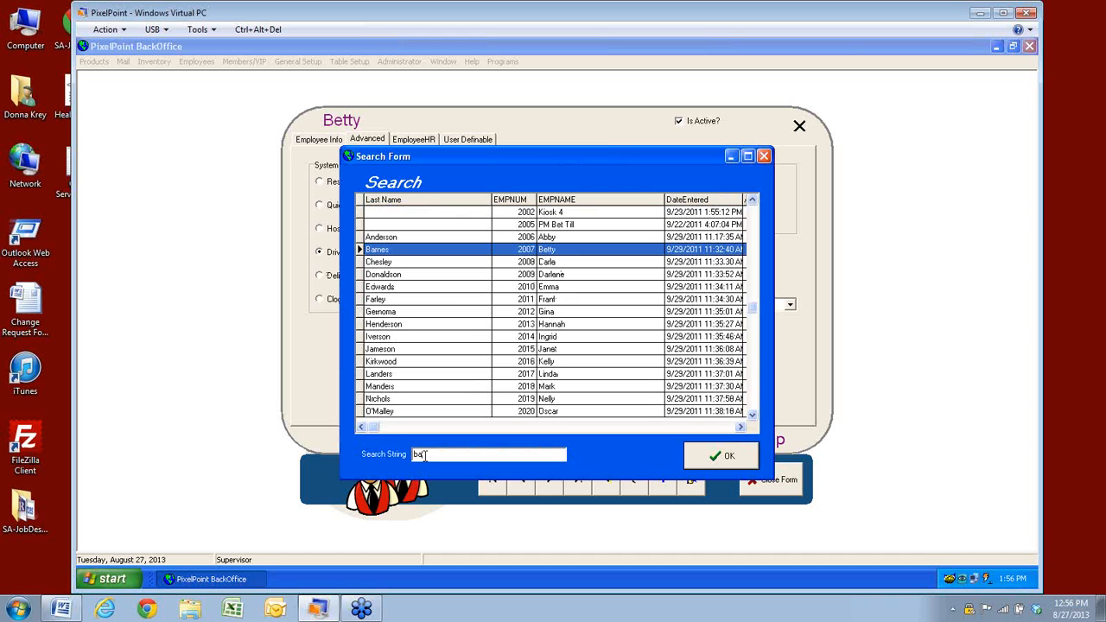
pyautogui.press('BackSpace')
pyautogui.press('BackSpace')
pyautogui.write('ca')
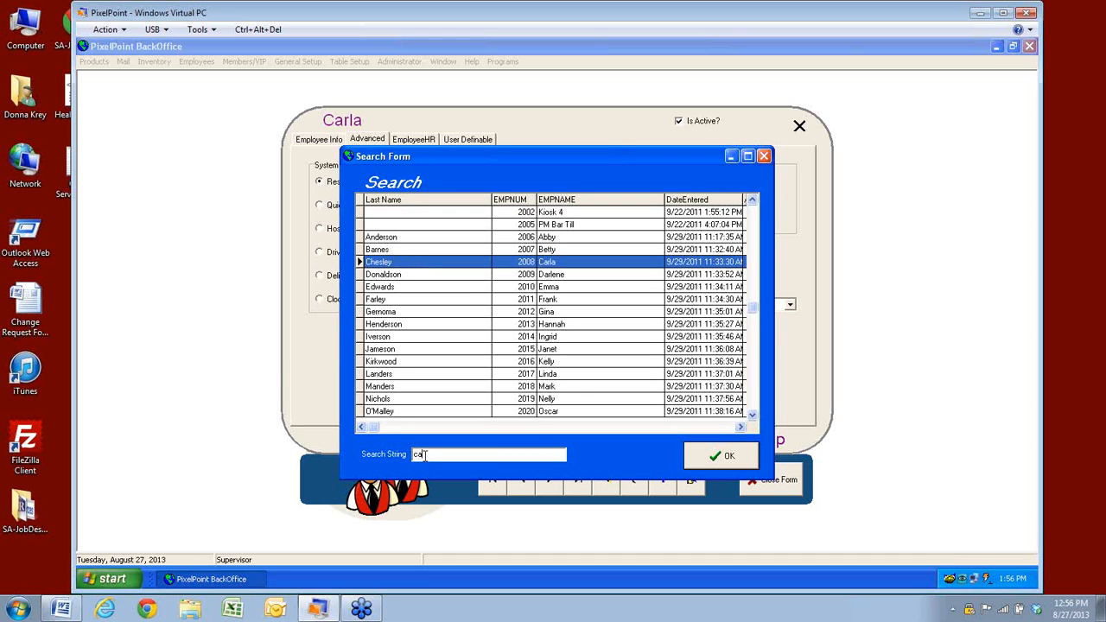
pyautogui.press('BackSpace')
# Browse the employee list, select PM Bar Till and open its record
pyautogui.click(753, 415)
pyautogui.click(752, 414)
pyautogui.click(753, 415)
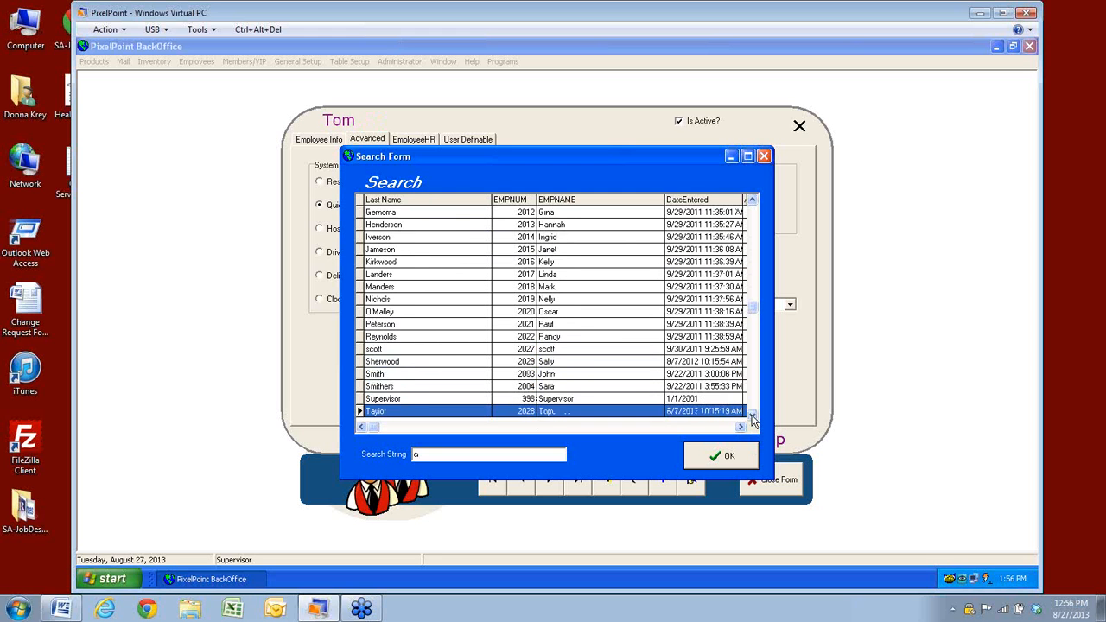
pyautogui.click(752, 415)
pyautogui.click(752, 414)
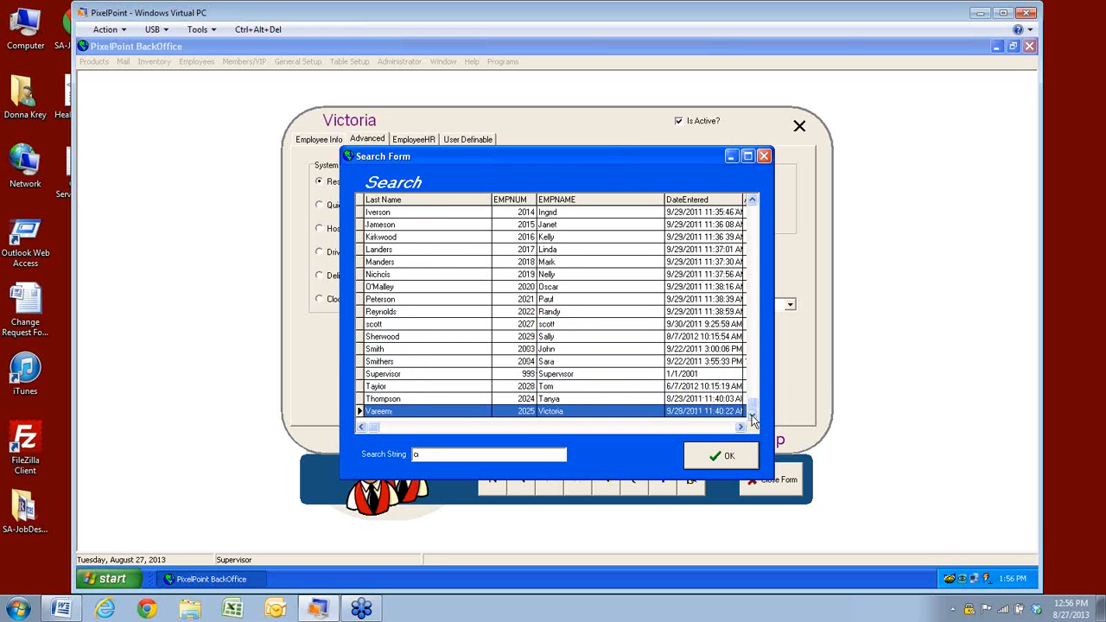
pyautogui.click(755, 313)
pyautogui.click(757, 244)
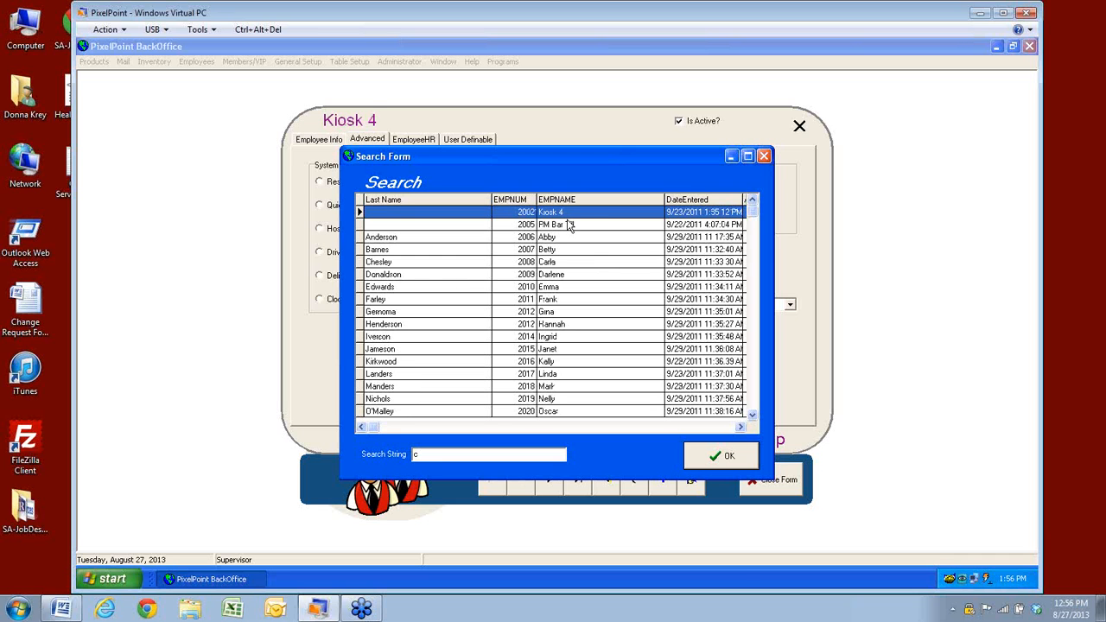
pyautogui.click(568, 225)
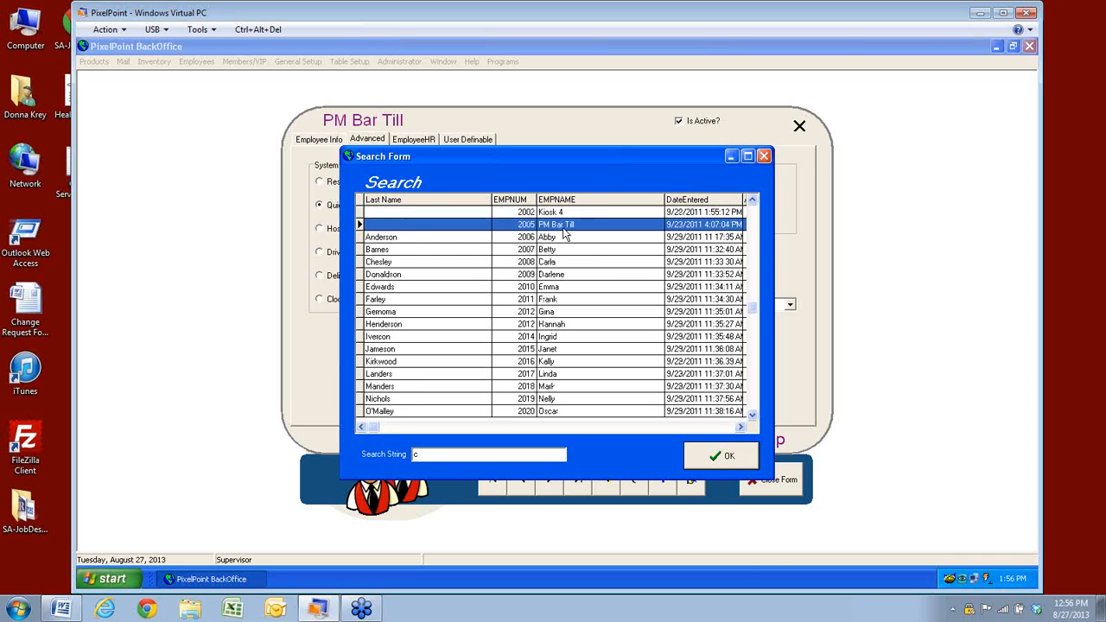
pyautogui.click(728, 465)
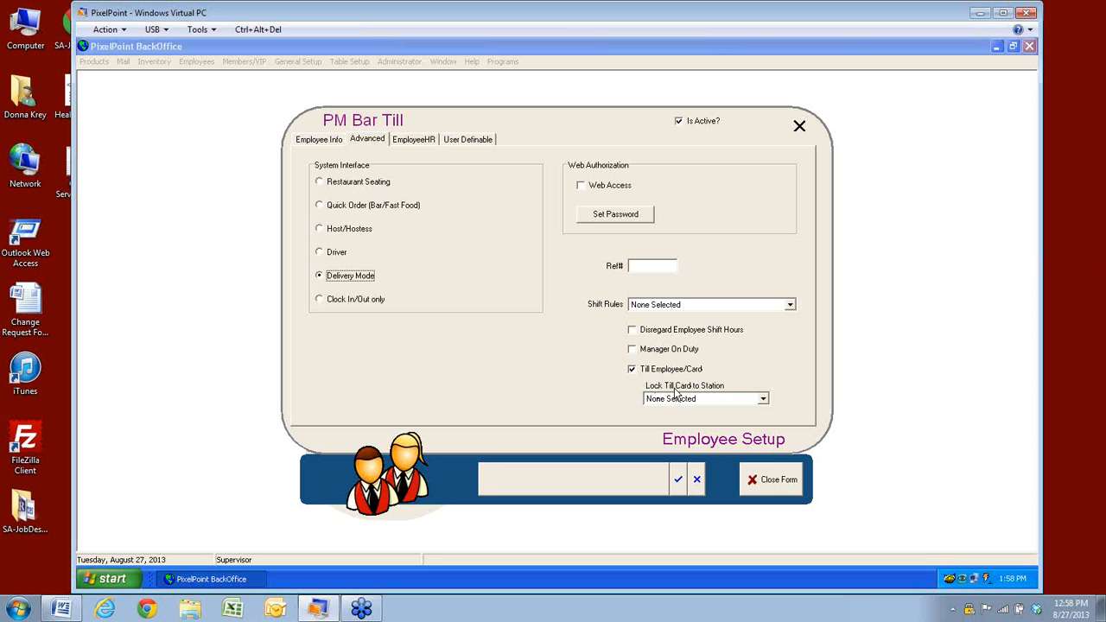
# Leave Lock Till Card to Station at None Selected and cancel PM Bar Till's unsaved changes
pyautogui.click(763, 400)
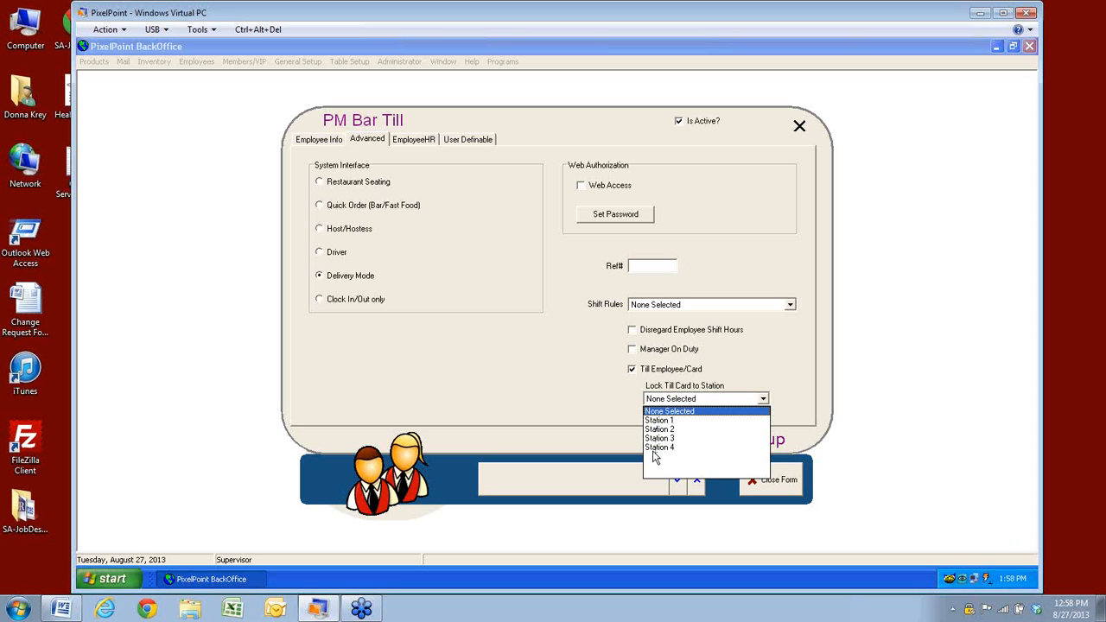
pyautogui.click(541, 376)
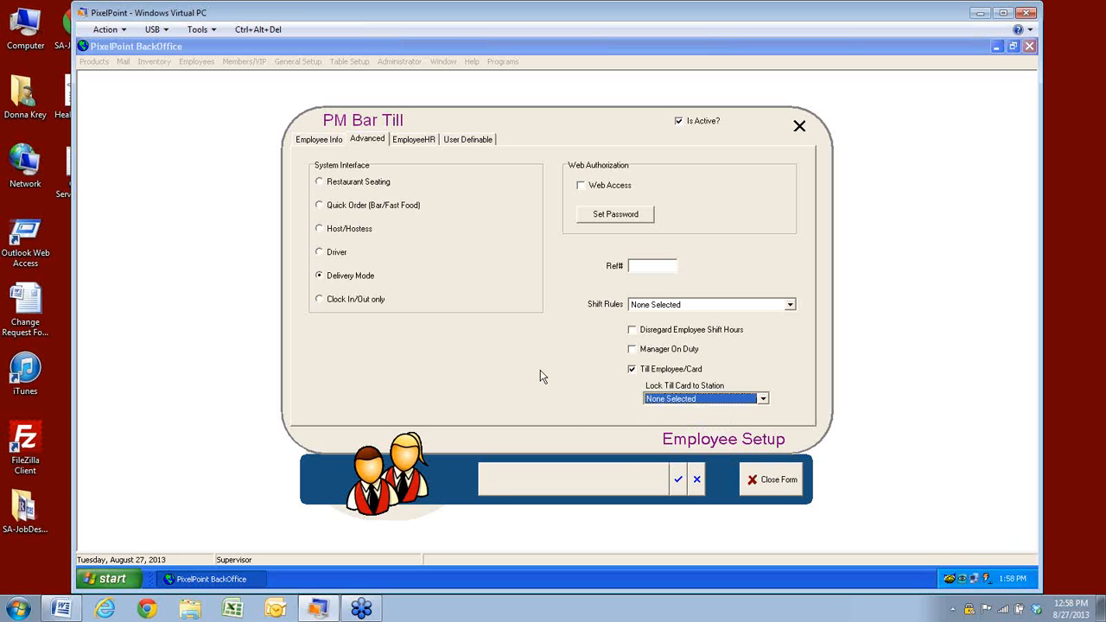
pyautogui.click(696, 480)
pyautogui.click(504, 339)
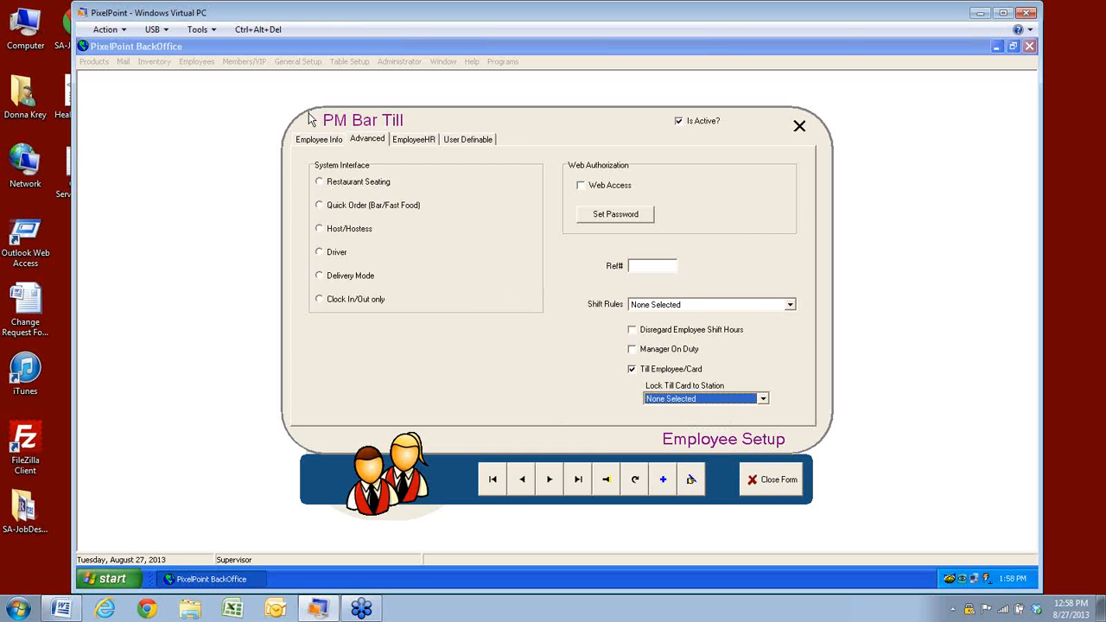
# Choose Kiosk 4 in the employee Search Form and view its Advanced settings
pyautogui.click(306, 139)
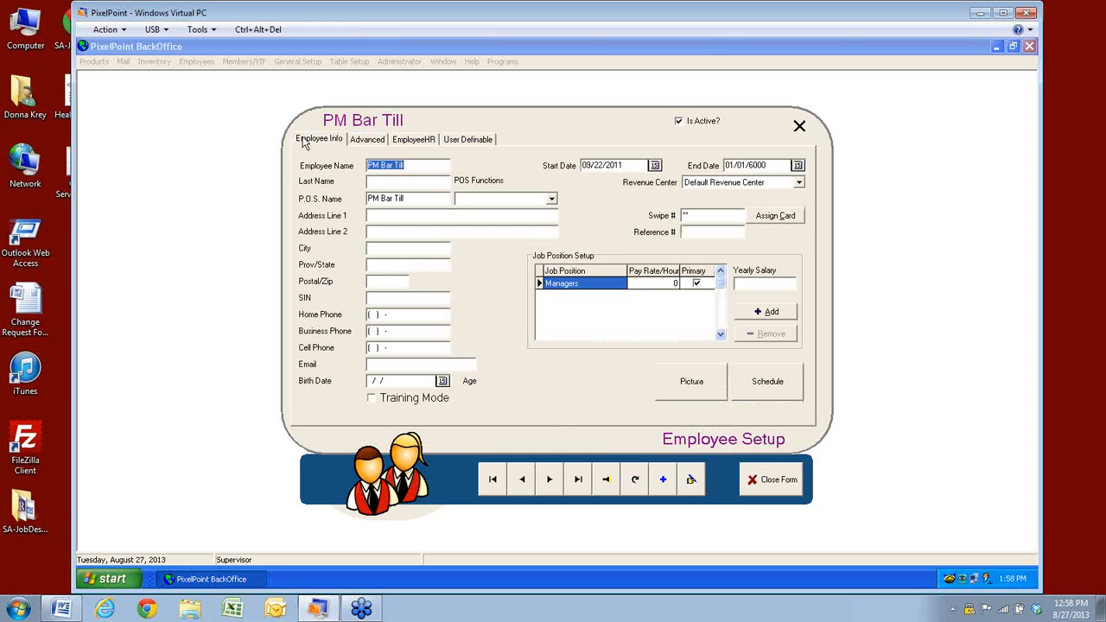
pyautogui.click(607, 491)
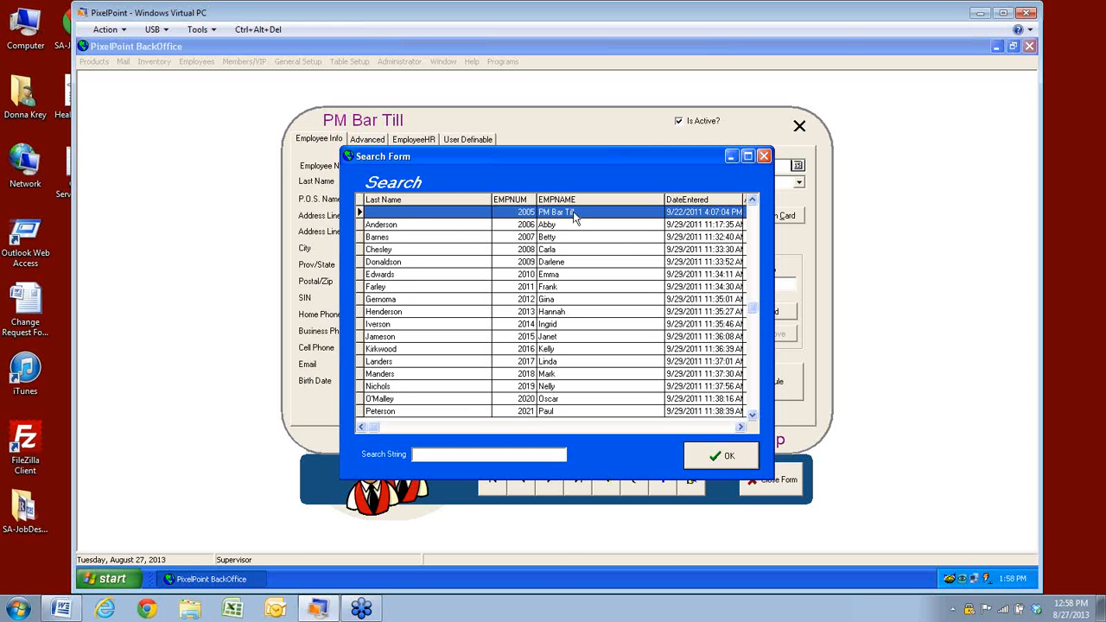
pyautogui.click(751, 201)
pyautogui.click(751, 200)
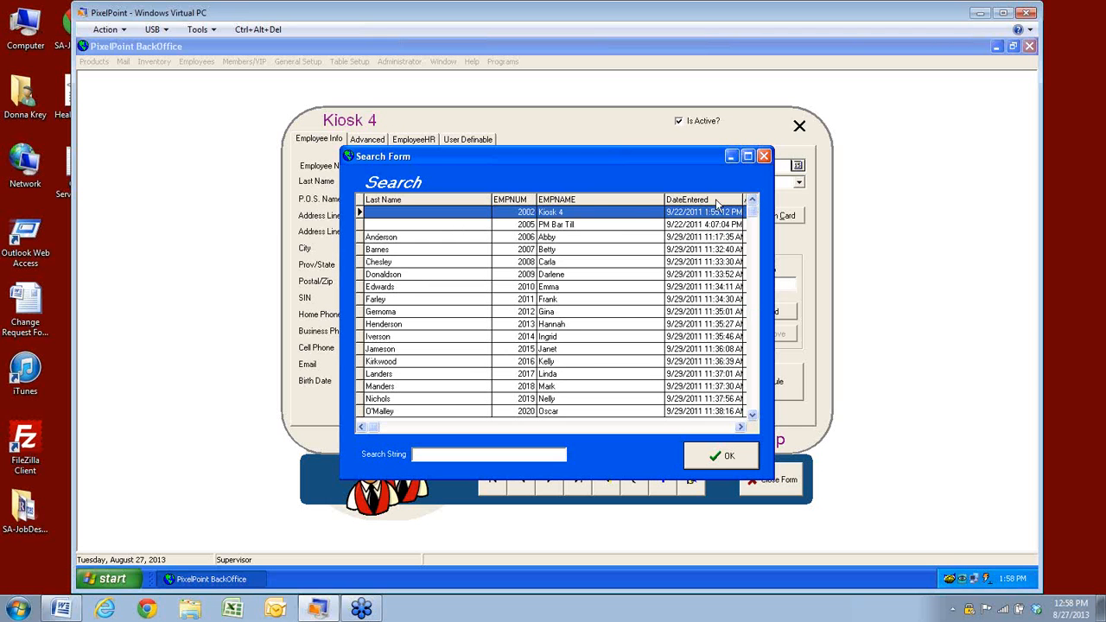
pyautogui.click(722, 456)
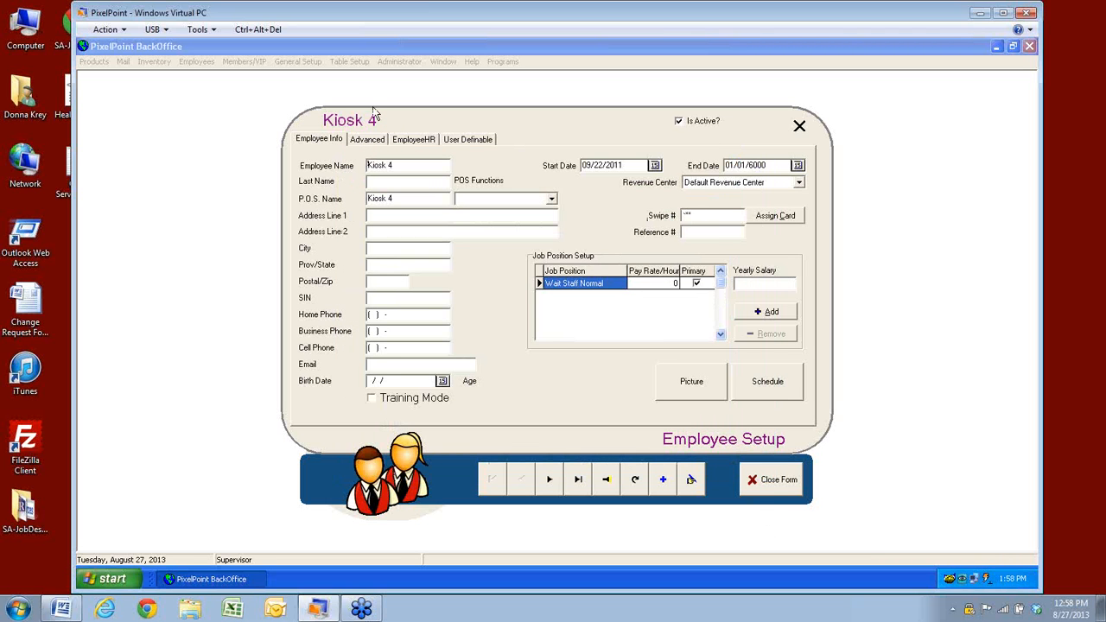
pyautogui.click(363, 145)
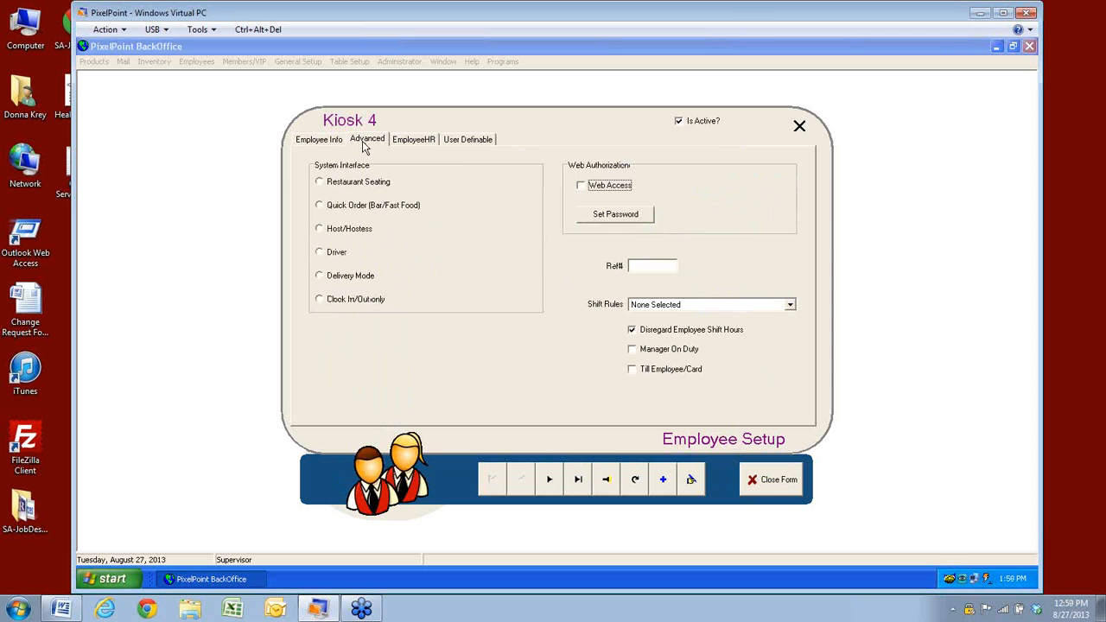
# Enable Till Employee/Card and lock Kiosk 4's till card to Station 4
pyautogui.click(632, 370)
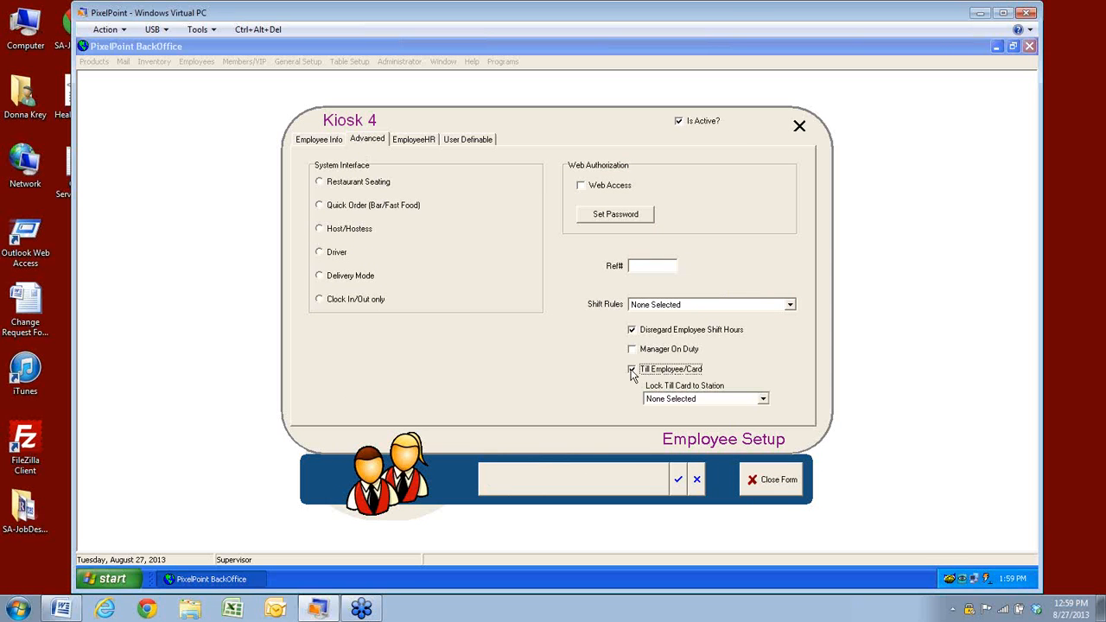
pyautogui.click(763, 400)
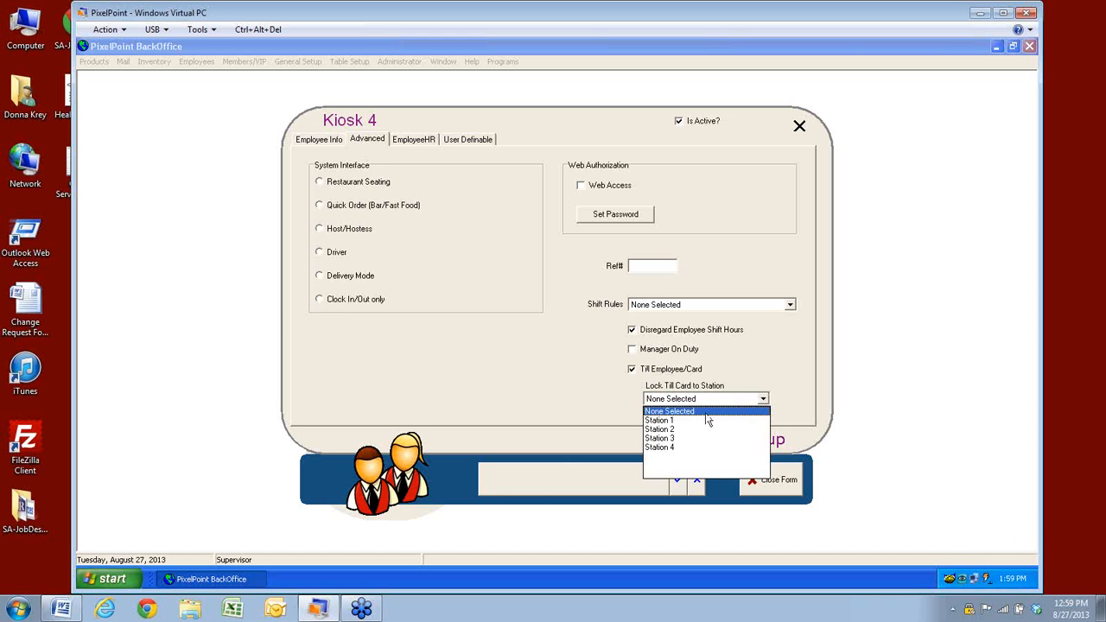
pyautogui.click(653, 448)
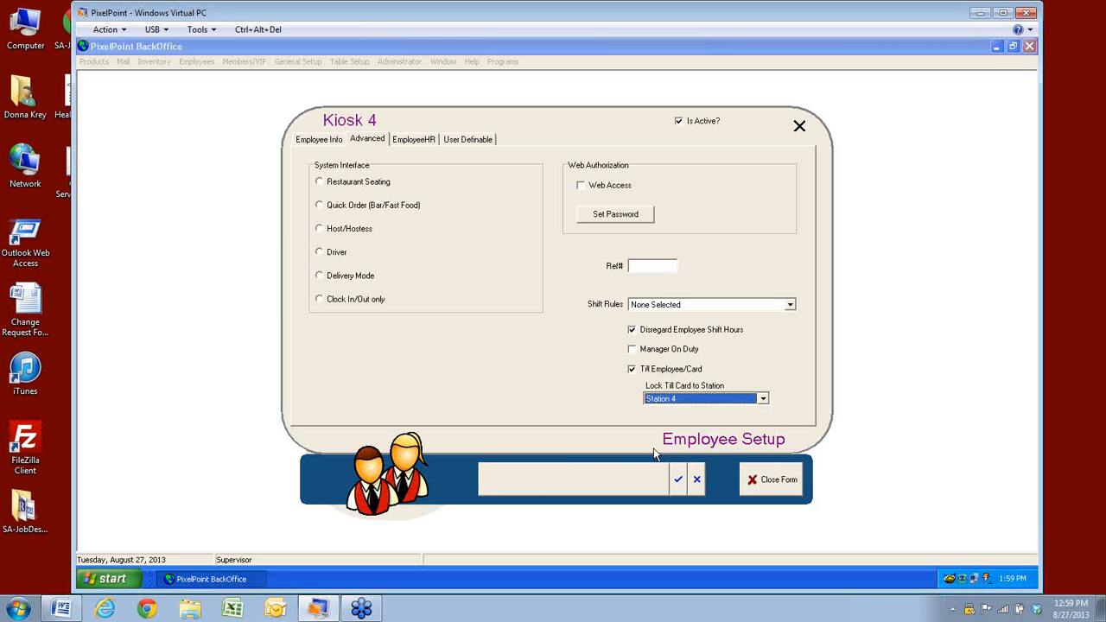
# Return to Kiosk 4's Employee Info and drop down the revenue center list
pyautogui.click(330, 142)
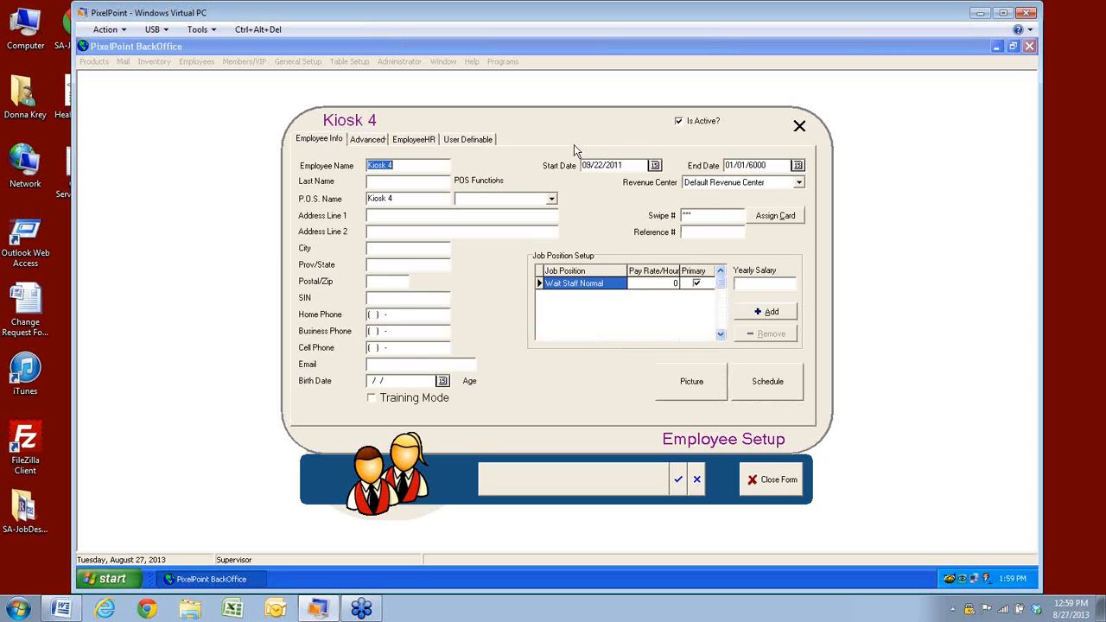
pyautogui.click(370, 142)
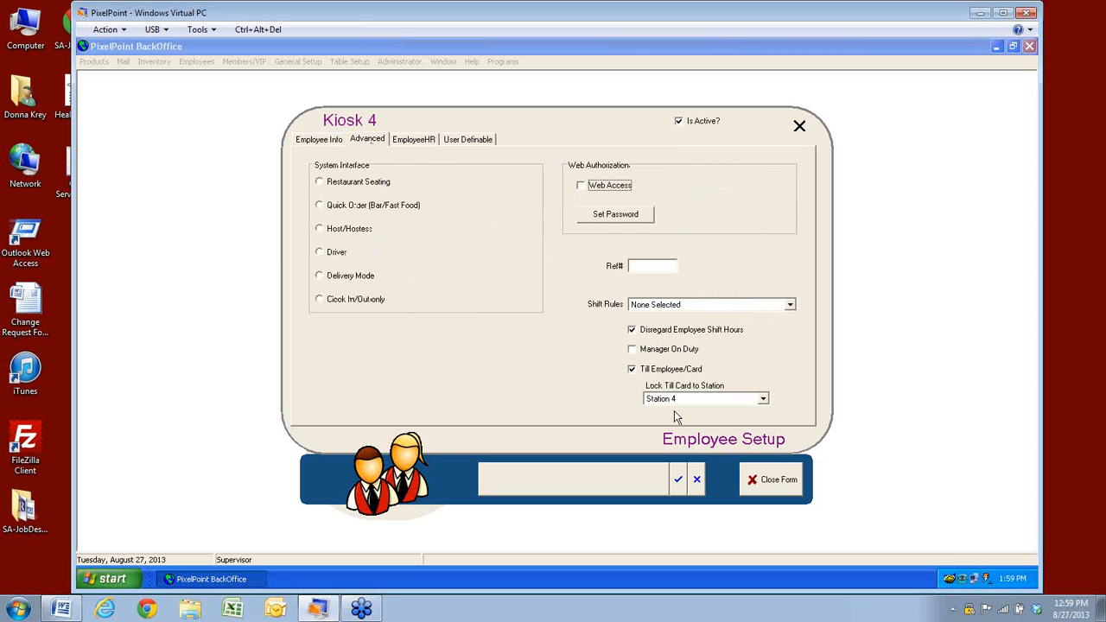
pyautogui.click(309, 138)
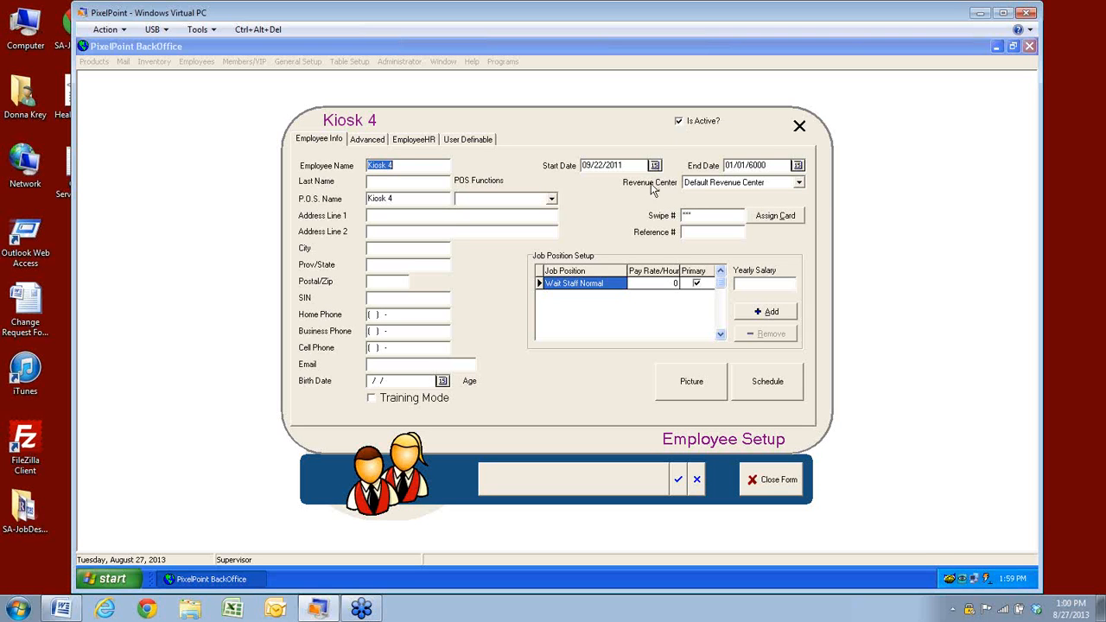
pyautogui.click(798, 183)
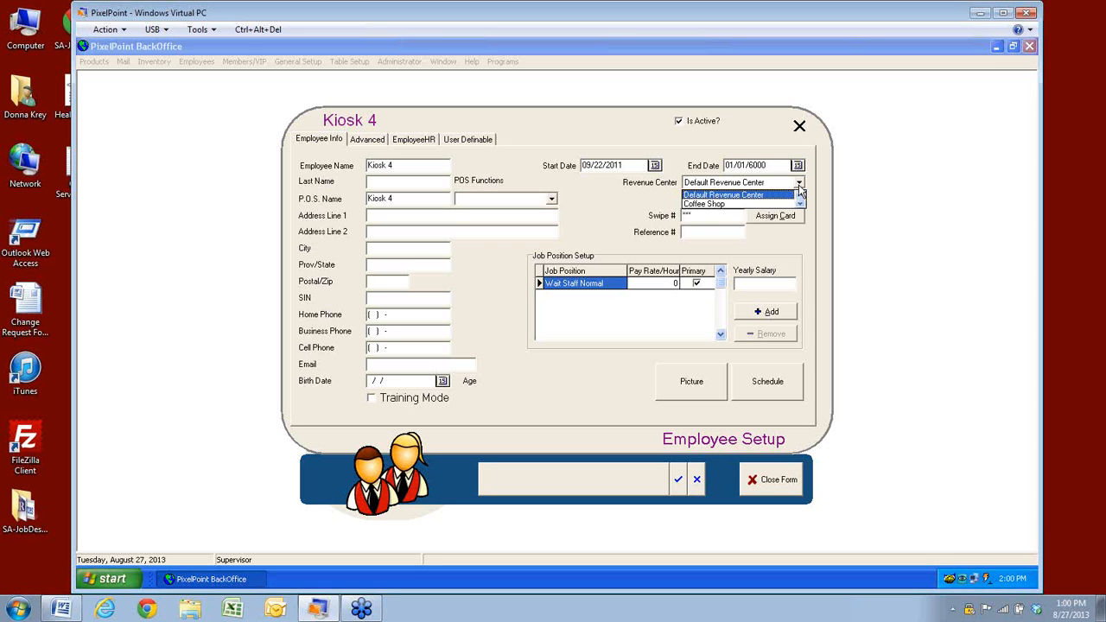
pyautogui.click(795, 250)
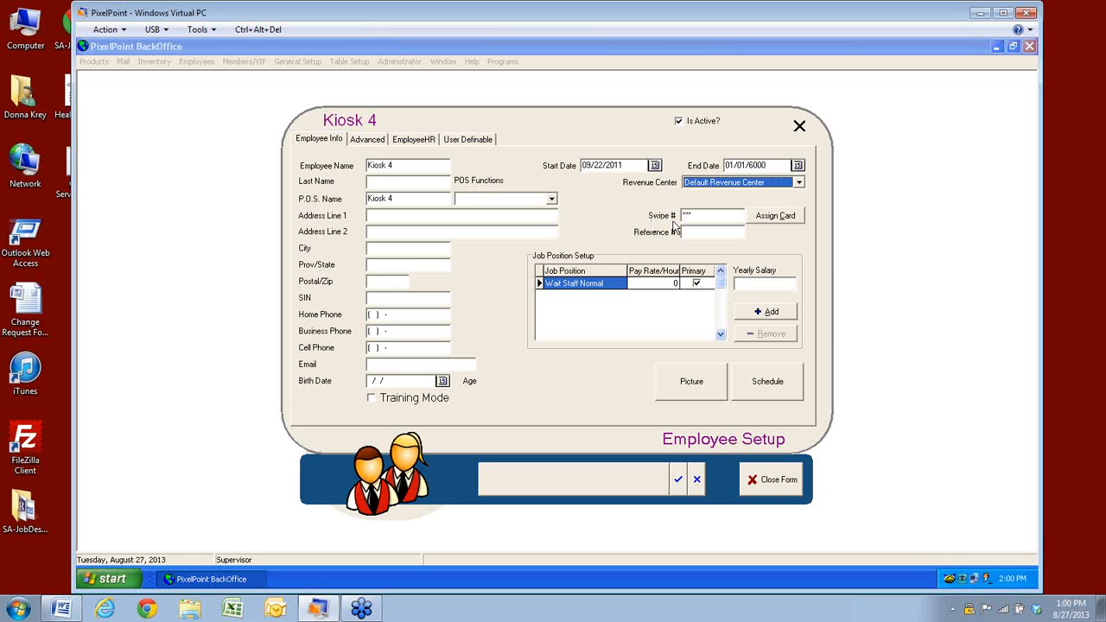
pyautogui.click(696, 215)
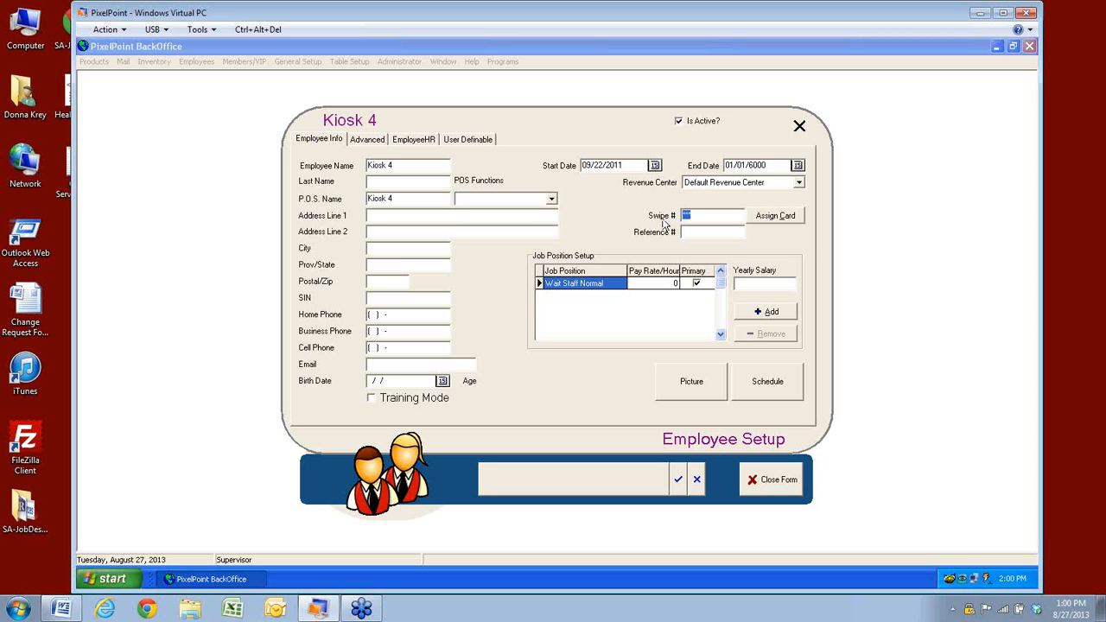
pyautogui.click(776, 219)
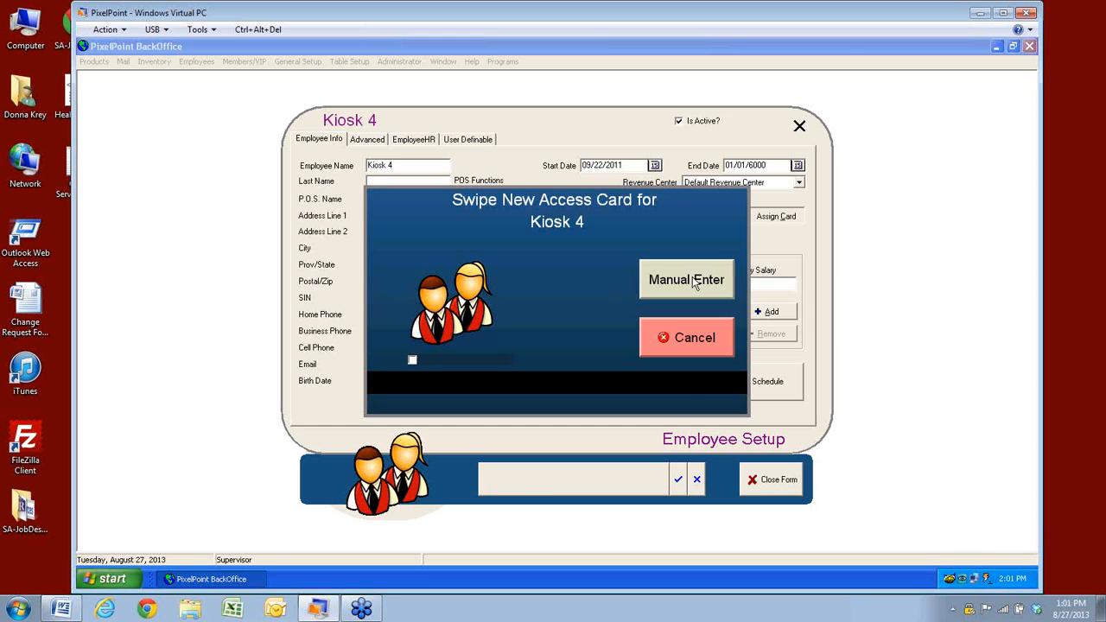
pyautogui.click(671, 289)
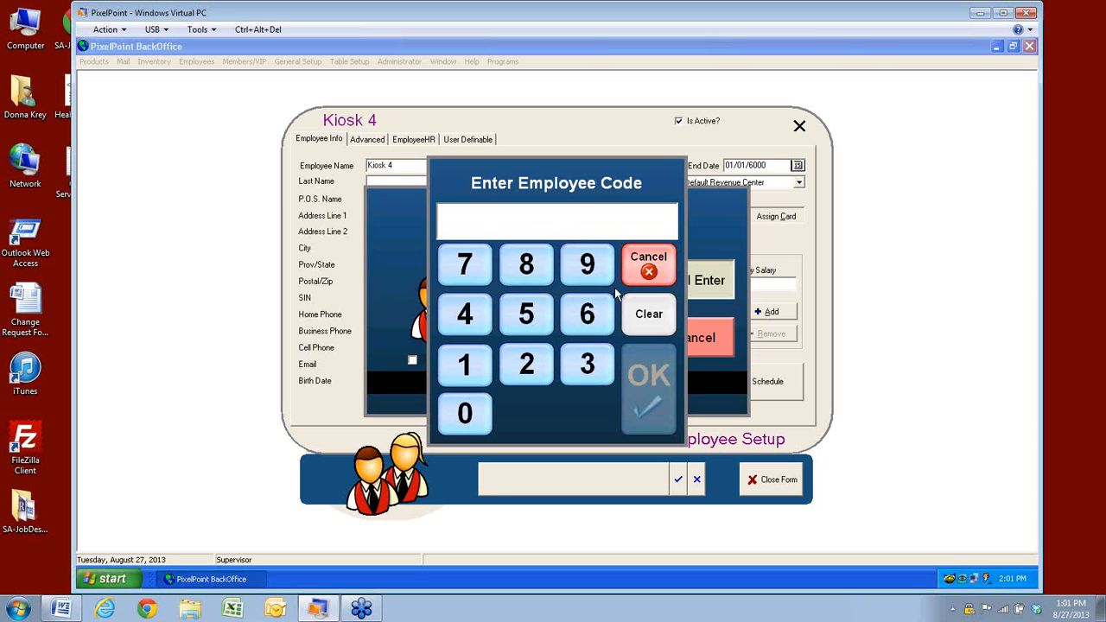
pyautogui.click(659, 273)
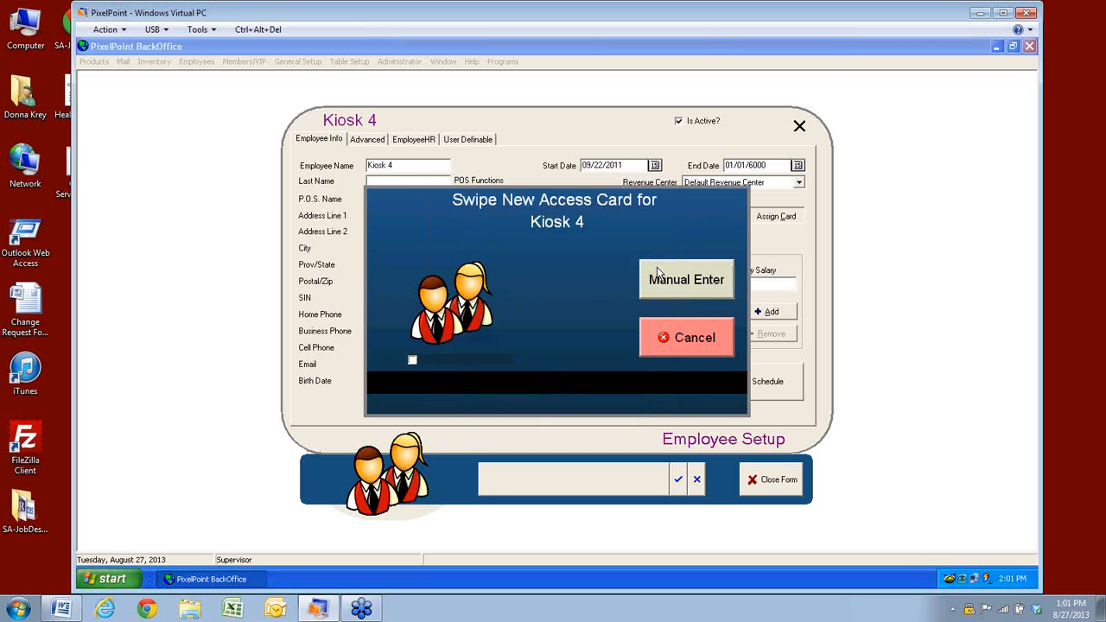
pyautogui.click(663, 343)
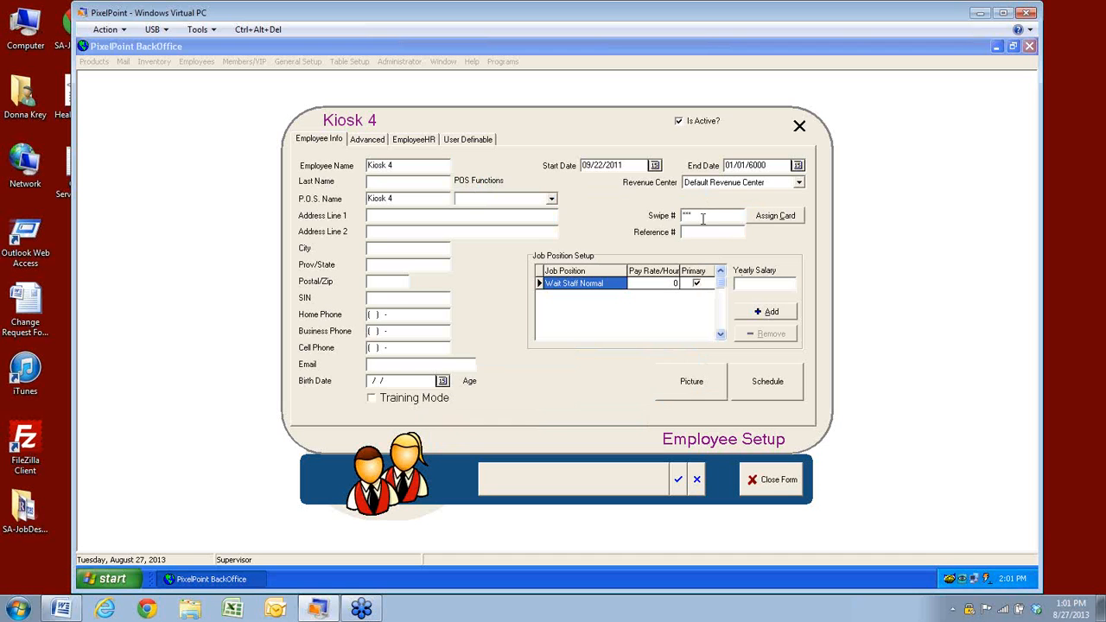
pyautogui.moveTo(697, 218); pyautogui.dragTo(677, 218)
# Save the Kiosk 4 record and load another employee's record through Search
pyautogui.click(689, 233)
pyautogui.click(676, 482)
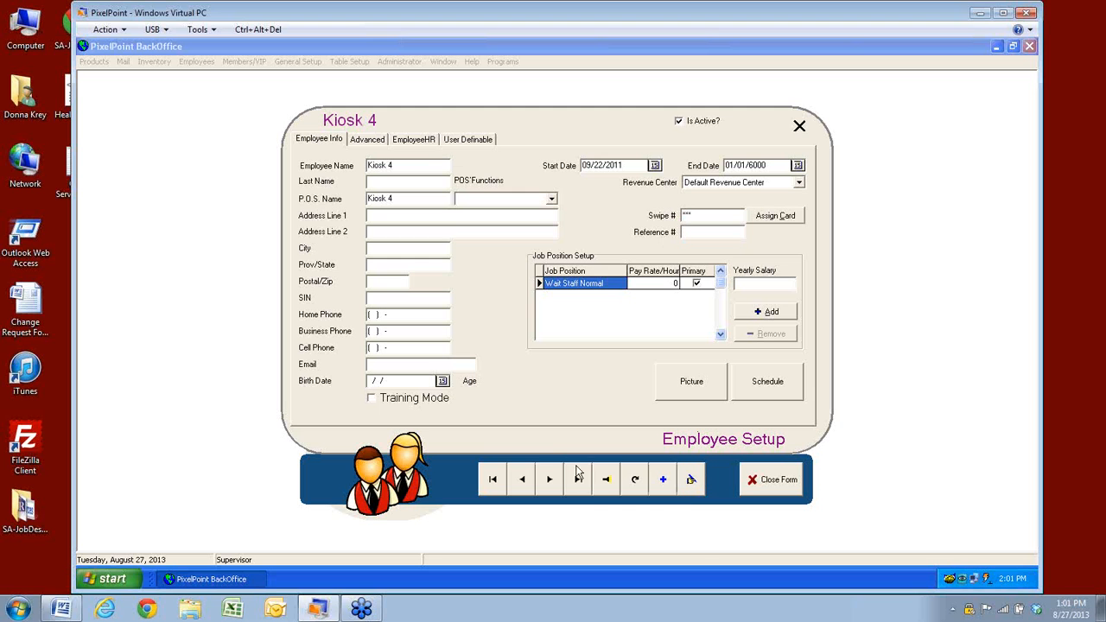
pyautogui.click(603, 489)
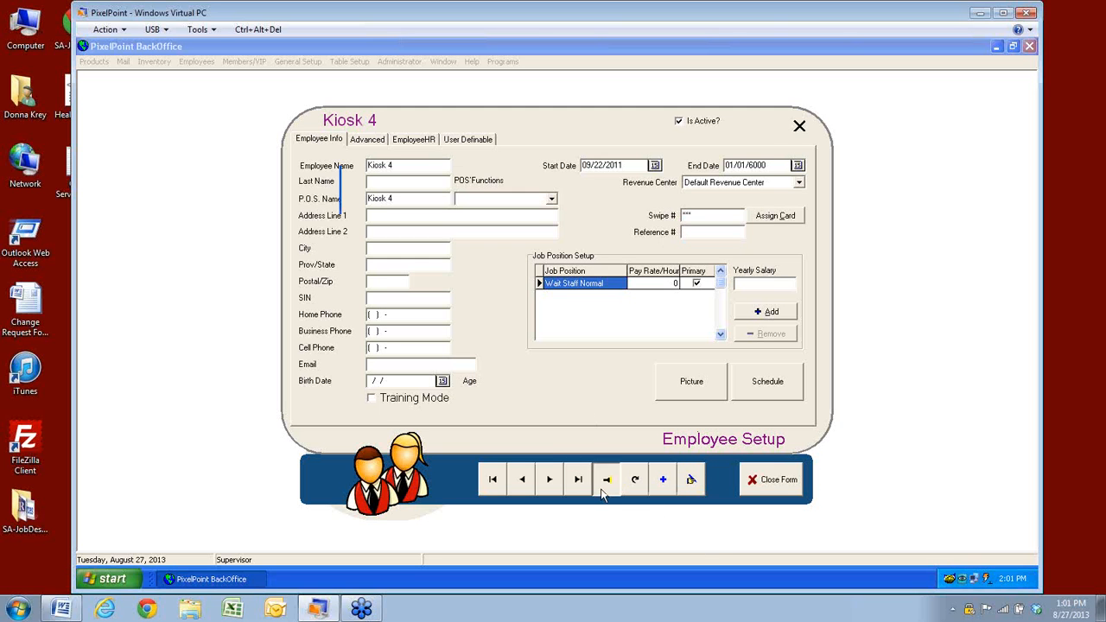
pyautogui.click(384, 326)
pyautogui.click(721, 455)
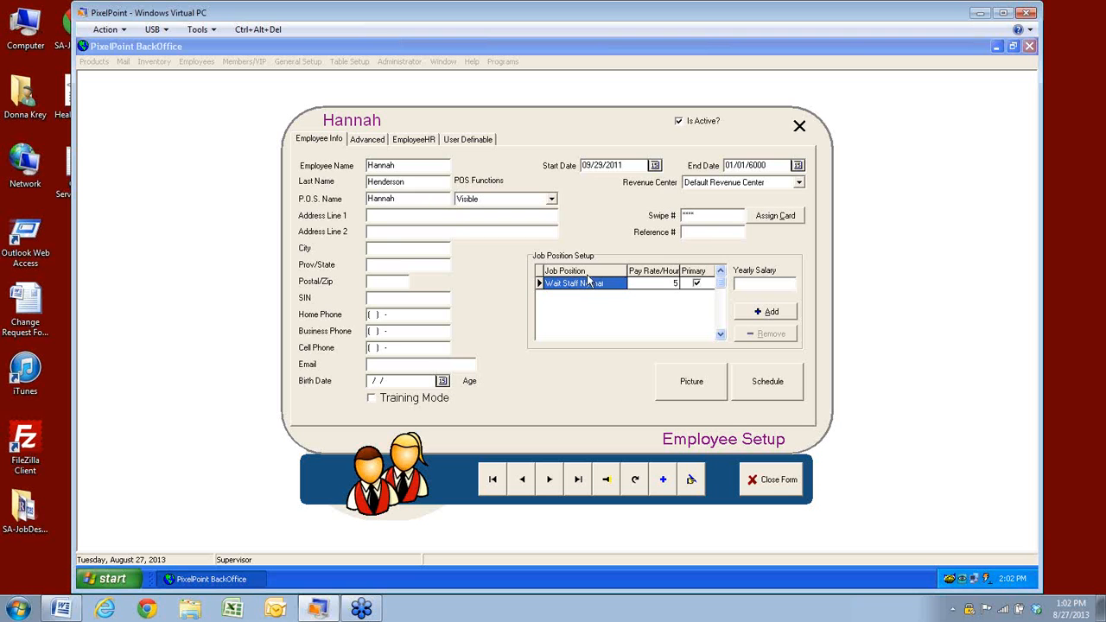
# Add a job position, opening the list from Clock IN-OUT Only to System Administrators
pyautogui.click(766, 312)
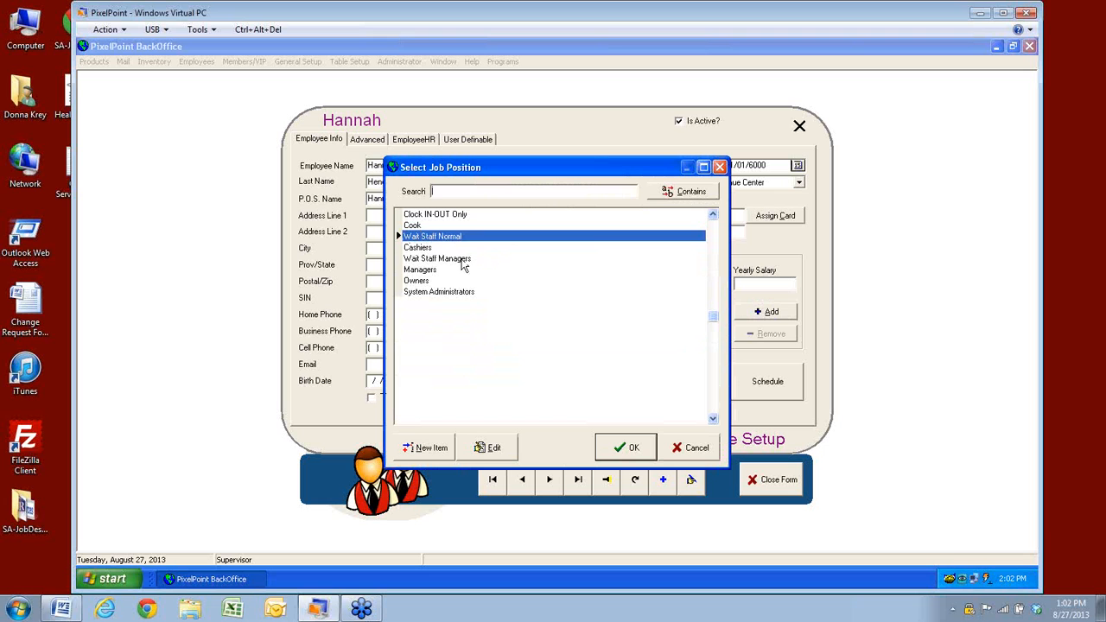
# Add Wait Staff Managers at a pay rate of 6 per hour and bring up the employee's picture dialog
pyautogui.click(449, 261)
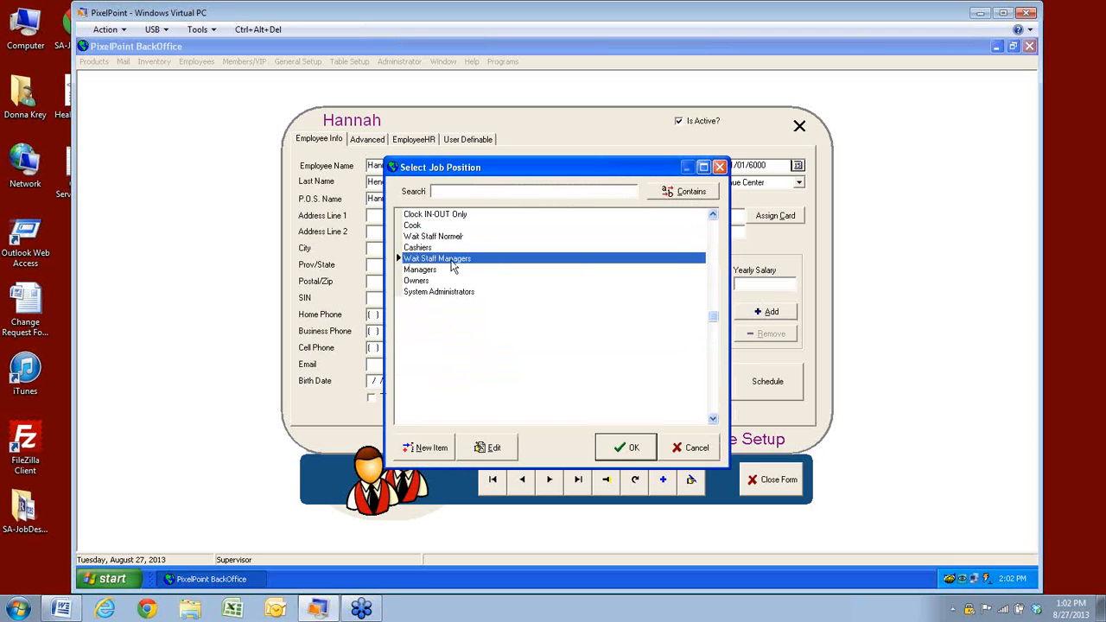
pyautogui.click(631, 447)
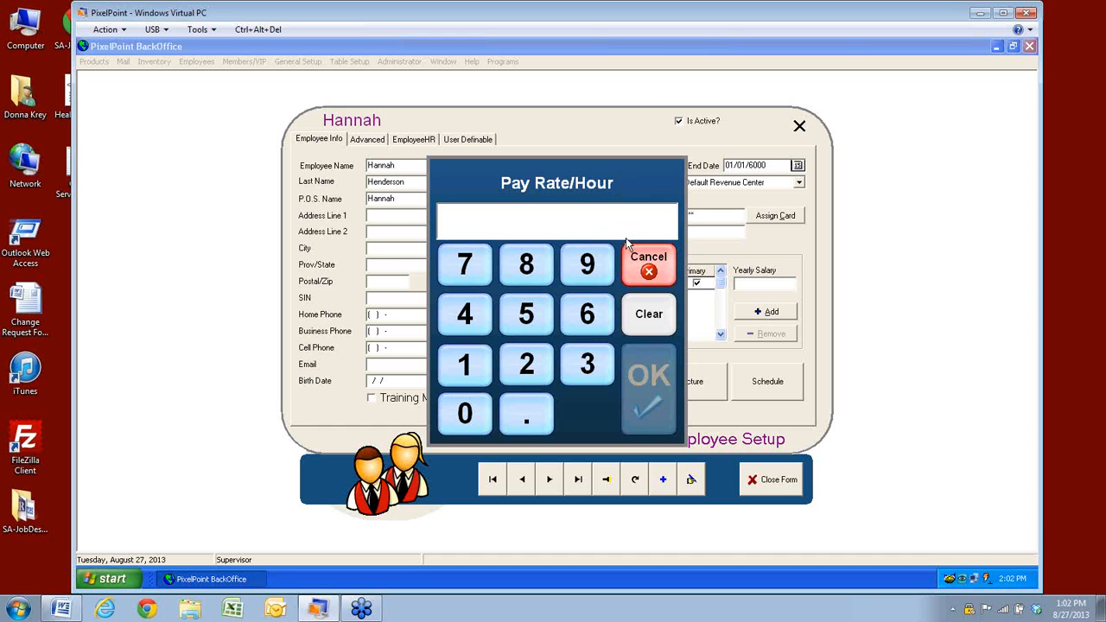
pyautogui.click(589, 317)
pyautogui.click(648, 381)
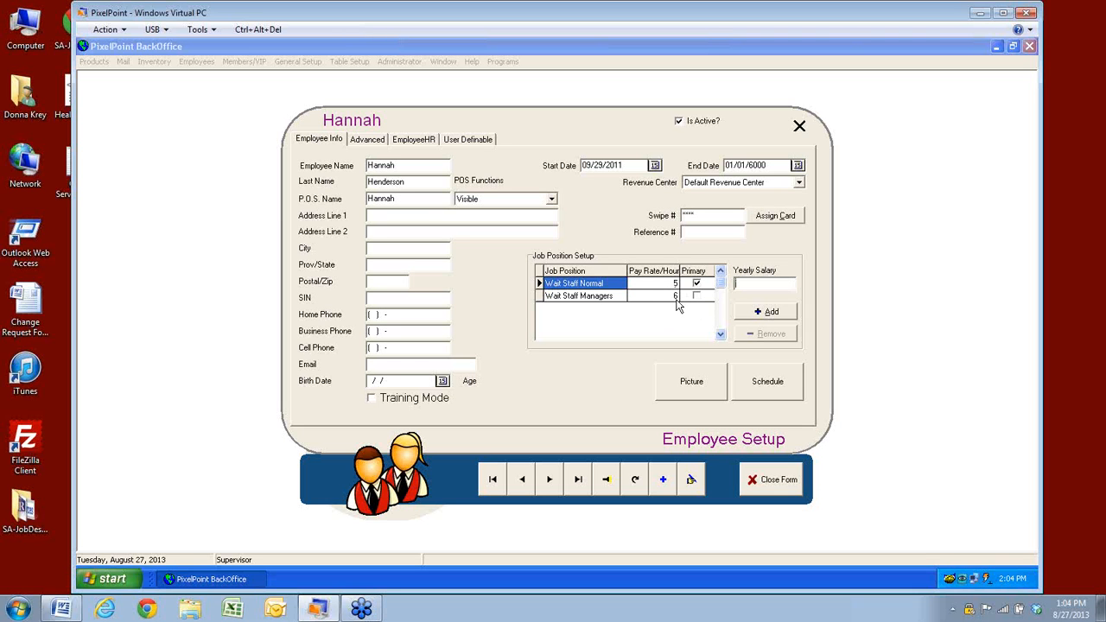
pyautogui.click(696, 387)
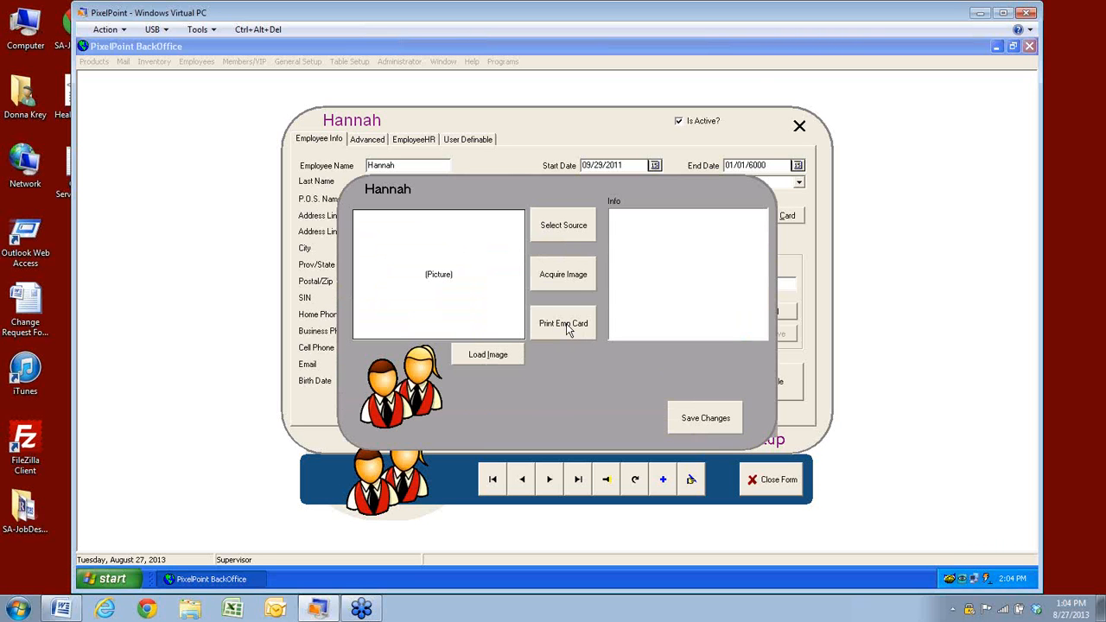
# Close the photo dialog with the picture unchanged and bring up the Employee Schedule Form
pyautogui.click(724, 424)
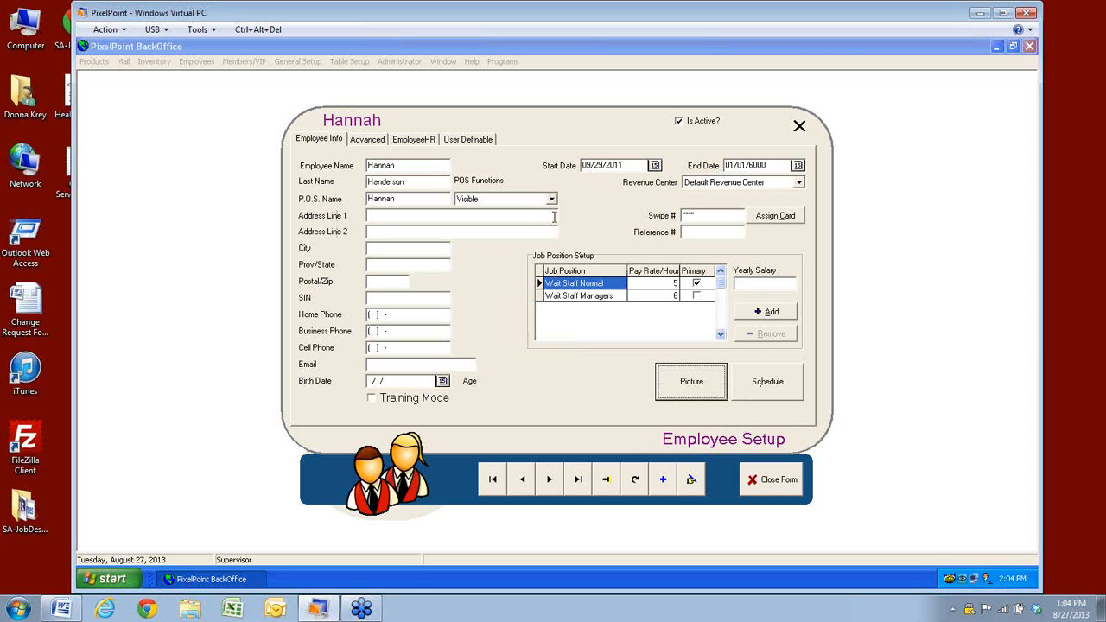
pyautogui.click(793, 386)
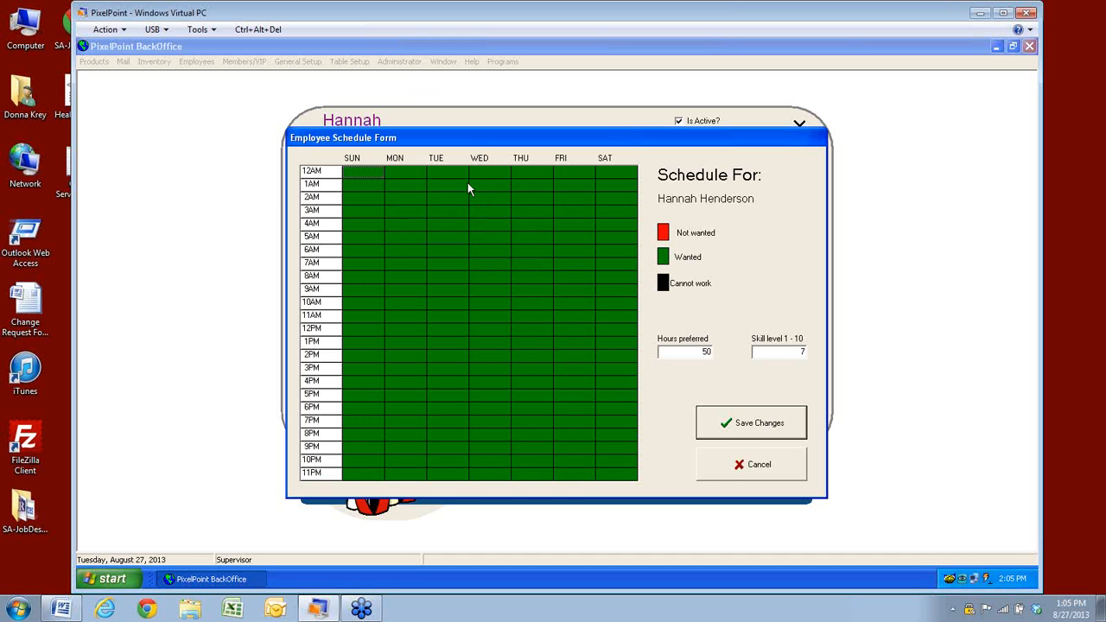
# Mark all of Tuesday as Cannot work and all of Sunday as Not wanted
pyautogui.moveTo(450, 171); pyautogui.dragTo(450, 438)
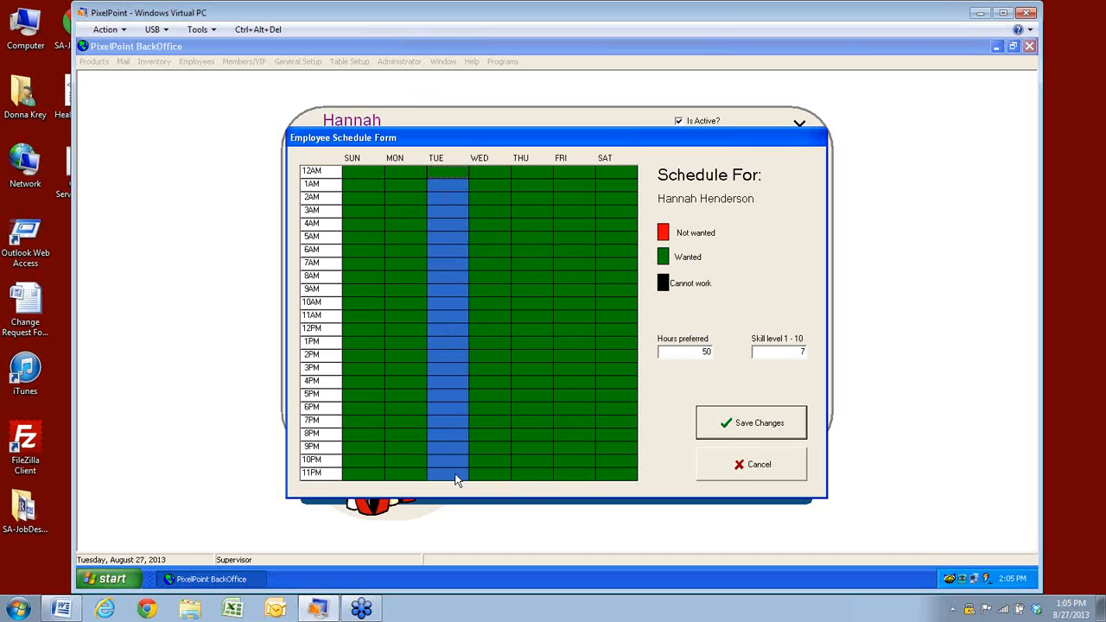
pyautogui.click(664, 287)
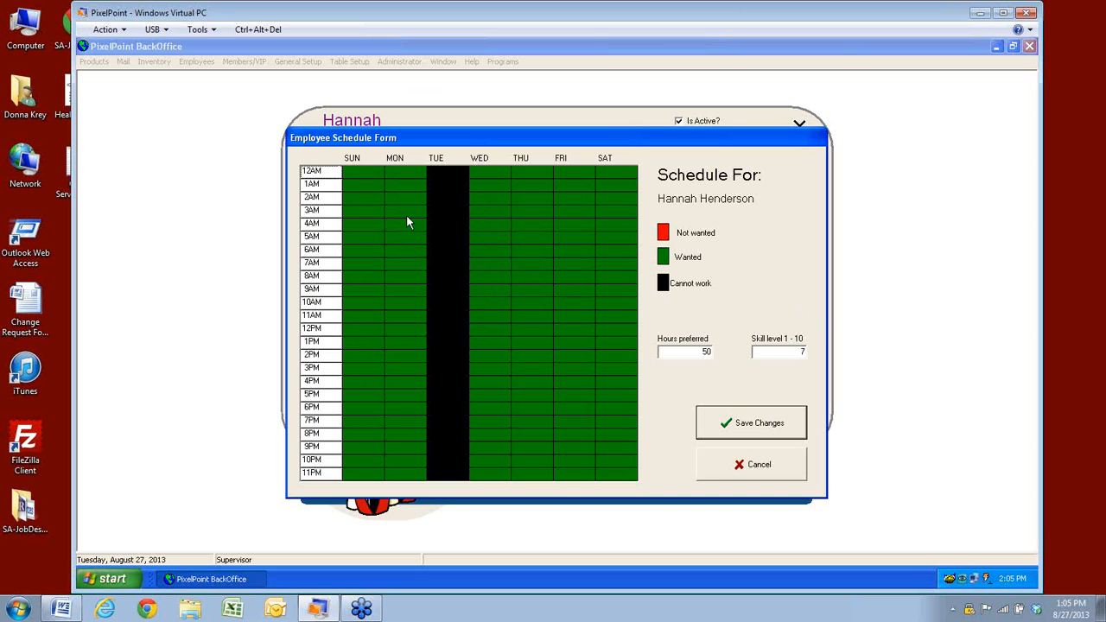
pyautogui.moveTo(371, 178); pyautogui.dragTo(375, 451)
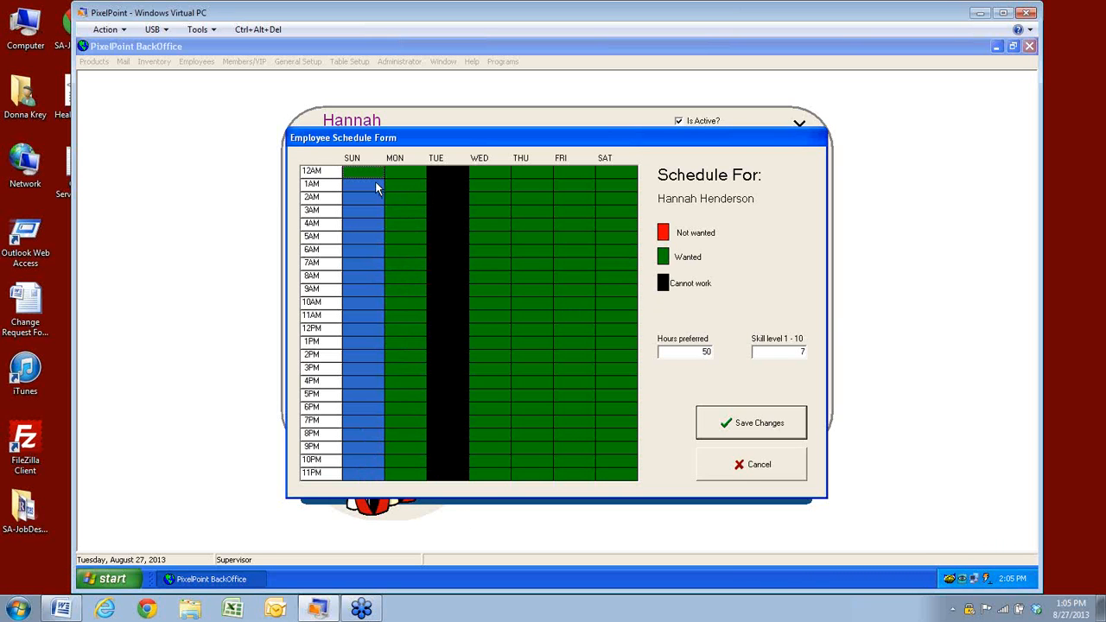
pyautogui.click(663, 232)
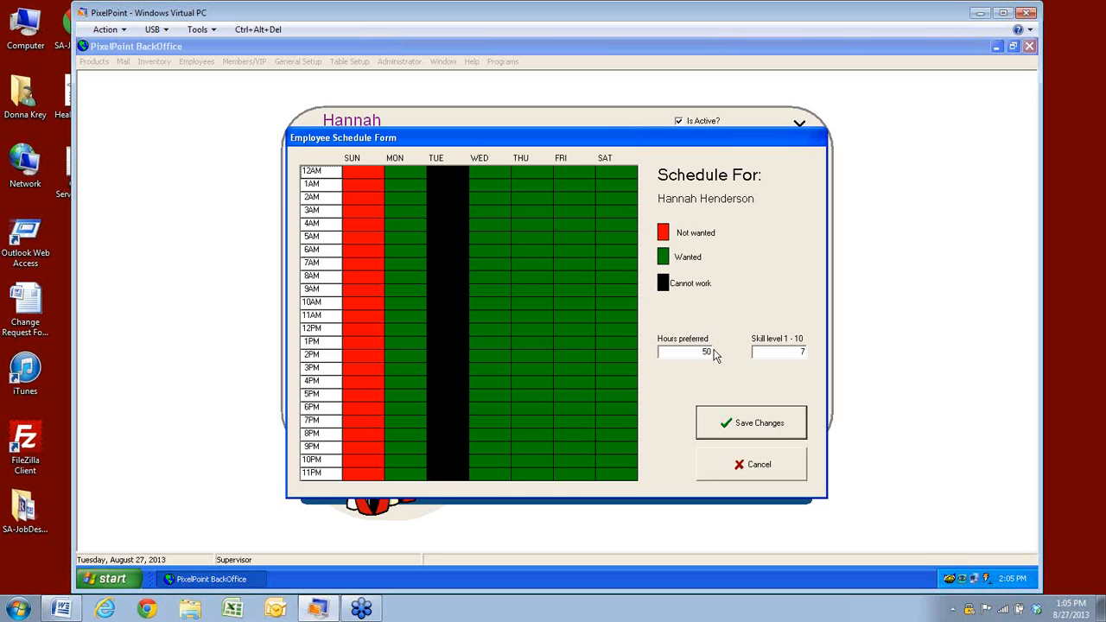
# Change Hours preferred from 50 to 30
pyautogui.moveTo(709, 352); pyautogui.dragTo(660, 352)
pyautogui.write('30')
pyautogui.click(775, 351)
# Save the schedule and bring up the employee's EmployeeHR details
pyautogui.click(764, 418)
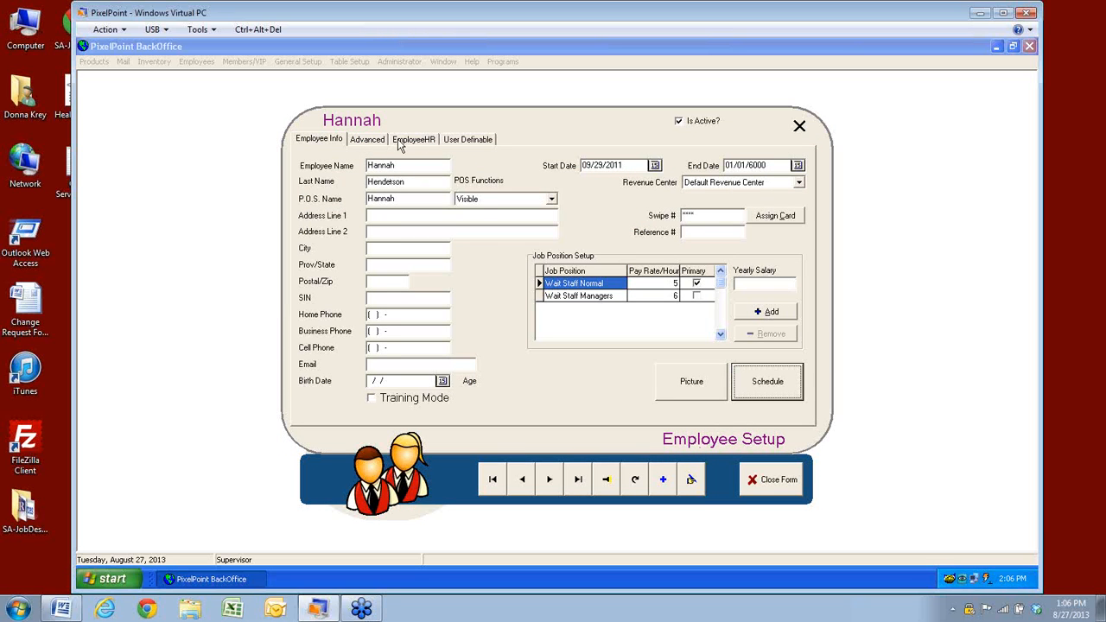
pyautogui.click(400, 146)
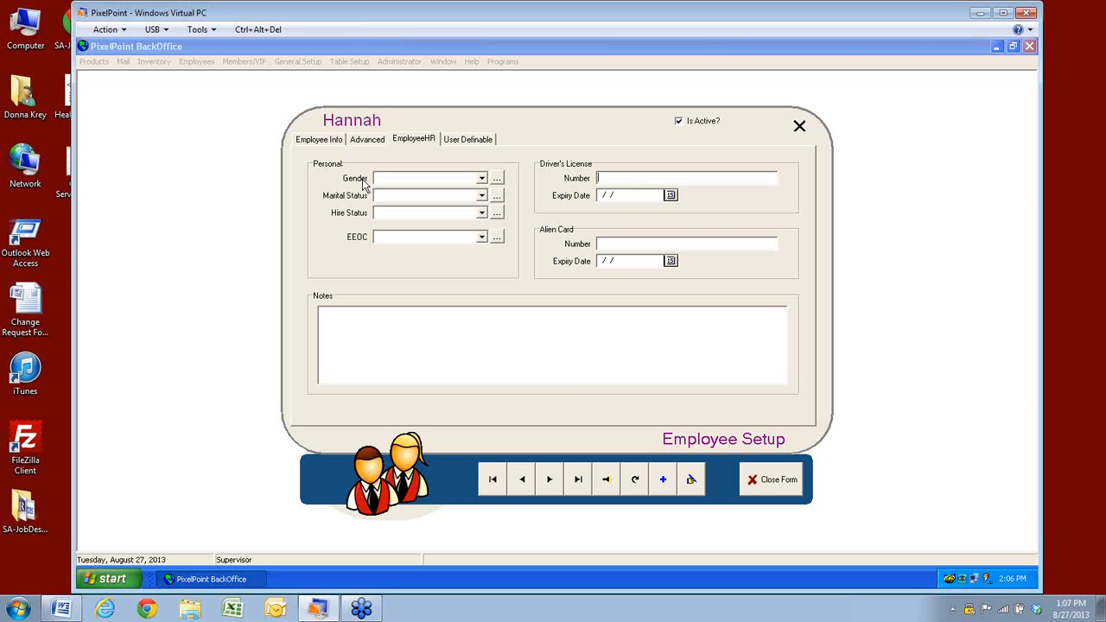
# Review the Gender and Marital Status options and the gender lookup list, leaving both blank
pyautogui.click(483, 179)
pyautogui.click(482, 179)
pyautogui.click(482, 180)
pyautogui.click(482, 179)
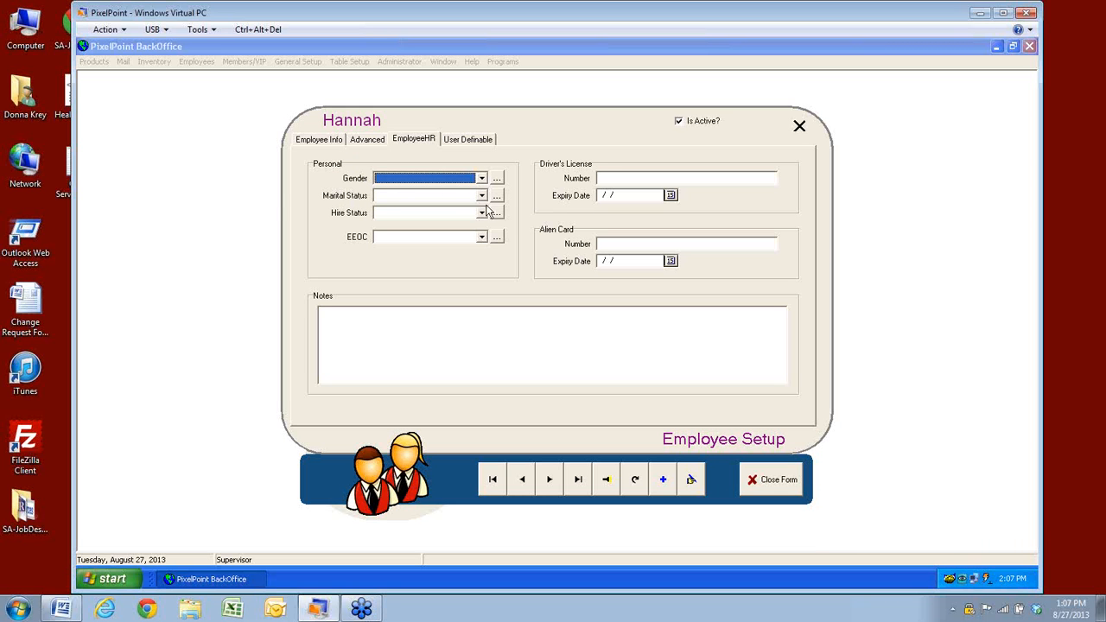
pyautogui.click(482, 197)
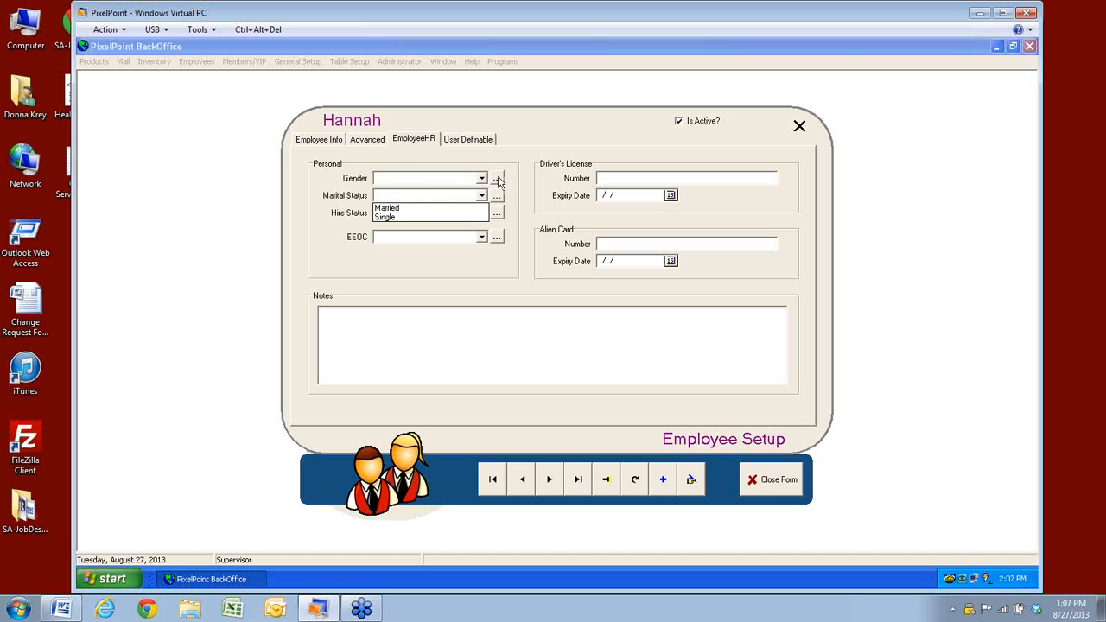
pyautogui.click(499, 178)
pyautogui.click(496, 179)
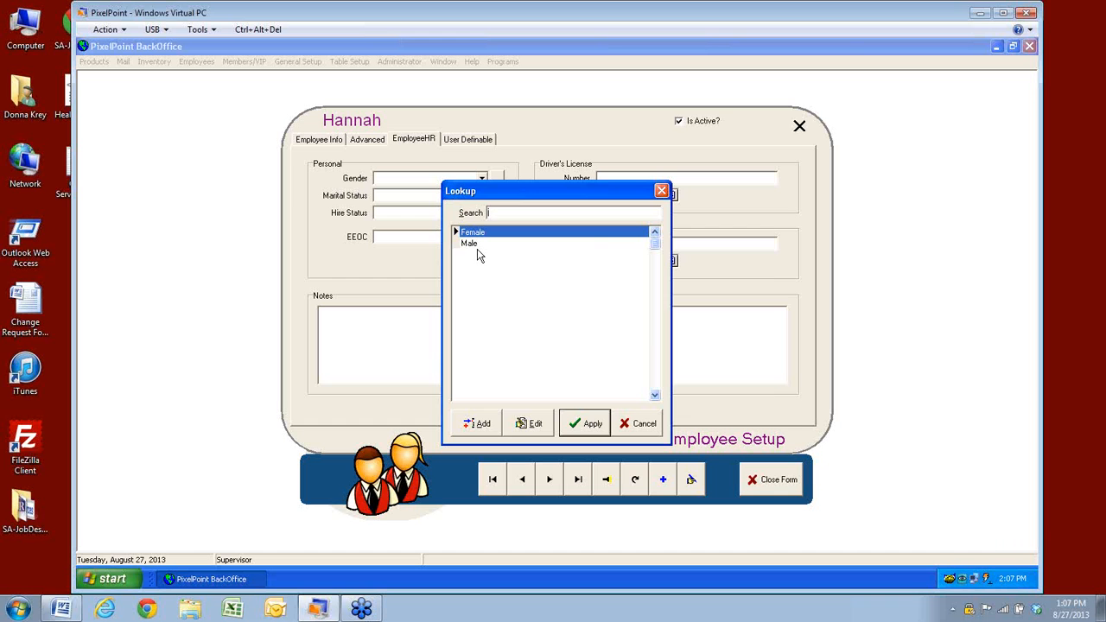
pyautogui.click(647, 429)
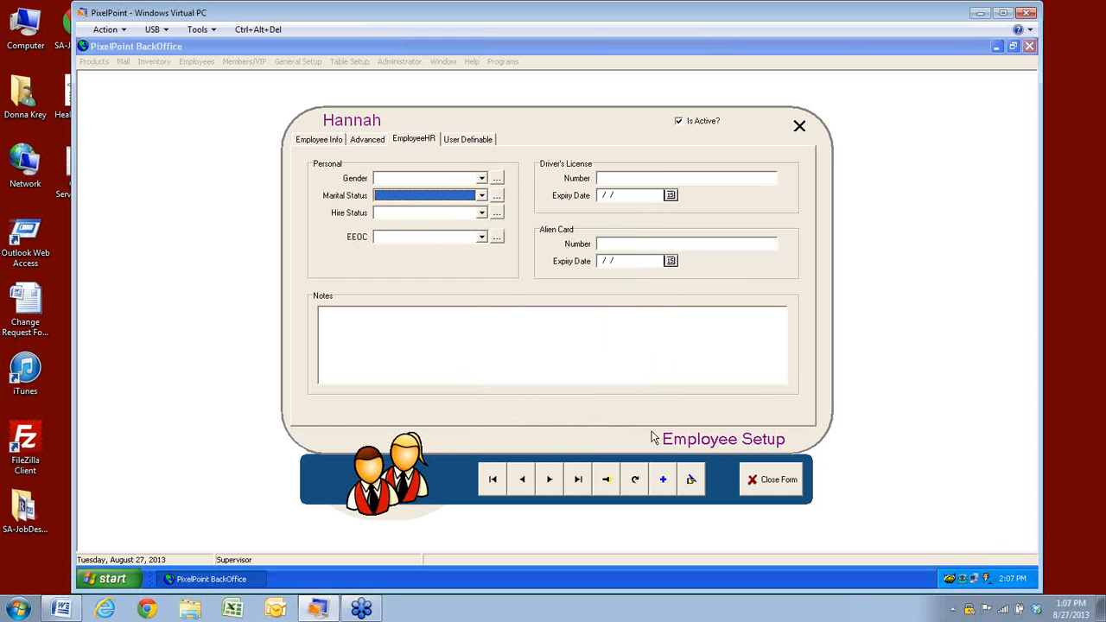
# Review the Hire Status and EEOC options, closing both without selecting a value
pyautogui.click(482, 213)
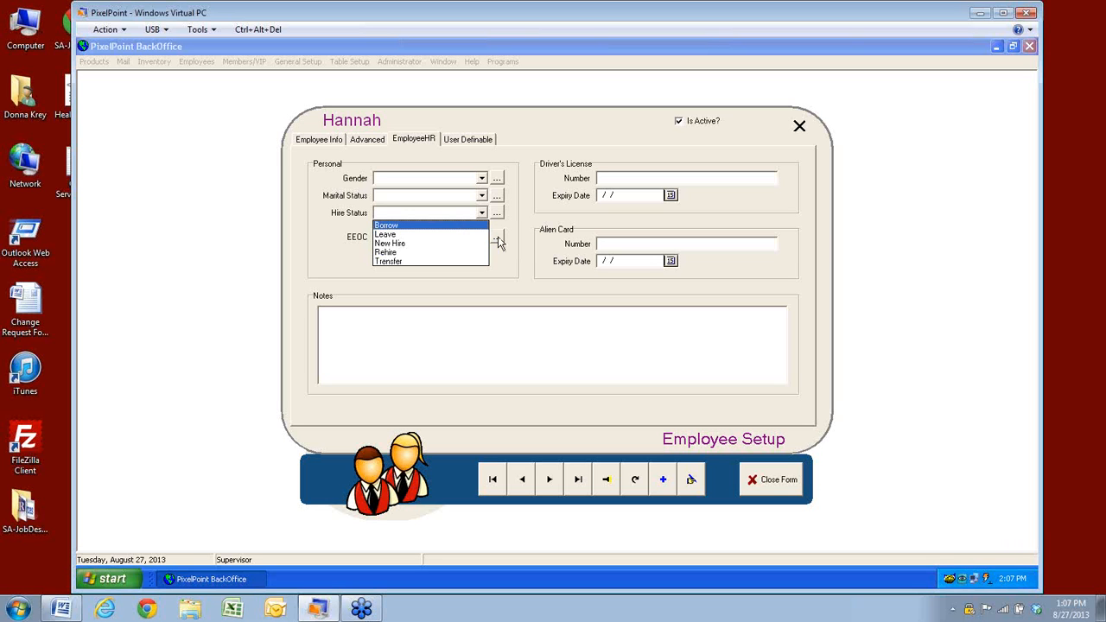
pyautogui.click(504, 259)
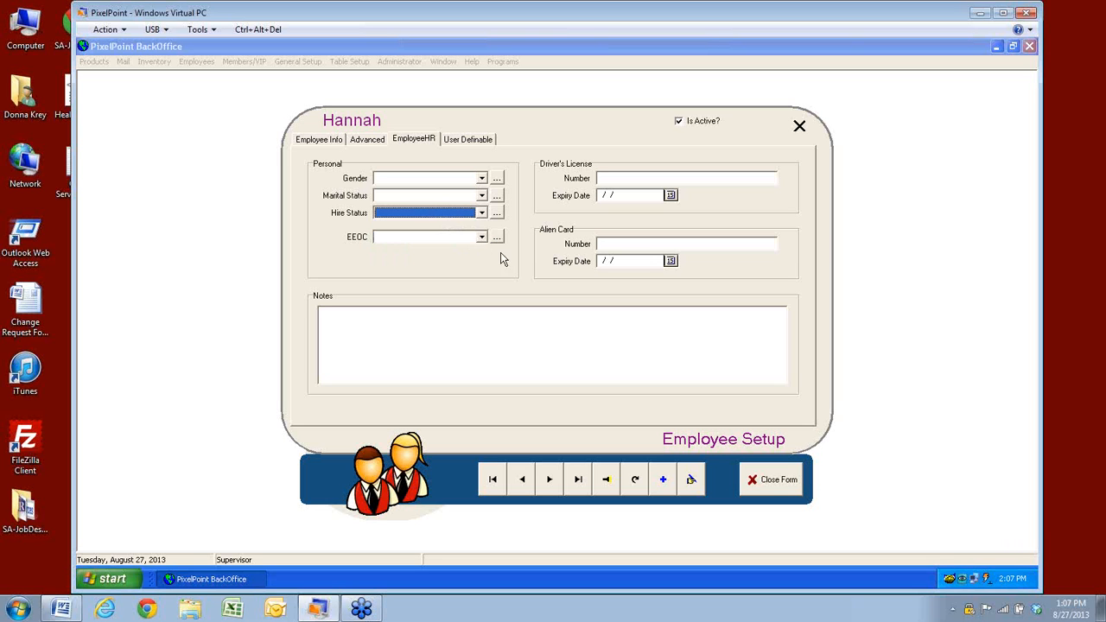
pyautogui.click(482, 238)
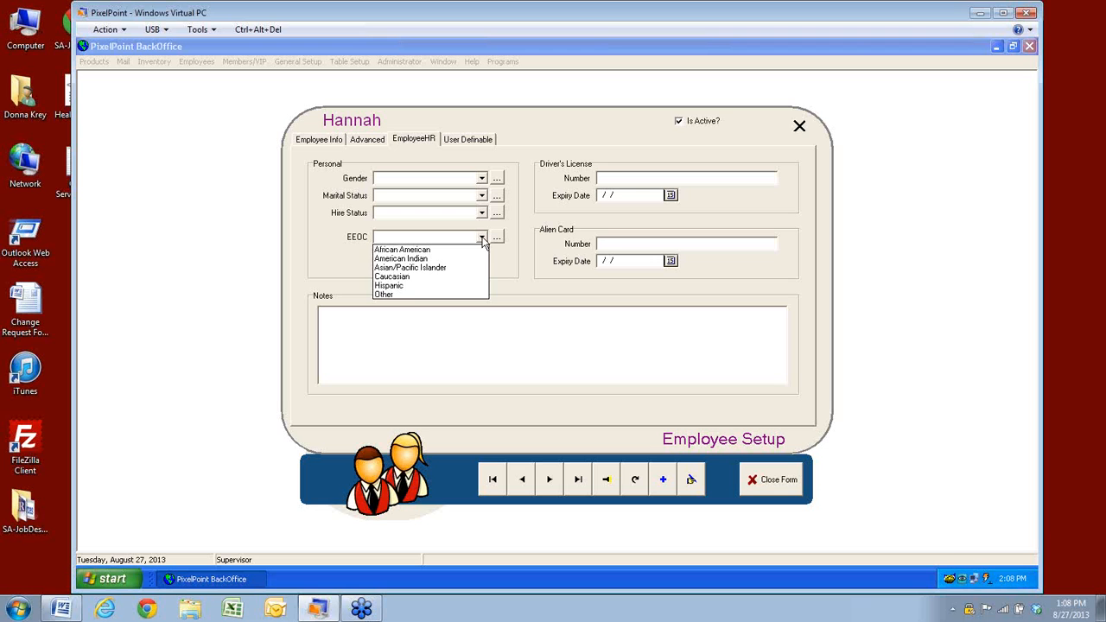
pyautogui.click(629, 177)
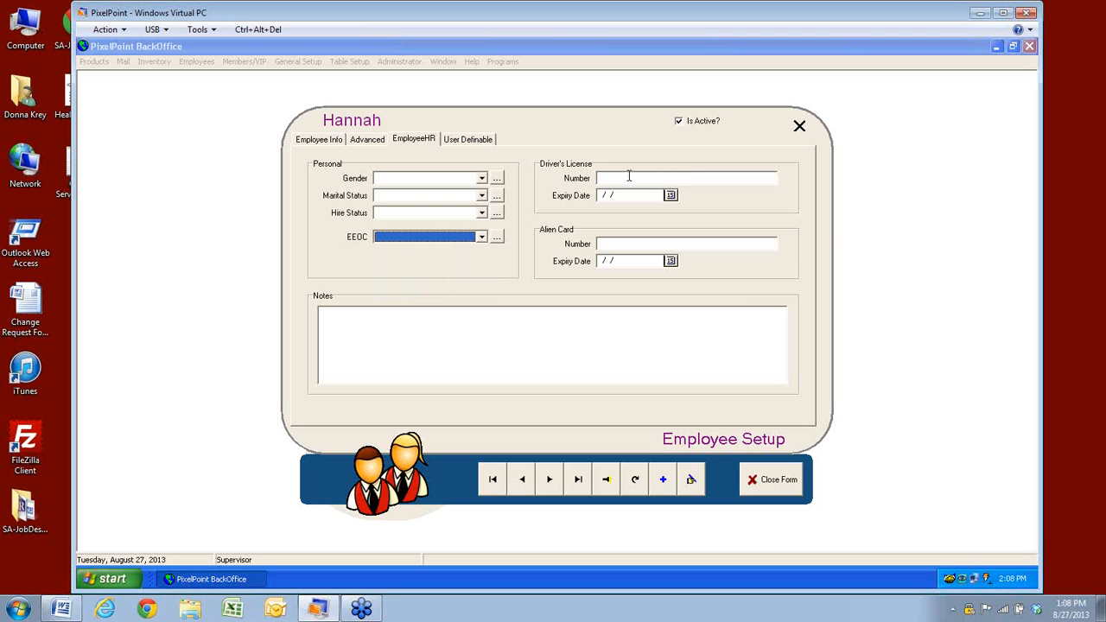
# Pass over the licence expiry and Alien Card fields, then show the User Definable fields
pyautogui.click(630, 195)
pyautogui.click(638, 243)
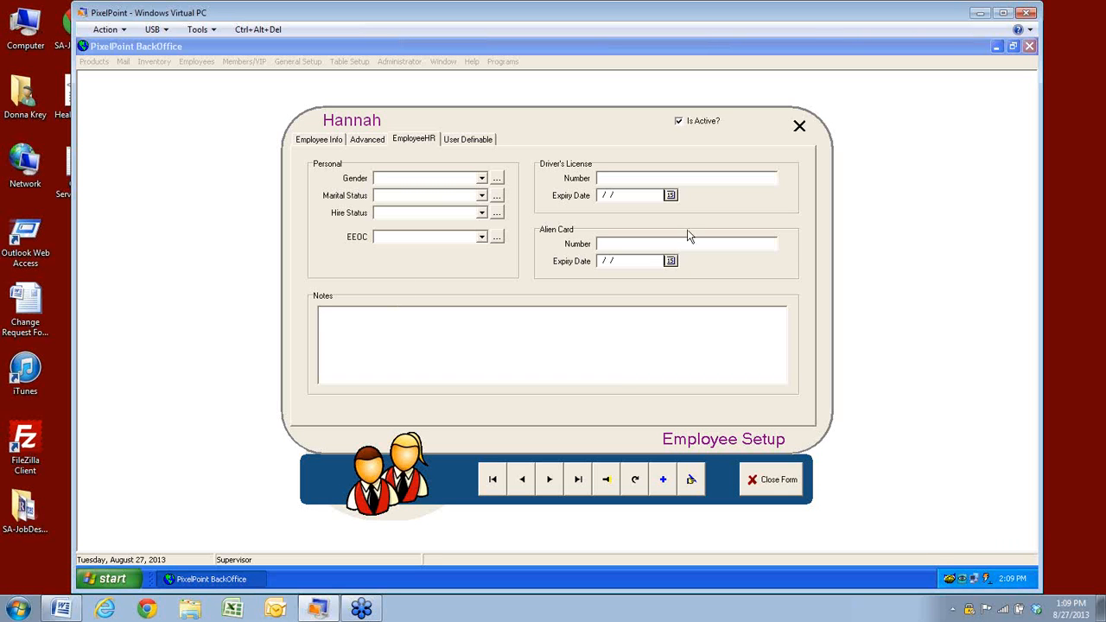
pyautogui.click(473, 141)
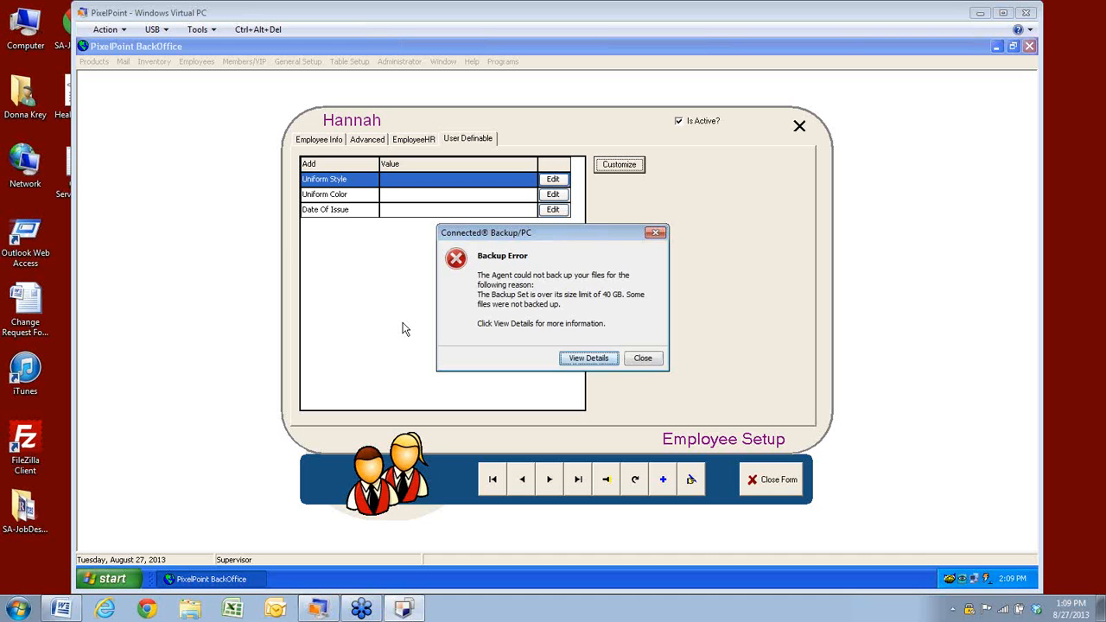
# Dismiss the two backup notices and set Uniform Style to Casual
pyautogui.click(644, 362)
pyautogui.click(644, 363)
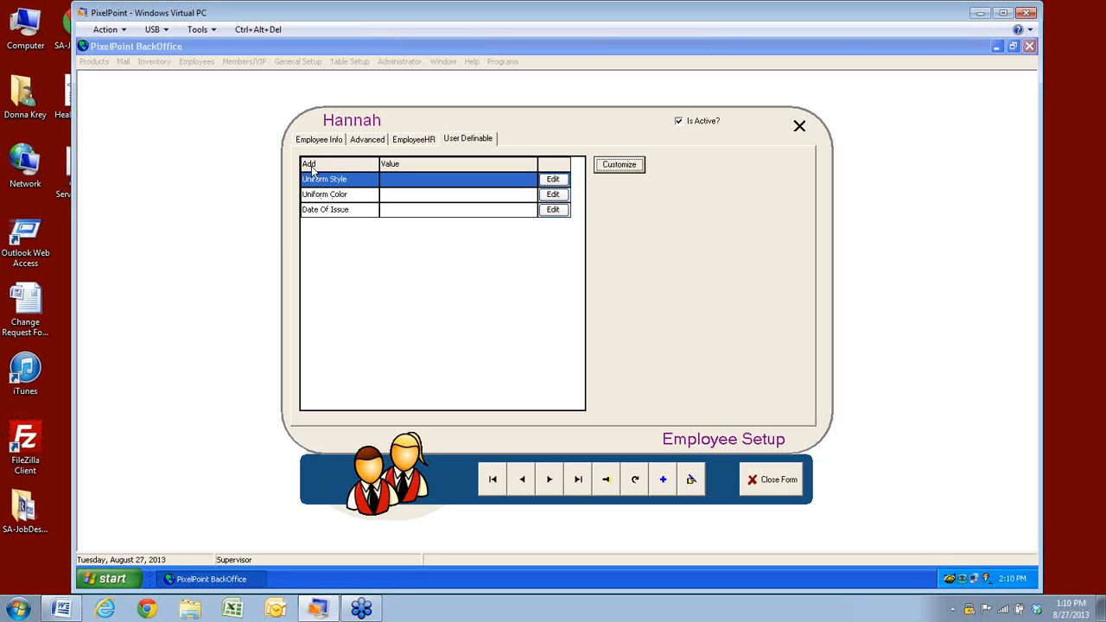
pyautogui.click(554, 182)
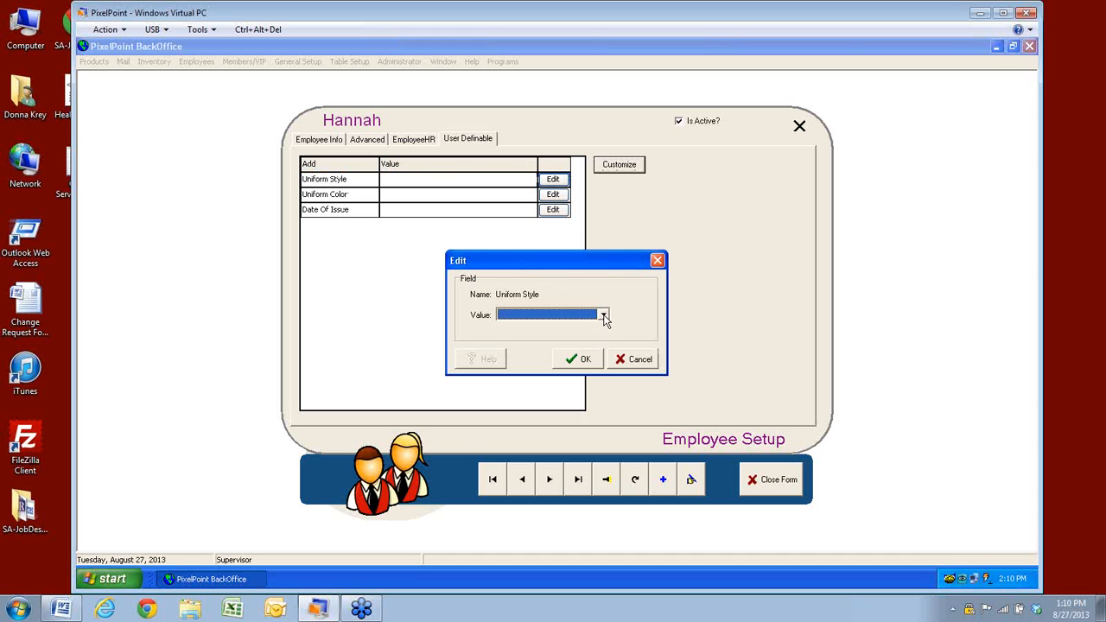
pyautogui.click(603, 317)
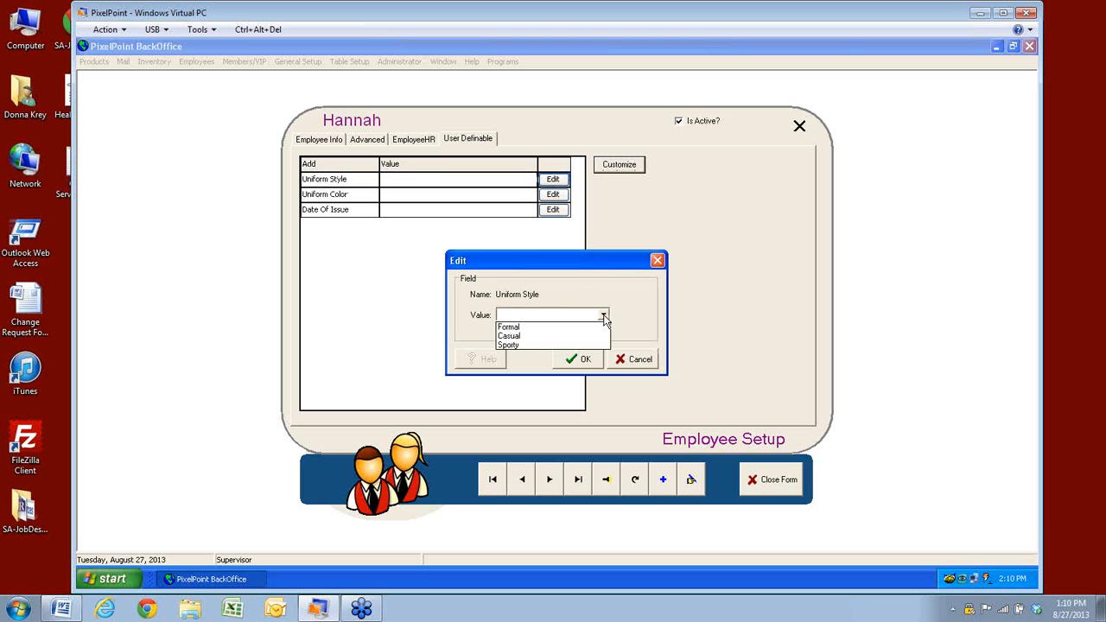
pyautogui.click(519, 336)
pyautogui.click(581, 359)
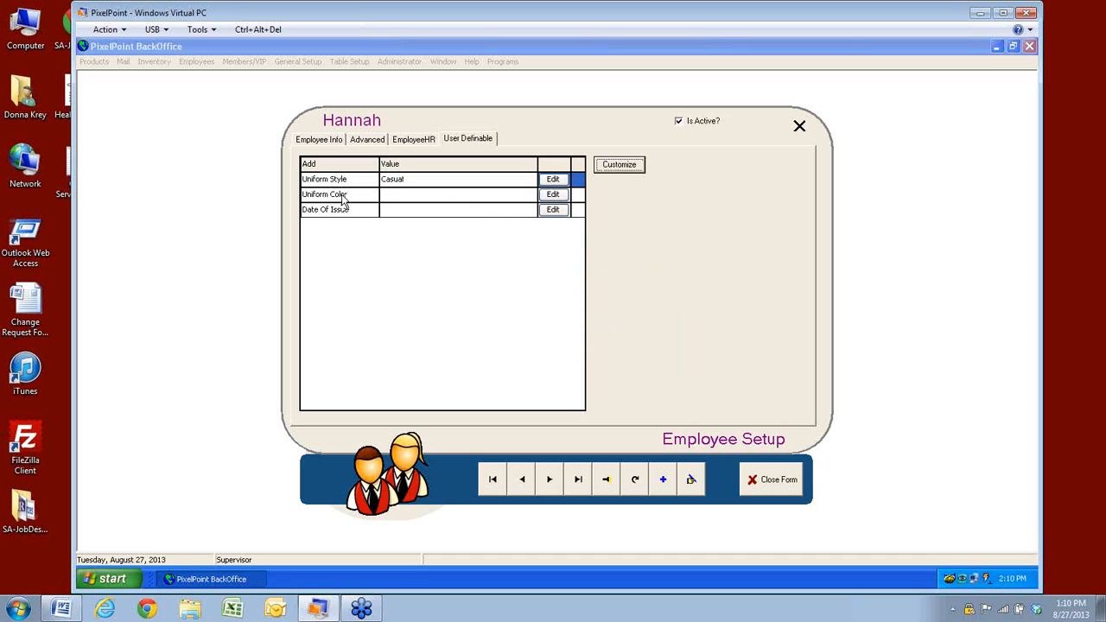
# Set Uniform Color to Gold and Date Of Issue to 8/27/2013, then open Customize Fields
pyautogui.click(554, 195)
pyautogui.click(603, 315)
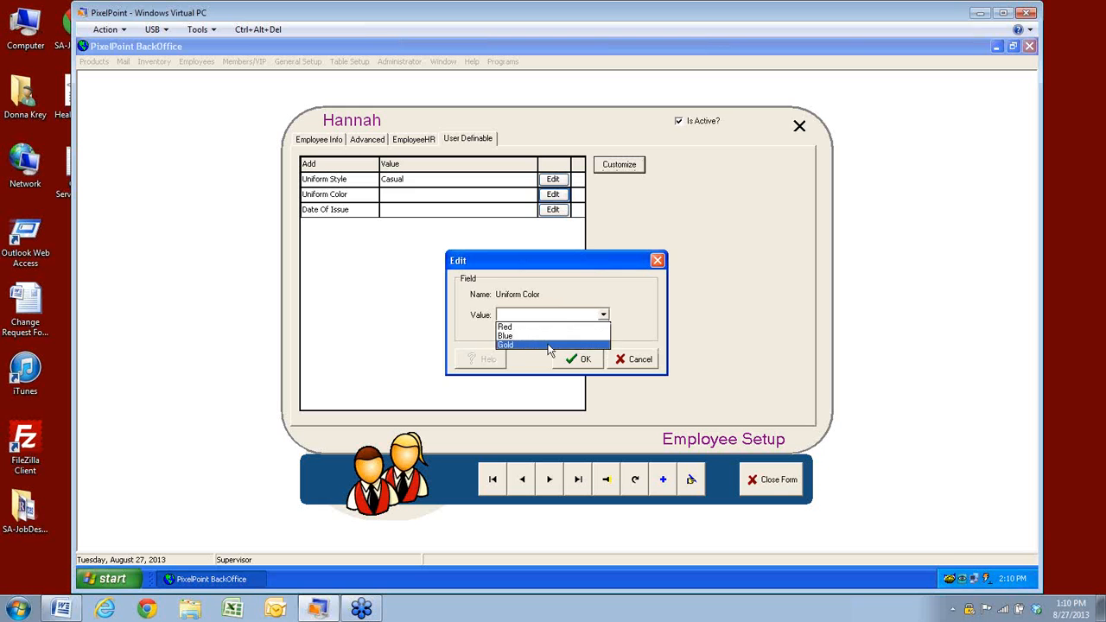
pyautogui.click(535, 344)
pyautogui.click(581, 361)
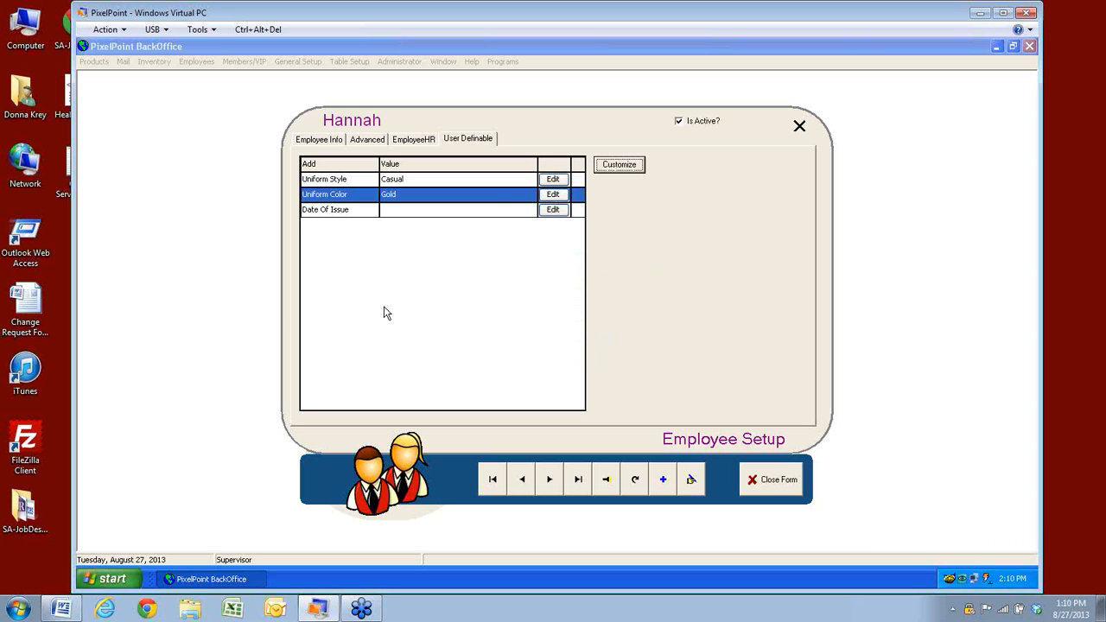
pyautogui.click(556, 210)
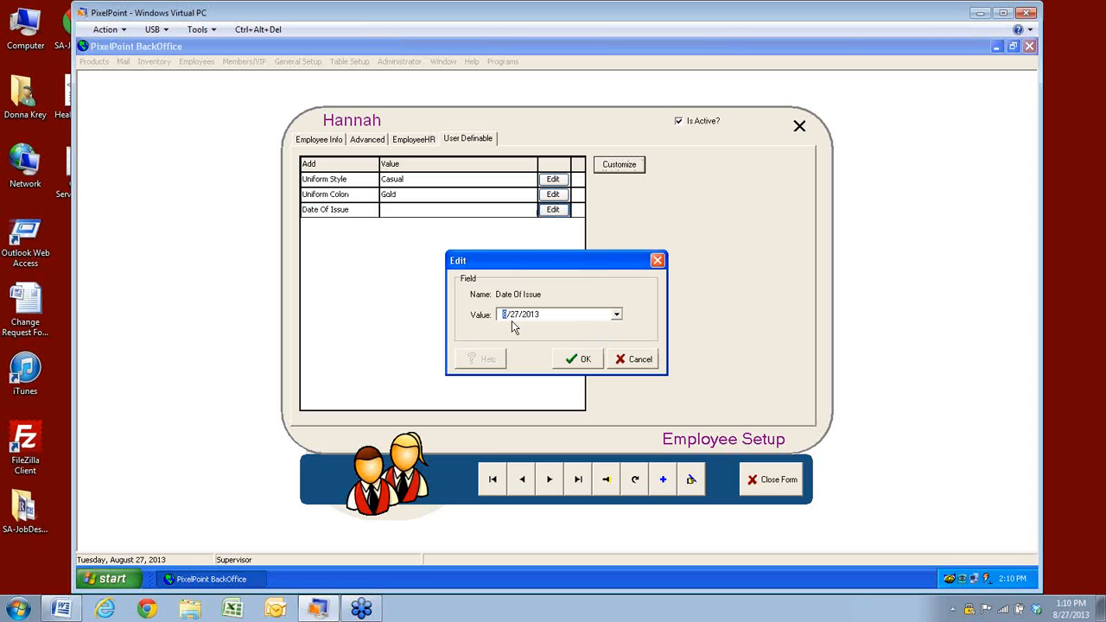
pyautogui.click(578, 359)
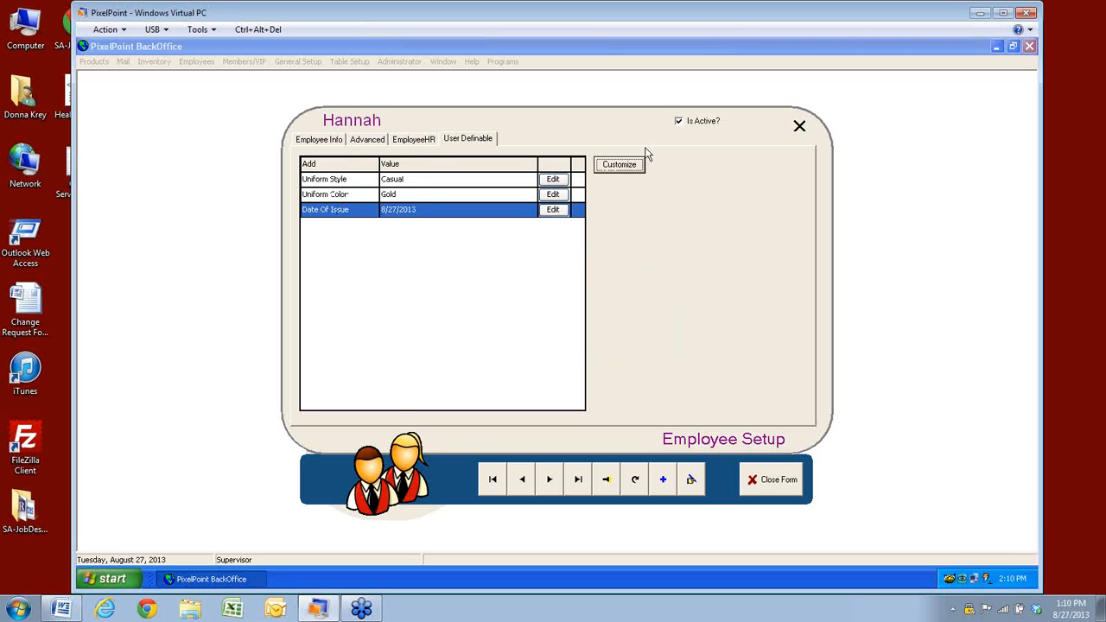
pyautogui.click(619, 165)
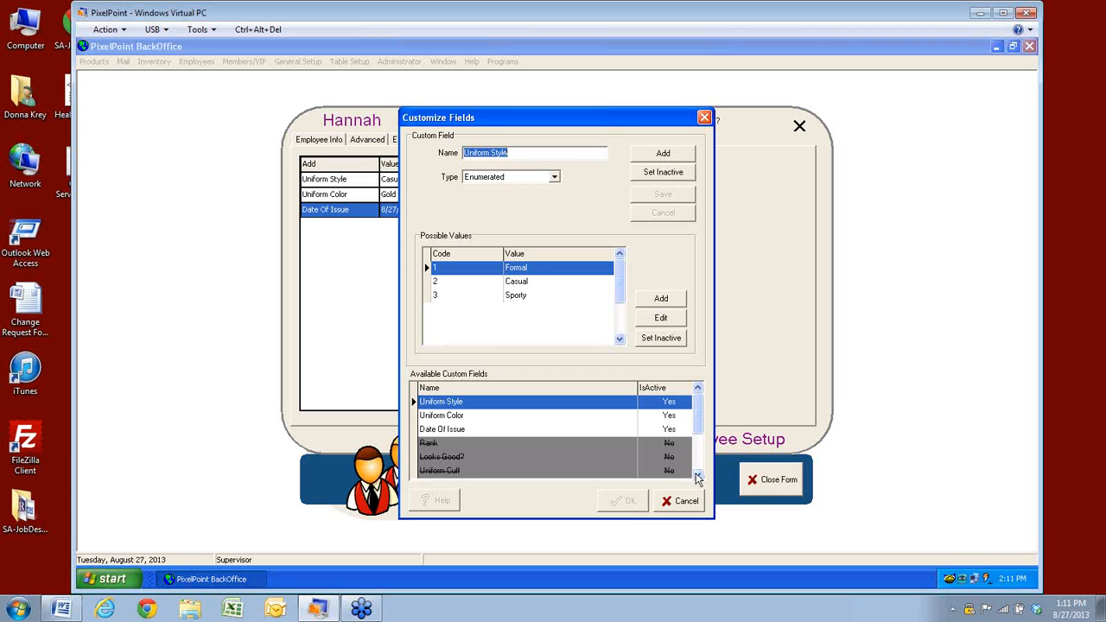
# Scroll the custom field list and compare the Uniform Style, Uniform Color and Date Of Issue definitions
pyautogui.click(698, 477)
pyautogui.click(698, 476)
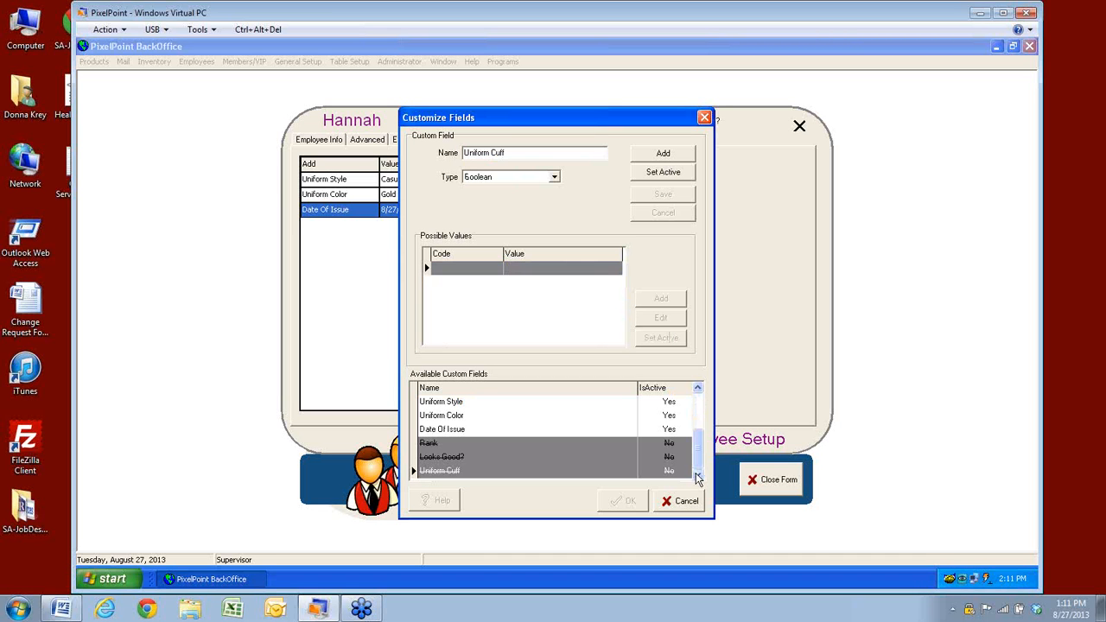
pyautogui.moveTo(698, 437); pyautogui.dragTo(698, 390)
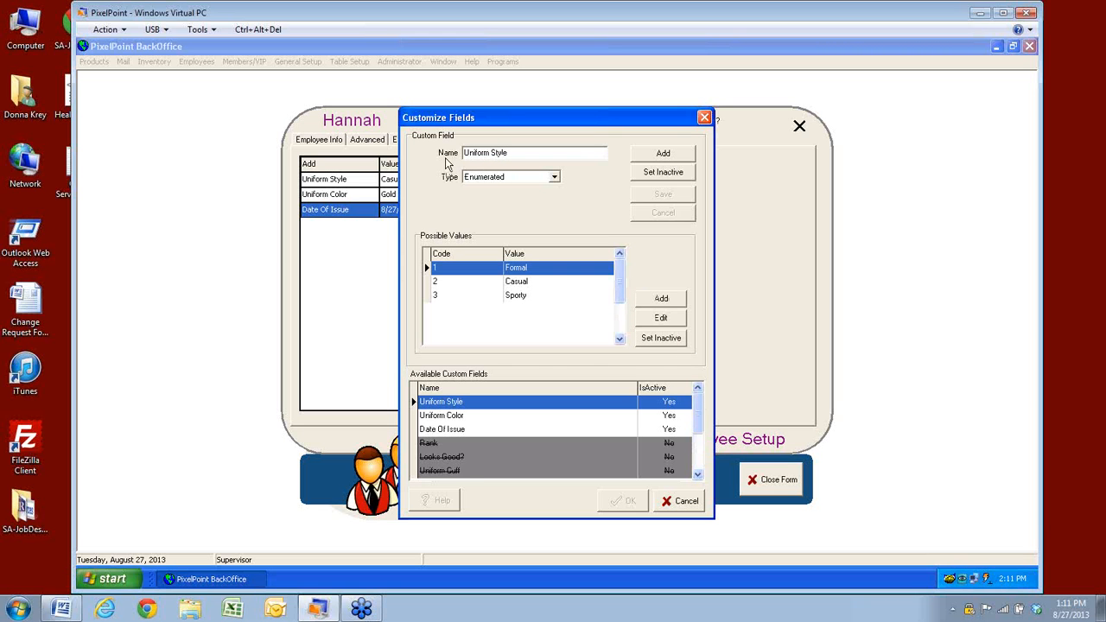
pyautogui.click(437, 417)
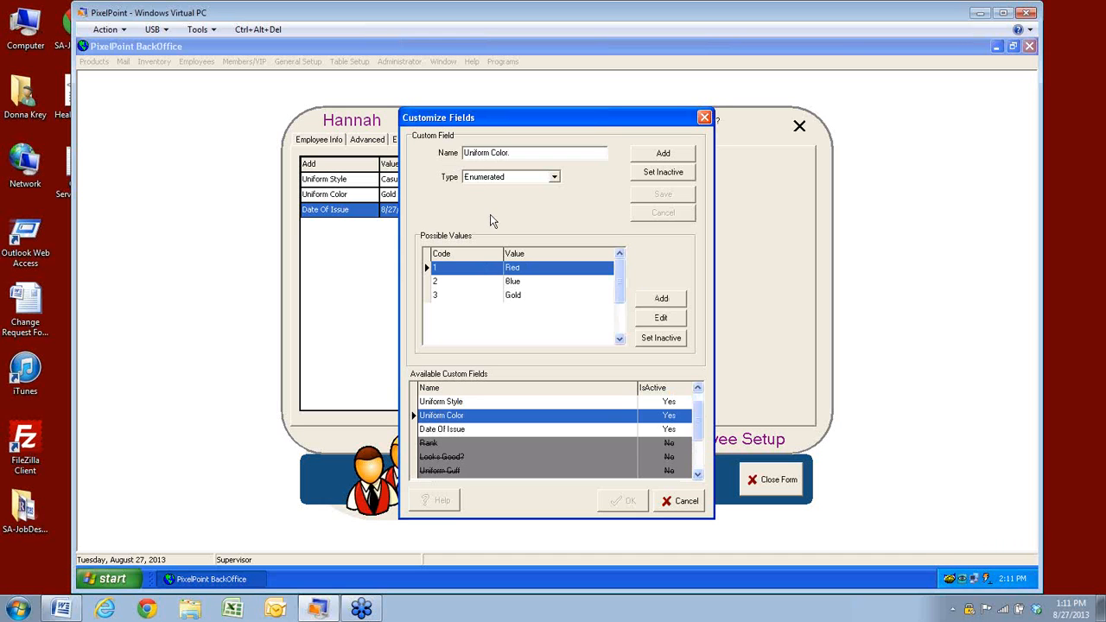
pyautogui.click(454, 429)
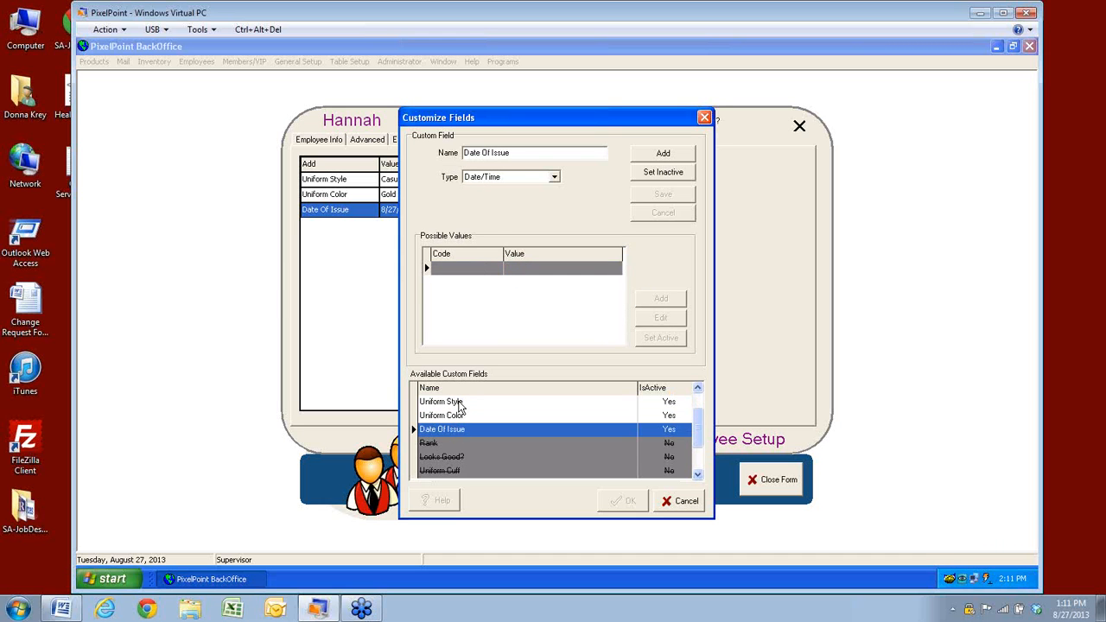
pyautogui.click(460, 402)
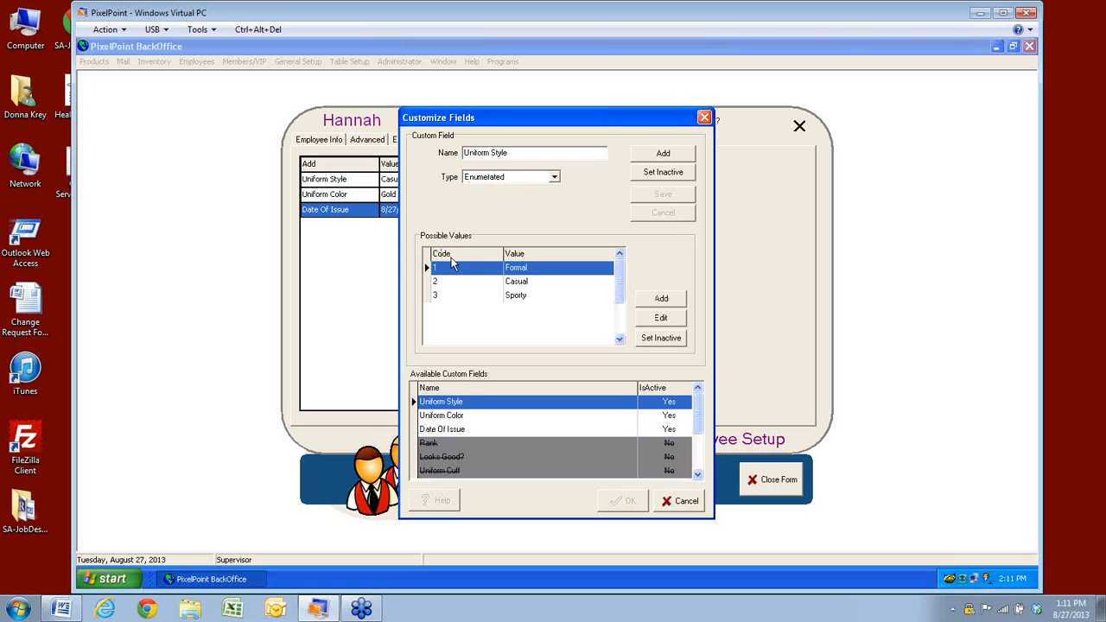
pyautogui.click(439, 415)
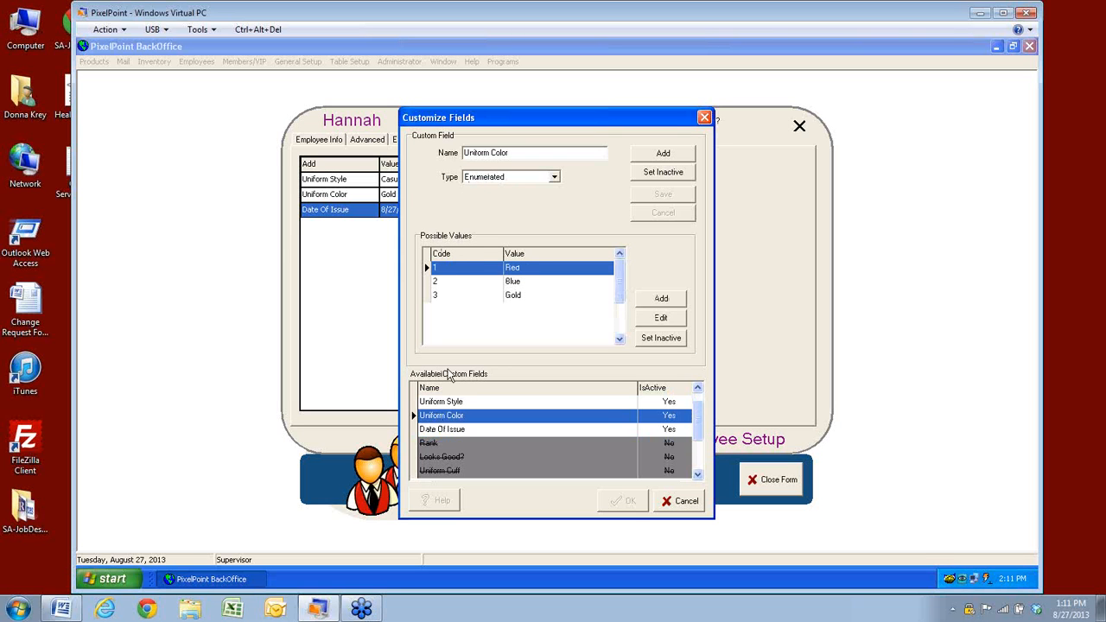
pyautogui.click(451, 429)
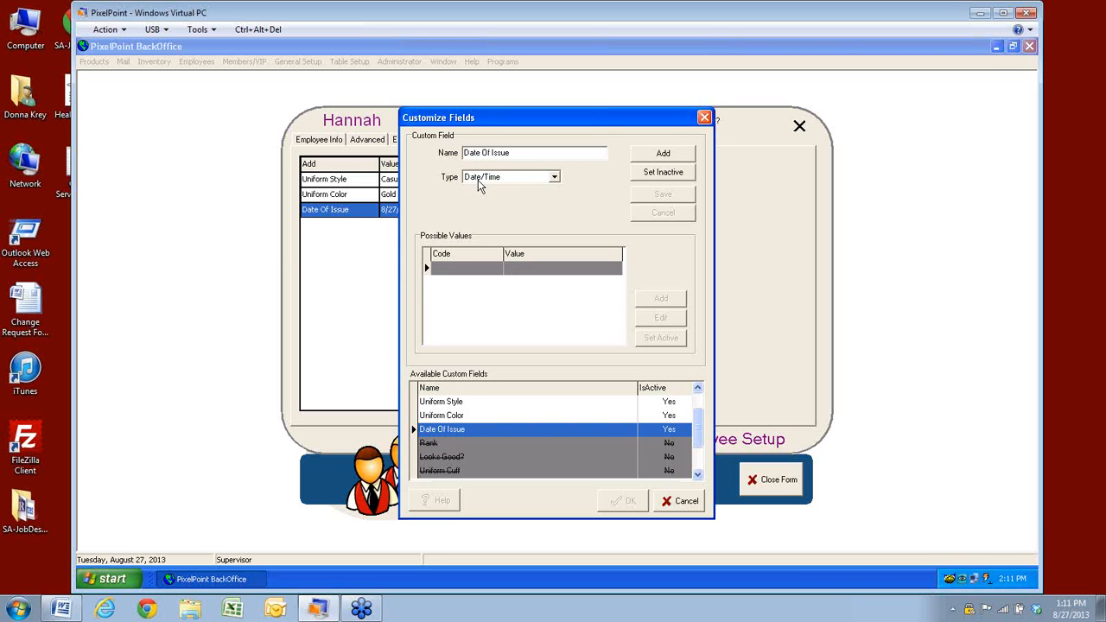
pyautogui.click(455, 401)
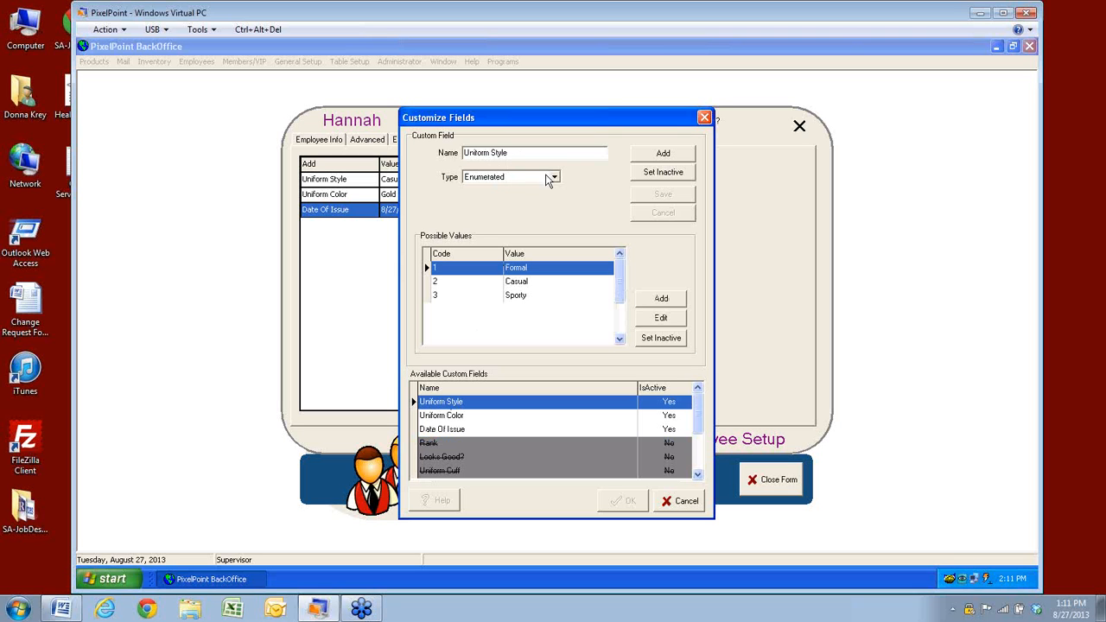
# Check Uniform Style's Type options without changing them and start adding a new possible value
pyautogui.click(554, 177)
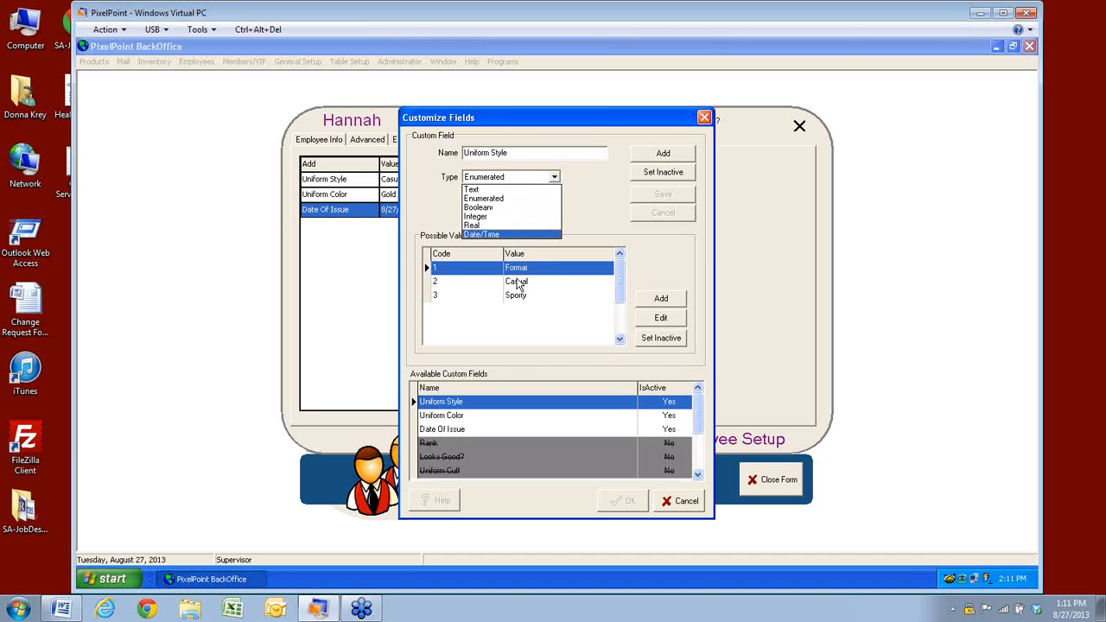
pyautogui.click(498, 180)
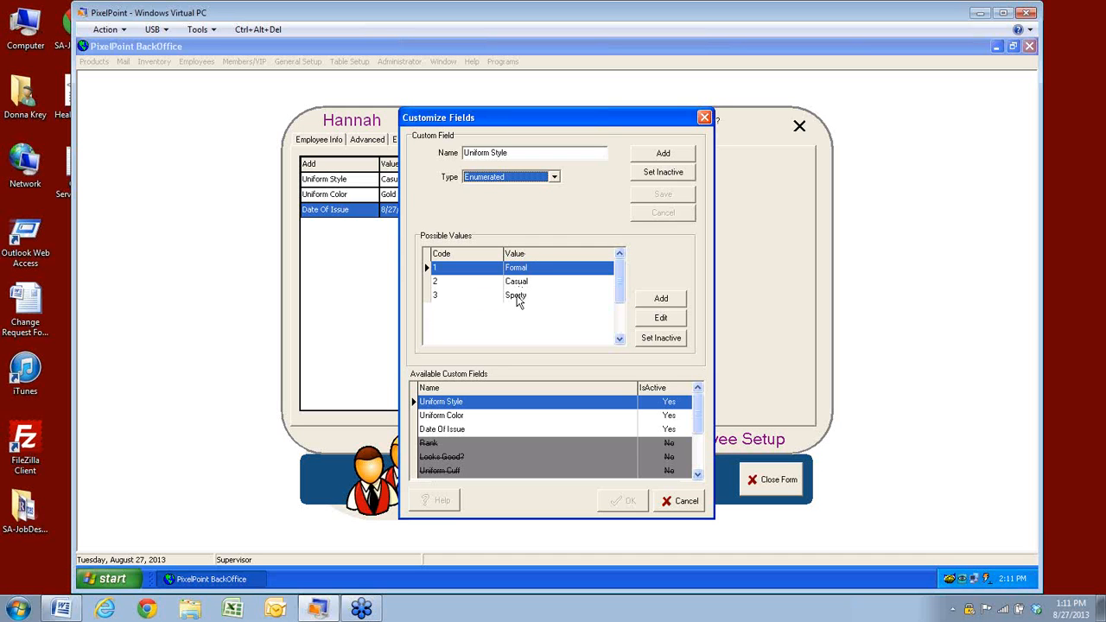
pyautogui.click(661, 303)
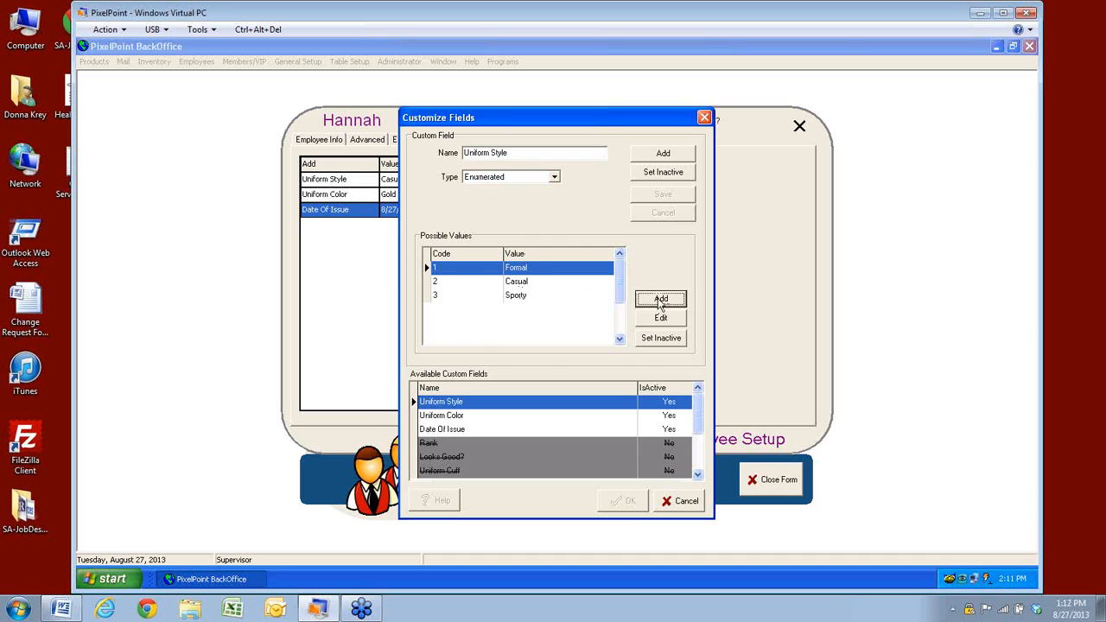
pyautogui.click(533, 323)
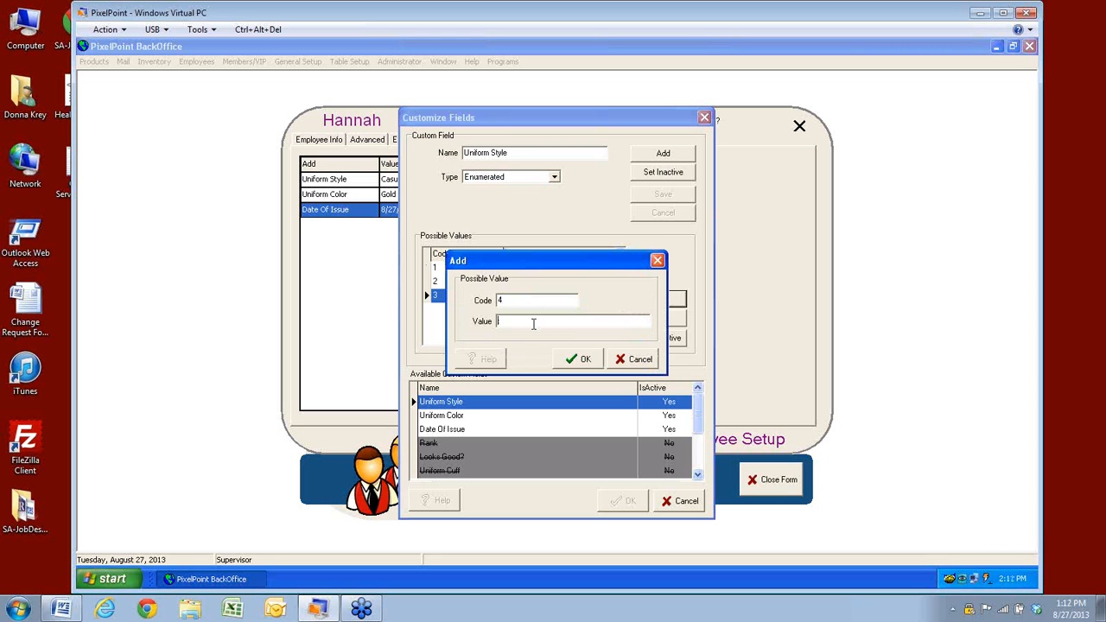
pyautogui.write('Summer')
pyautogui.click(577, 363)
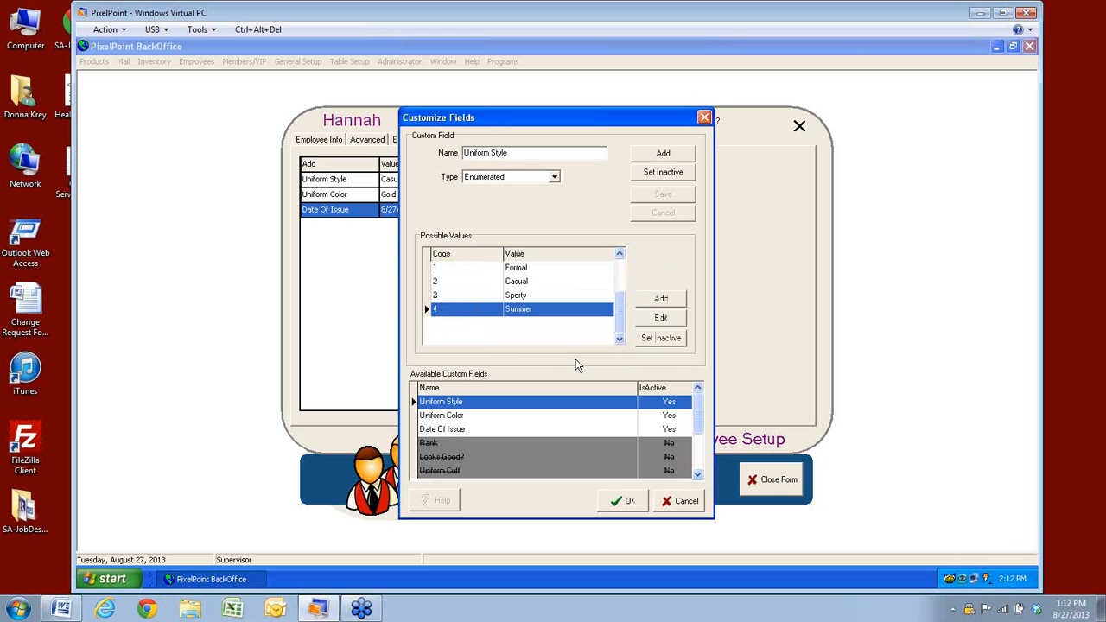
pyautogui.click(654, 319)
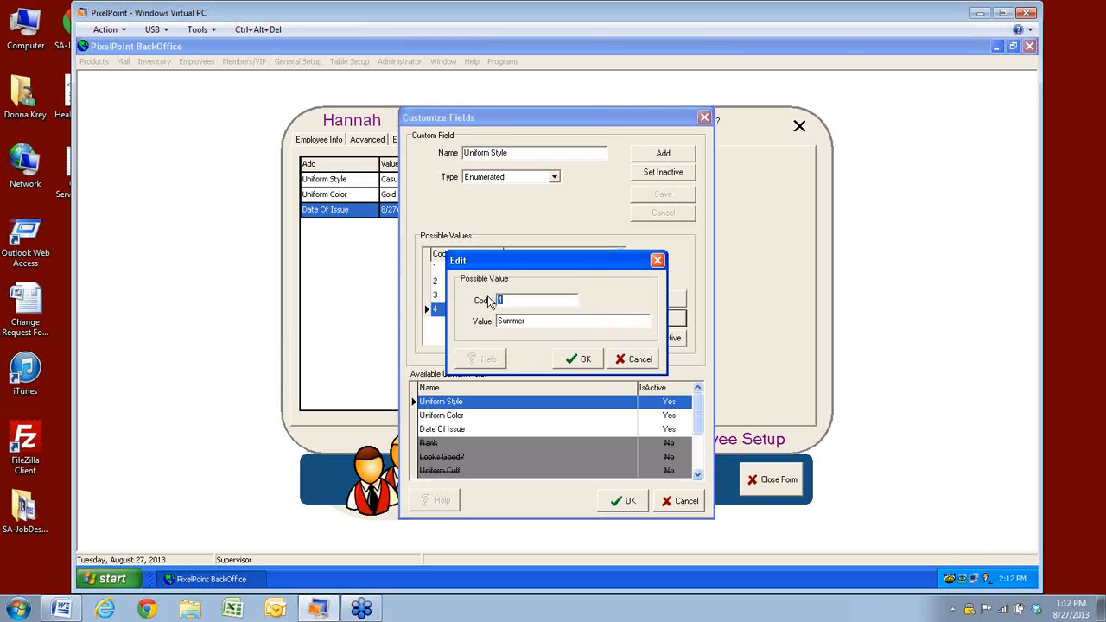
pyautogui.click(640, 359)
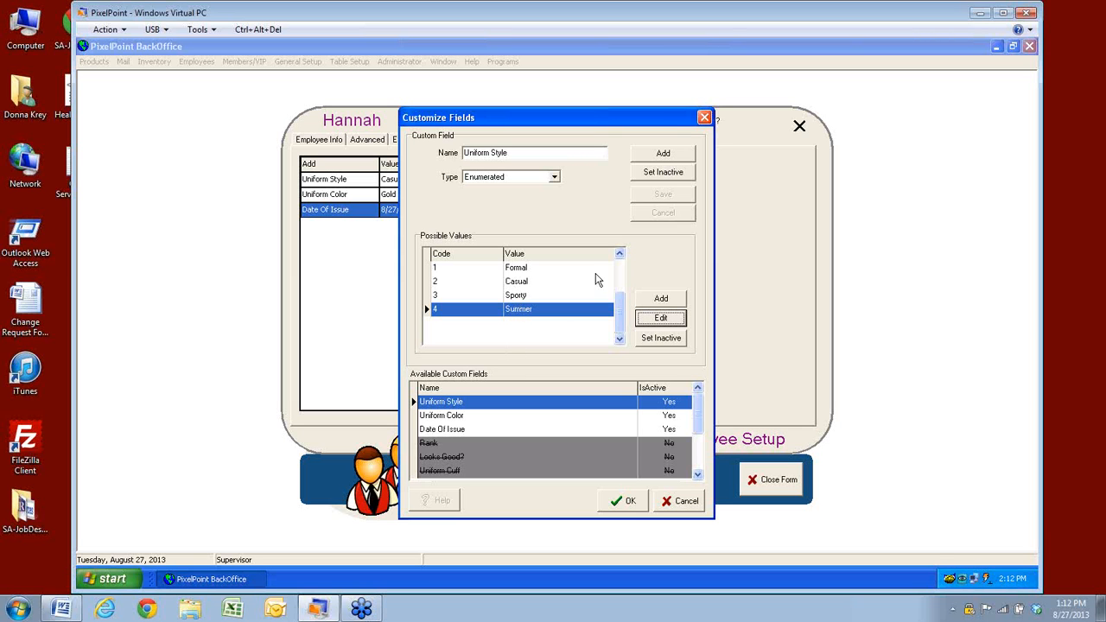
# Try the field Type as Boolean, then Text, Integer and Real
pyautogui.click(554, 177)
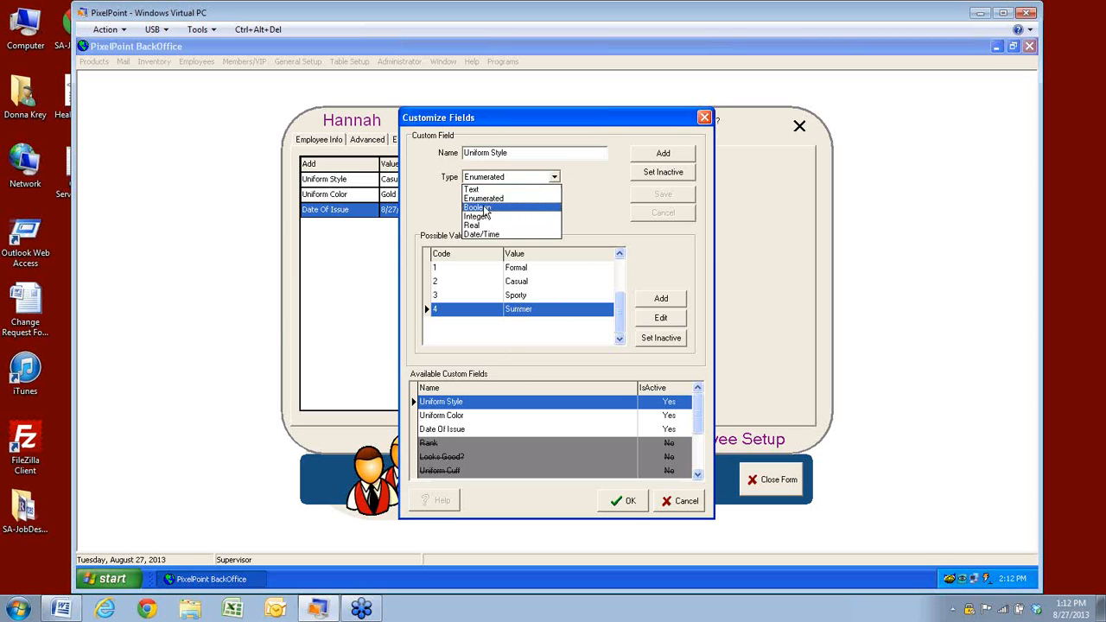
pyautogui.click(483, 208)
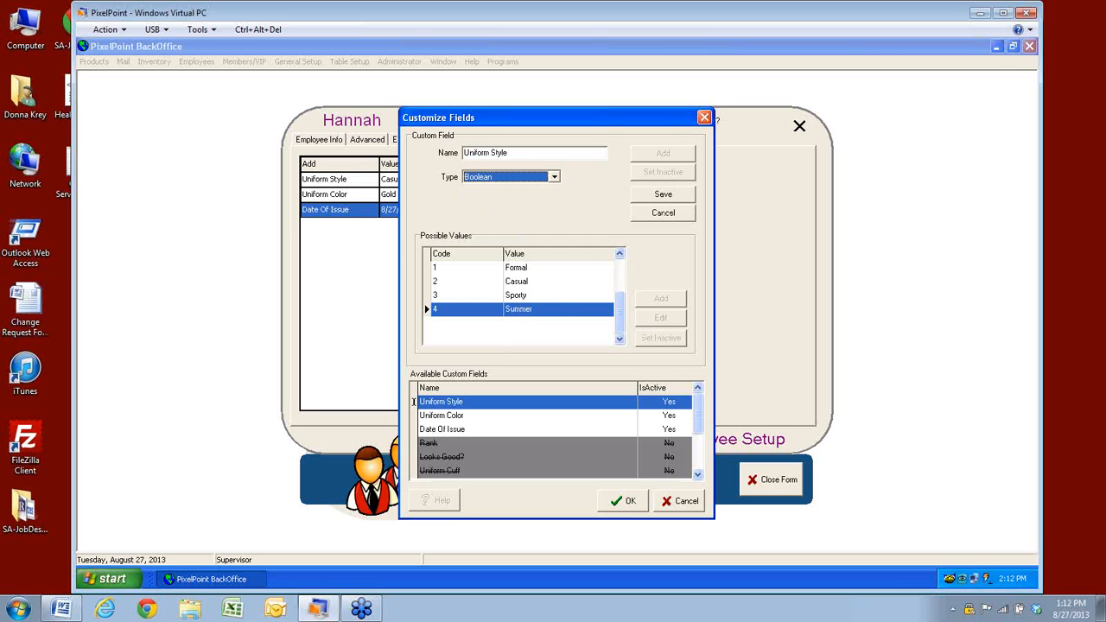
pyautogui.scroll(2, 510, 177)
pyautogui.hotkey('alt', 'Tab')
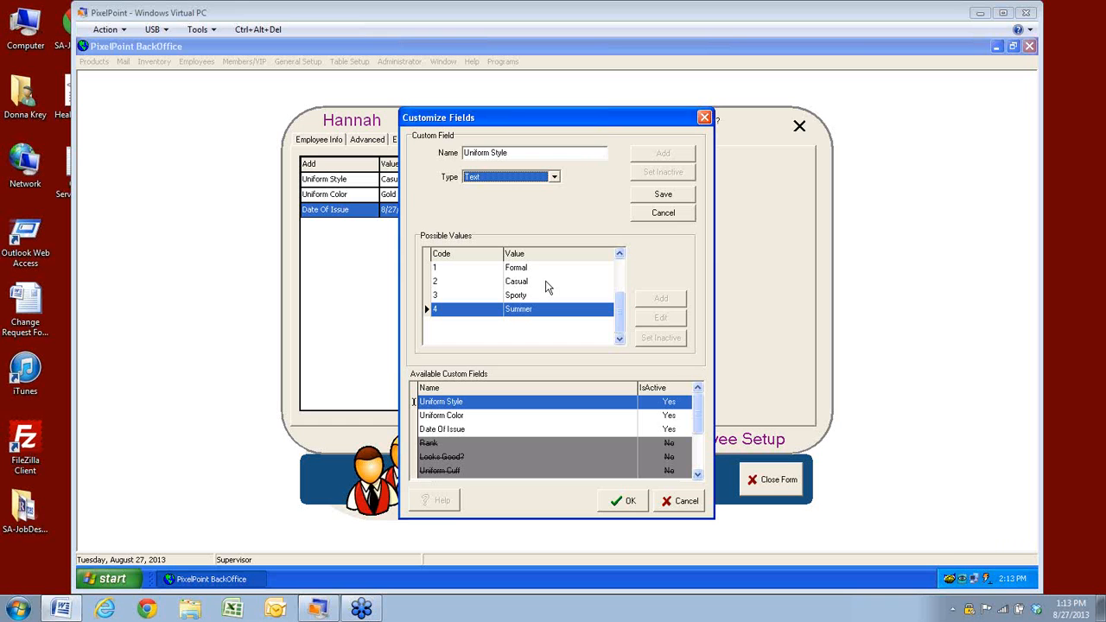
pyautogui.click(555, 178)
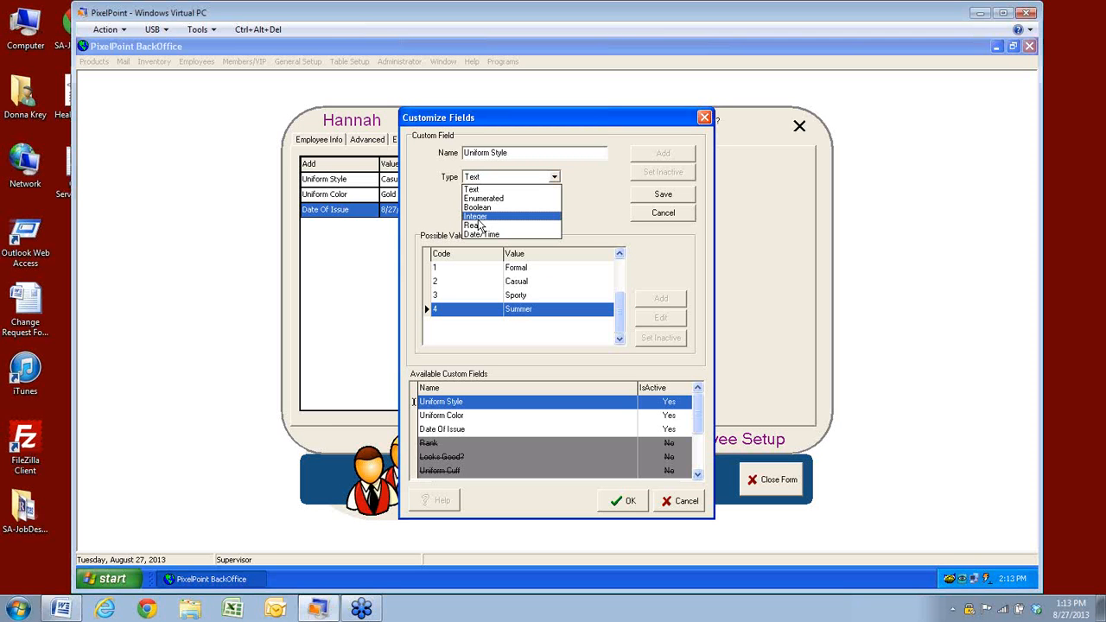
pyautogui.click(477, 217)
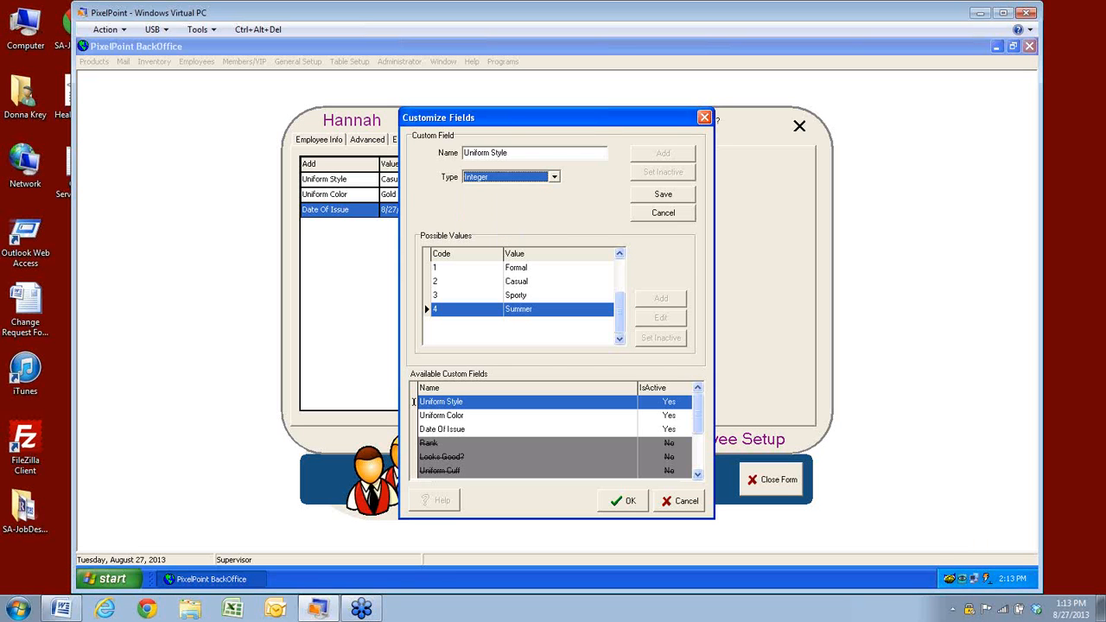
pyautogui.click(554, 178)
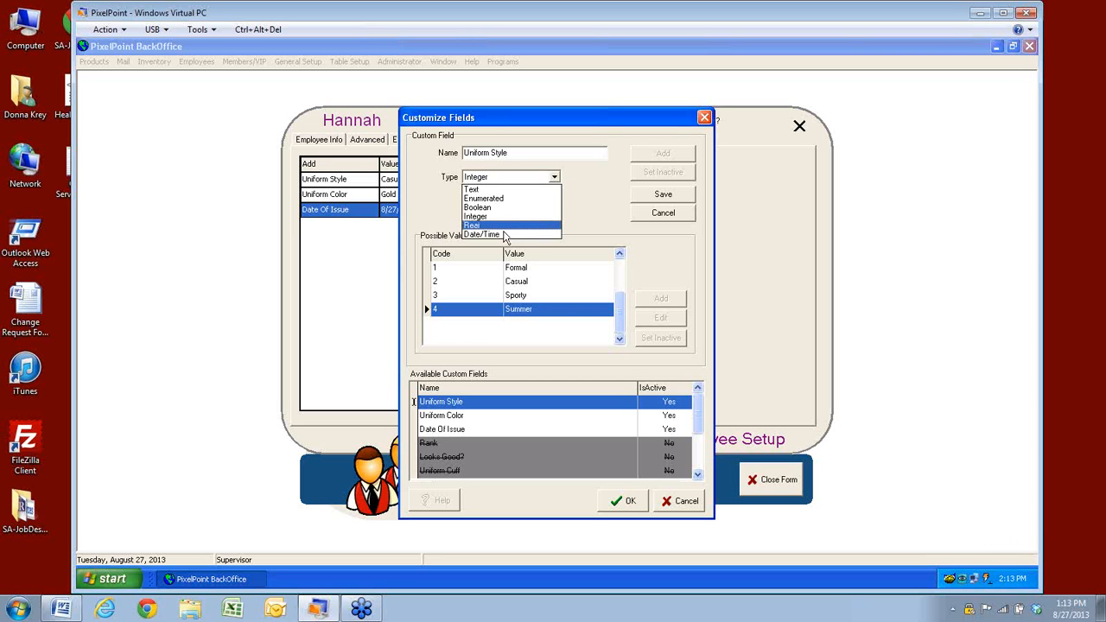
pyautogui.click(501, 226)
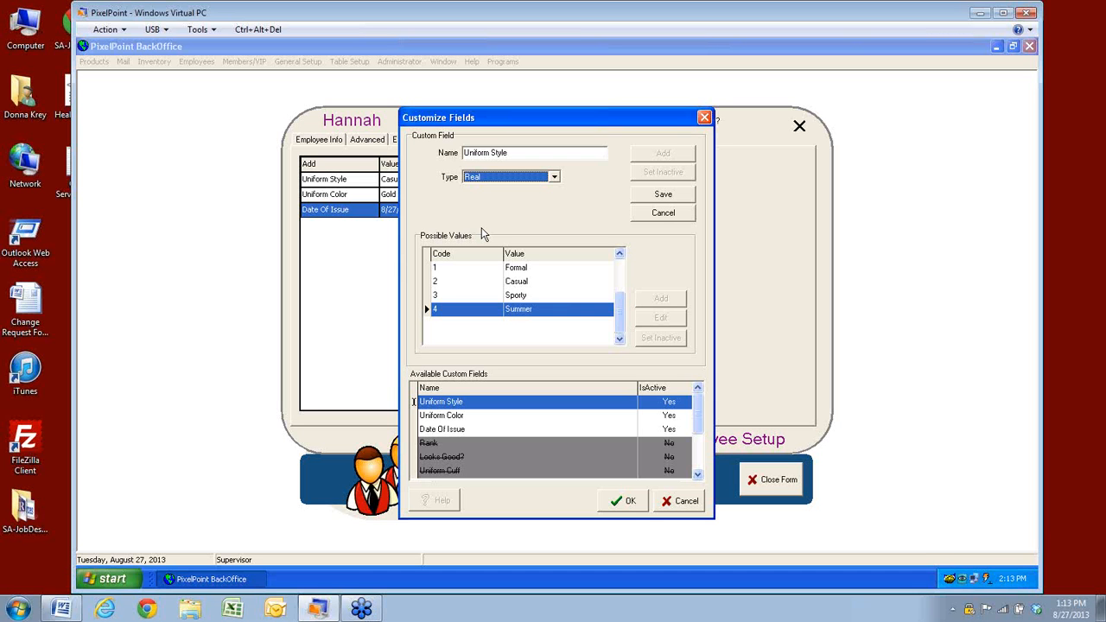
# Leave Real chosen and cancel Customize Fields without saving any changes
pyautogui.click(555, 177)
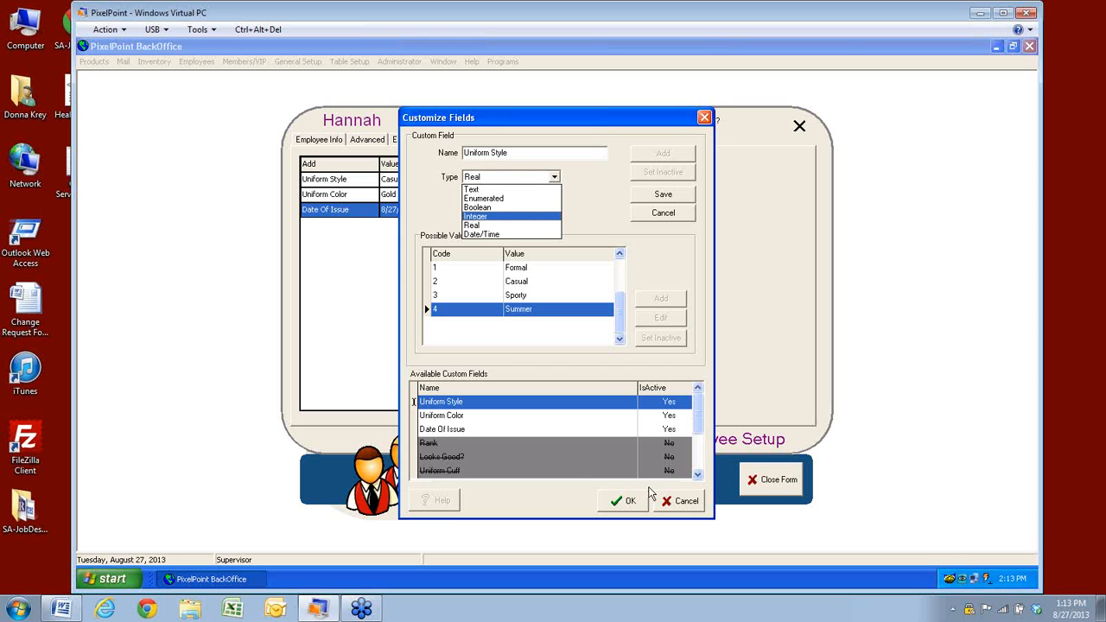
pyautogui.click(683, 508)
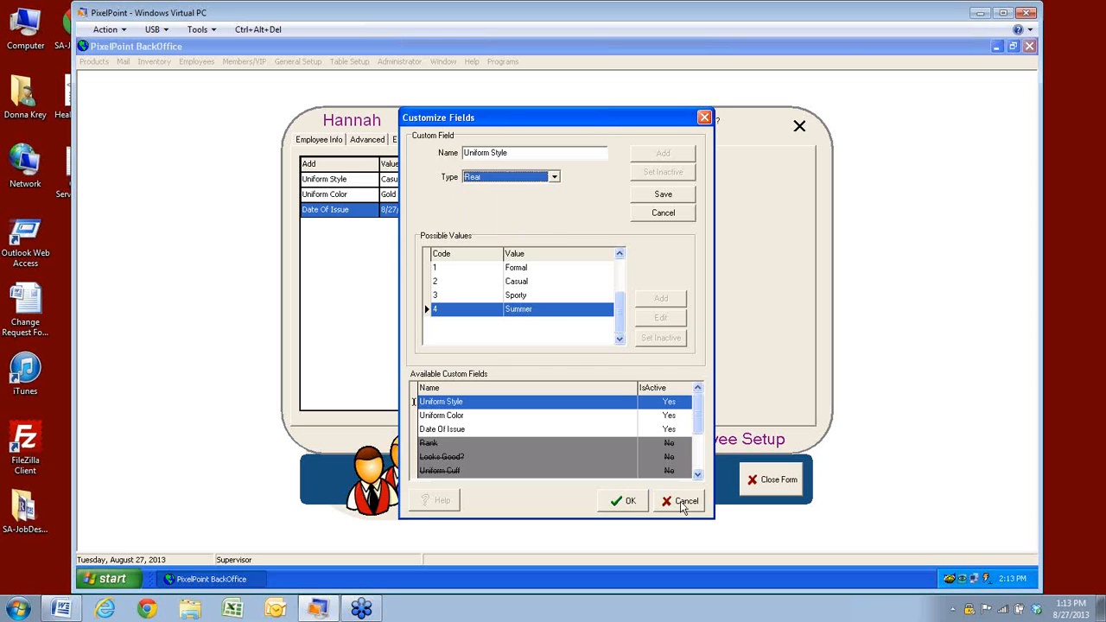
pyautogui.click(683, 503)
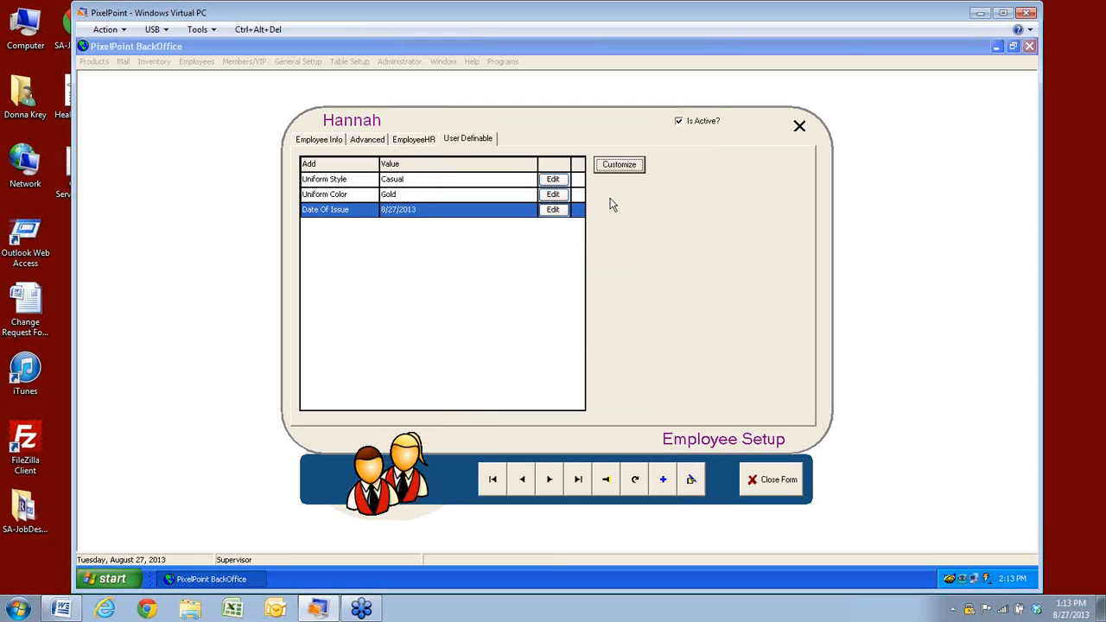
# Create a new Integer custom field named '# issued', save it and confirm with OK
pyautogui.click(620, 165)
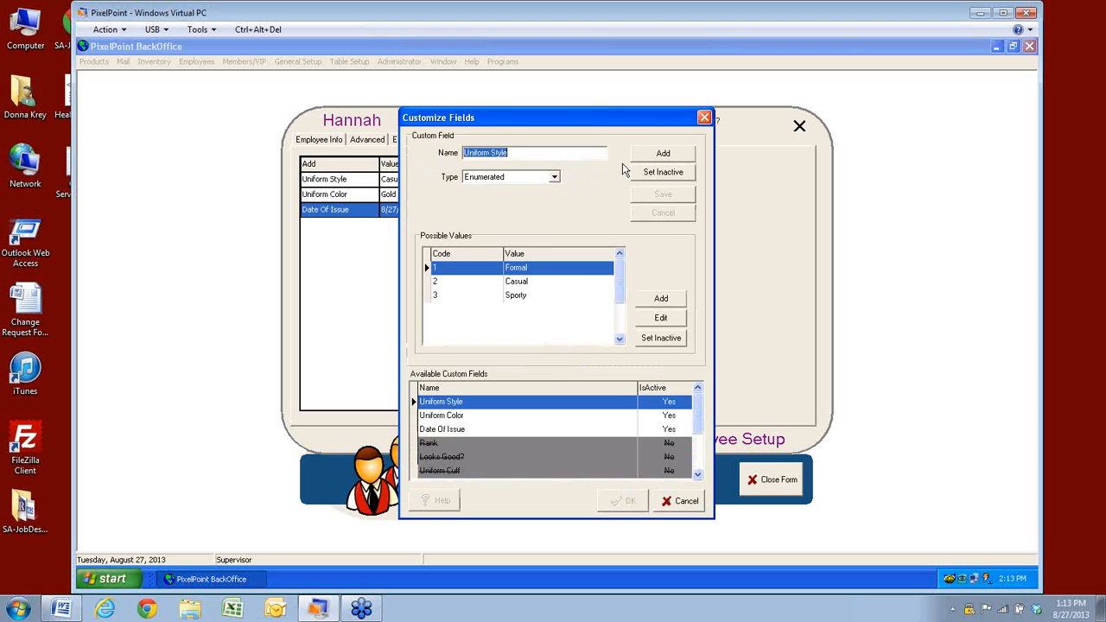
pyautogui.click(671, 158)
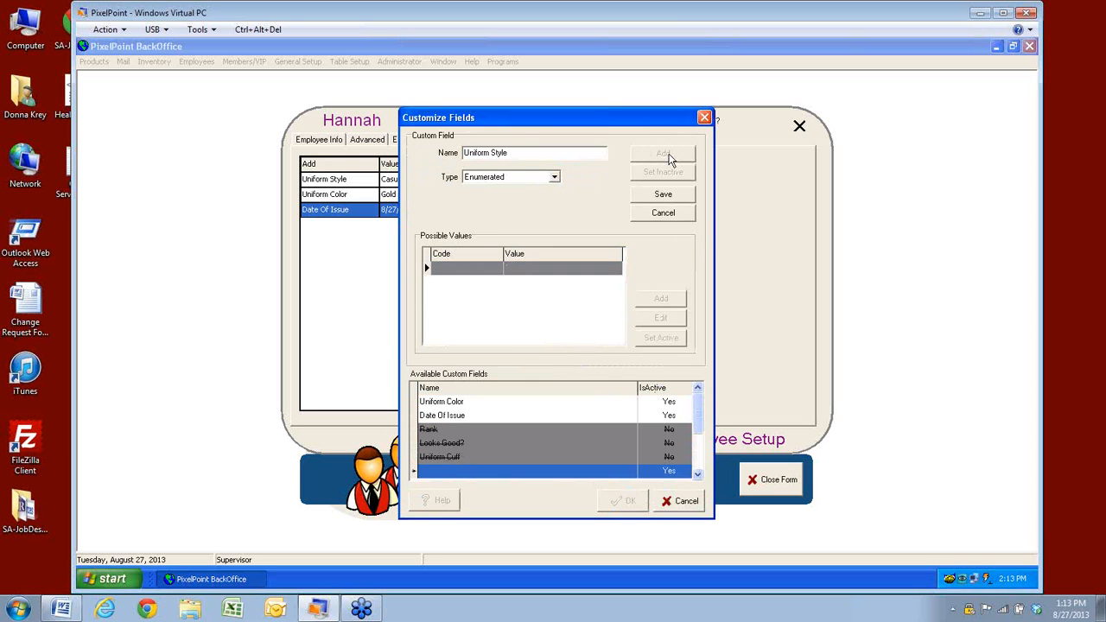
pyautogui.write('#')
pyautogui.write(' is')
pyautogui.write('sues')
pyautogui.click(554, 177)
pyautogui.click(494, 218)
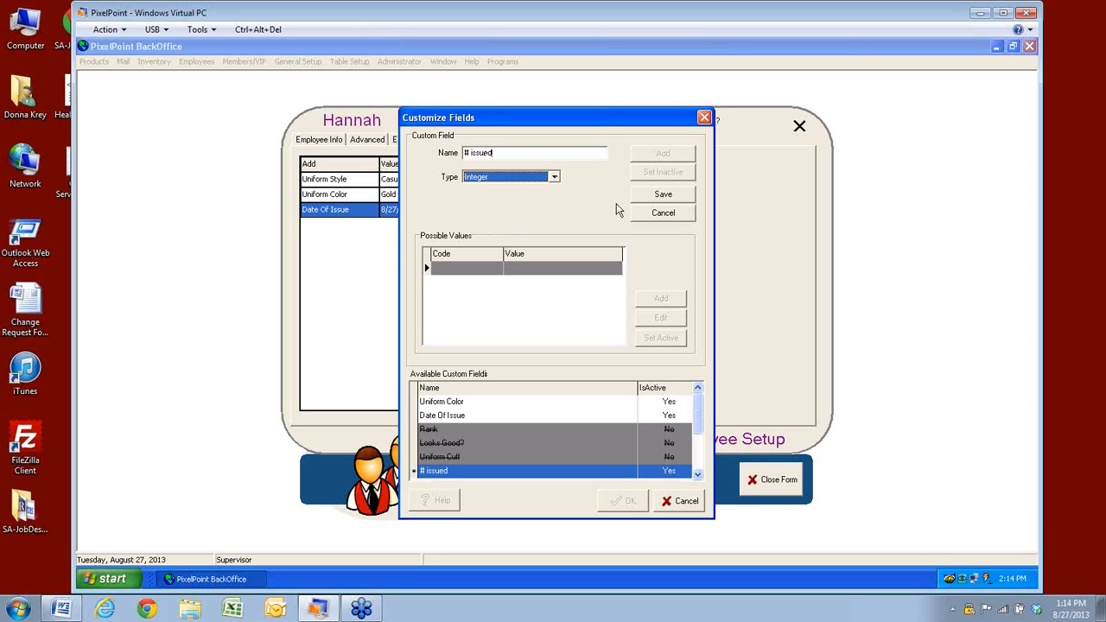
pyautogui.click(663, 196)
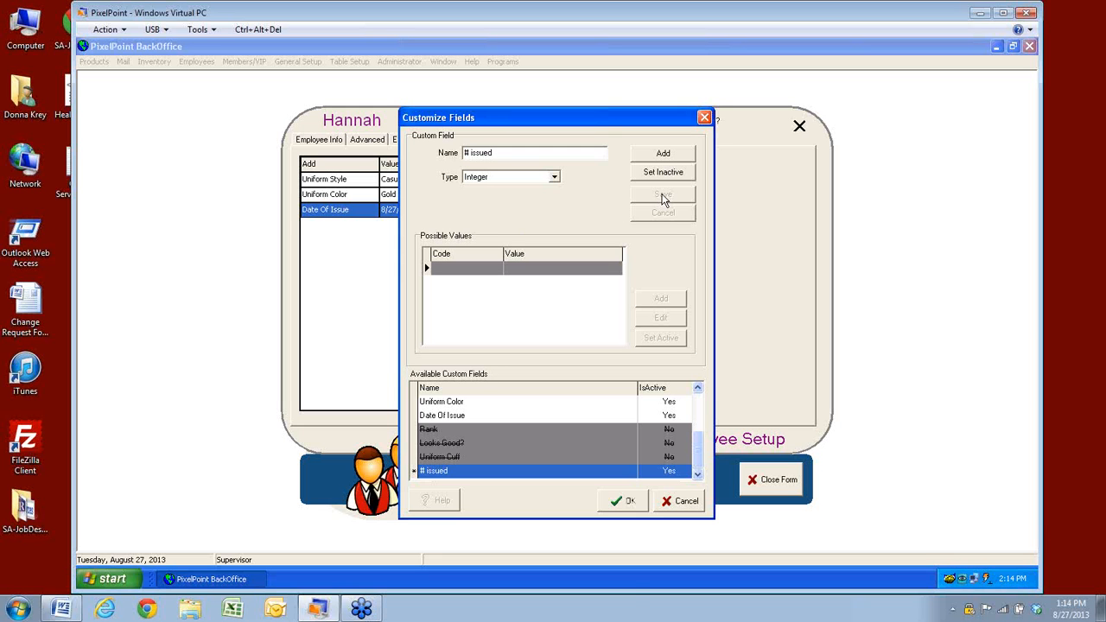
pyautogui.click(623, 501)
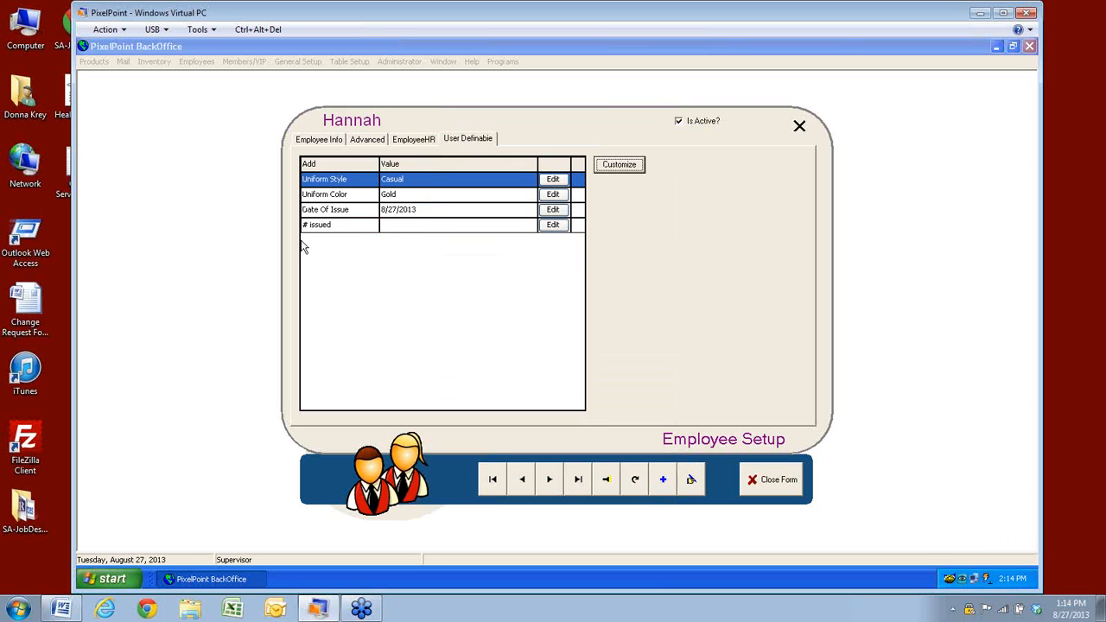
# Enter 3 as the employee's # issued value and close the Employee Setup form
pyautogui.click(553, 225)
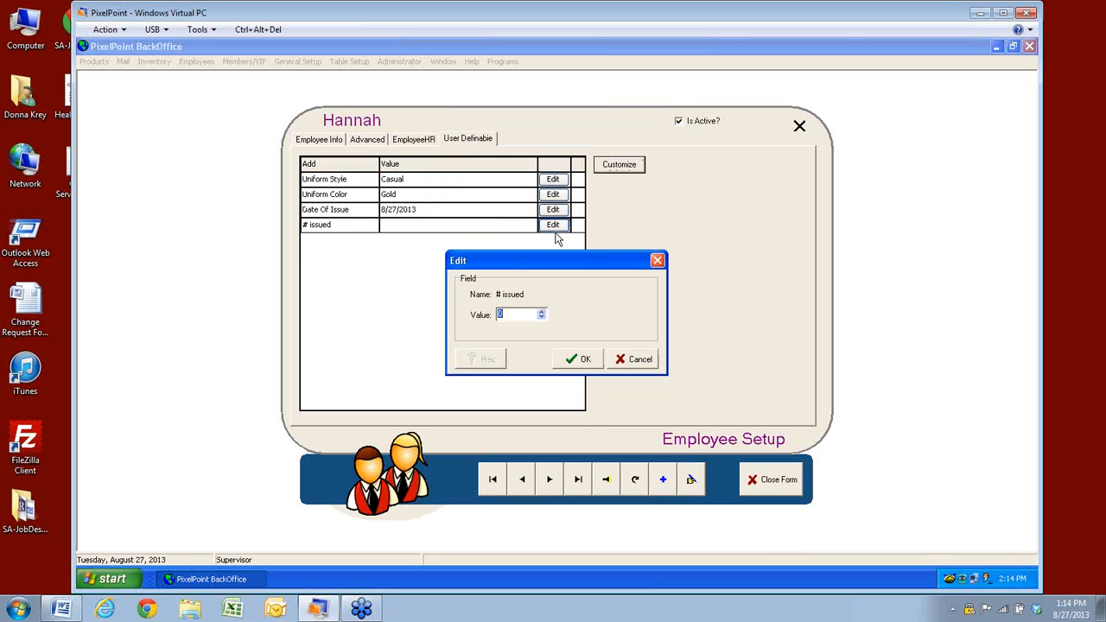
pyautogui.write('3')
pyautogui.press('Return')
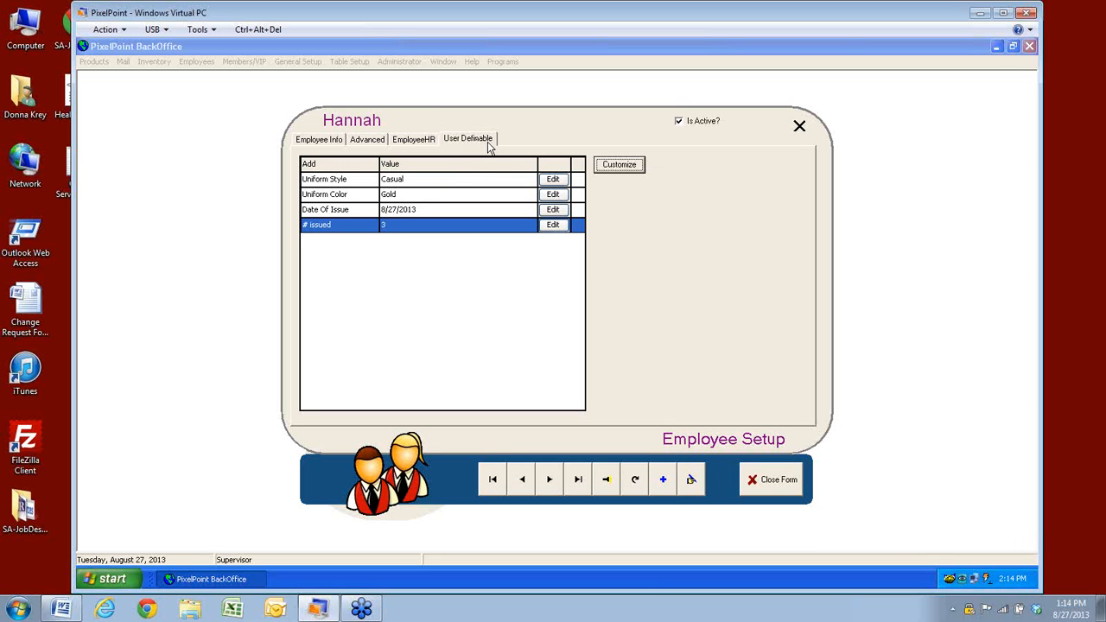
pyautogui.click(764, 500)
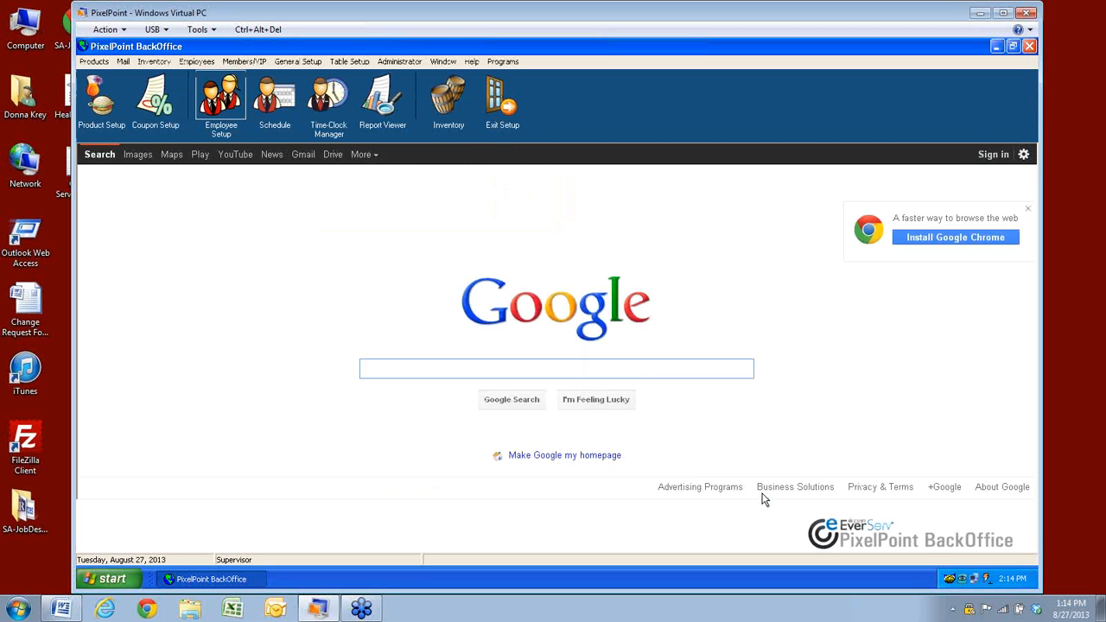
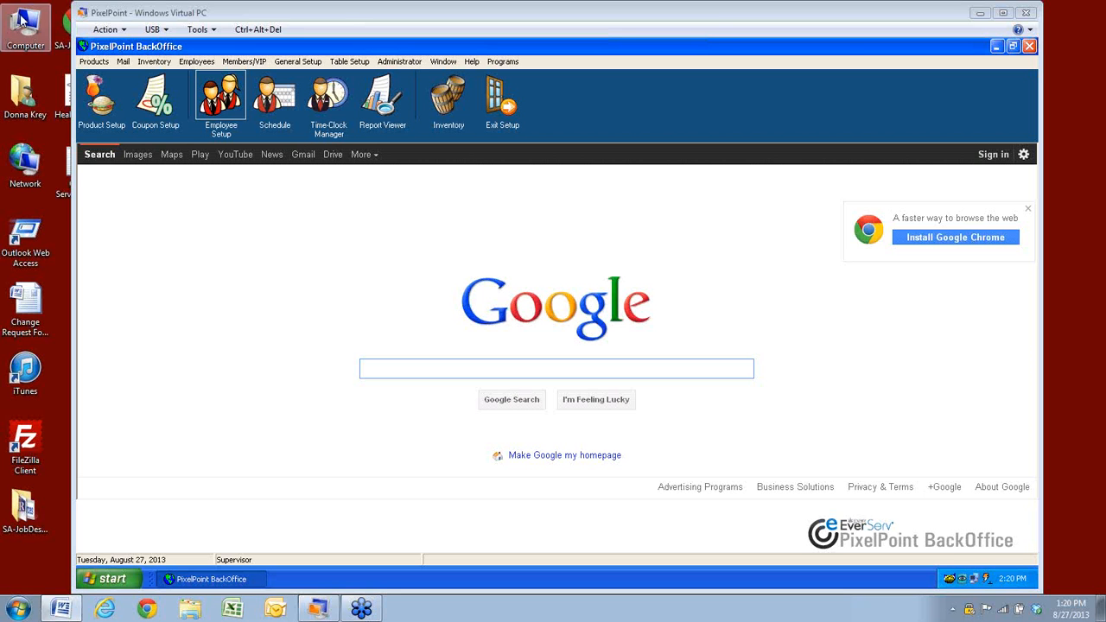
# Look up another employee's record in Employee Setup, then close the form
pyautogui.click(197, 62)
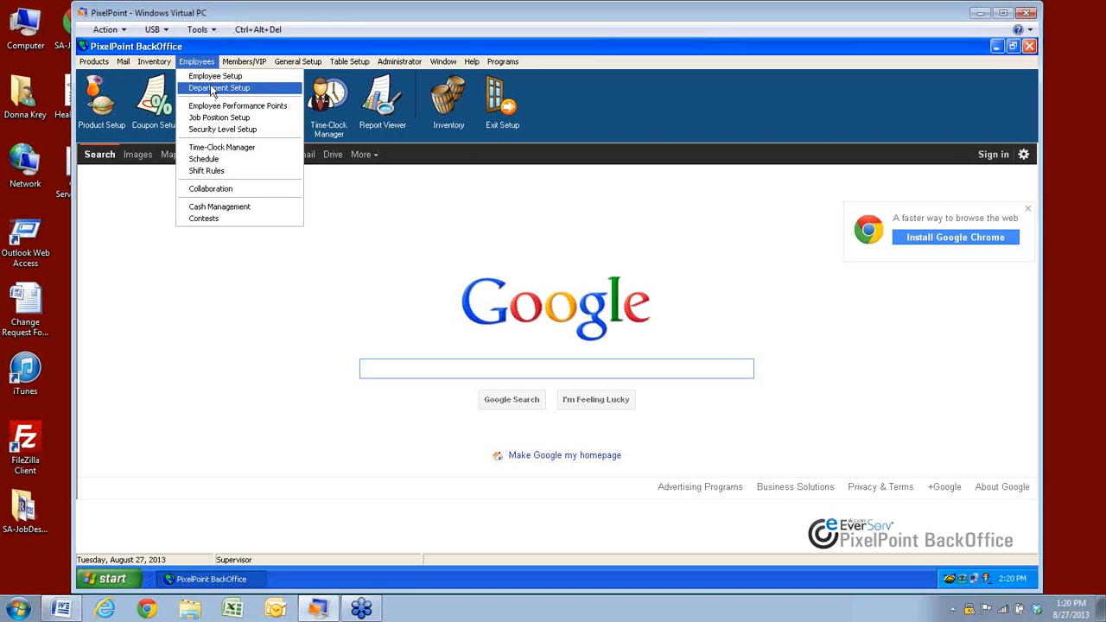
pyautogui.click(214, 79)
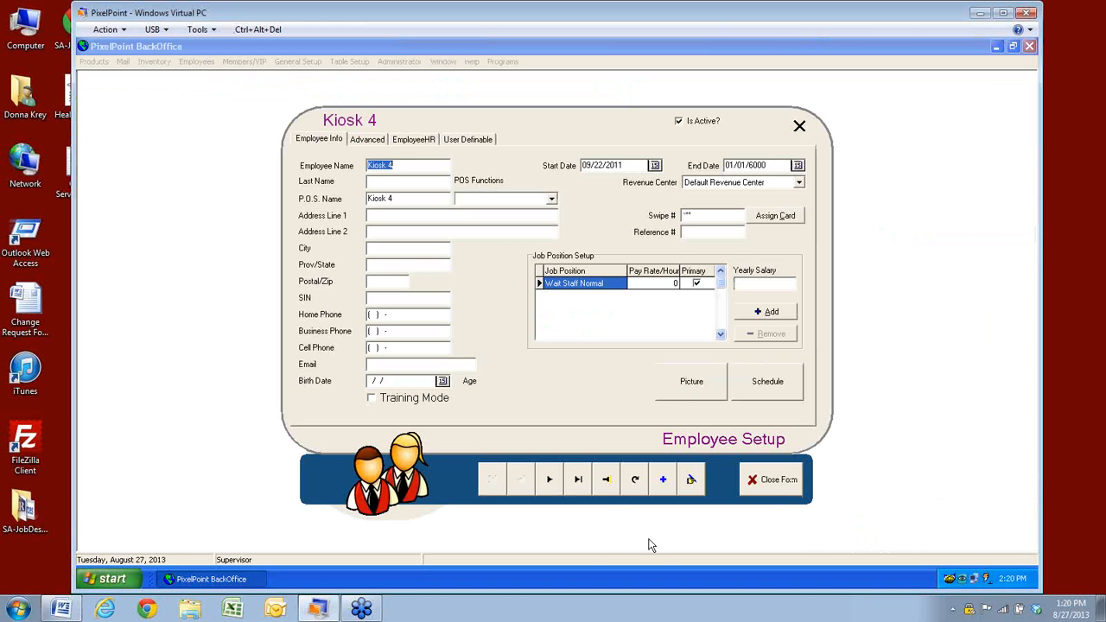
pyautogui.click(606, 485)
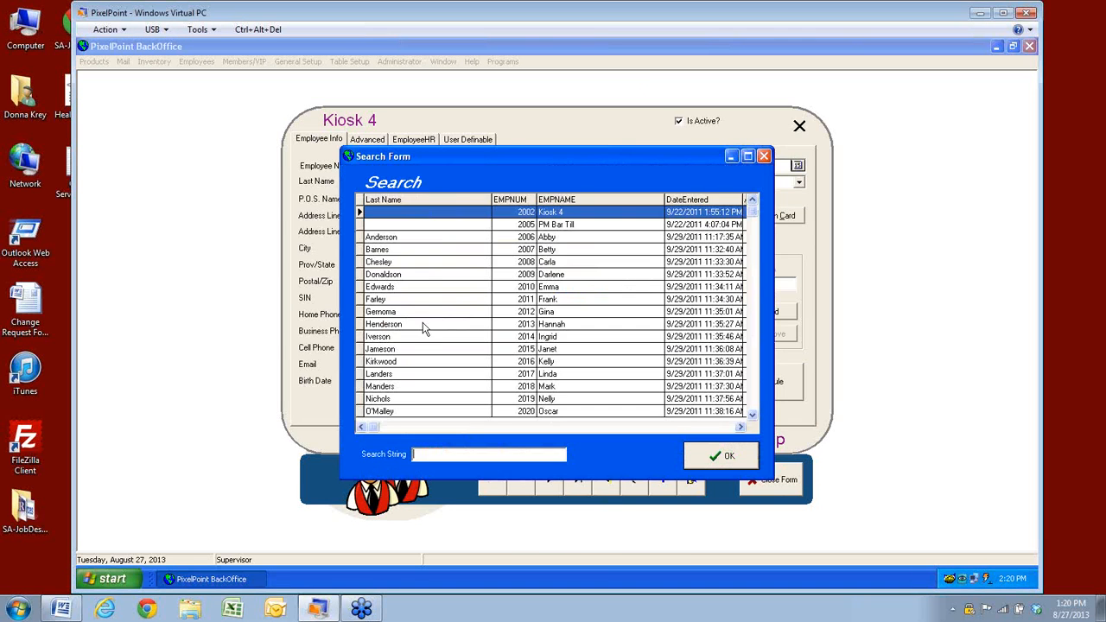
pyautogui.click(390, 352)
pyautogui.click(715, 458)
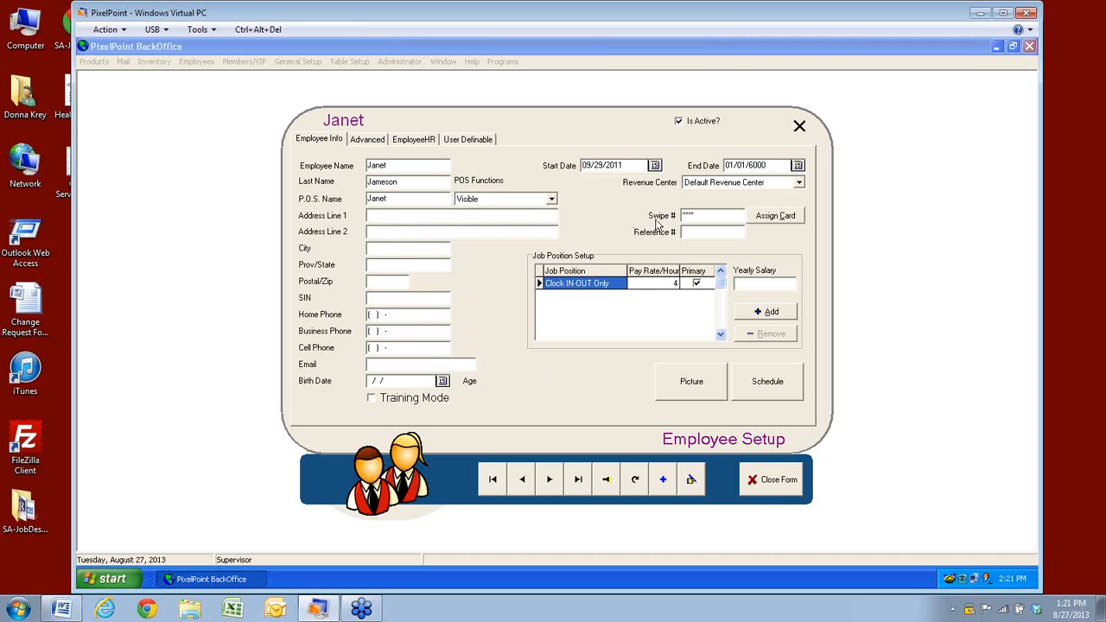
pyautogui.click(779, 484)
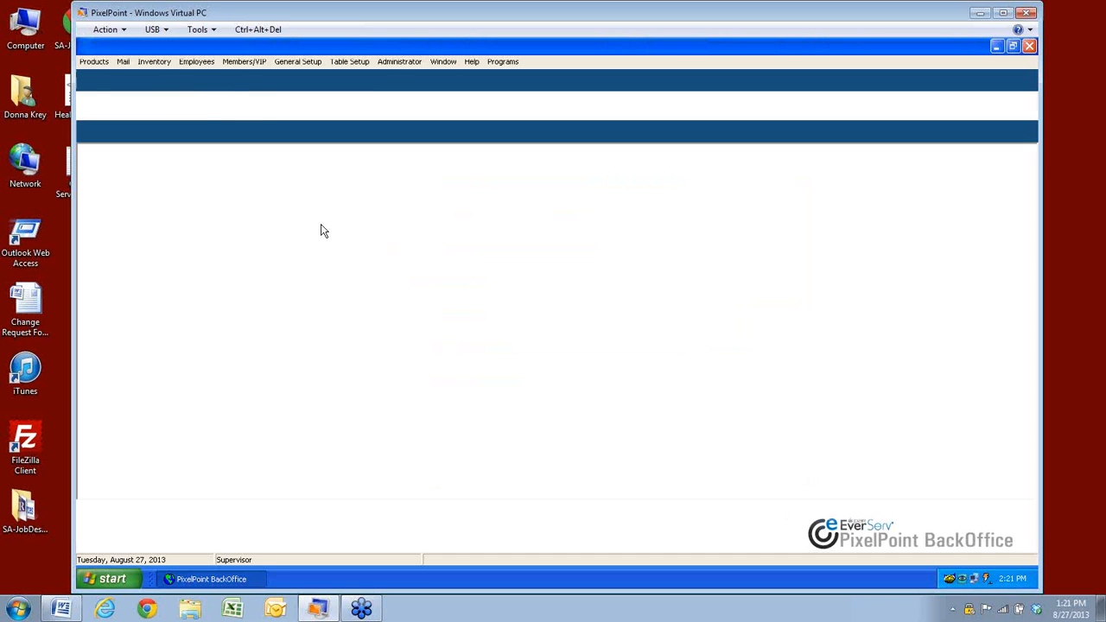
# Browse the job positions list in Job Position Setup, then close it
pyautogui.click(199, 62)
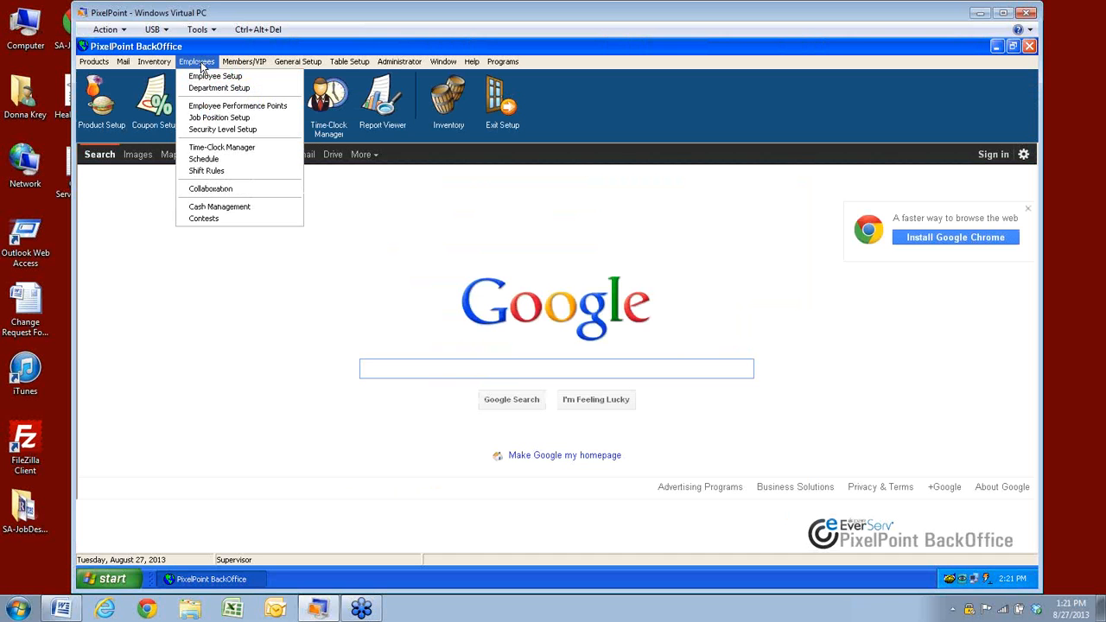
pyautogui.click(202, 119)
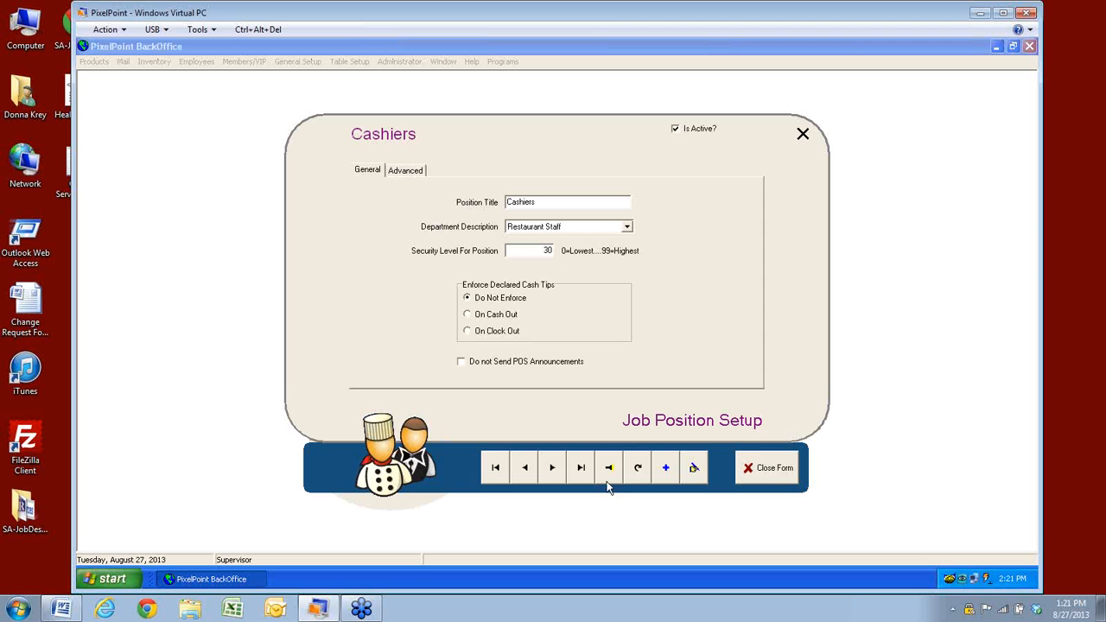
pyautogui.click(609, 467)
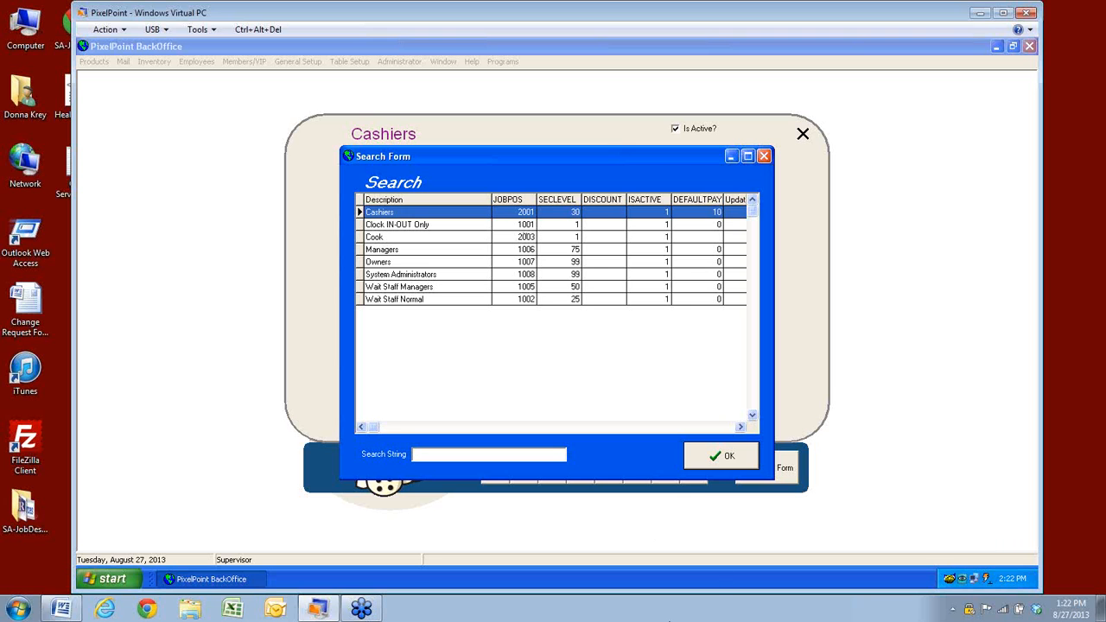
pyautogui.click(720, 457)
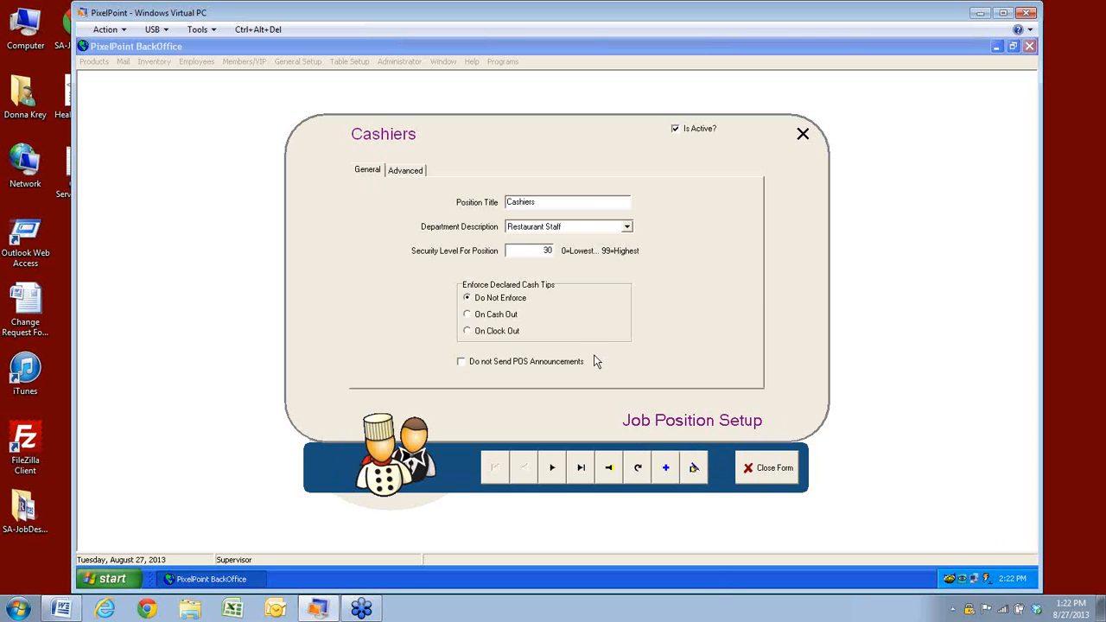
pyautogui.click(771, 467)
# Open the Time-Clock Manager and select August 26, 2013 on the calendar
pyautogui.click(199, 61)
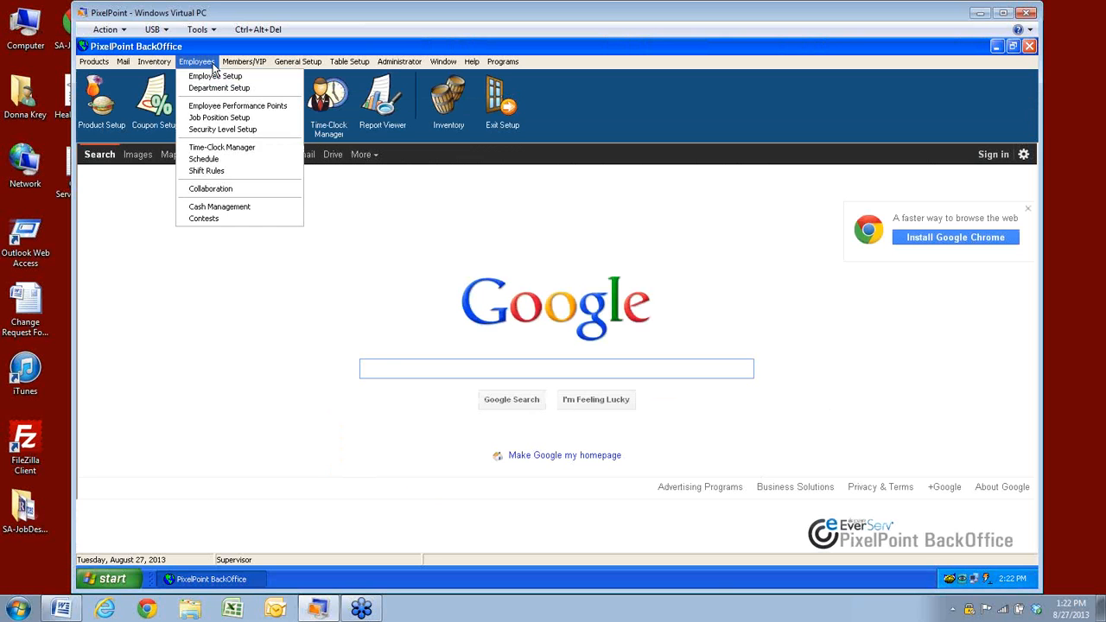
pyautogui.click(200, 148)
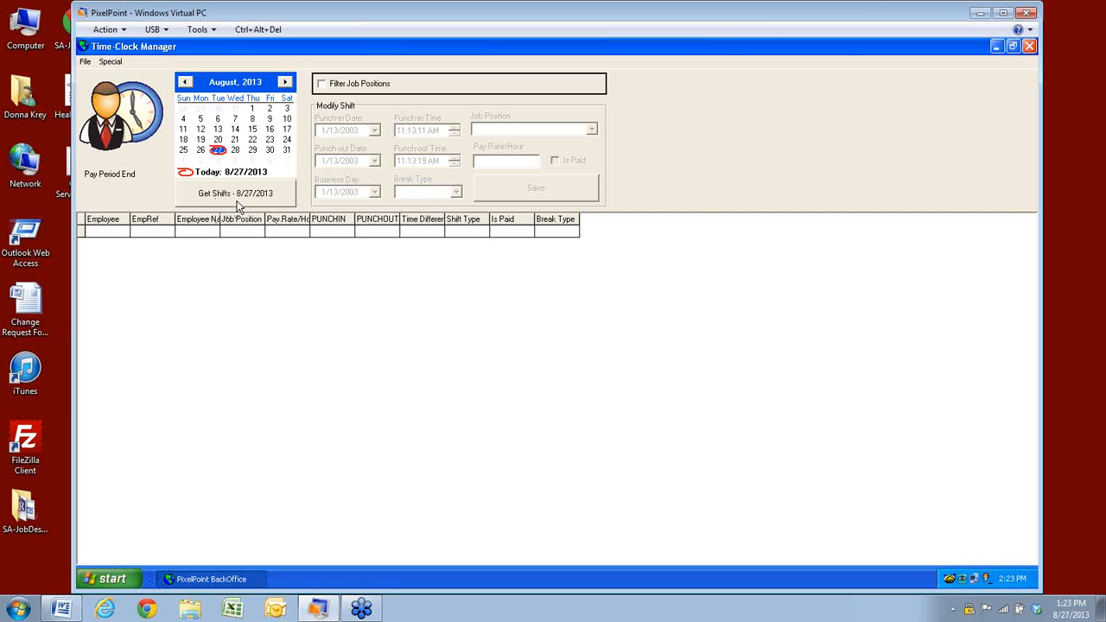
pyautogui.click(200, 151)
# Load the 8/26/2013 shifts and inspect the second shift and the meal break
pyautogui.click(216, 195)
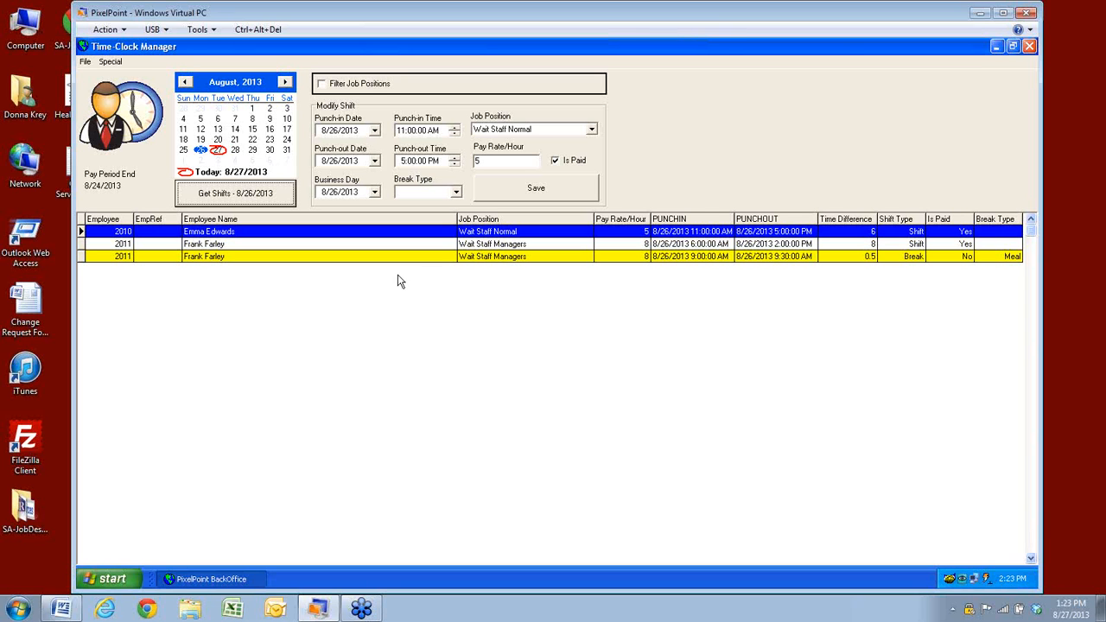
pyautogui.click(791, 244)
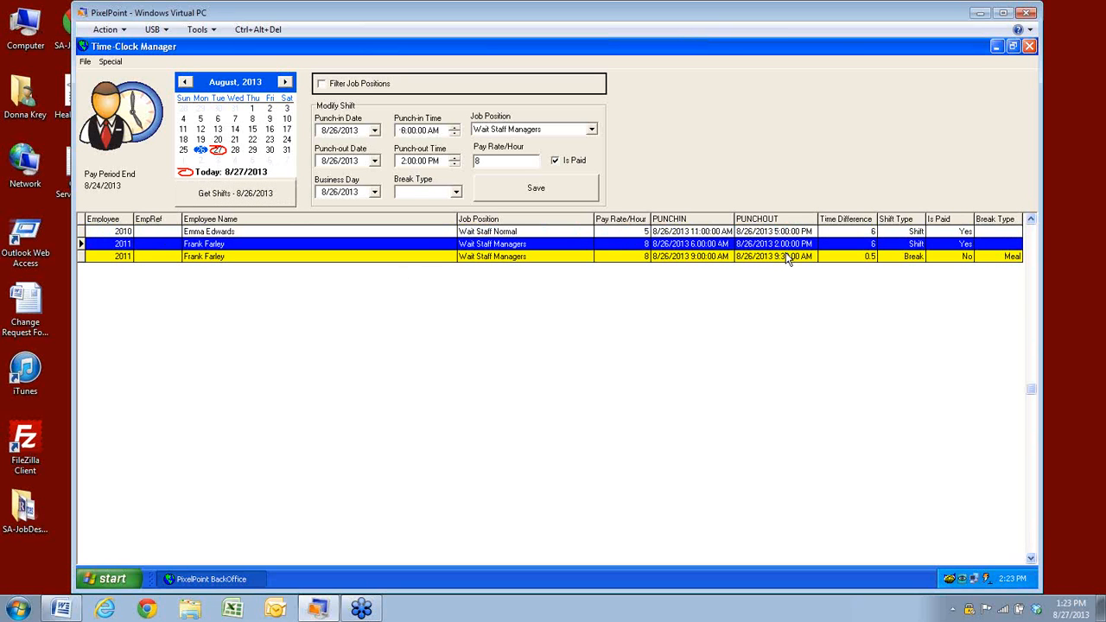
pyautogui.click(782, 258)
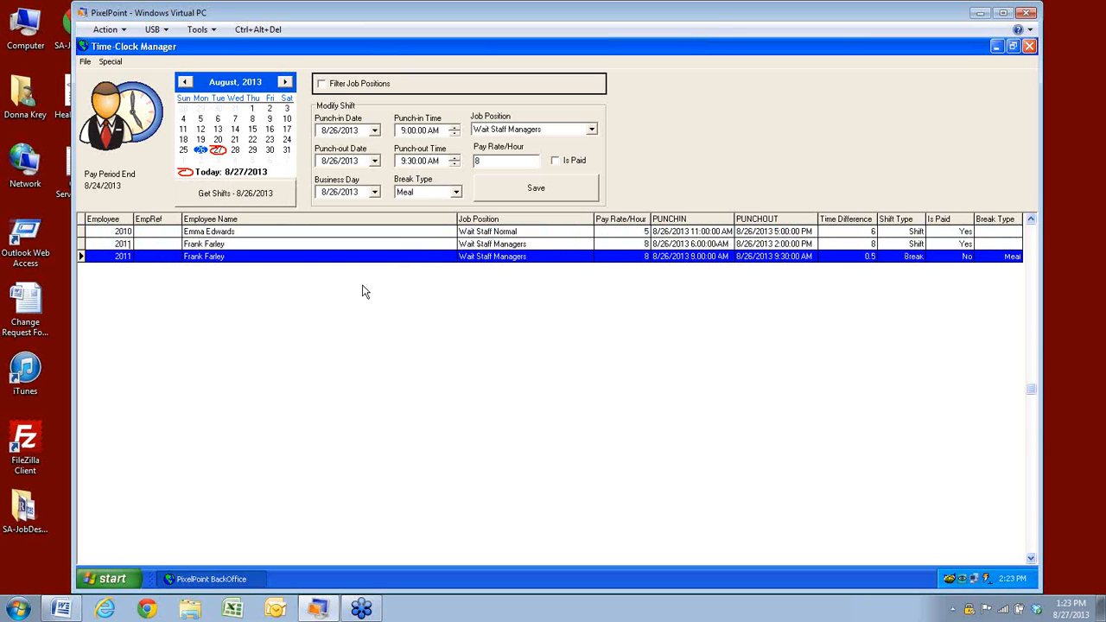
# Load the 8/27/2013 shifts, showing one paid 2-hour Managers shift
pyautogui.click(218, 150)
pyautogui.click(214, 201)
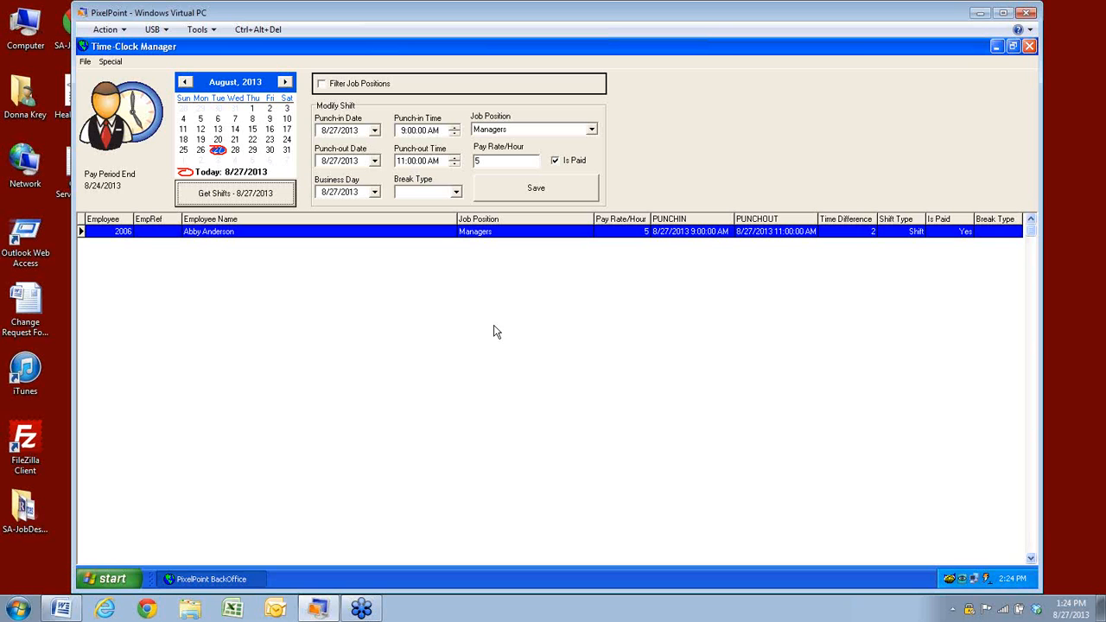
pyautogui.click(85, 63)
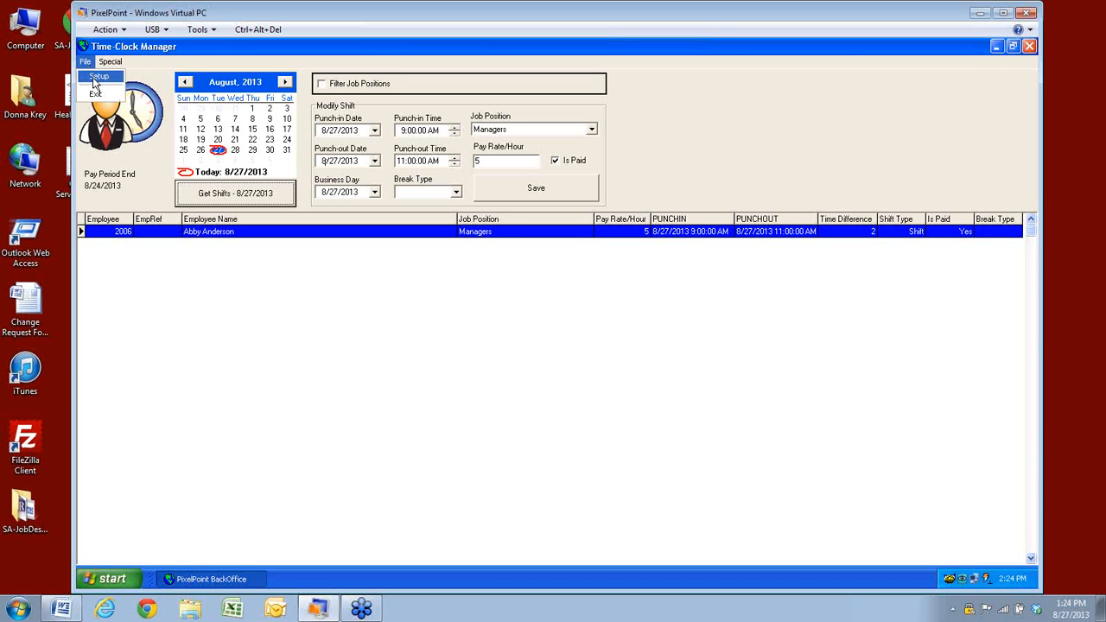
# Open Schedule Setup showing weekday shifts 9:00 AM–2:00 AM and bi-weekly payroll
pyautogui.click(95, 79)
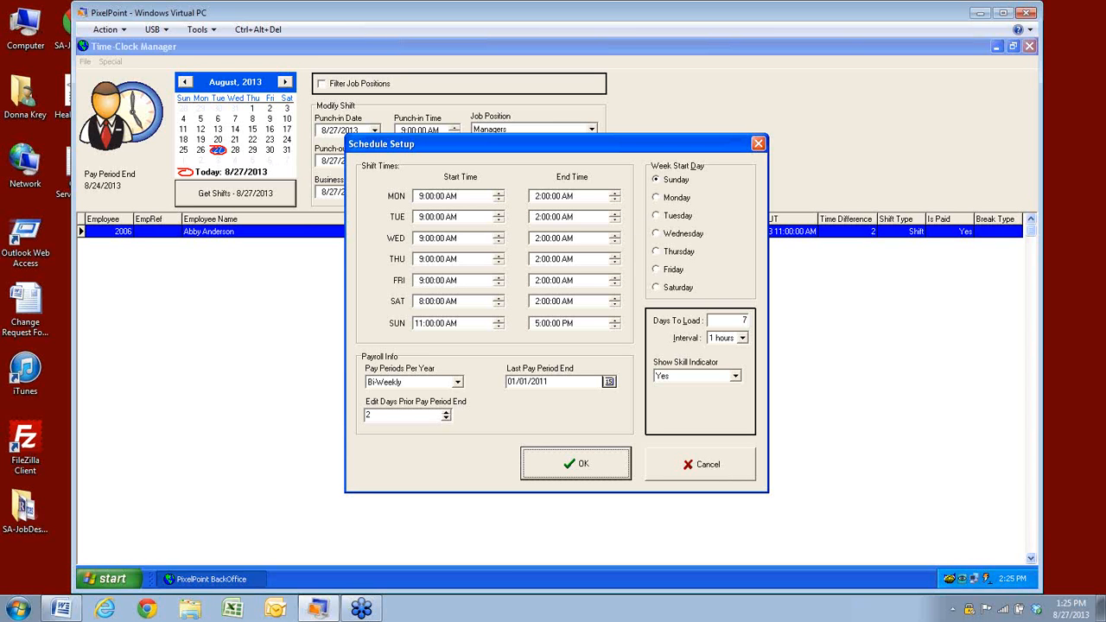
pyautogui.hotkey('alt', 'Tab')
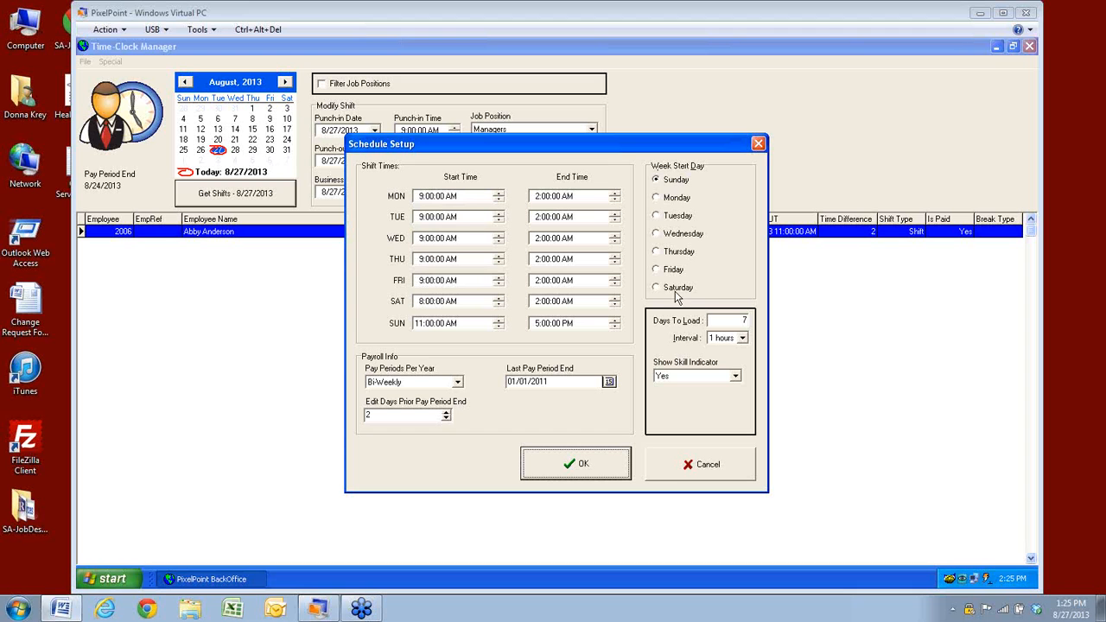
# Set Monday as the week start day and keep the schedule interval at 1 hour
pyautogui.click(656, 198)
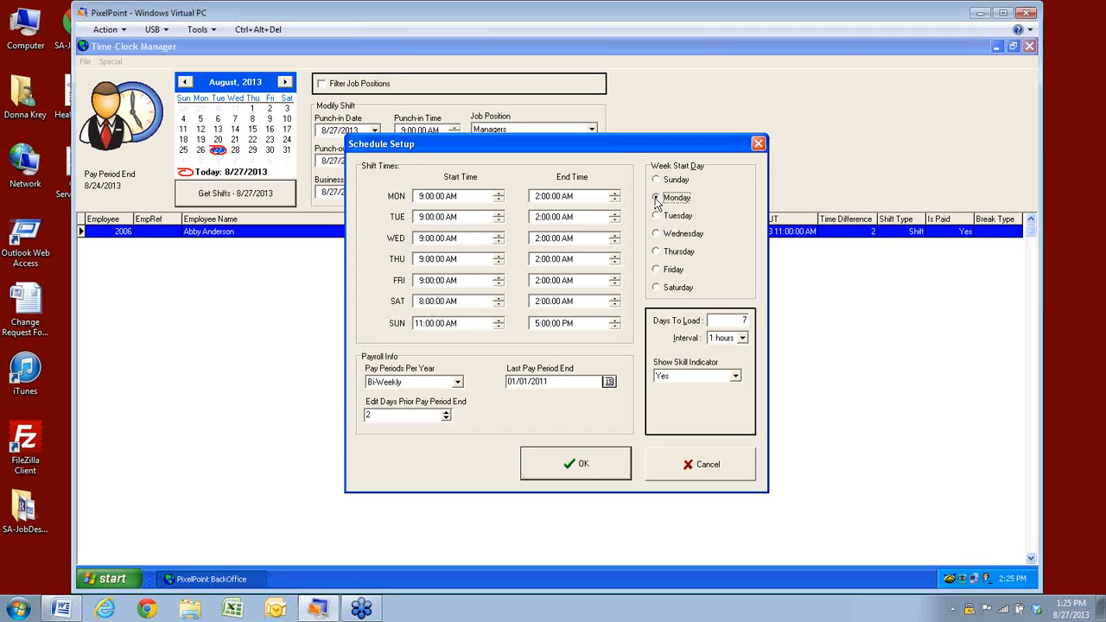
pyautogui.click(655, 234)
pyautogui.click(656, 198)
pyautogui.click(742, 337)
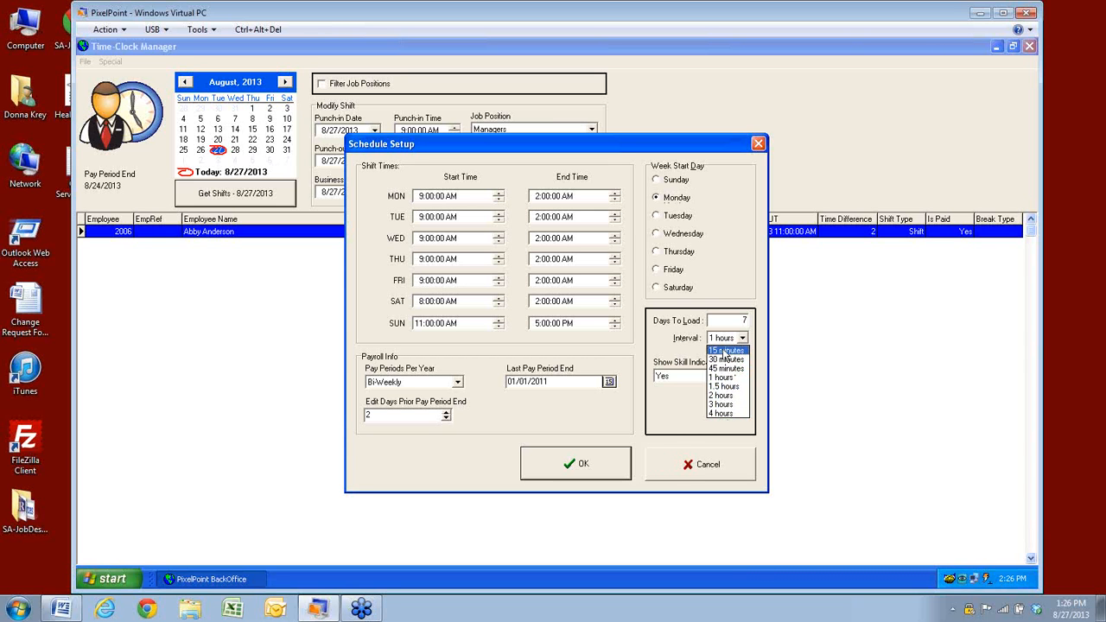
pyautogui.click(657, 414)
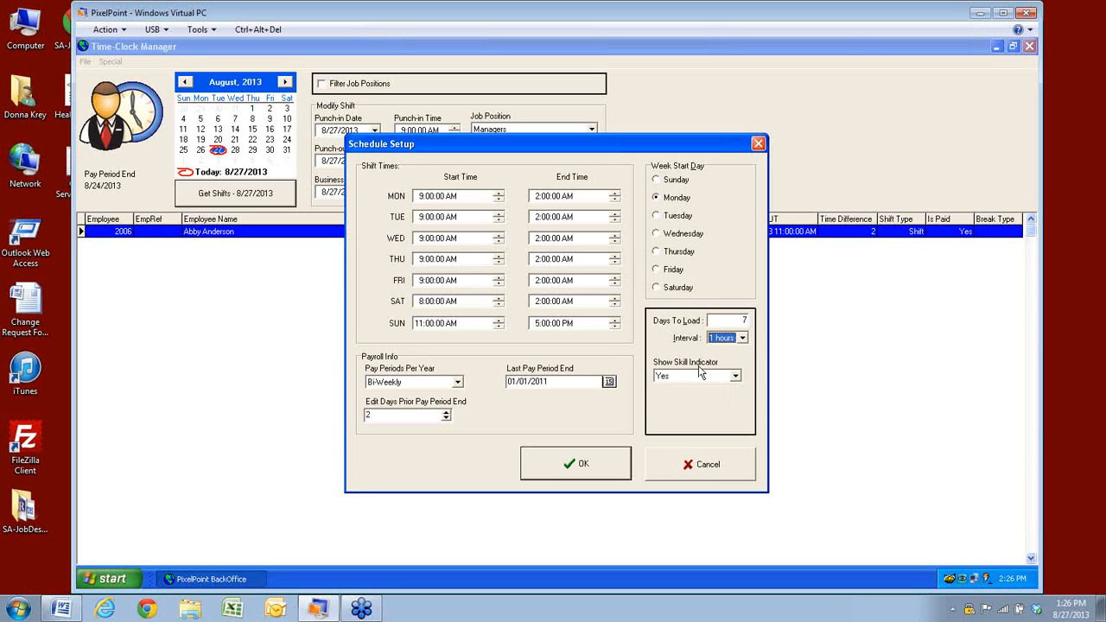
pyautogui.click(735, 376)
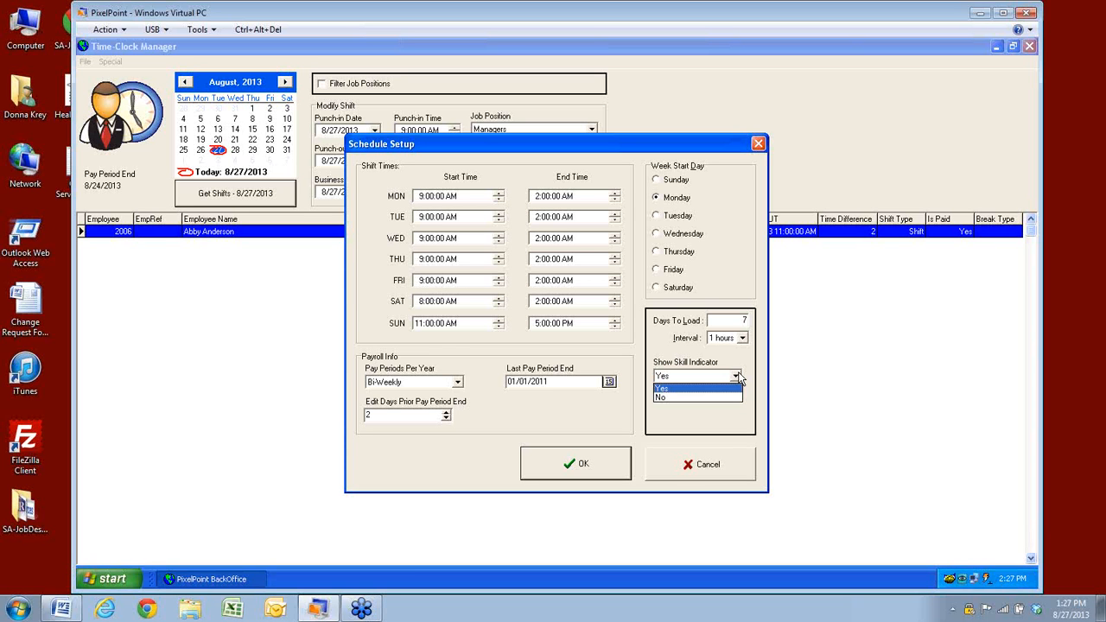
# Keep Show Skill Indicator set to Yes
pyautogui.click(736, 375)
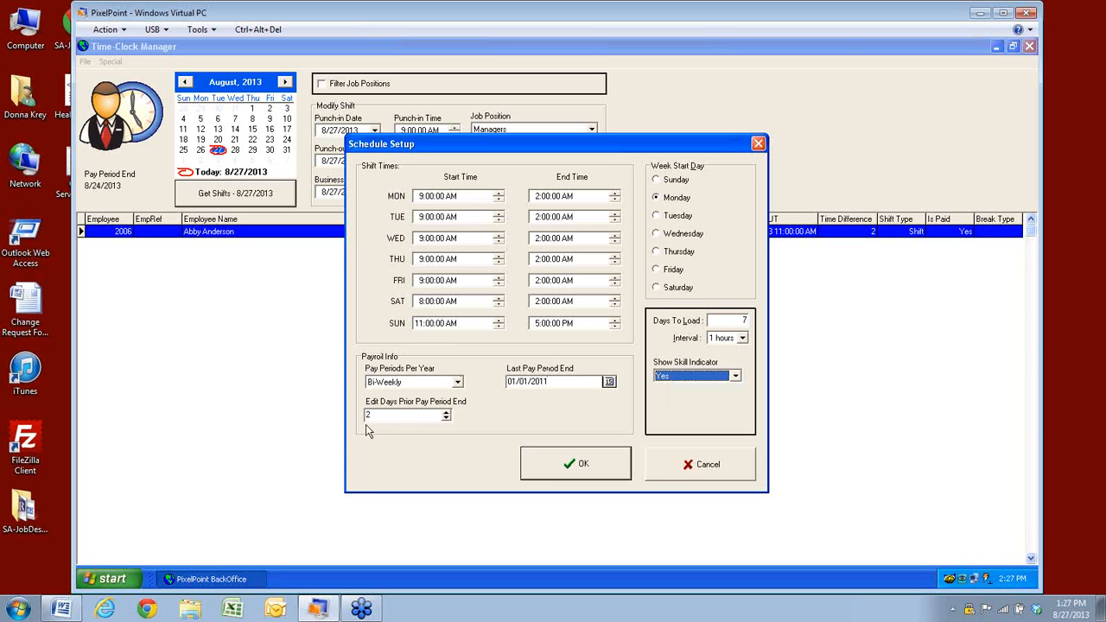
# Switch Pay Periods Per Year from Bi-Weekly to Weekly
pyautogui.click(458, 383)
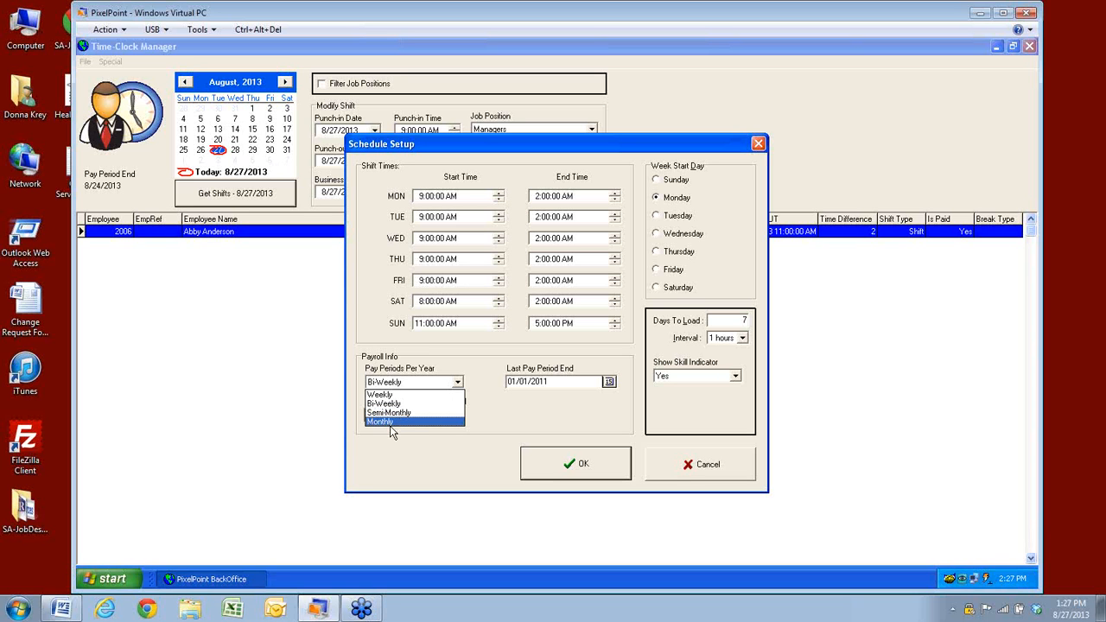
pyautogui.click(560, 381)
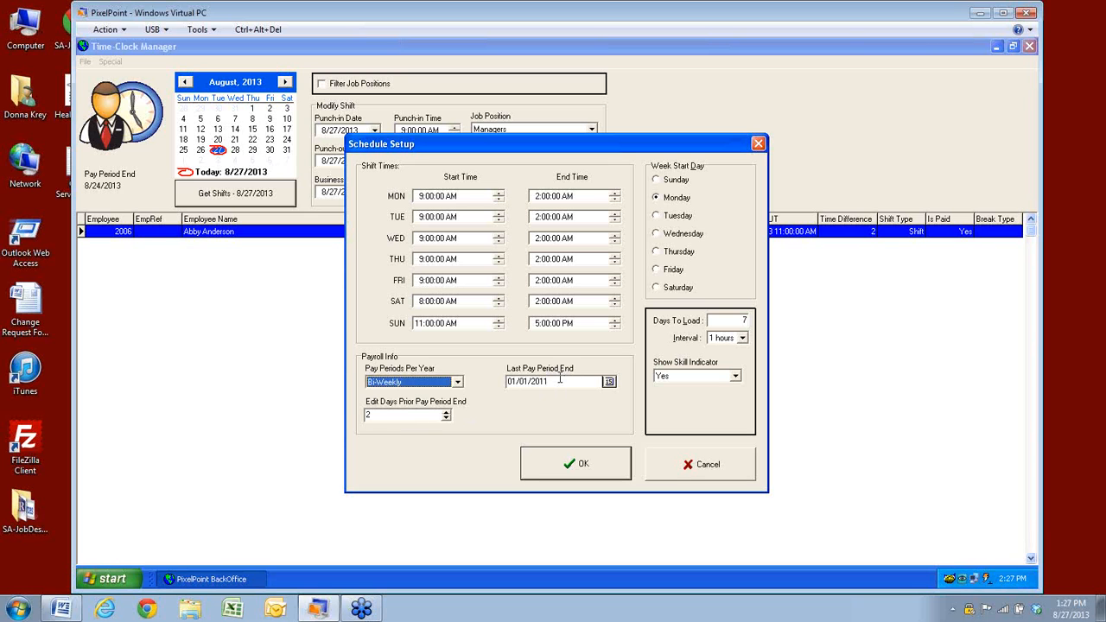
pyautogui.click(553, 381)
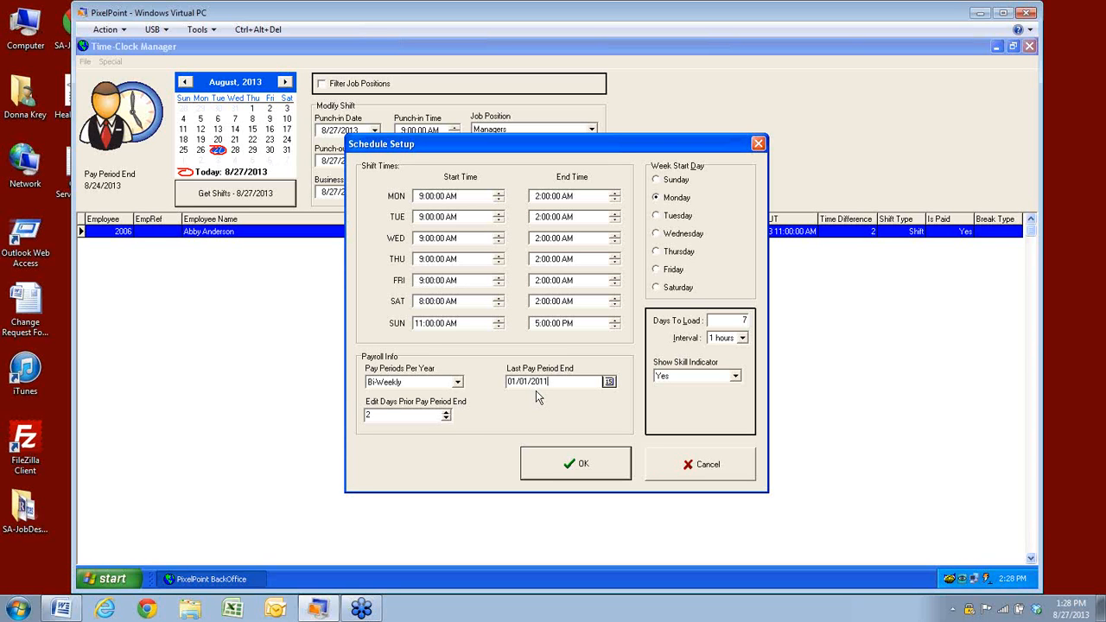
pyautogui.click(457, 383)
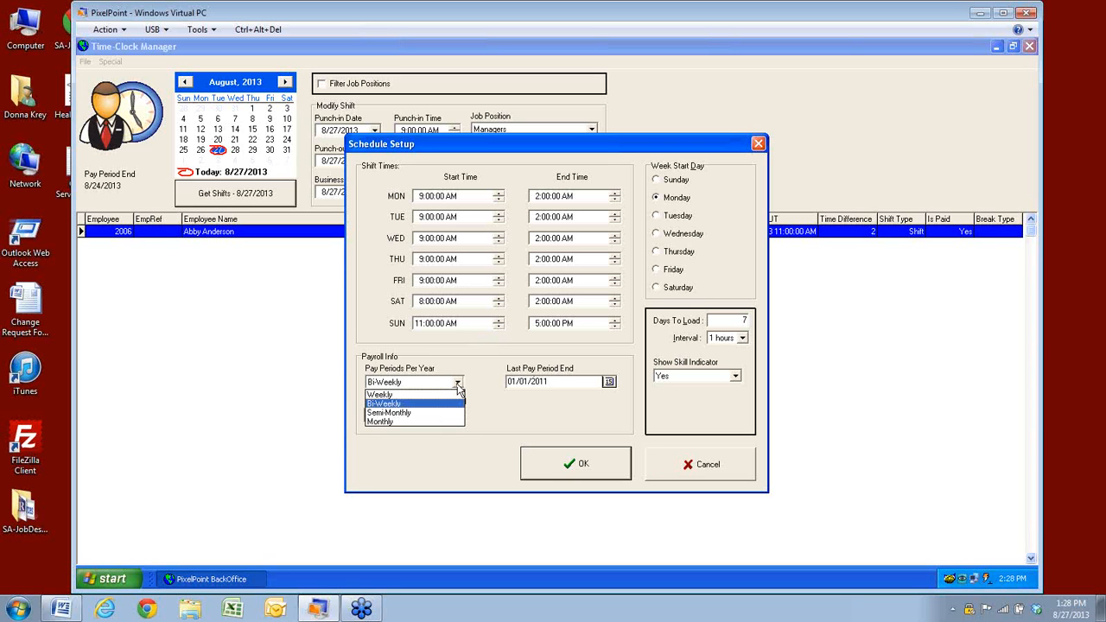
pyautogui.click(382, 395)
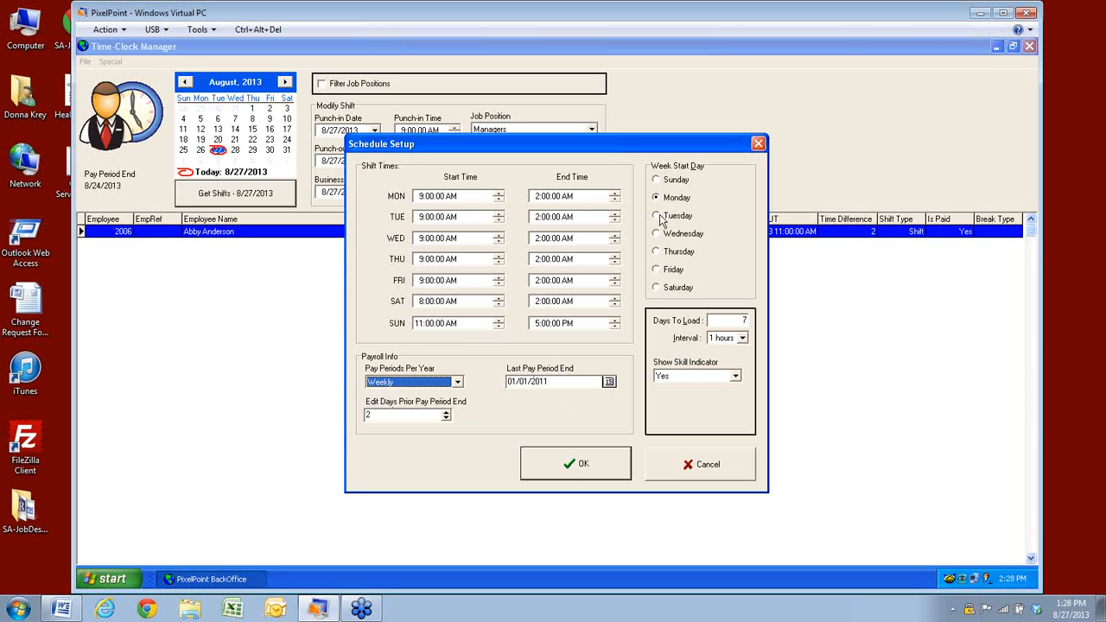
# Pick 04/07/2013 as the Last Pay Period End date in the date picker
pyautogui.click(609, 382)
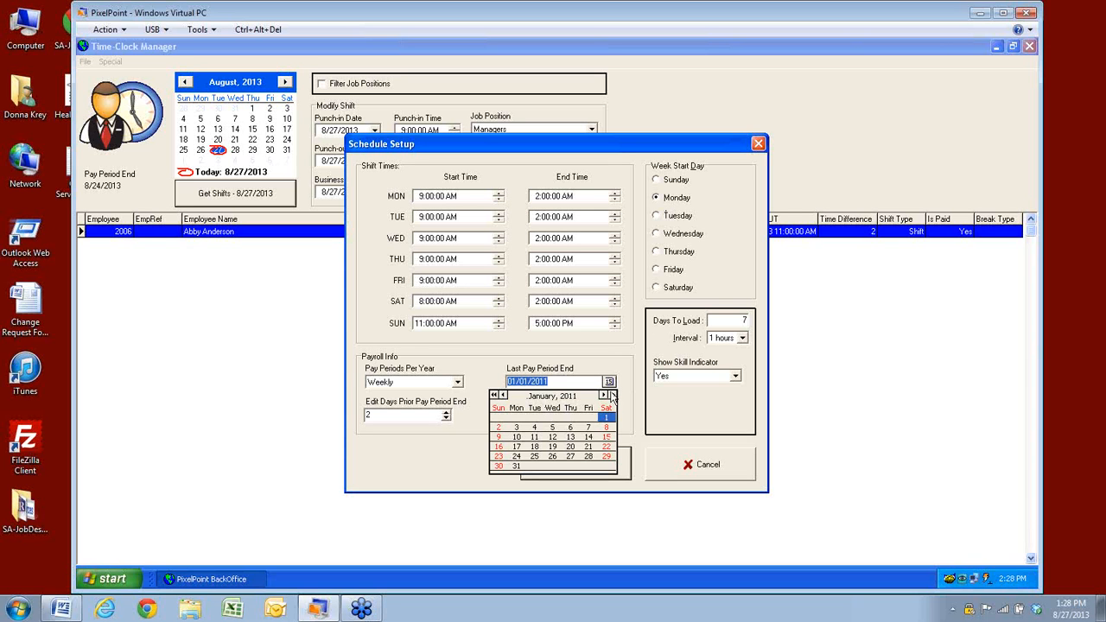
pyautogui.click(613, 395)
pyautogui.click(613, 395)
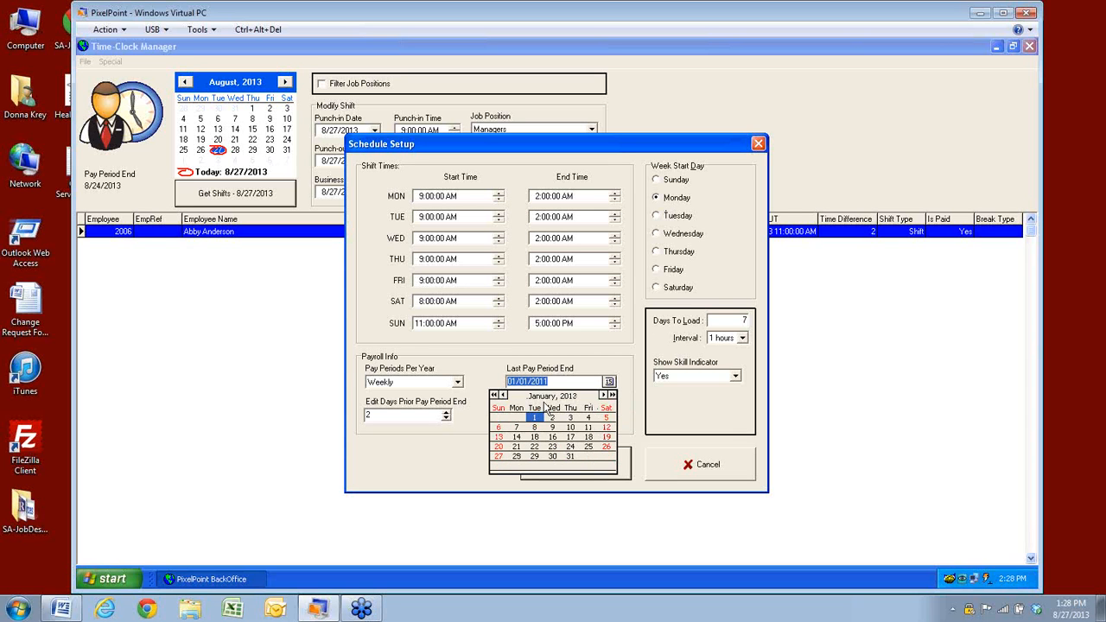
pyautogui.click(603, 395)
pyautogui.click(603, 395)
pyautogui.click(603, 395)
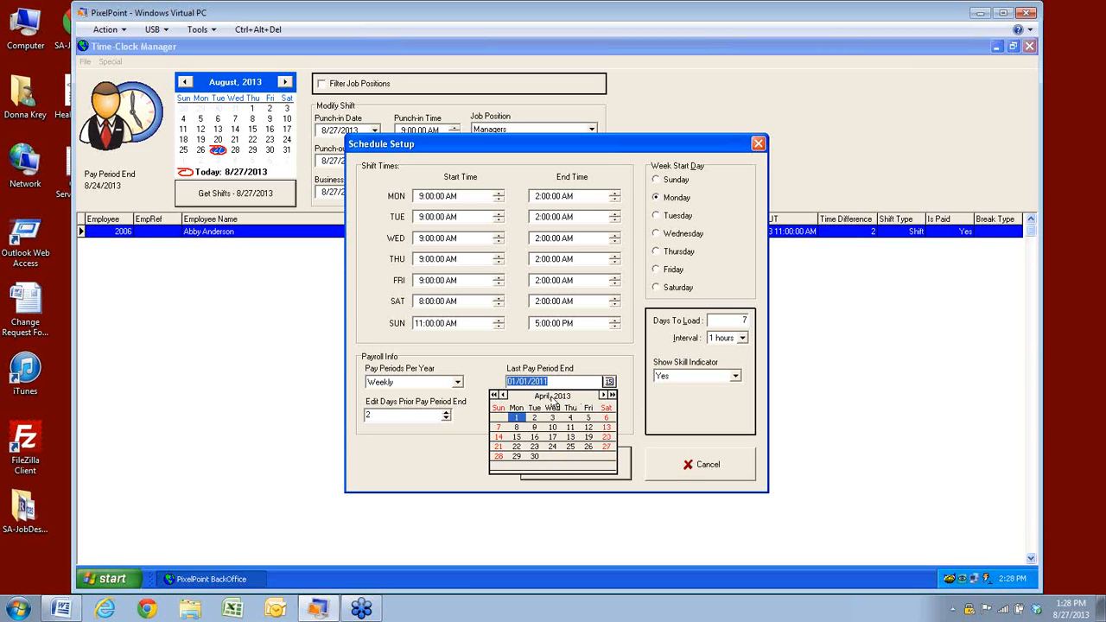
pyautogui.click(499, 427)
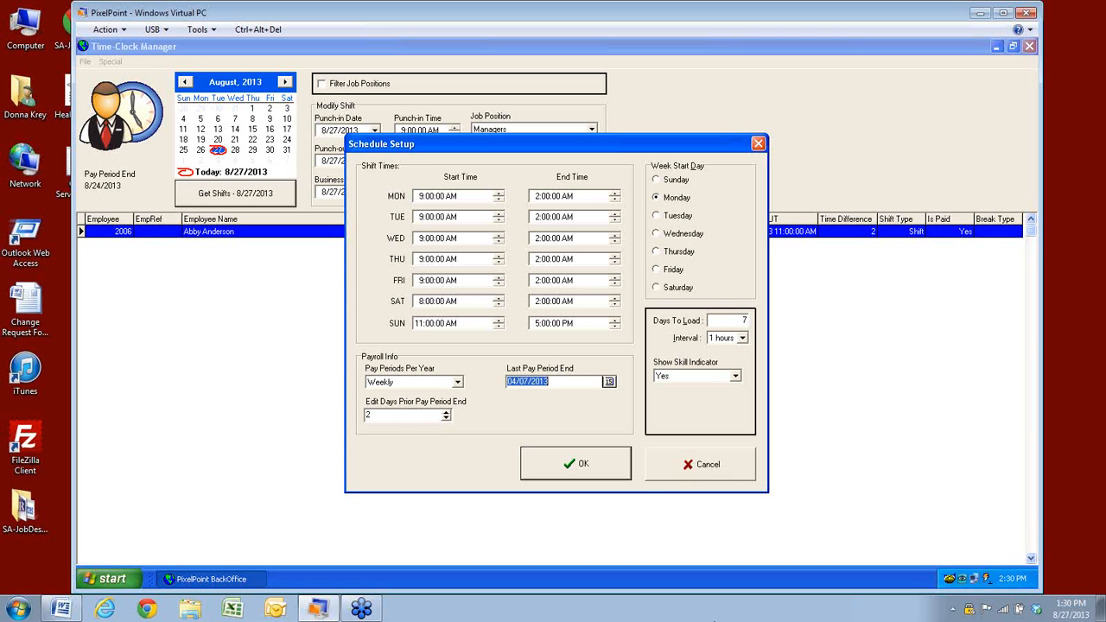
# Save the Schedule Setup settings with OK
pyautogui.click(602, 469)
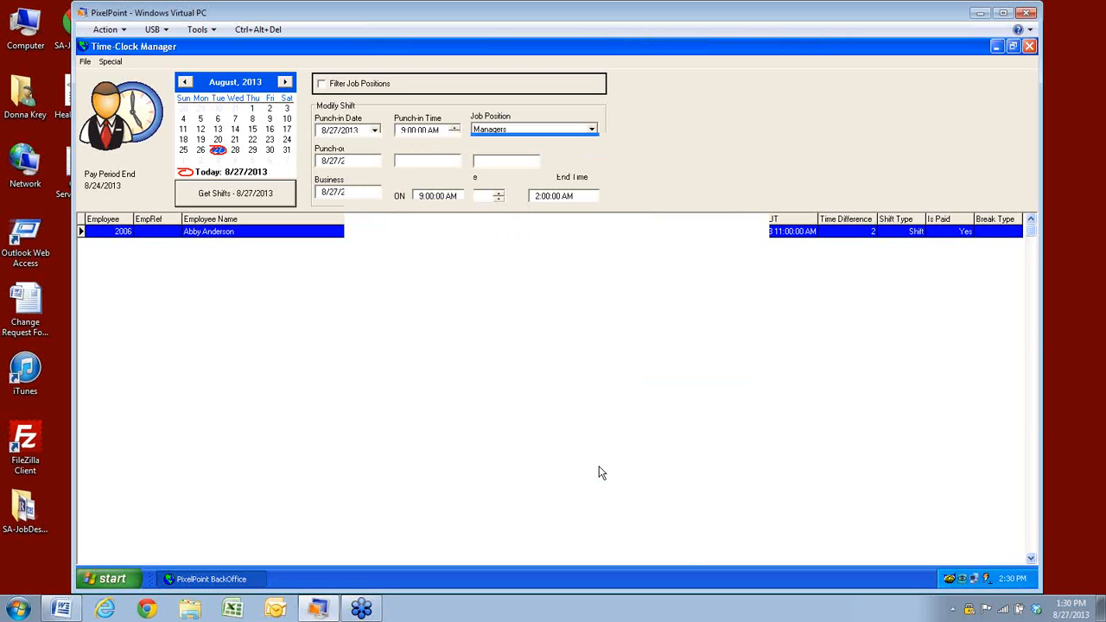
pyautogui.click(85, 63)
pyautogui.moveTo(109, 62)
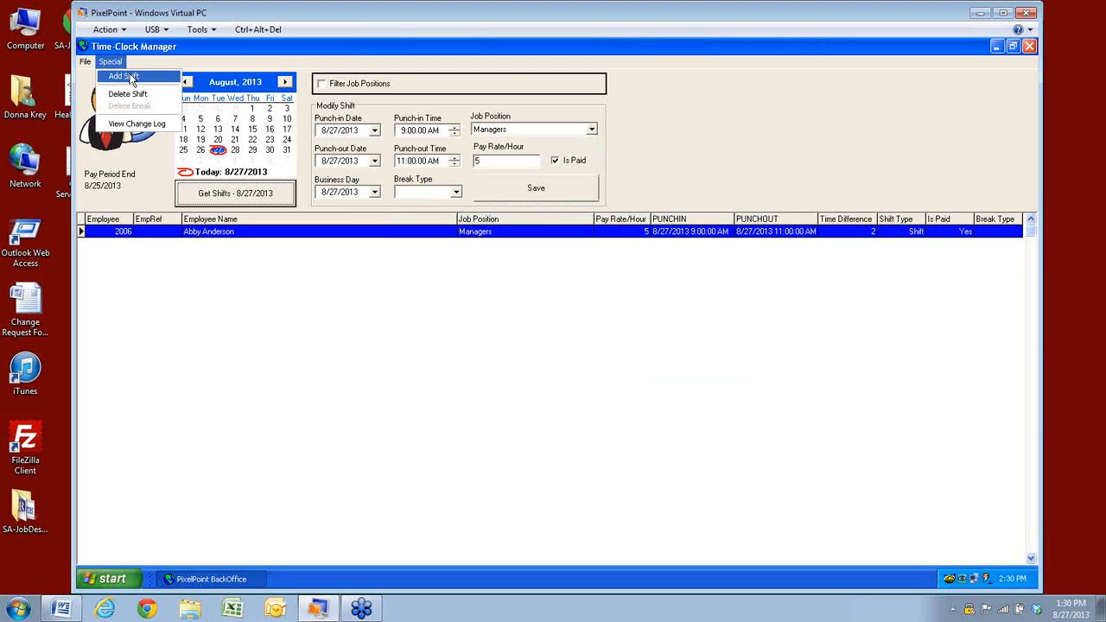
pyautogui.click(127, 272)
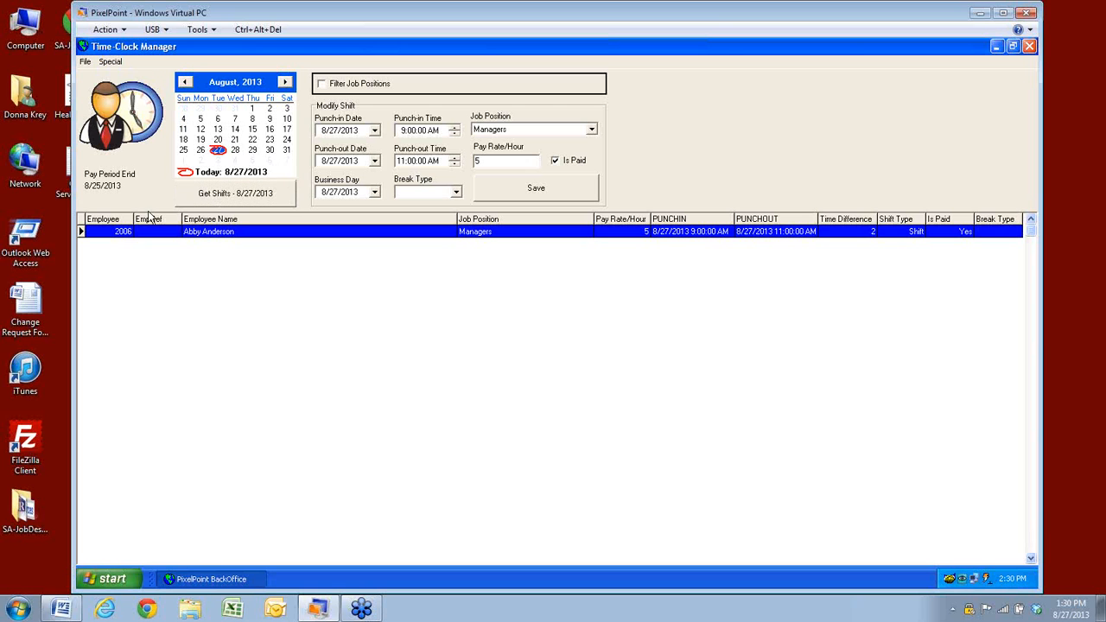
# Load the 8/26/2013 shifts and start adding a new shift for that day
pyautogui.click(201, 150)
pyautogui.click(242, 202)
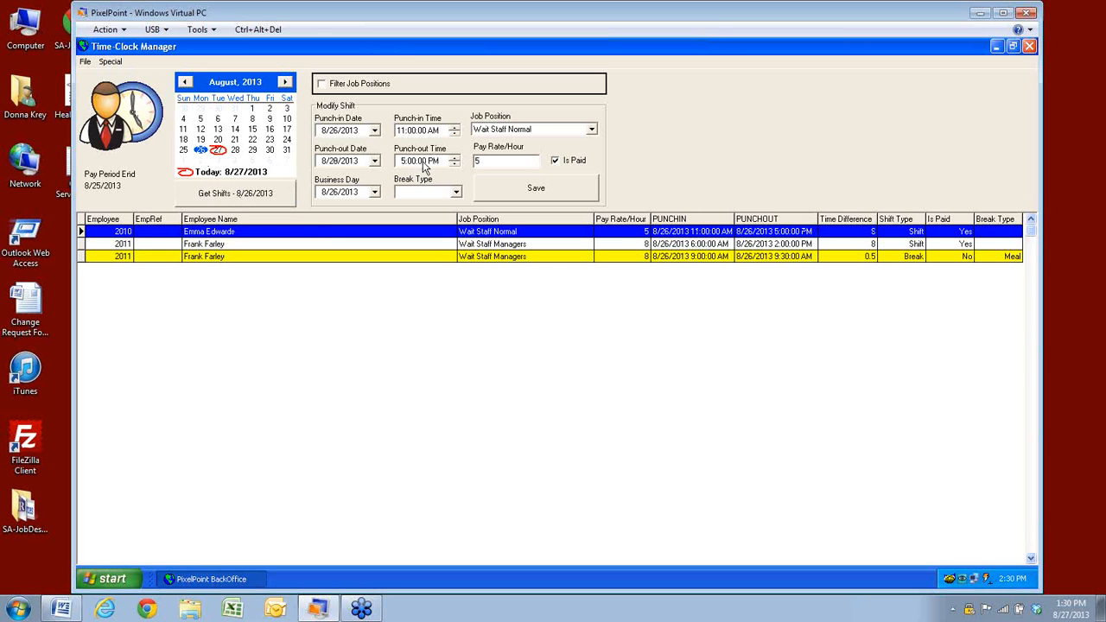
pyautogui.click(110, 62)
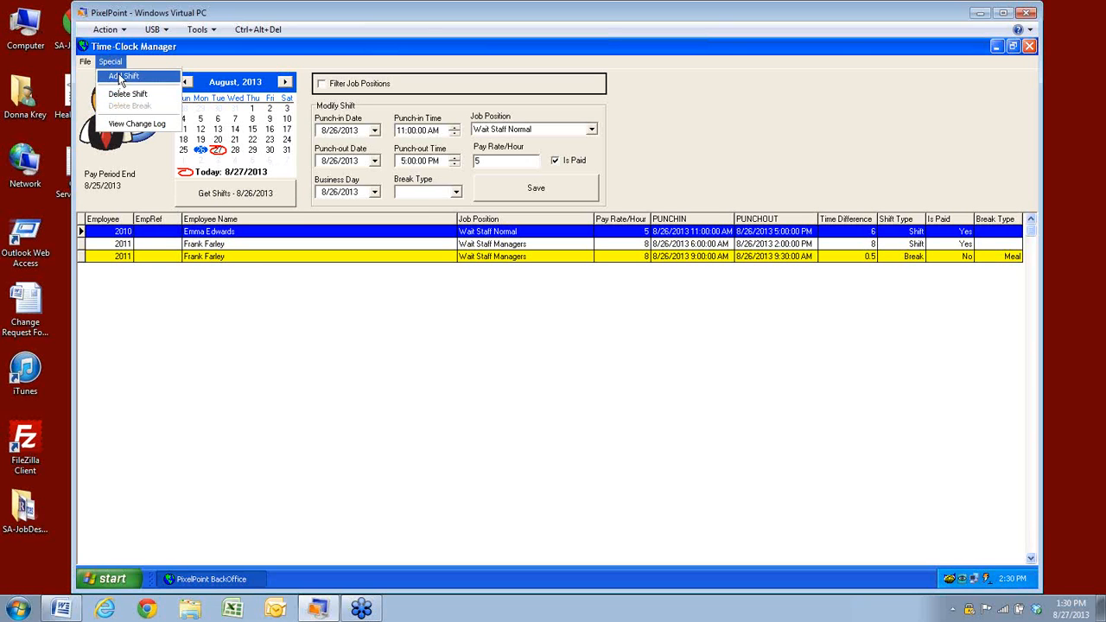
pyautogui.click(121, 75)
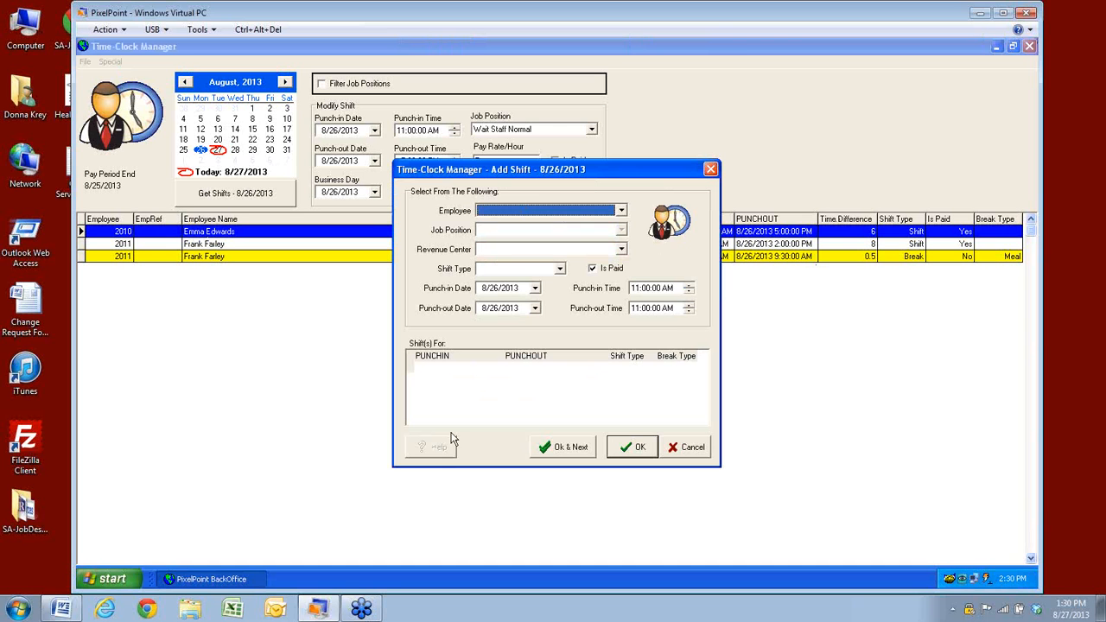
# Assign the employee, Cashiers position, Default Revenue Center and shift type Shift
pyautogui.click(620, 212)
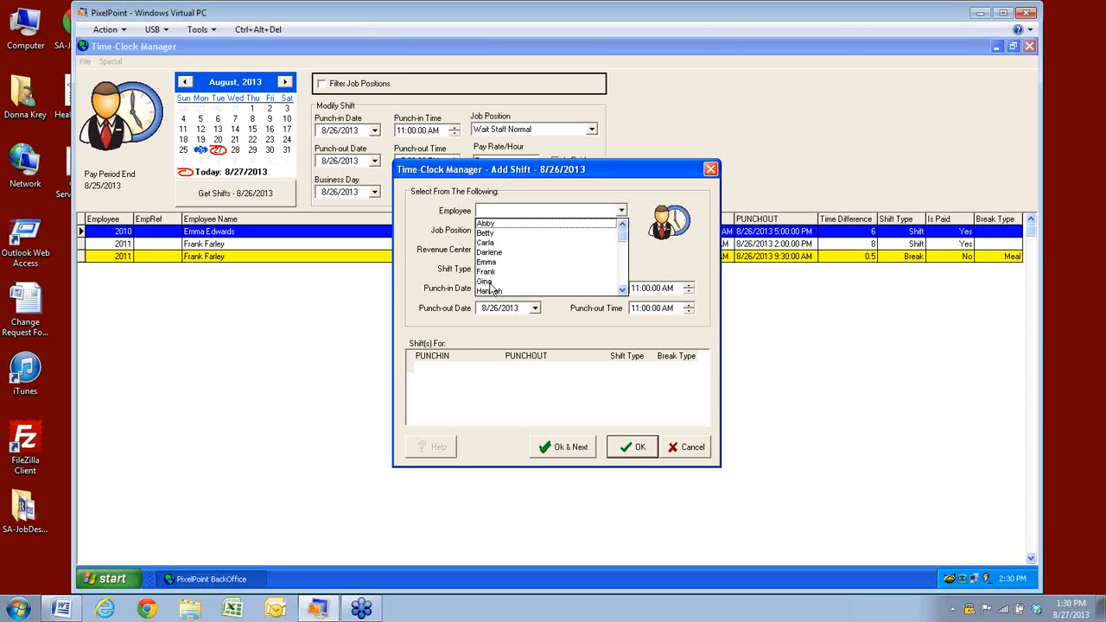
pyautogui.click(487, 283)
pyautogui.click(622, 230)
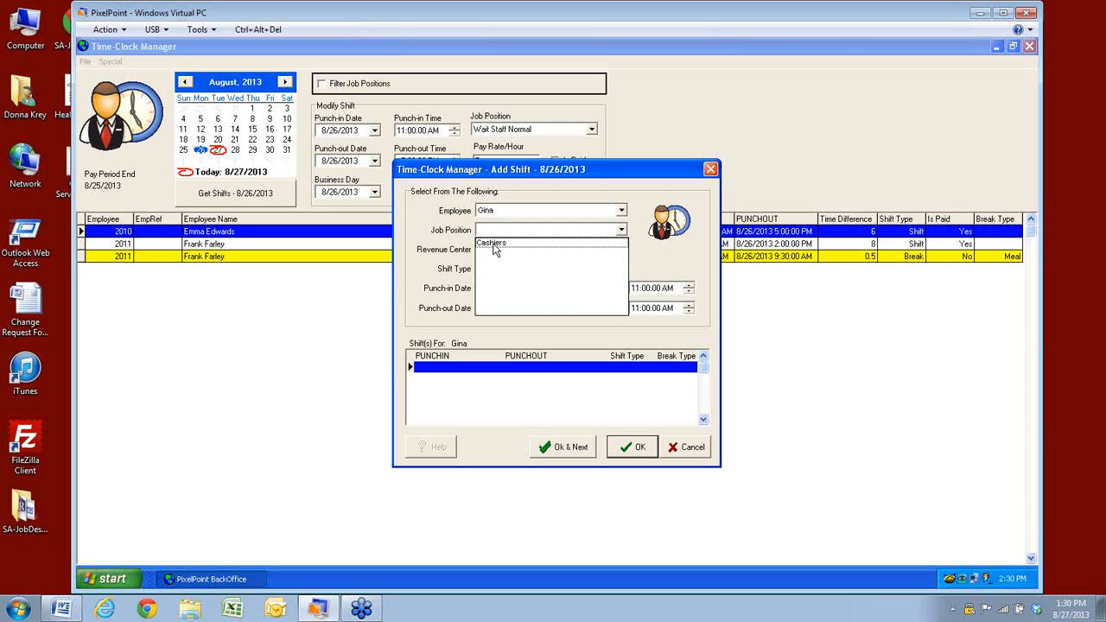
pyautogui.click(494, 245)
pyautogui.click(622, 252)
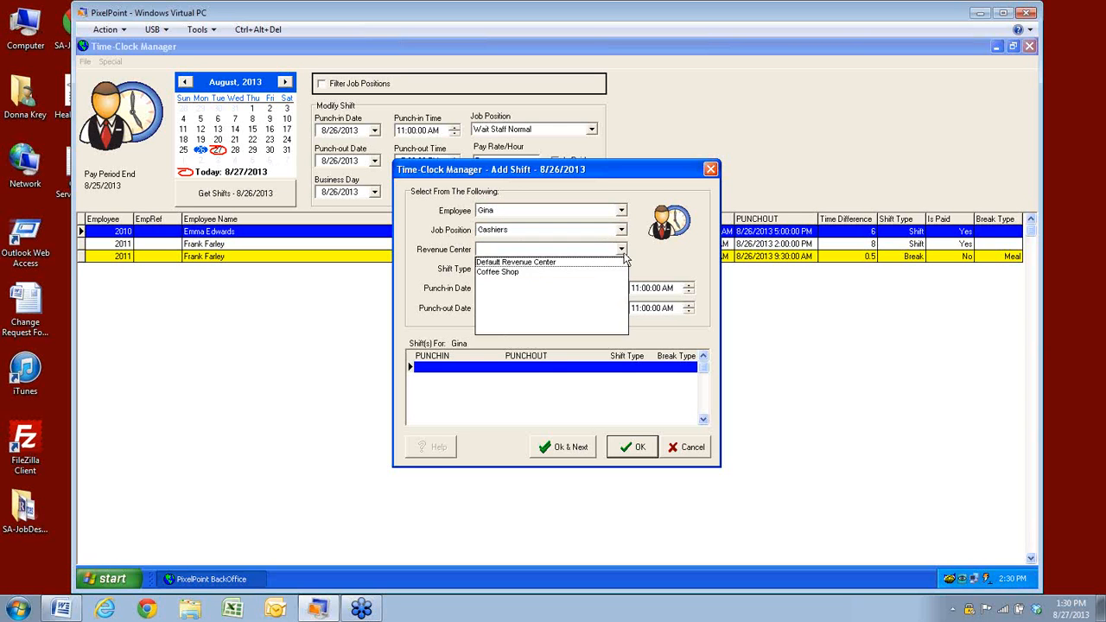
pyautogui.click(527, 262)
pyautogui.click(559, 270)
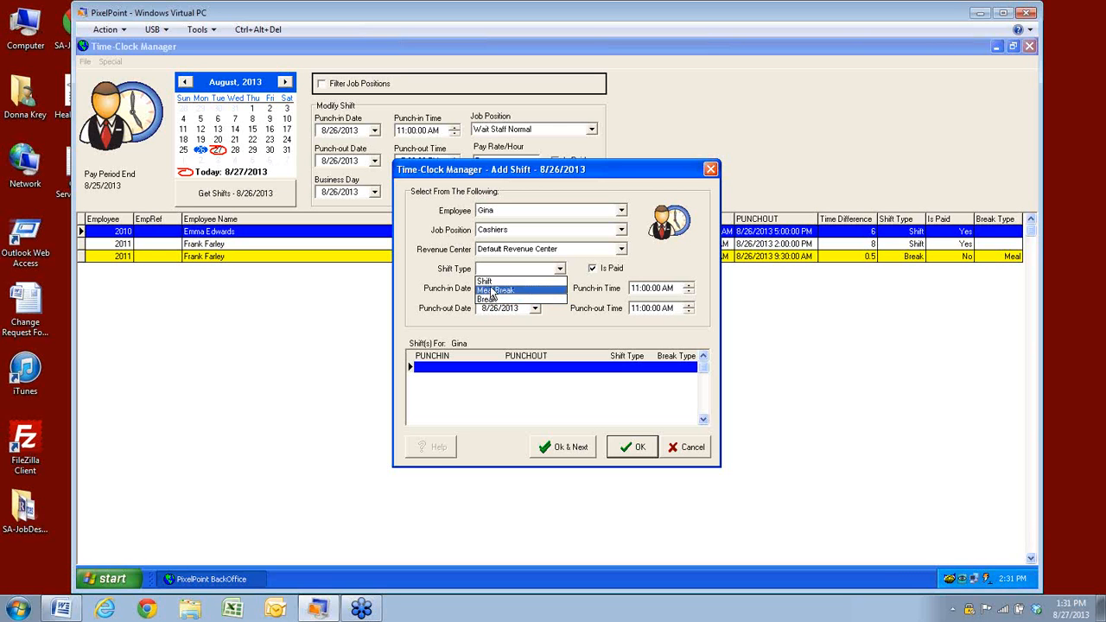
pyautogui.click(486, 281)
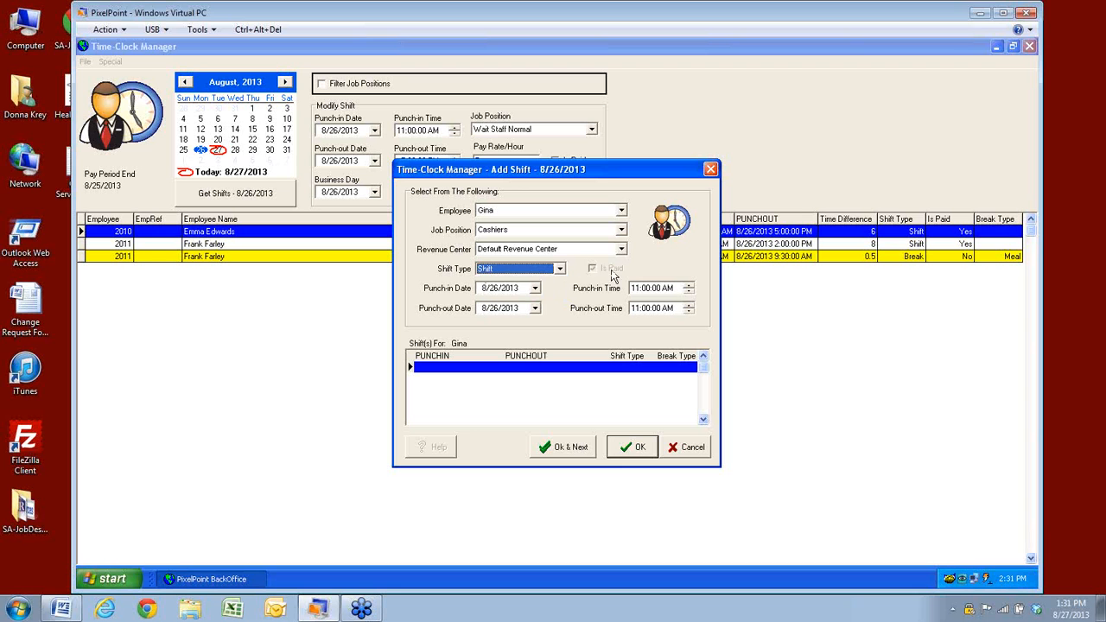
pyautogui.click(560, 268)
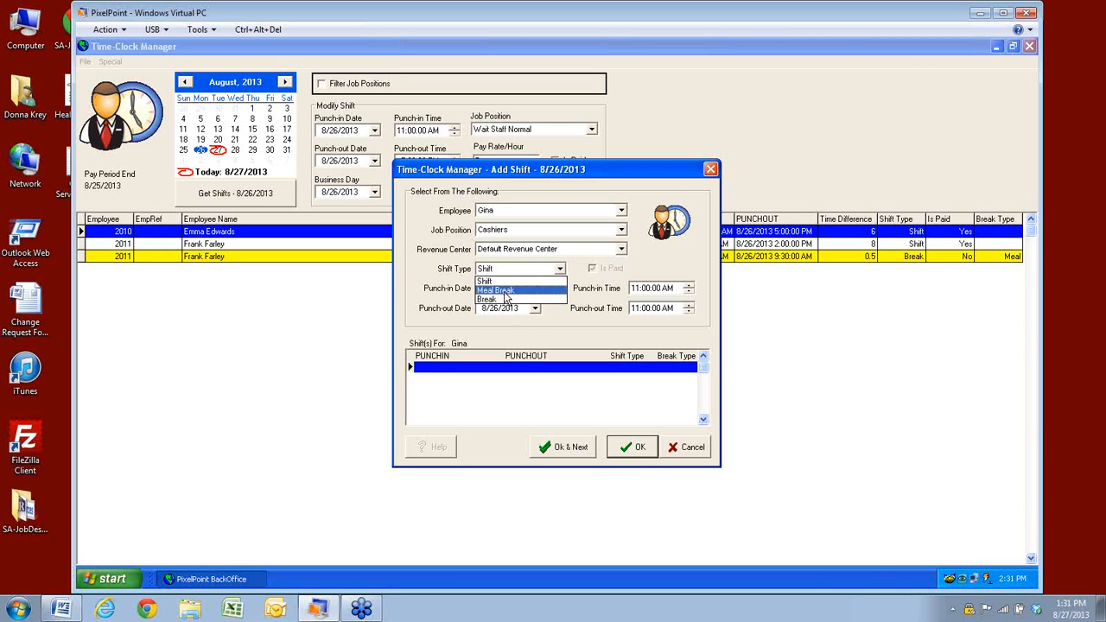
pyautogui.click(505, 296)
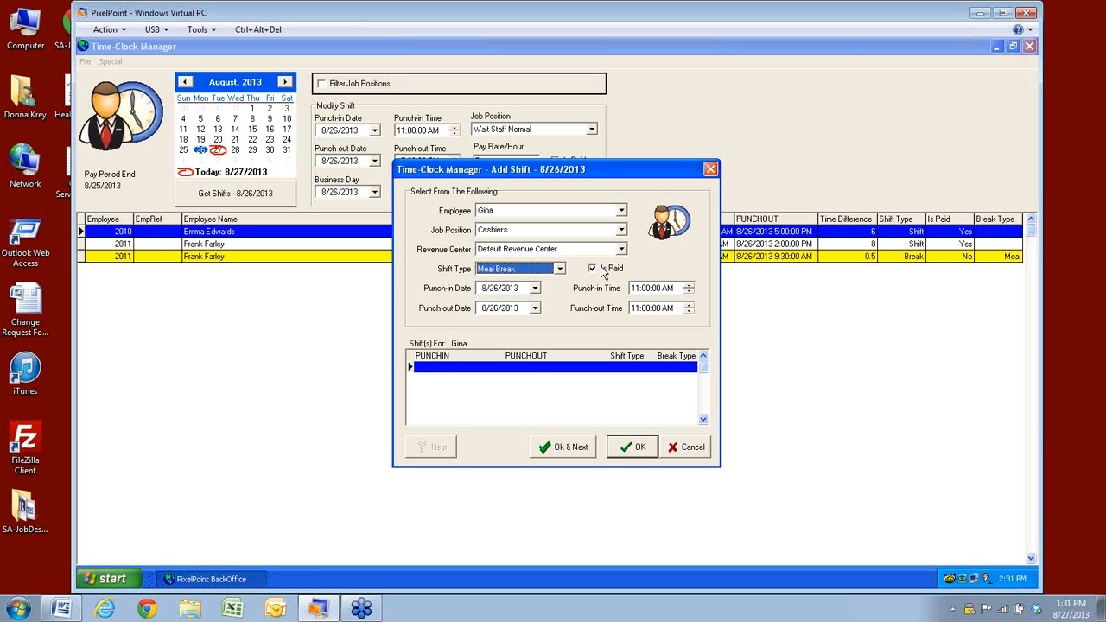
pyautogui.click(559, 268)
pyautogui.click(486, 283)
# Set the shift times to 2:00 PM–11:00 PM and submit it
pyautogui.click(637, 289)
pyautogui.write('2')
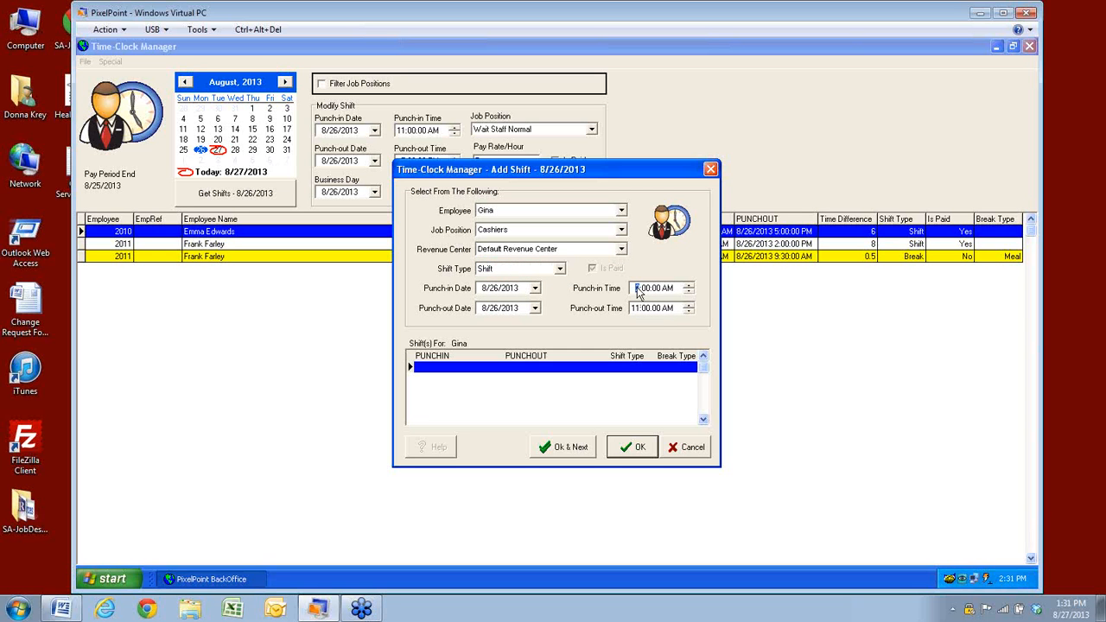
pyautogui.click(669, 290)
pyautogui.write('p')
pyautogui.click(671, 309)
pyautogui.click(628, 453)
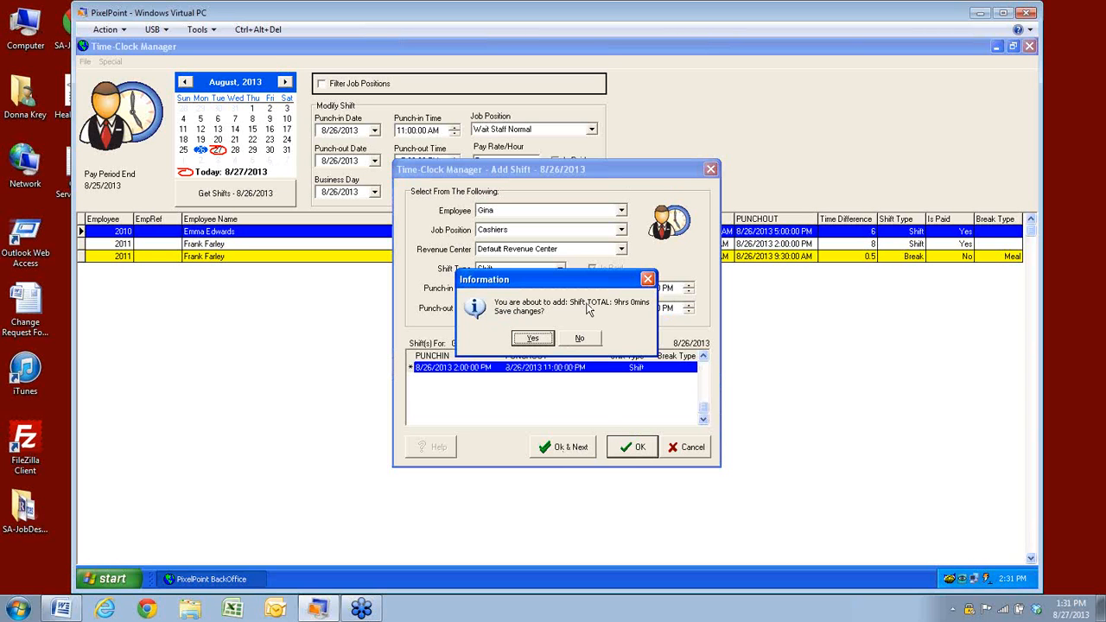
# Confirm saving the 9-hour Cashiers shift and inspect the 6:00 AM Managers shift
pyautogui.click(528, 338)
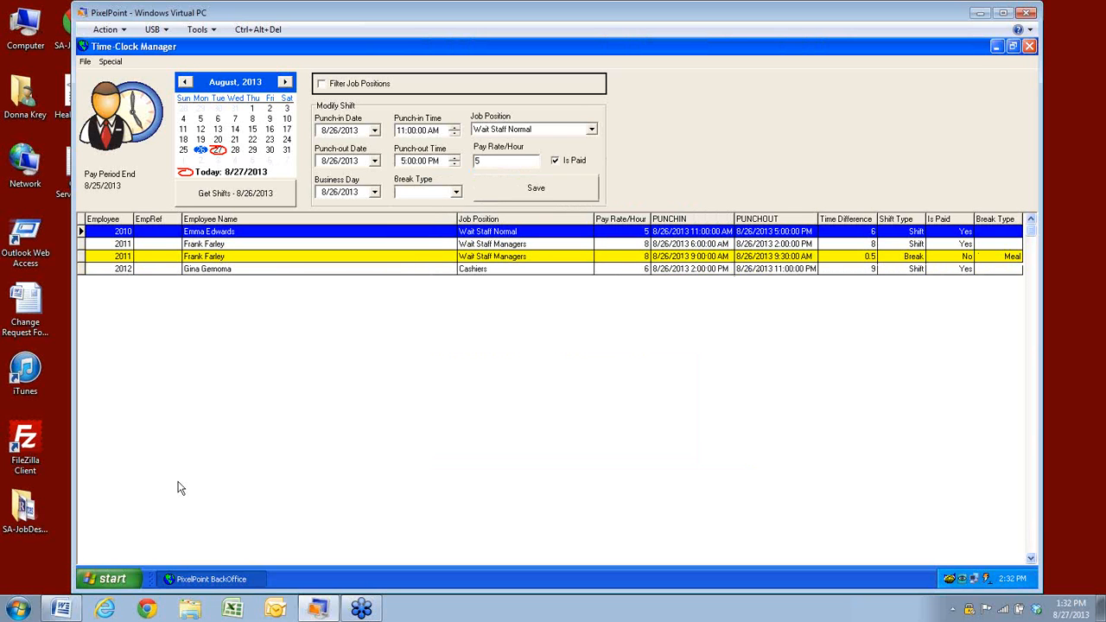
pyautogui.click(198, 245)
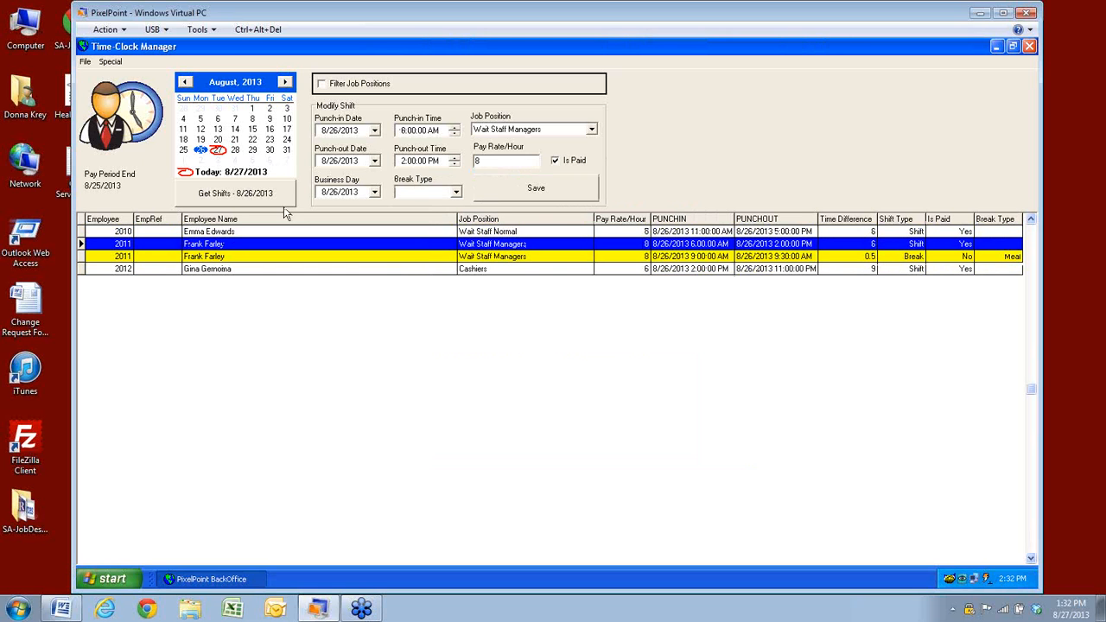
pyautogui.click(109, 61)
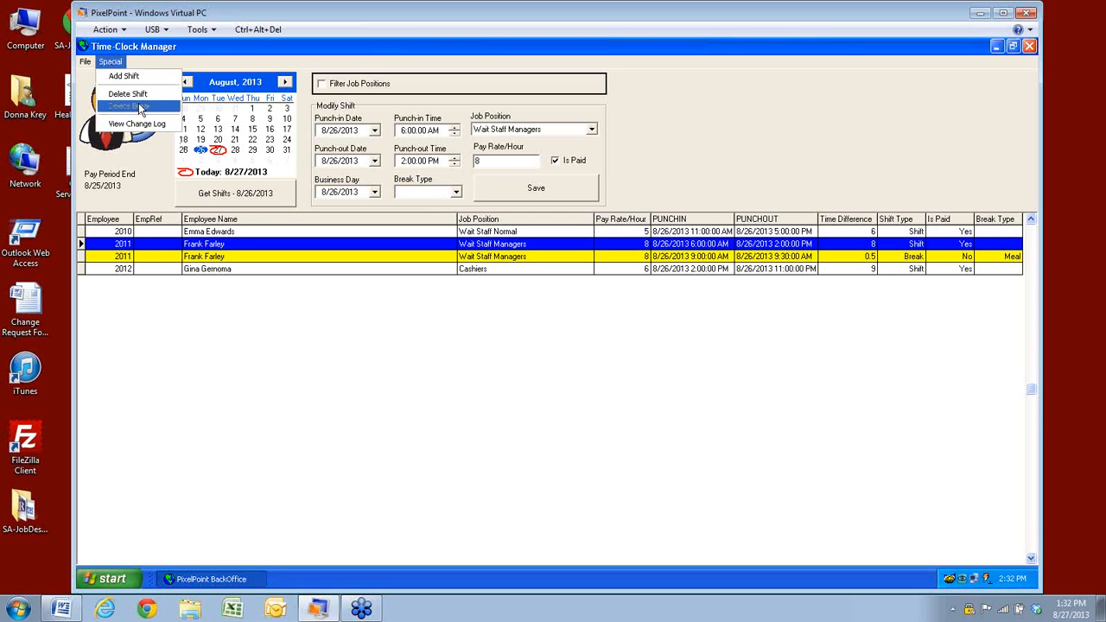
pyautogui.click(223, 249)
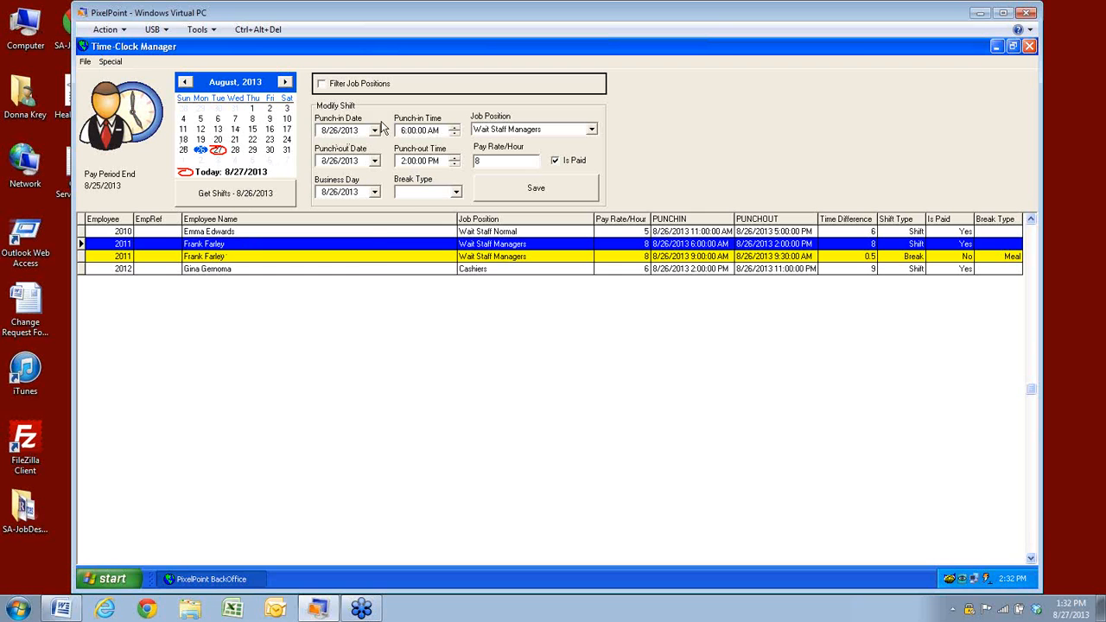
# Review each 8/26/2013 entry, then load the Wait Staff Normal shift for editing
pyautogui.click(350, 269)
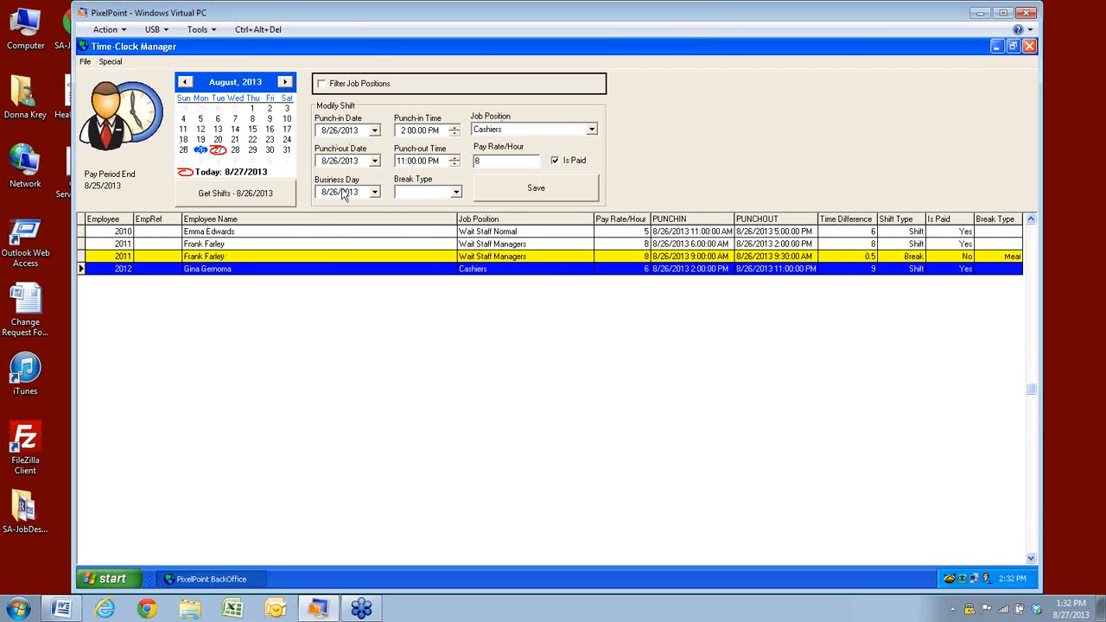
pyautogui.click(302, 233)
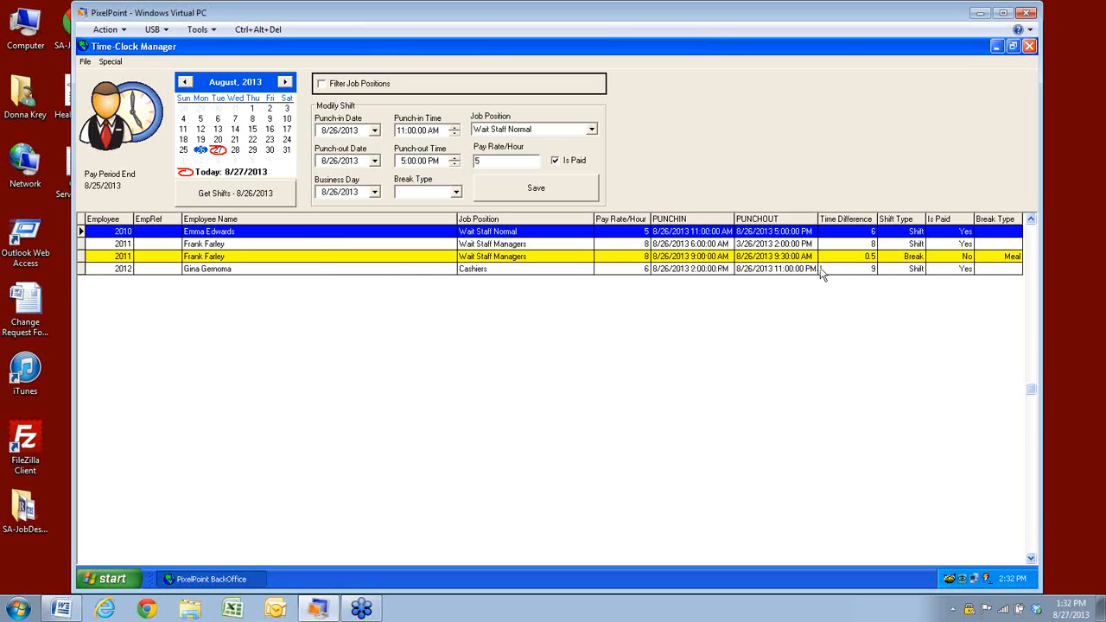
pyautogui.click(235, 247)
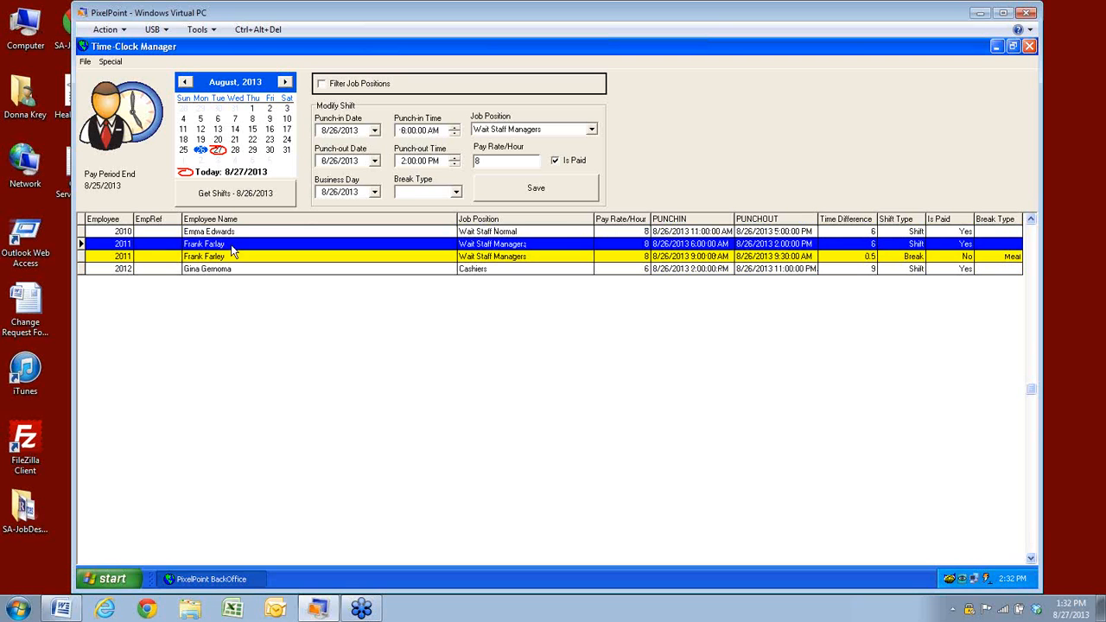
pyautogui.click(231, 256)
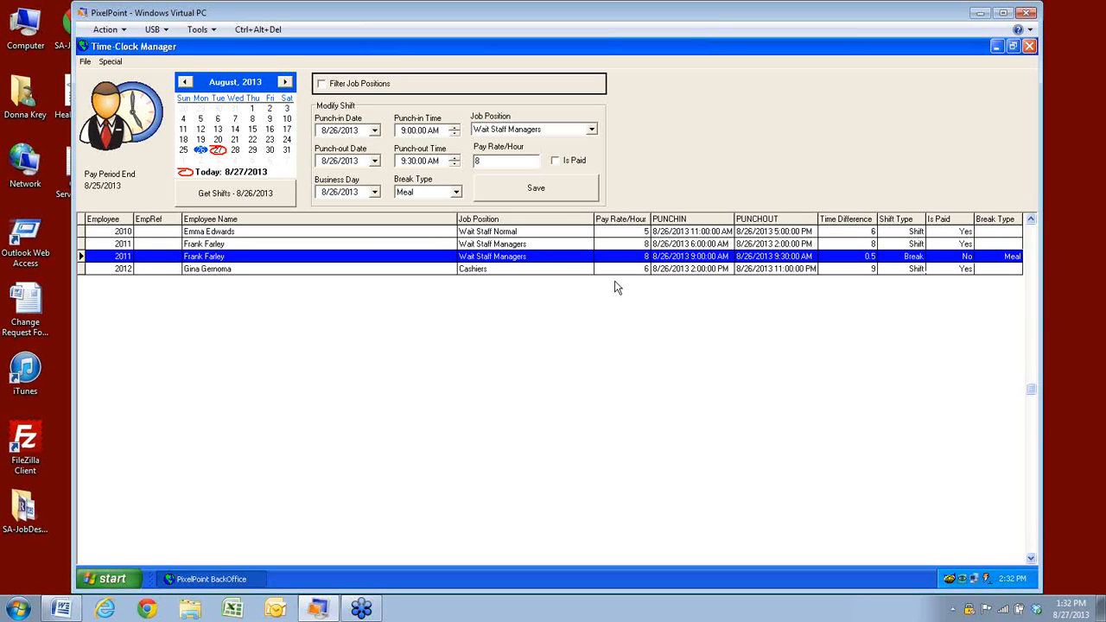
pyautogui.click(202, 271)
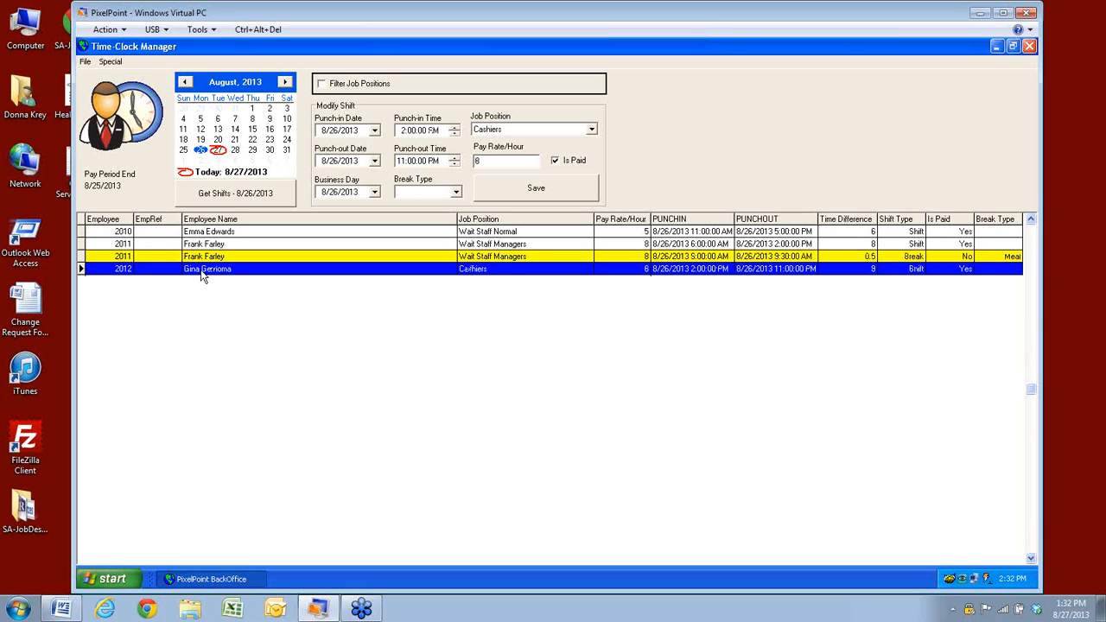
pyautogui.click(202, 233)
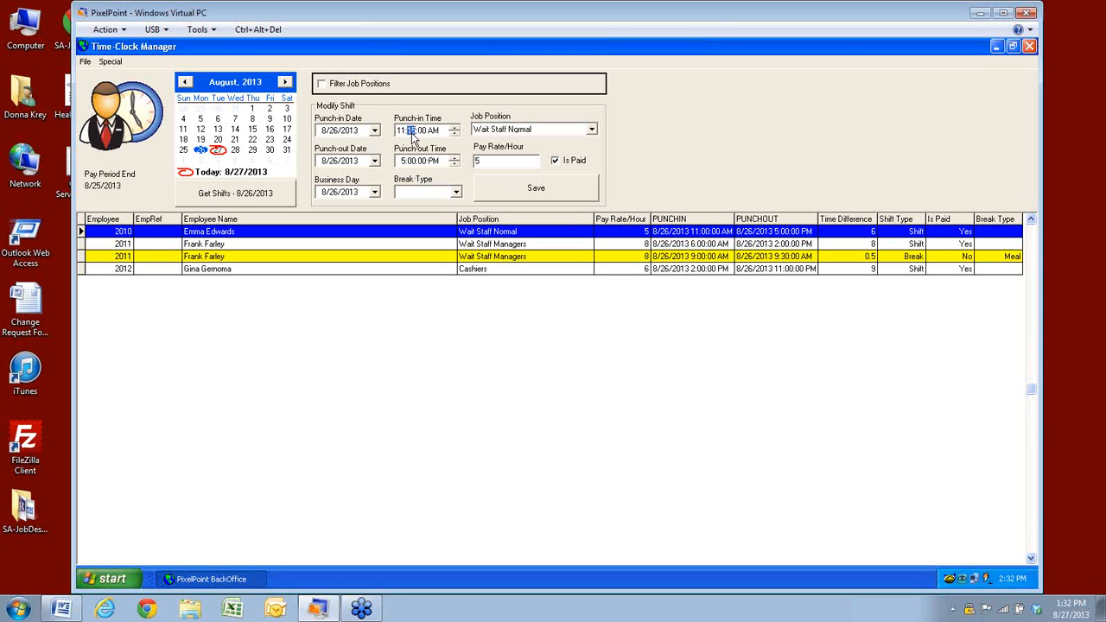
# Save the 11:15 AM punch-in and keep Wait Staff Normal as the job position
pyautogui.click(528, 184)
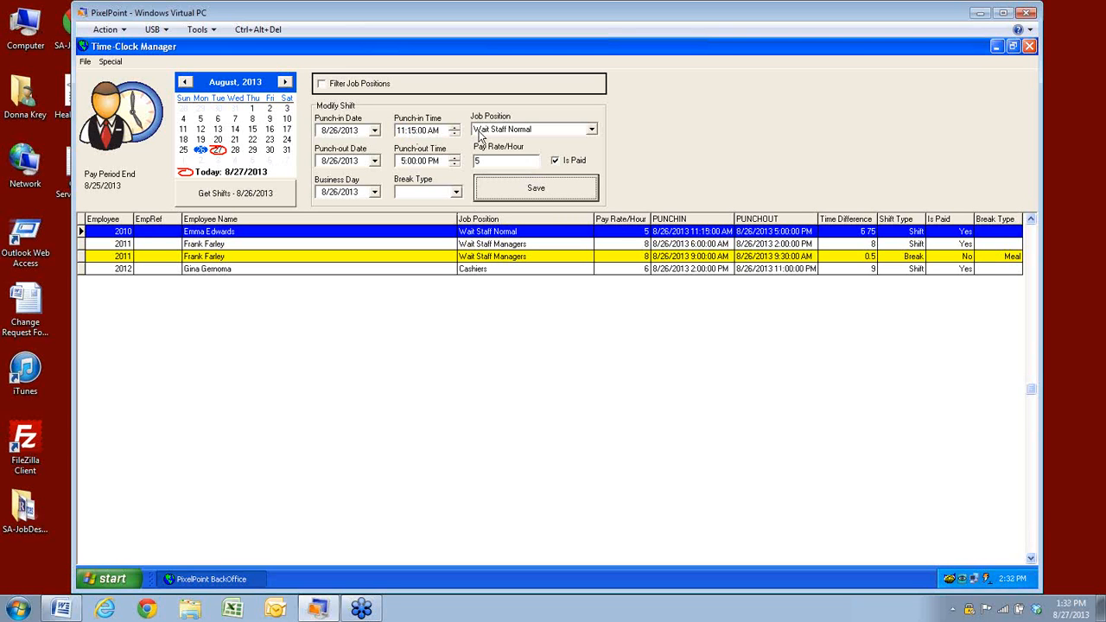
pyautogui.click(592, 131)
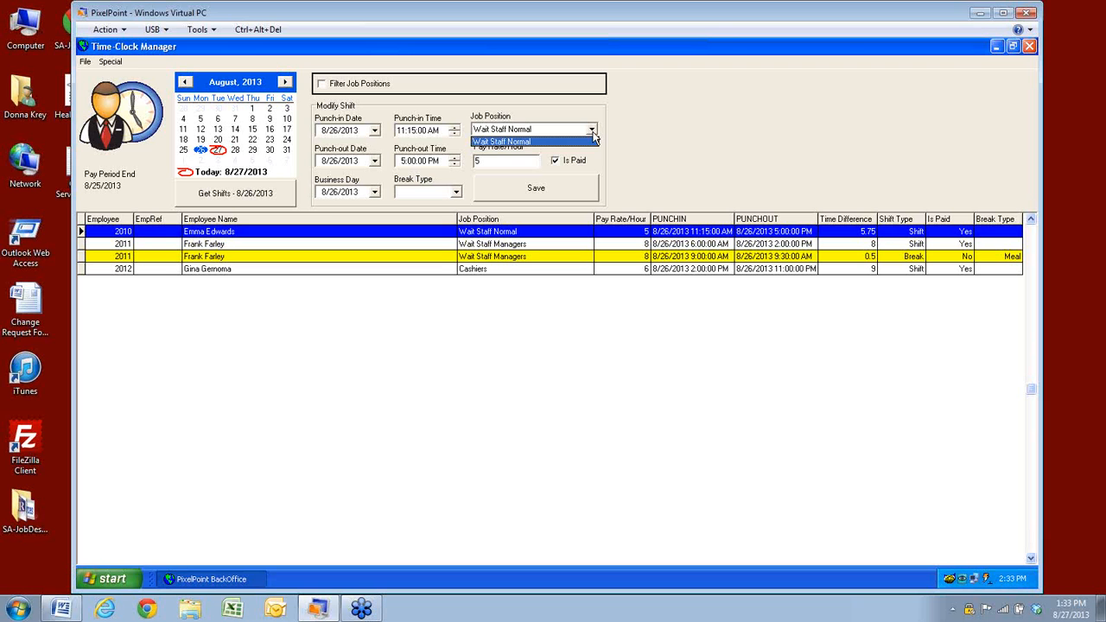
pyautogui.click(593, 136)
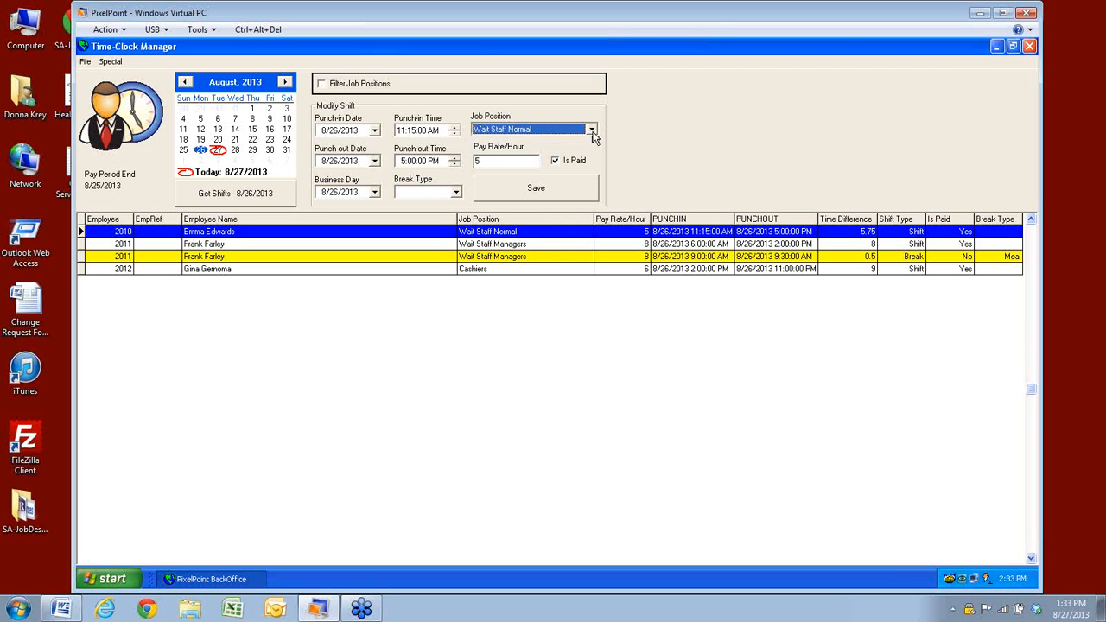
# Change the shift's hourly pay rate from 5 to 5.25
pyautogui.click(482, 161)
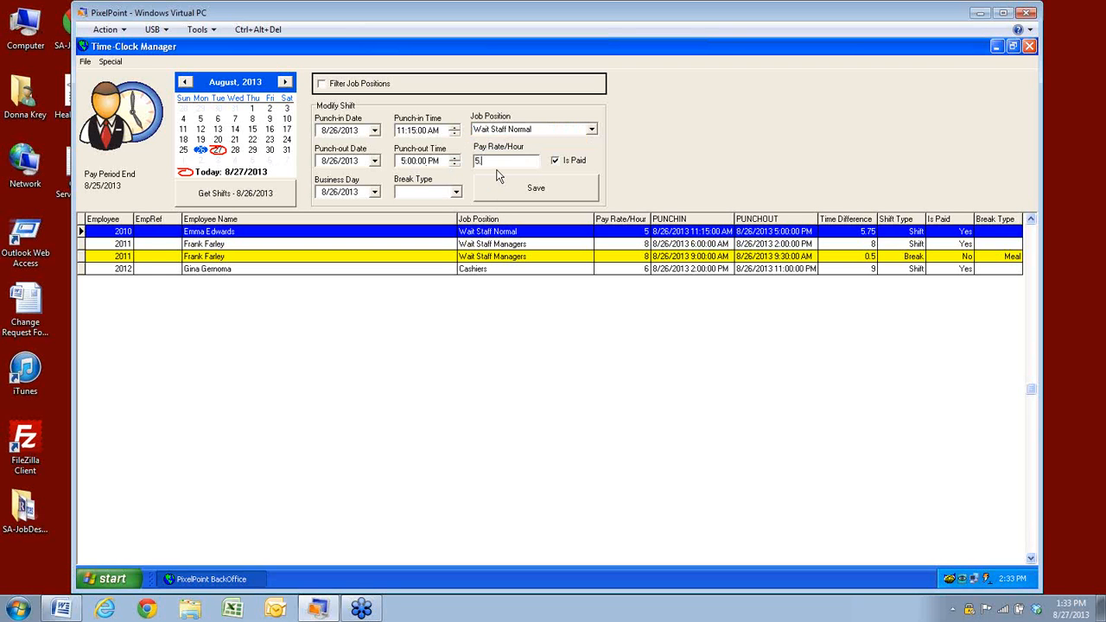
pyautogui.write('.25')
pyautogui.moveTo(1006, 584)
# Save the 5.25 pay rate with a blank break type, then enable Filter Job Positions
pyautogui.click(456, 193)
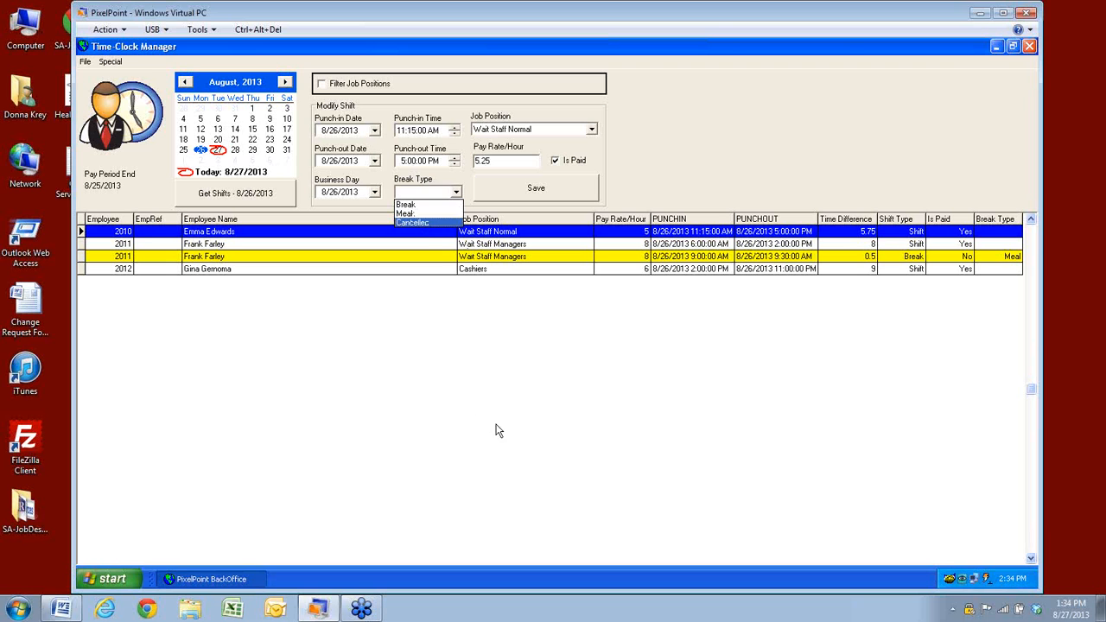
pyautogui.click(471, 396)
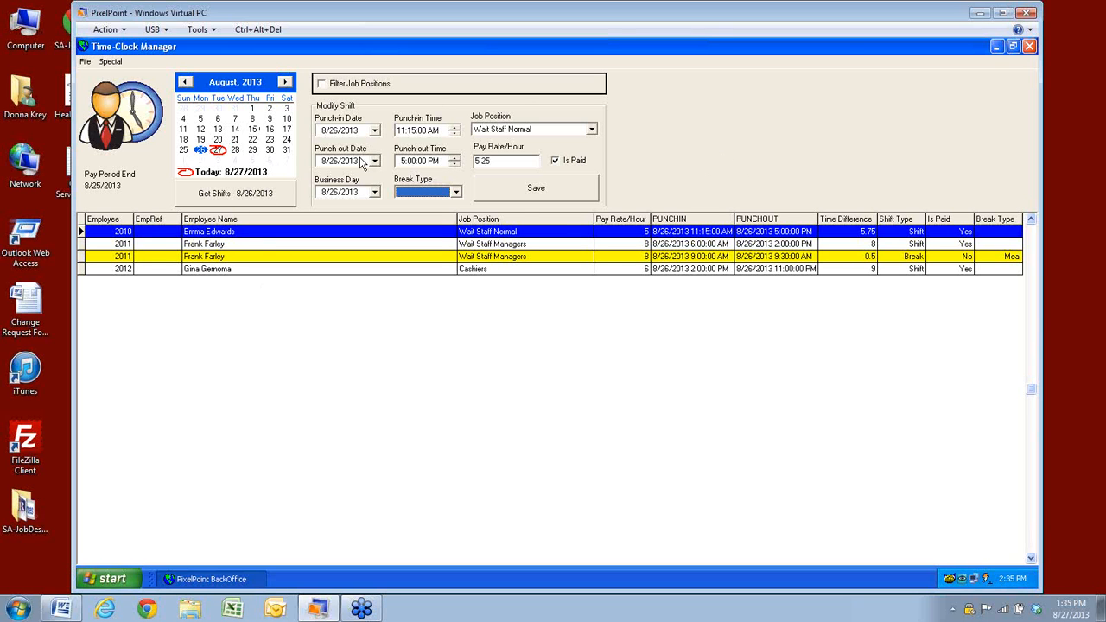
pyautogui.click(526, 192)
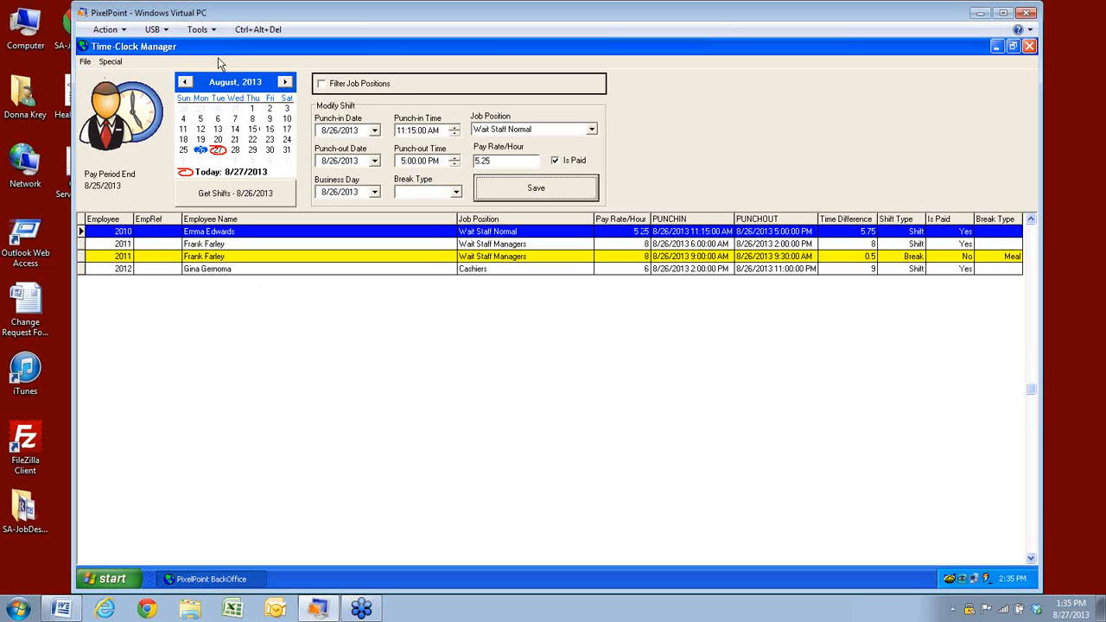
pyautogui.click(321, 84)
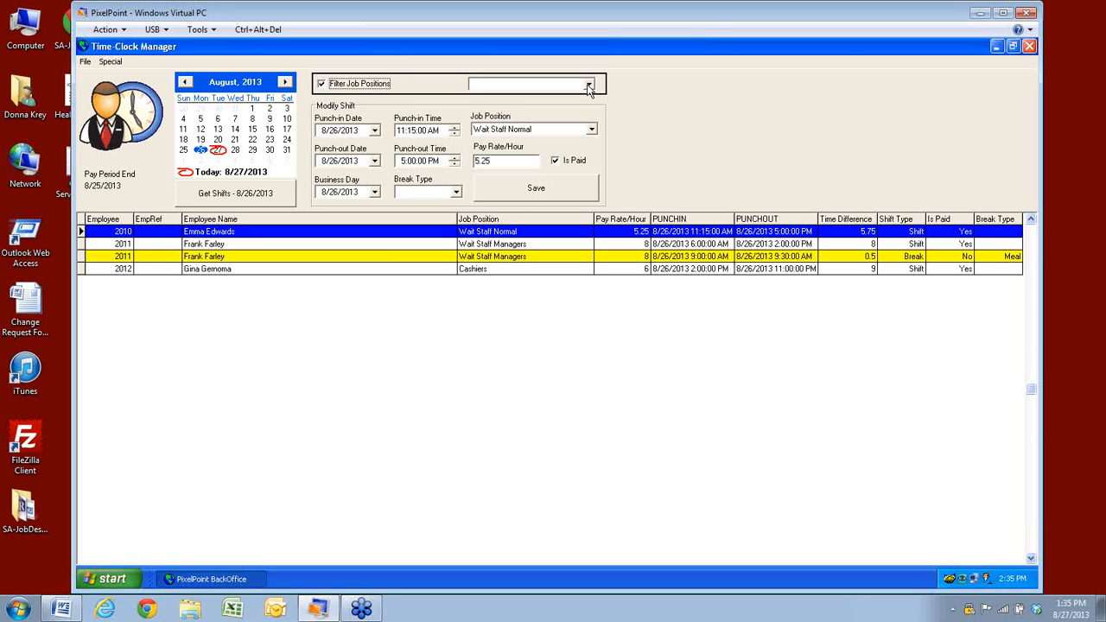
# Filter the shift list by Cook, then by Cashiers, and load the Cashiers shift
pyautogui.click(588, 86)
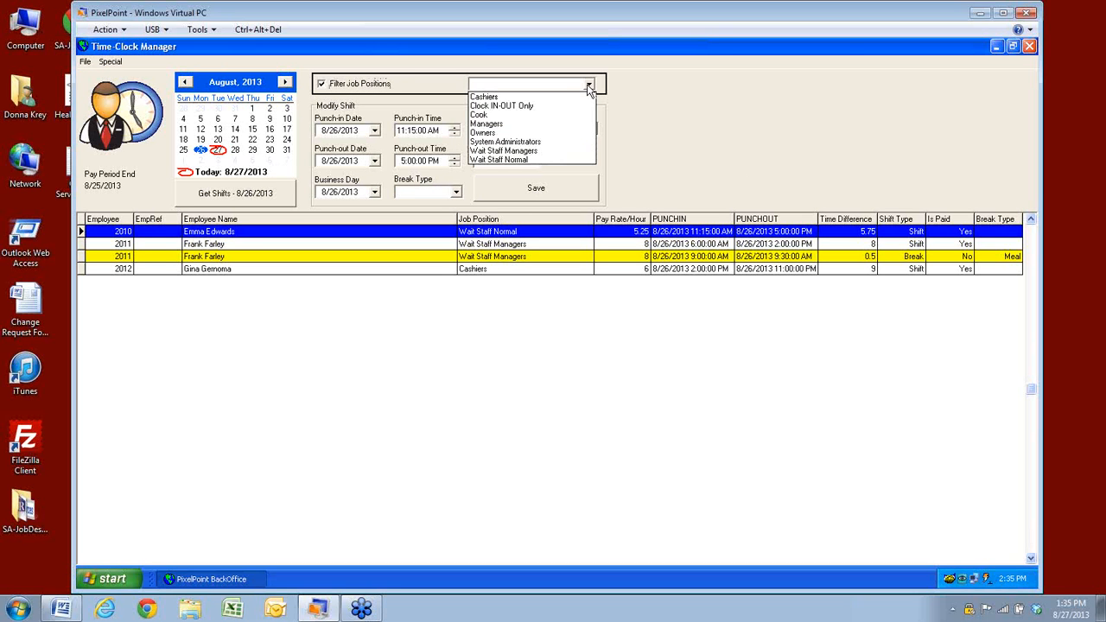
pyautogui.click(484, 116)
pyautogui.click(520, 190)
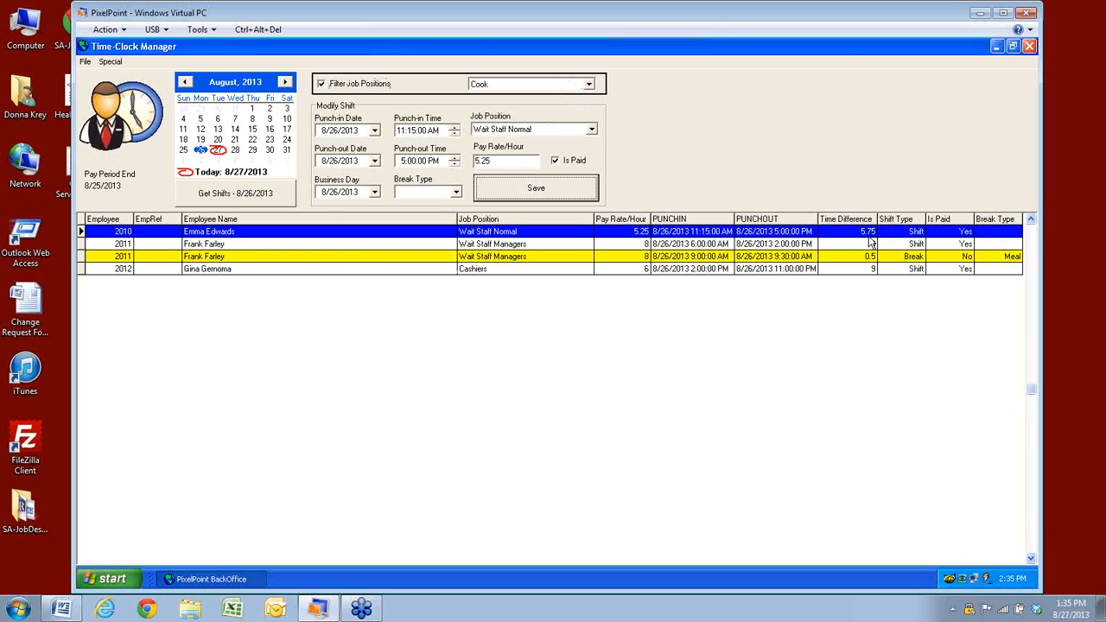
pyautogui.click(588, 84)
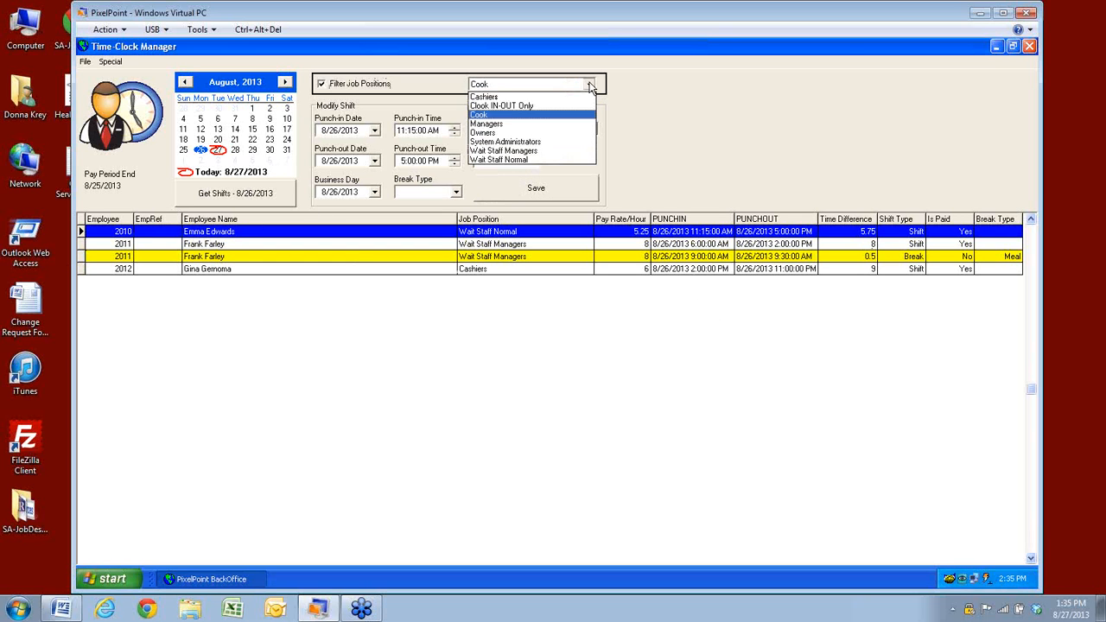
pyautogui.click(487, 98)
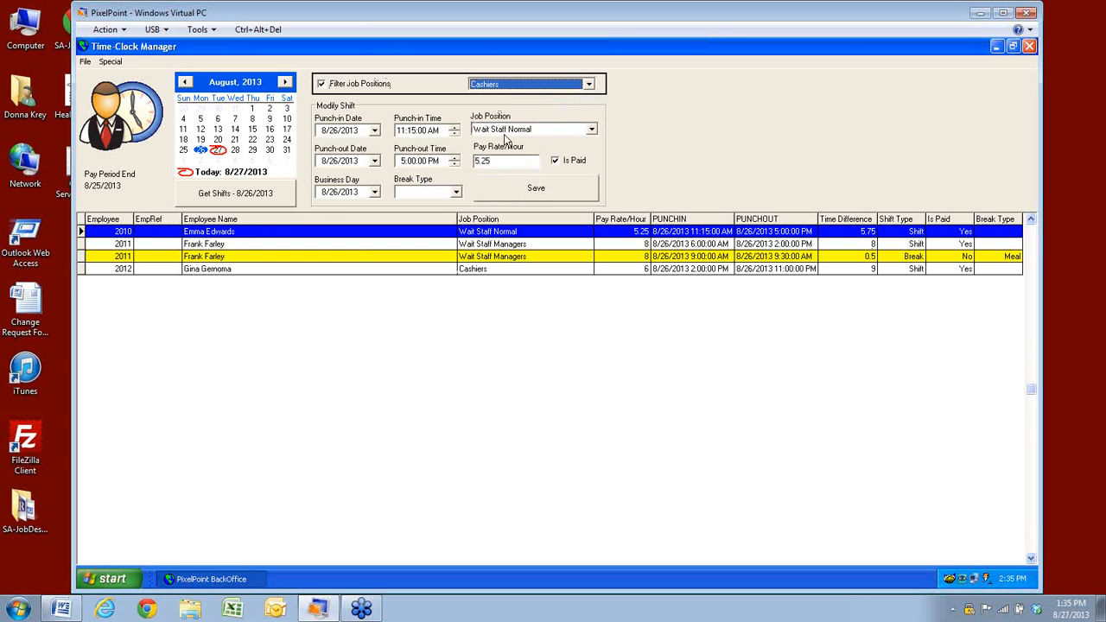
pyautogui.click(502, 195)
pyautogui.click(516, 194)
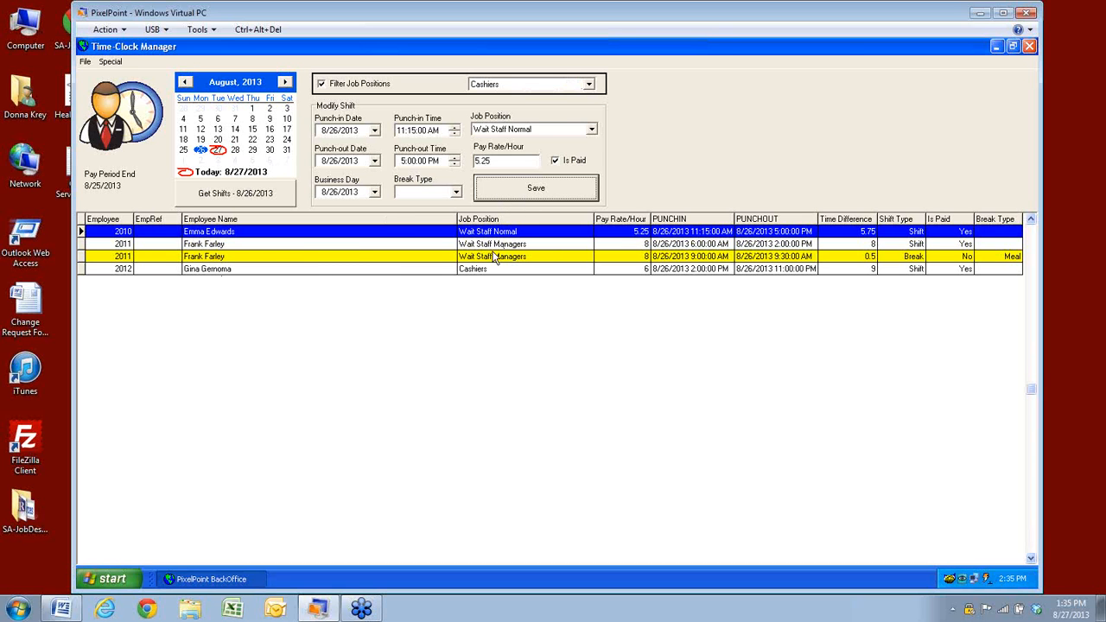
pyautogui.click(474, 271)
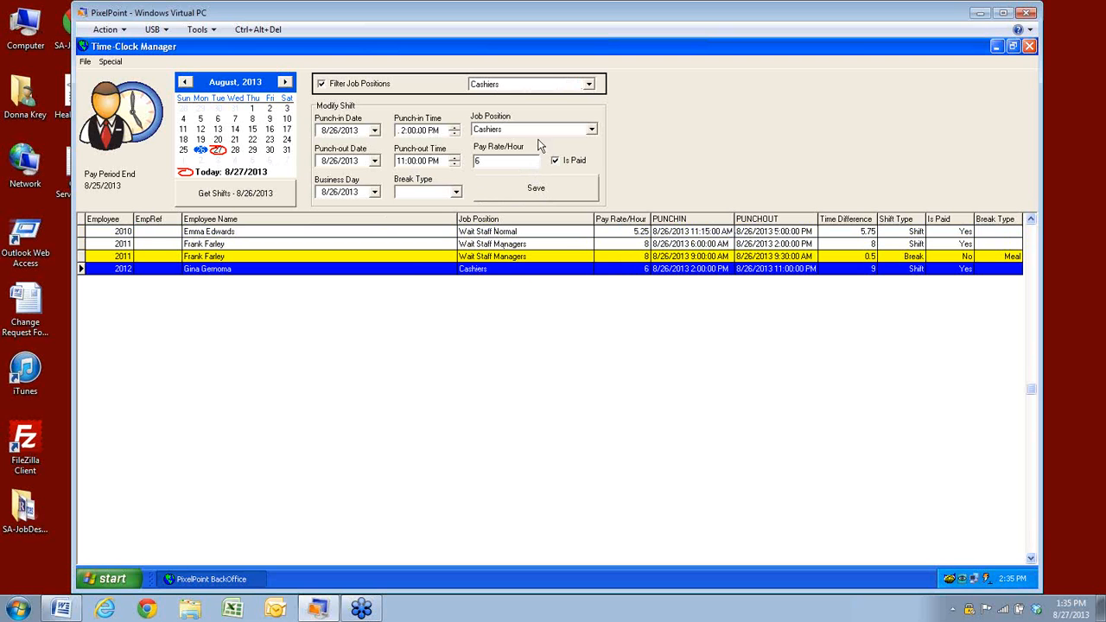
# Switch the filter to Wait Staff Managers and save the Cashiers shift unchanged
pyautogui.click(591, 87)
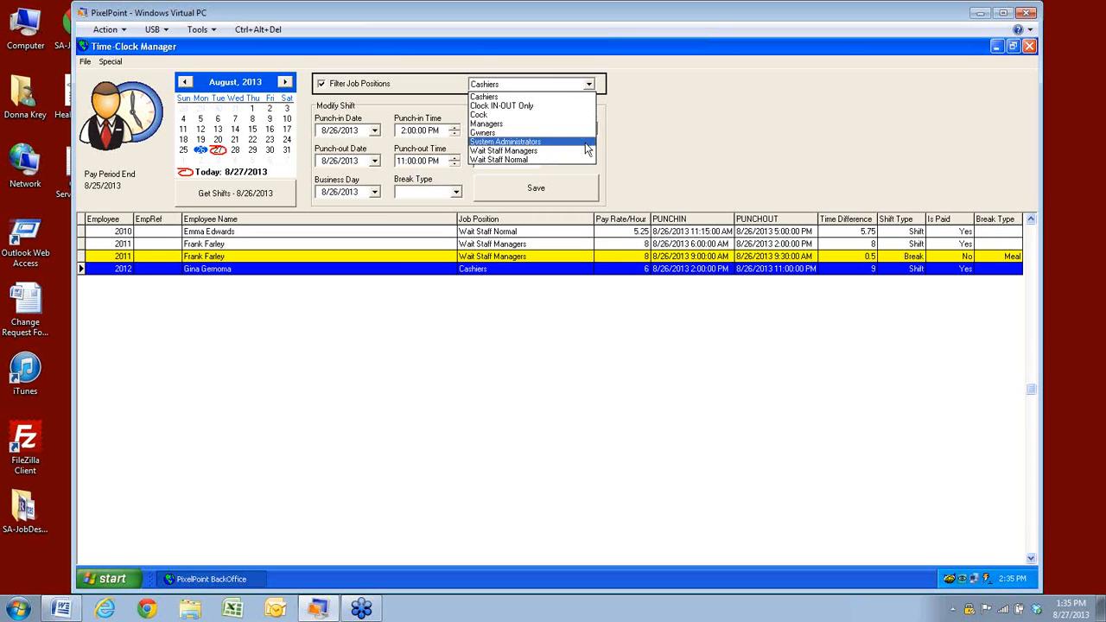
pyautogui.click(521, 153)
pyautogui.click(506, 189)
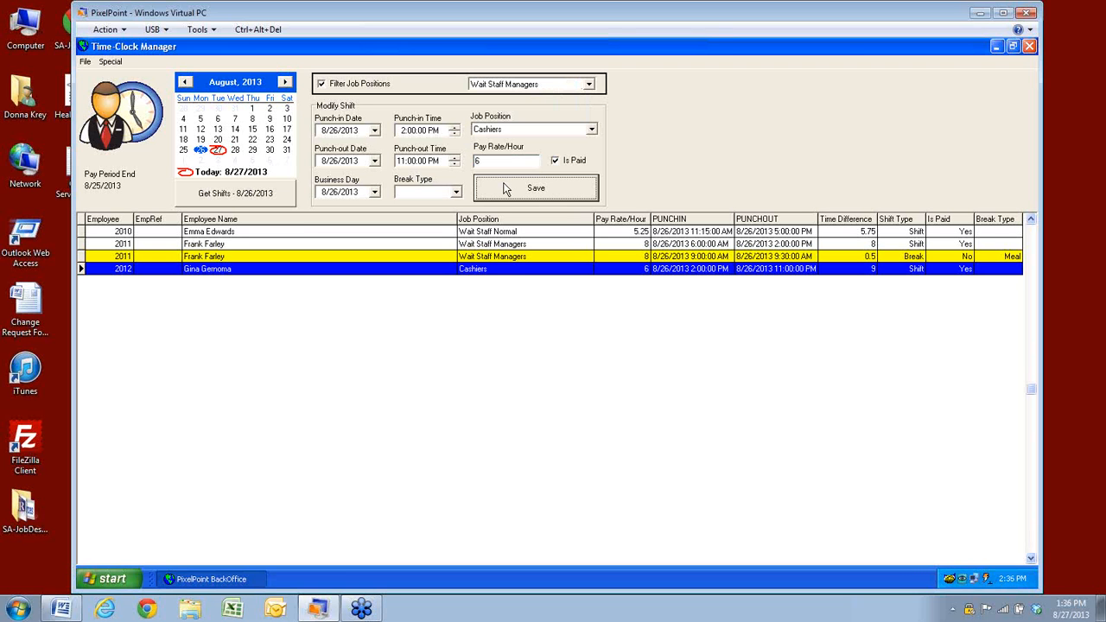
pyautogui.click(591, 130)
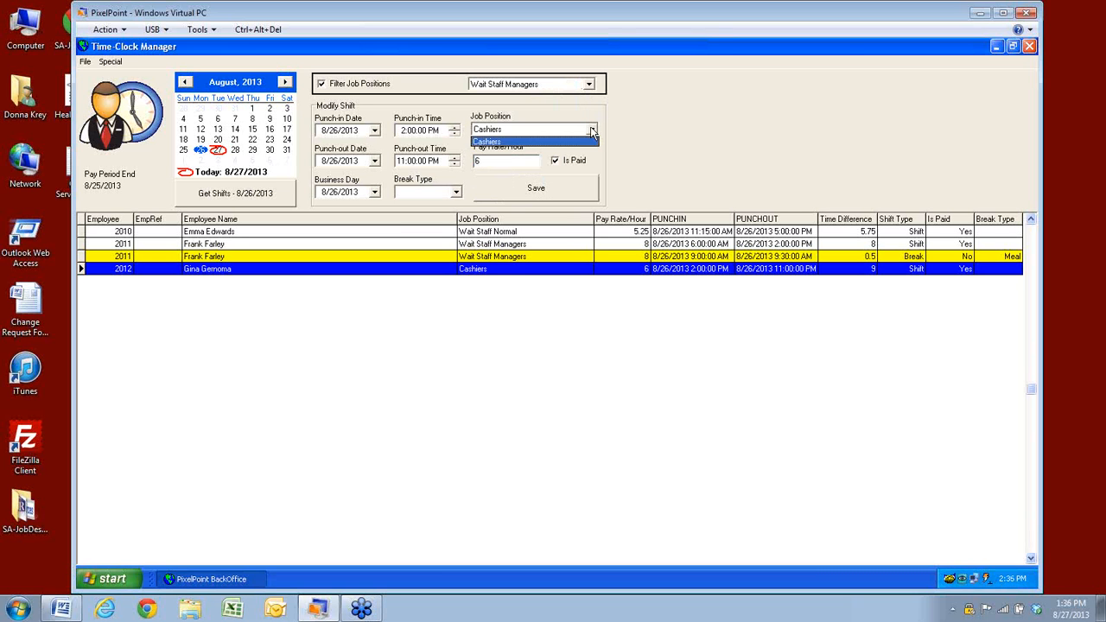
pyautogui.click(593, 131)
pyautogui.click(516, 188)
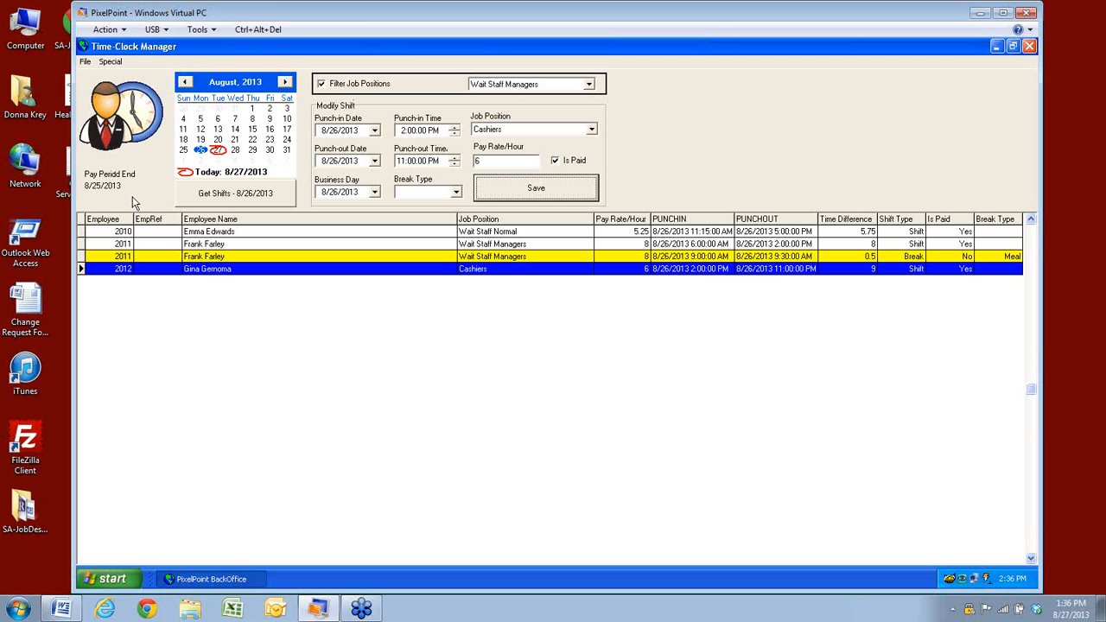
# Close the Time-Clock Manager, open Employees > Shift Rules, and search the saved rules
pyautogui.click(1029, 46)
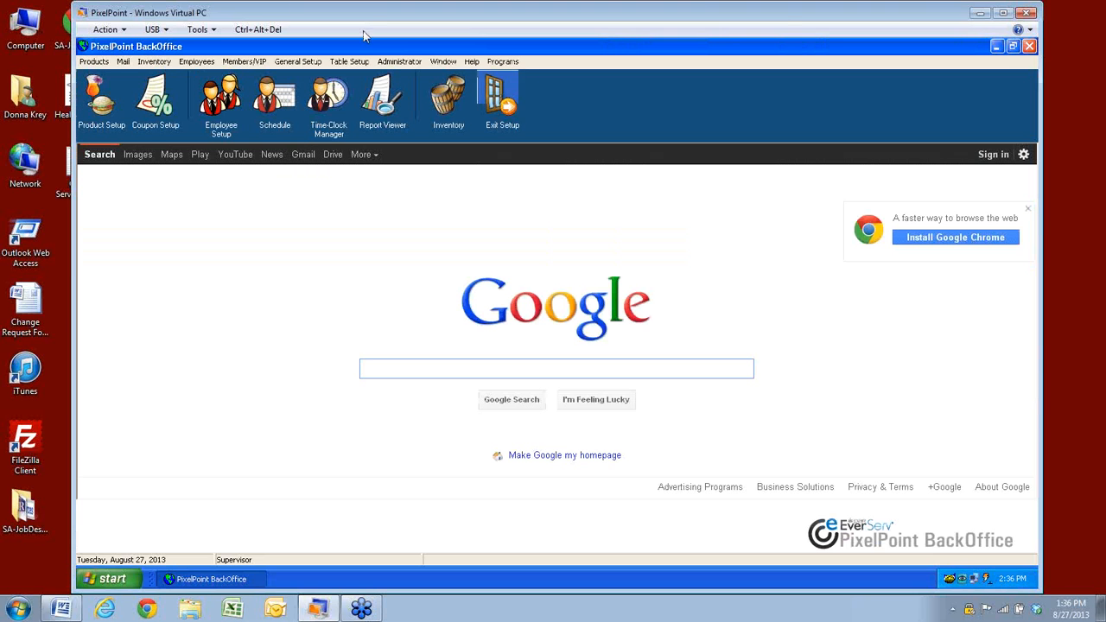
pyautogui.click(197, 62)
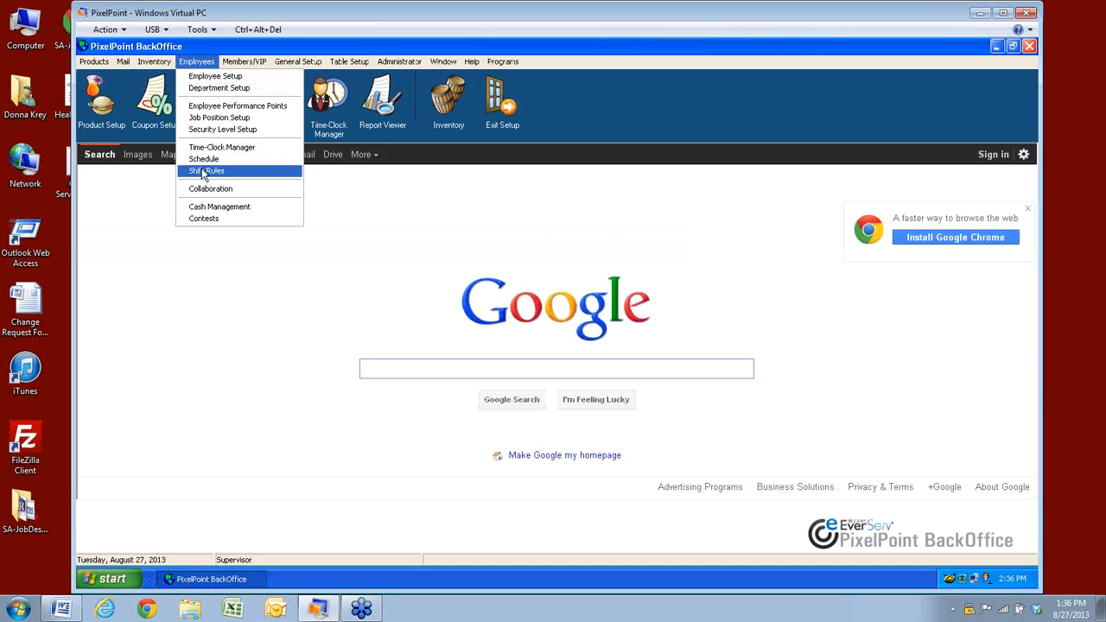
pyautogui.click(203, 173)
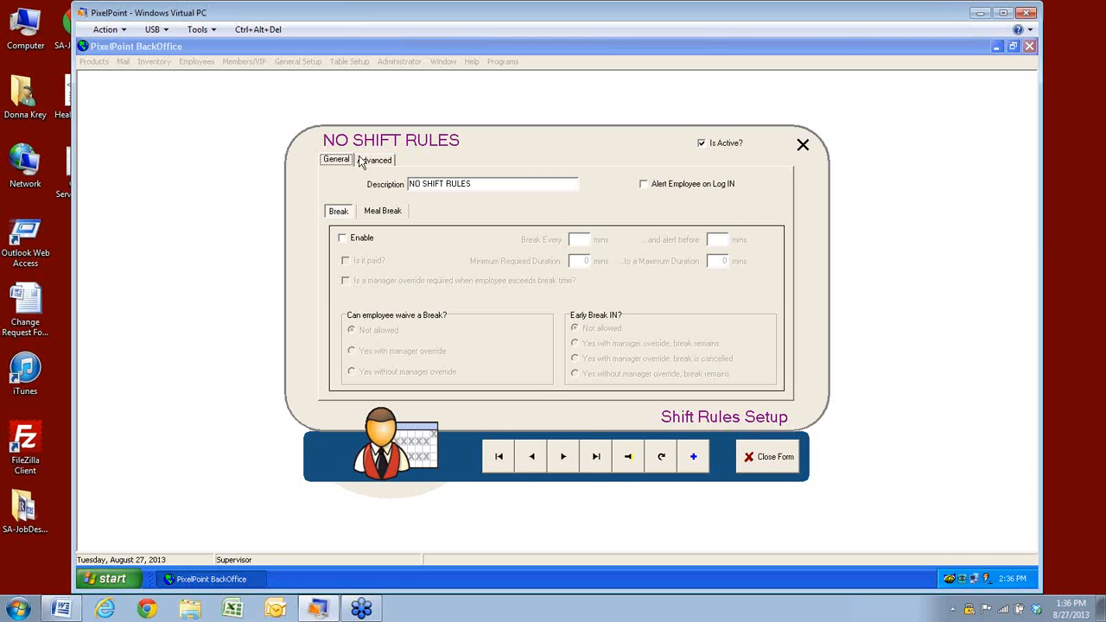
pyautogui.click(628, 457)
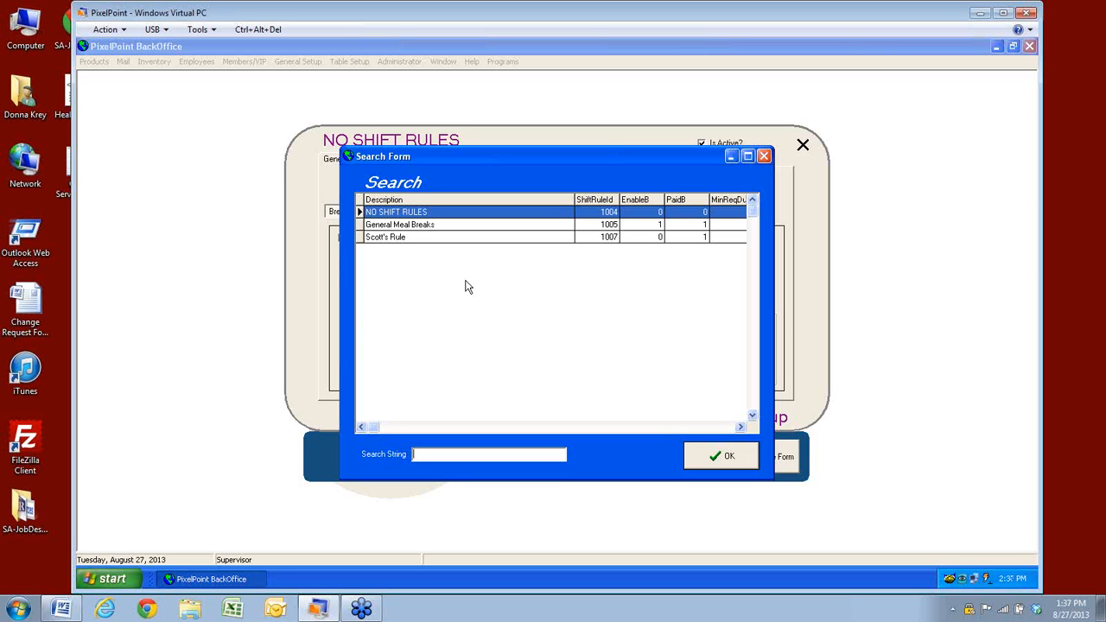
# Load the General Meal Breaks rule from the search list
pyautogui.click(394, 226)
pyautogui.click(745, 458)
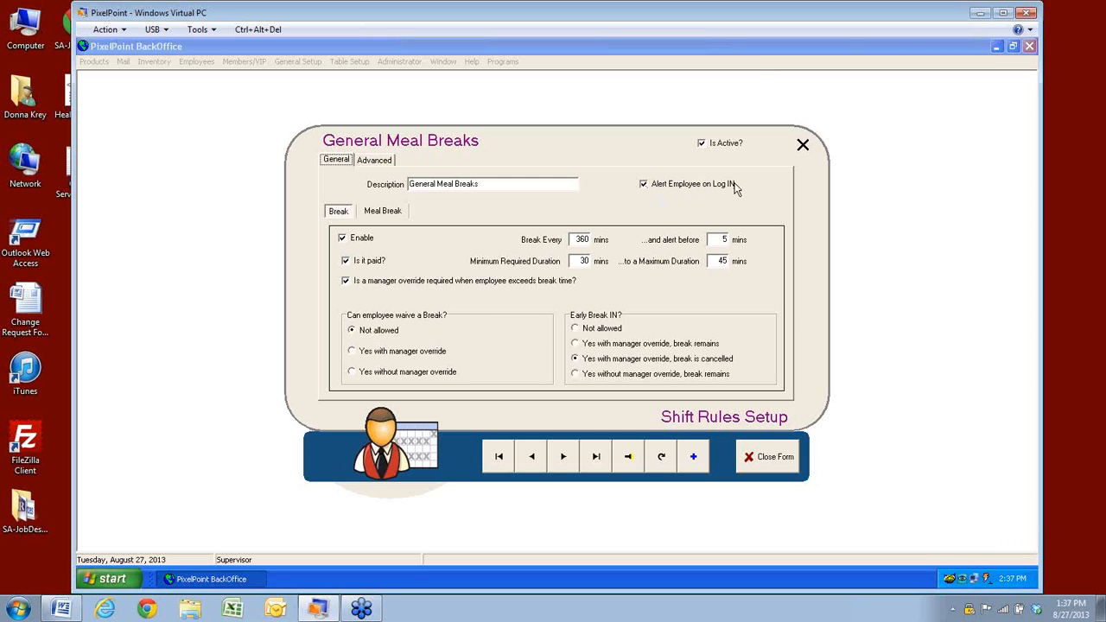
# Change the break interval from 360 to 240 minutes on the Break sub-tab
pyautogui.click(381, 216)
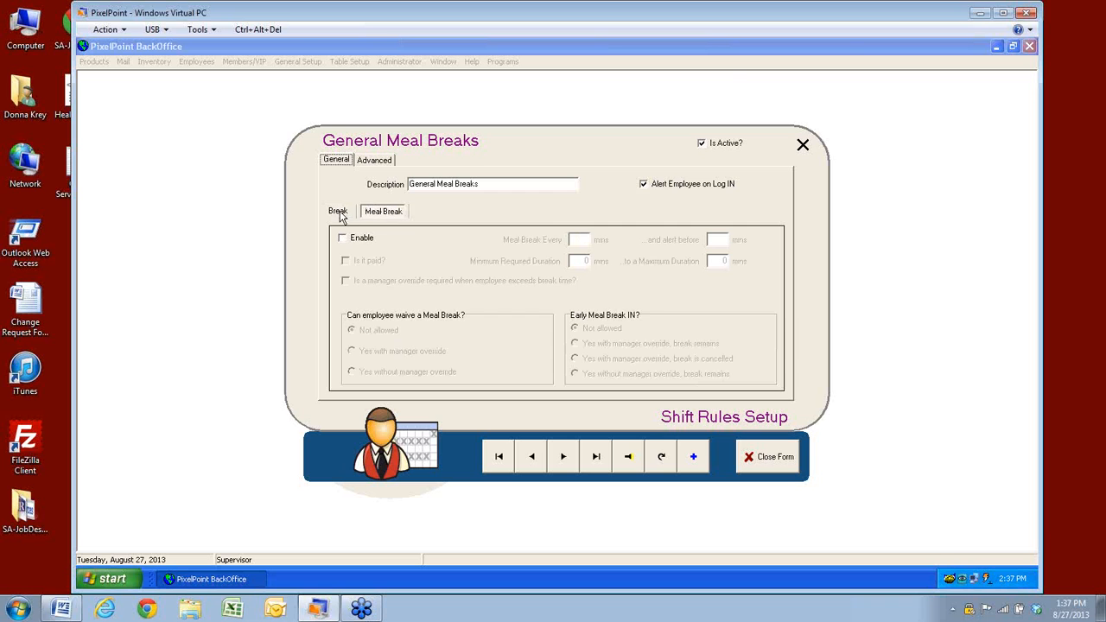
pyautogui.click(340, 214)
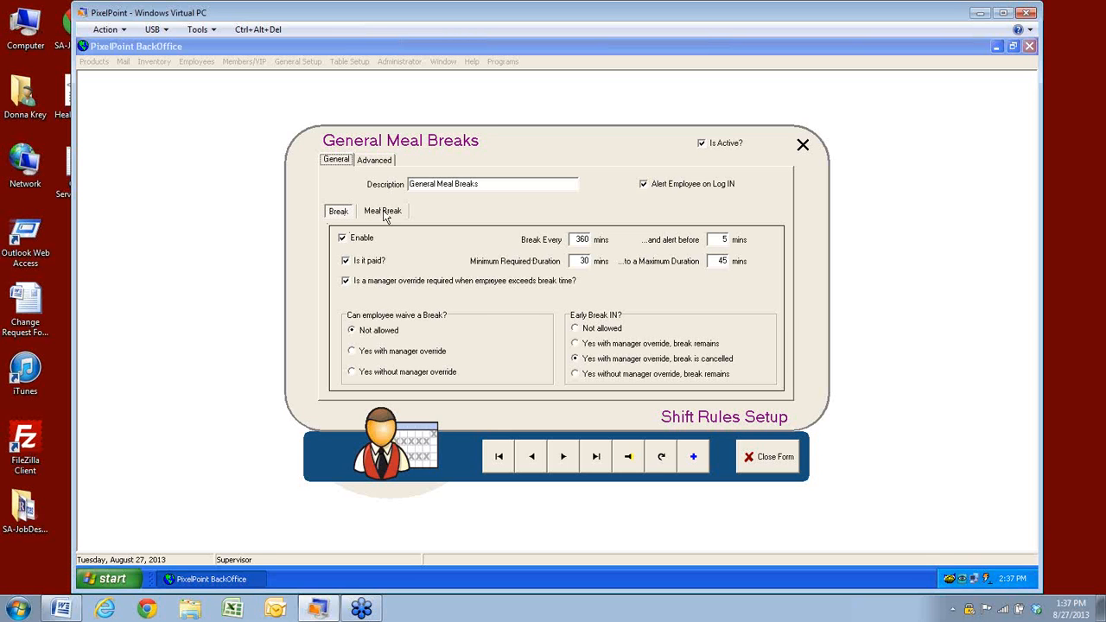
pyautogui.click(338, 216)
pyautogui.moveTo(591, 239); pyautogui.dragTo(569, 242)
pyautogui.write('240')
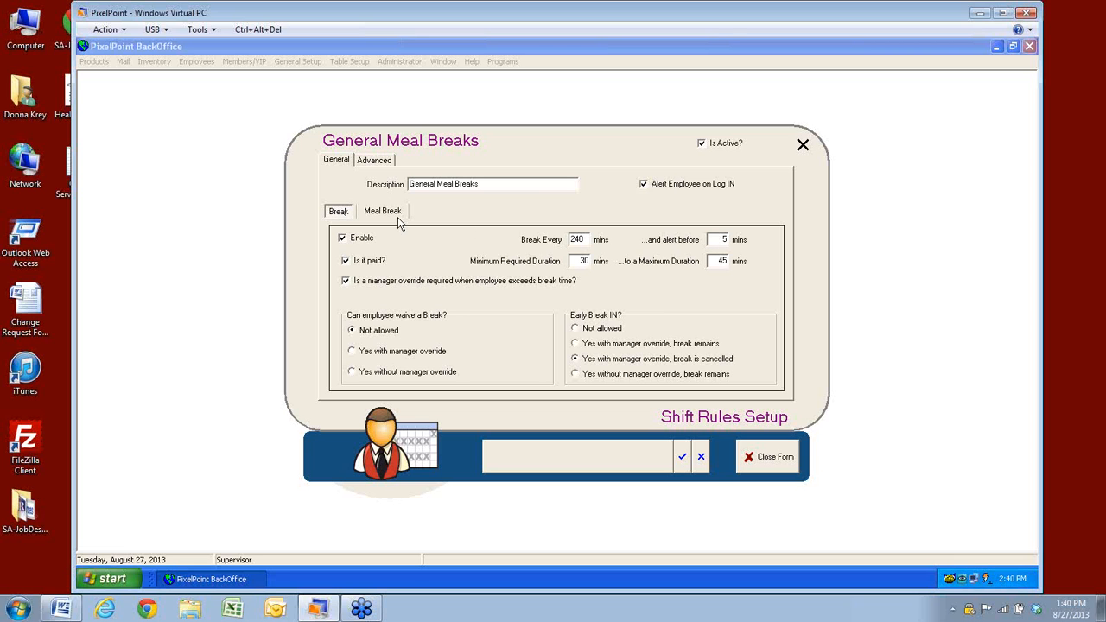
pyautogui.click(385, 212)
pyautogui.click(344, 213)
# Set the break duration to 10 minutes minimum and 12 maximum, keeping waiving not allowed
pyautogui.click(394, 217)
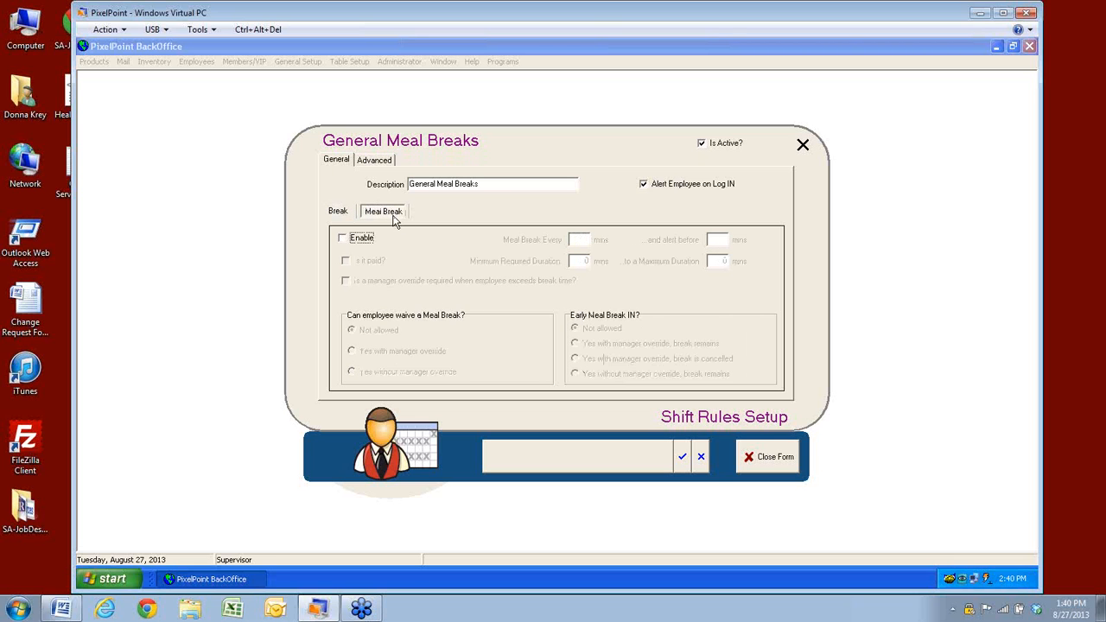
pyautogui.click(343, 213)
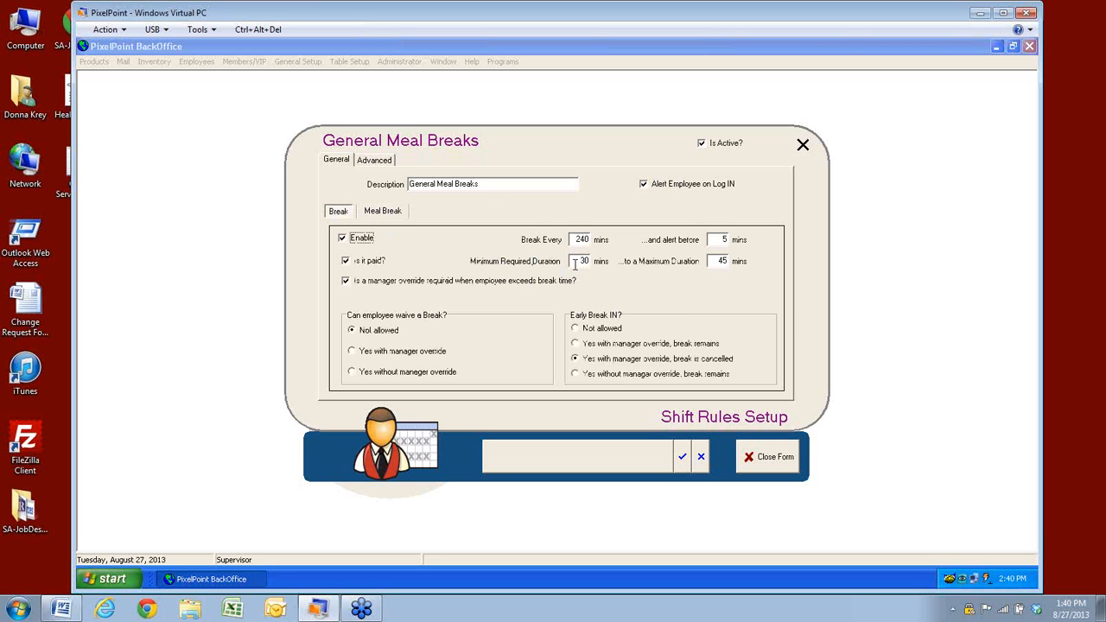
pyautogui.moveTo(575, 264); pyautogui.dragTo(592, 262)
pyautogui.write('10')
pyautogui.click(724, 261)
pyautogui.moveTo(726, 261); pyautogui.dragTo(706, 260)
pyautogui.click(383, 215)
pyautogui.click(340, 216)
pyautogui.click(351, 328)
# Tick Enable on the Meal Break sub-tab, then return to the Break settings
pyautogui.click(383, 212)
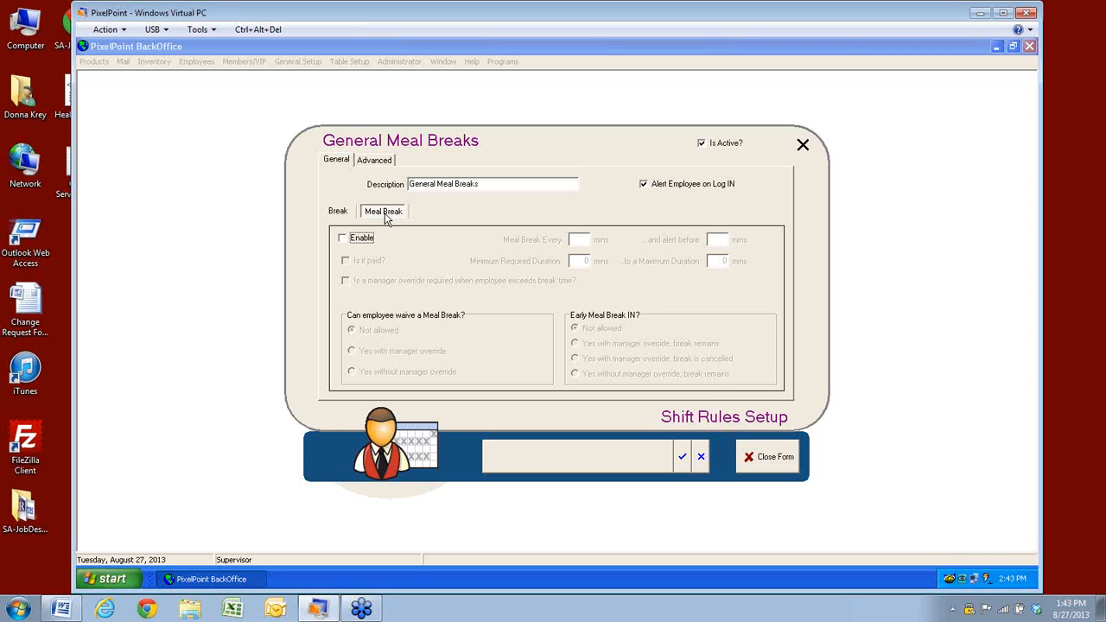
pyautogui.click(343, 238)
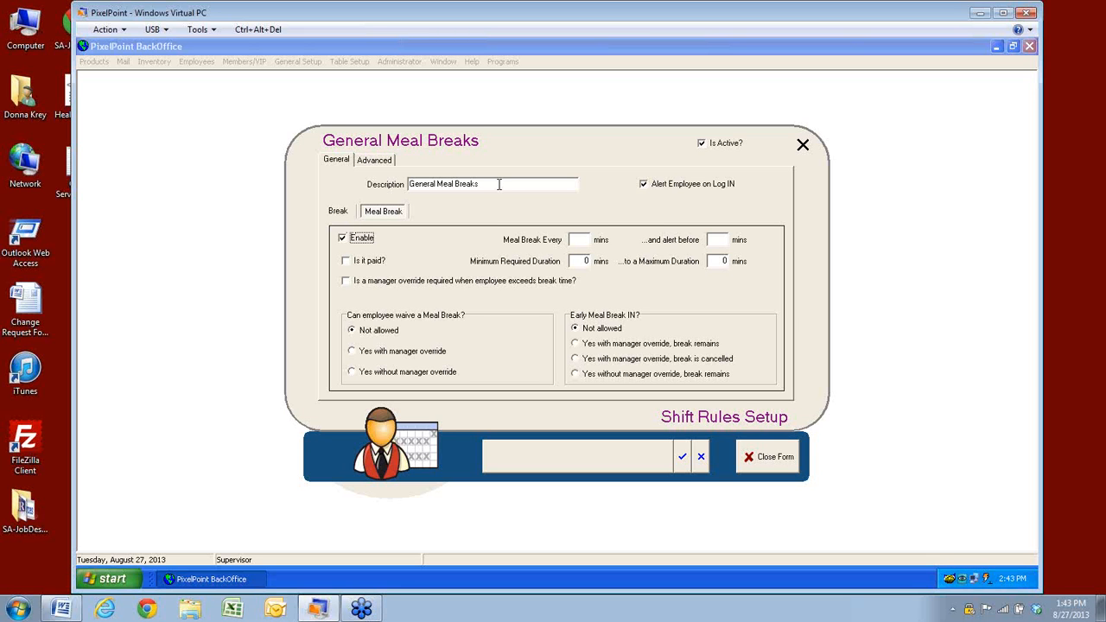
pyautogui.click(339, 212)
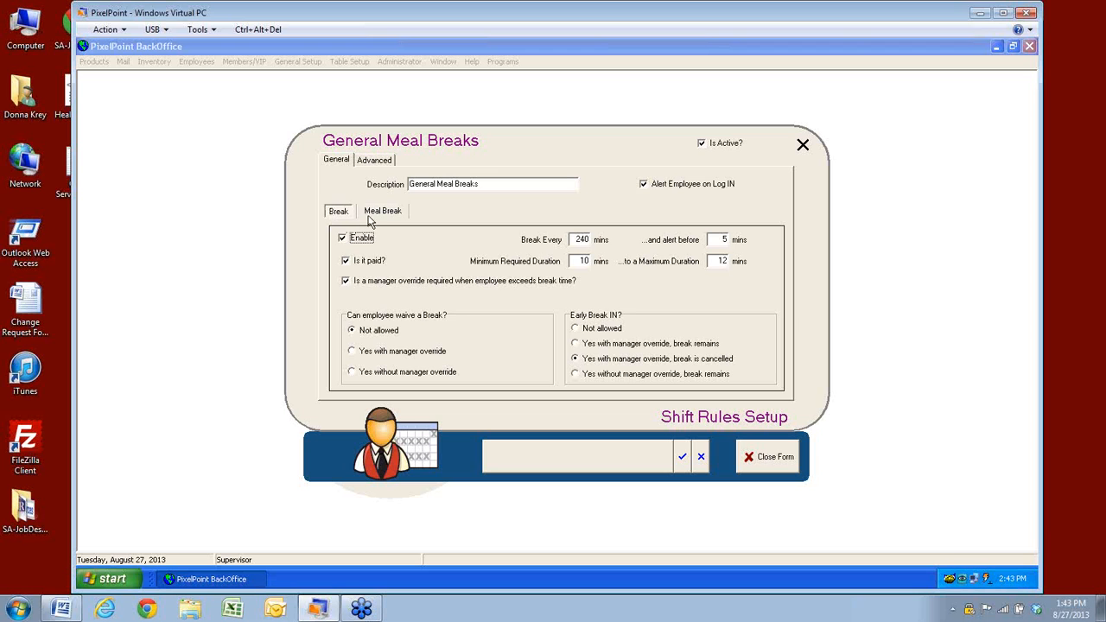
pyautogui.click(376, 220)
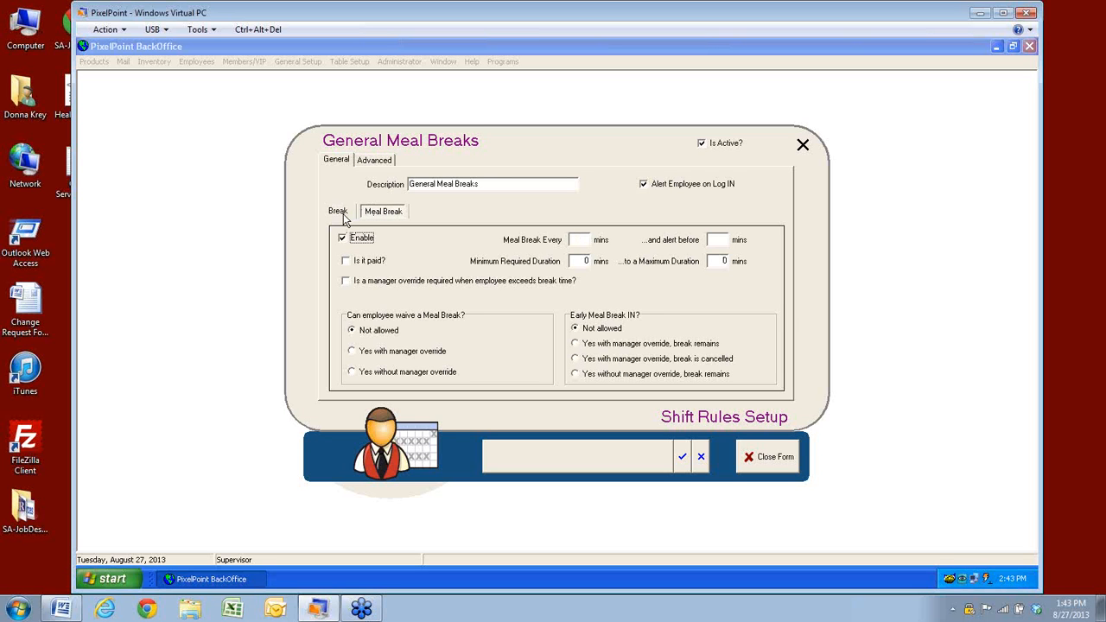
pyautogui.click(338, 212)
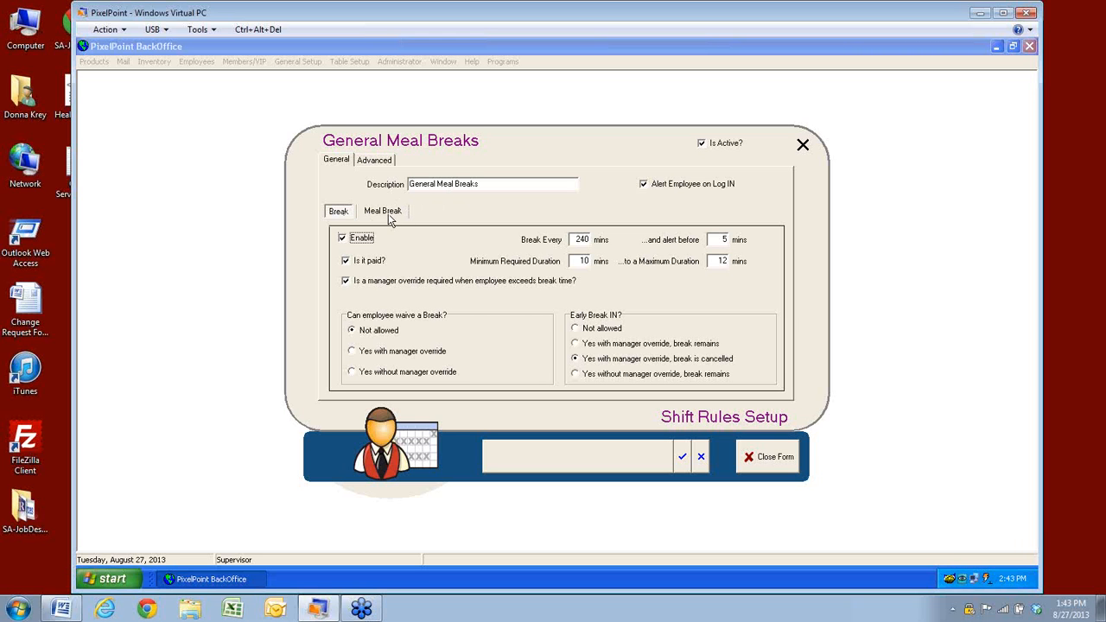
# Show the rule's Advanced settings and select the 8-hour daily overtime warning value
pyautogui.click(375, 164)
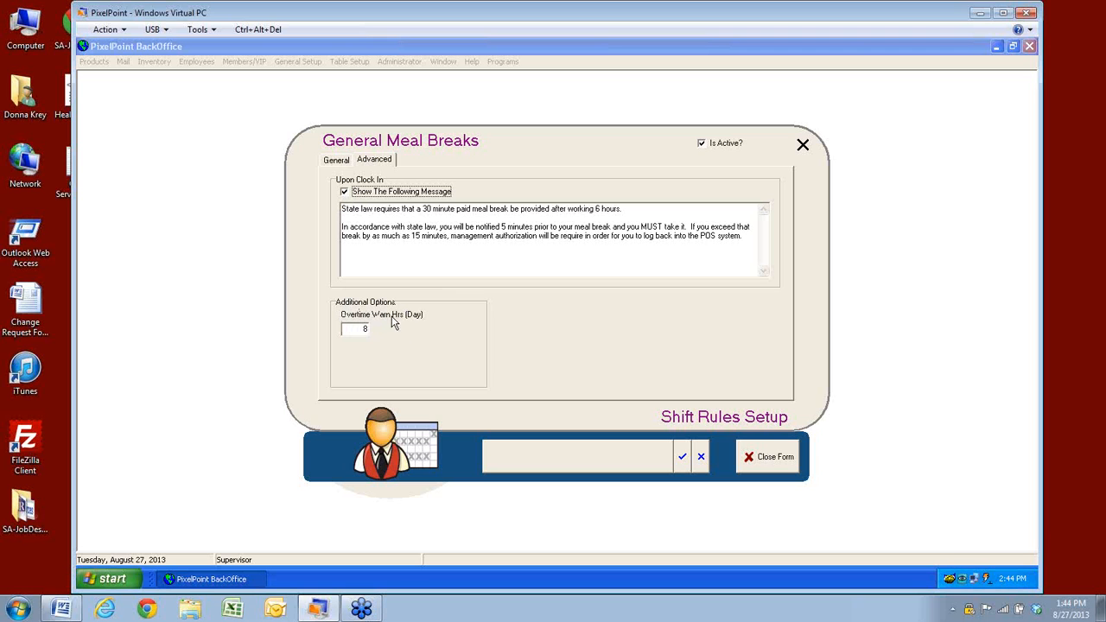
pyautogui.click(358, 331)
pyautogui.doubleClick(356, 329)
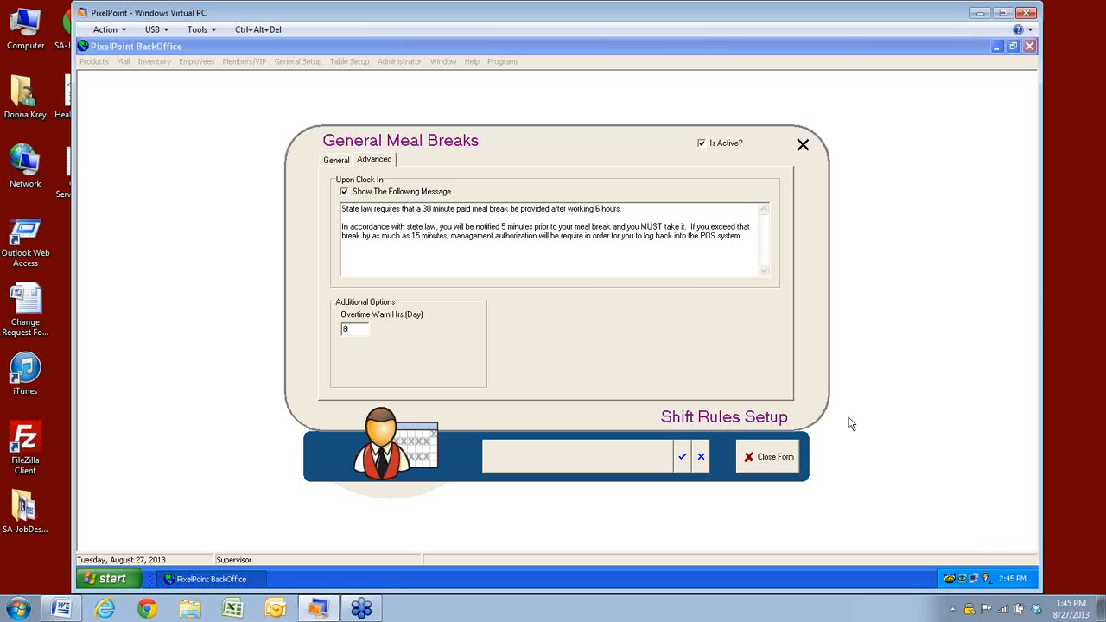
# Discard the rule's edits and close the General Meal Breaks form
pyautogui.click(702, 458)
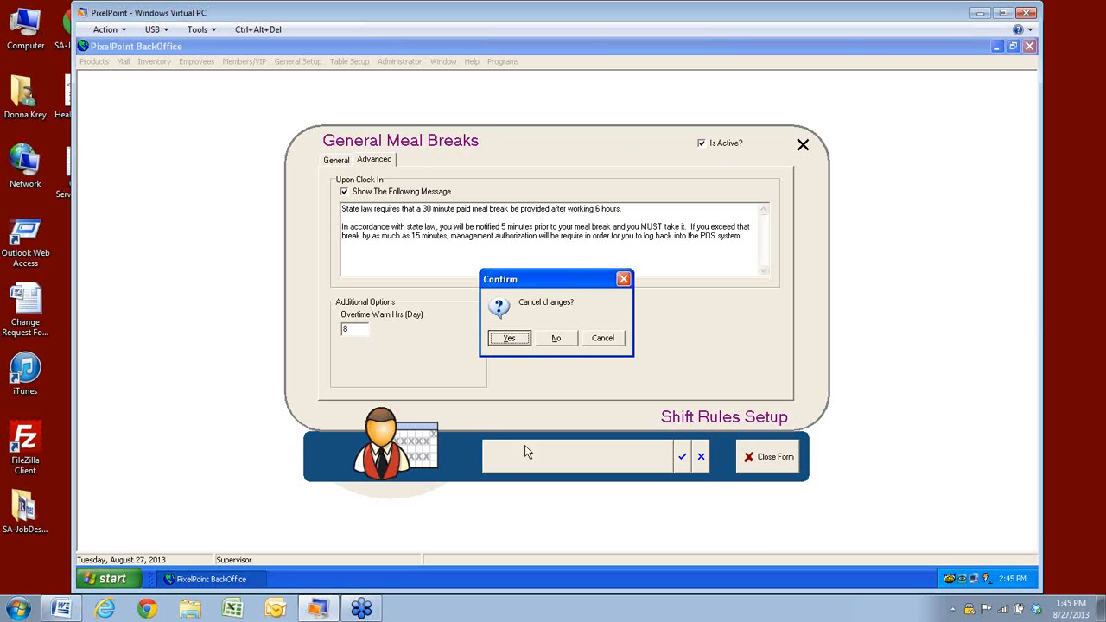
pyautogui.click(556, 337)
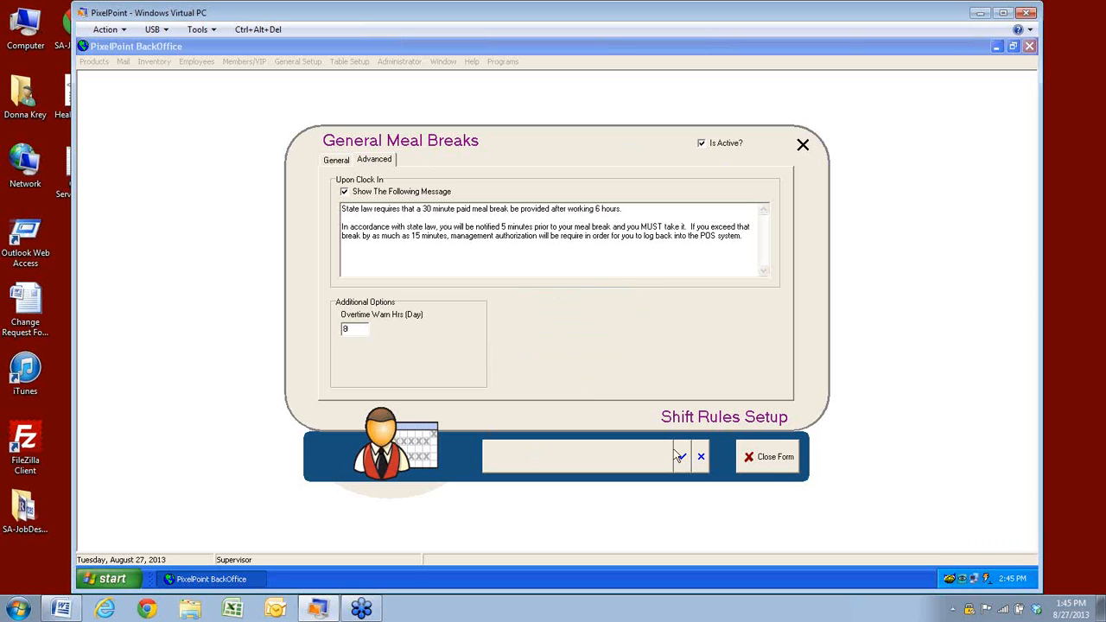
pyautogui.click(700, 466)
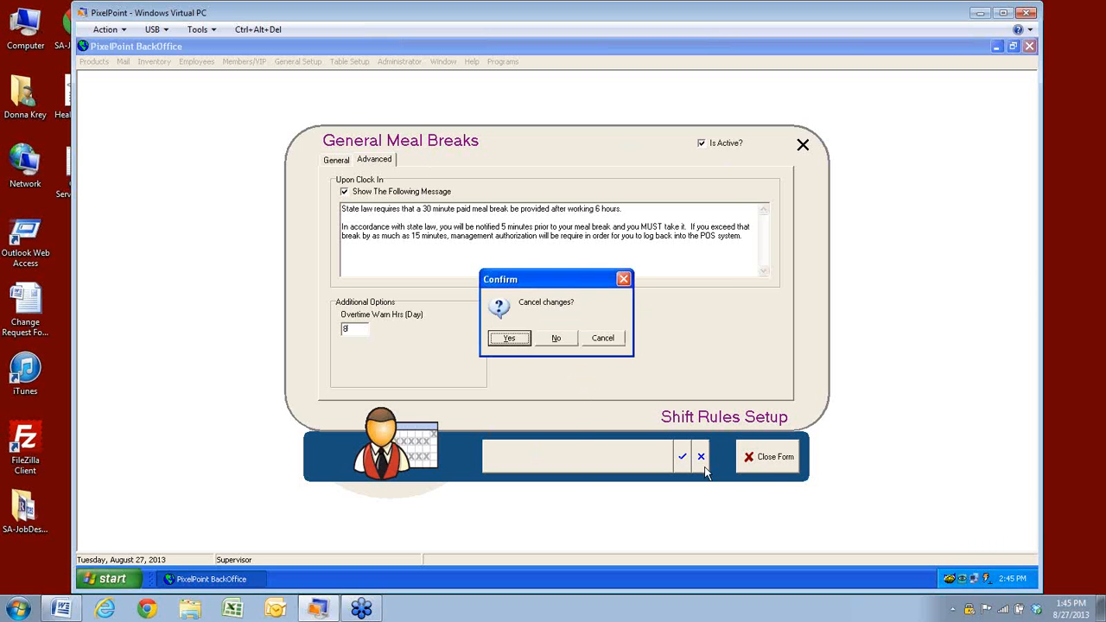
pyautogui.click(506, 339)
pyautogui.click(776, 469)
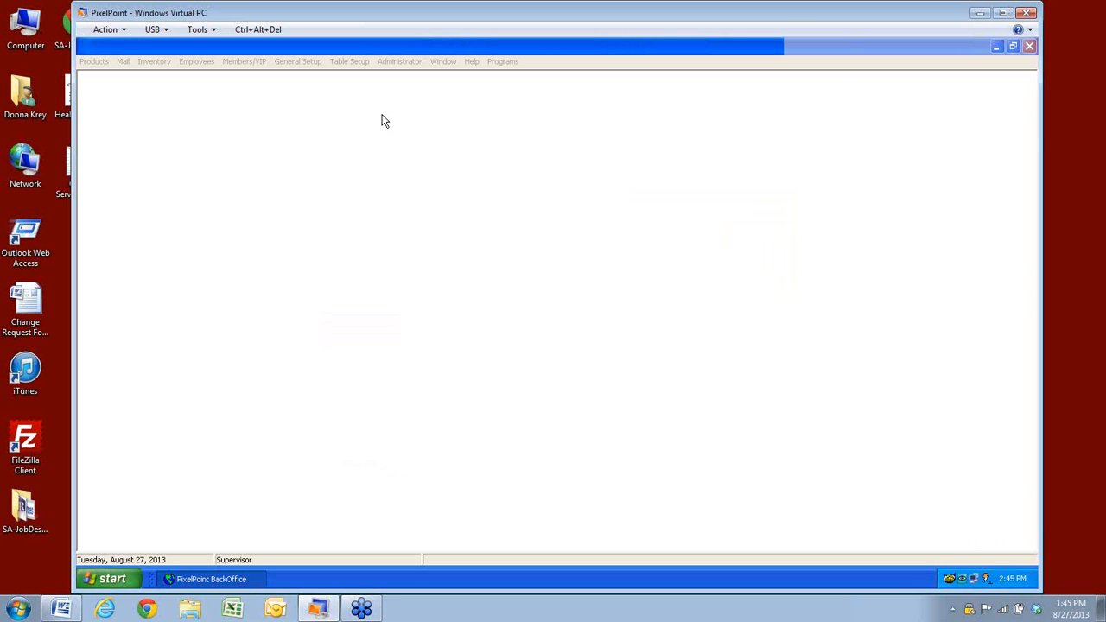
# Open the Setup menu to browse the employee setup options
pyautogui.click(292, 63)
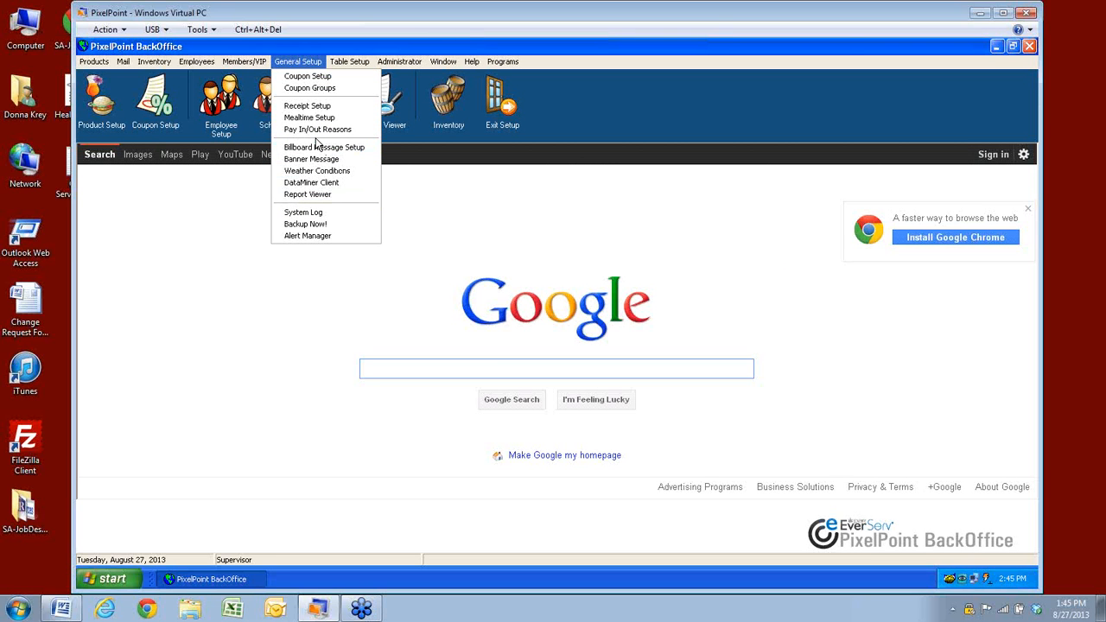
pyautogui.moveTo(395, 65)
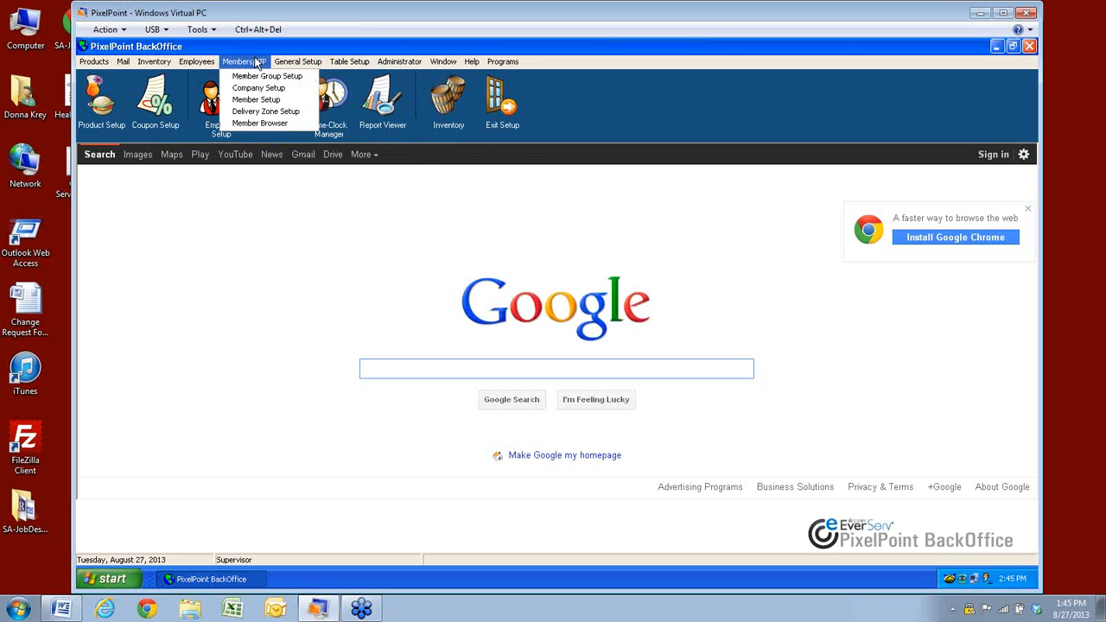
pyautogui.moveTo(202, 66)
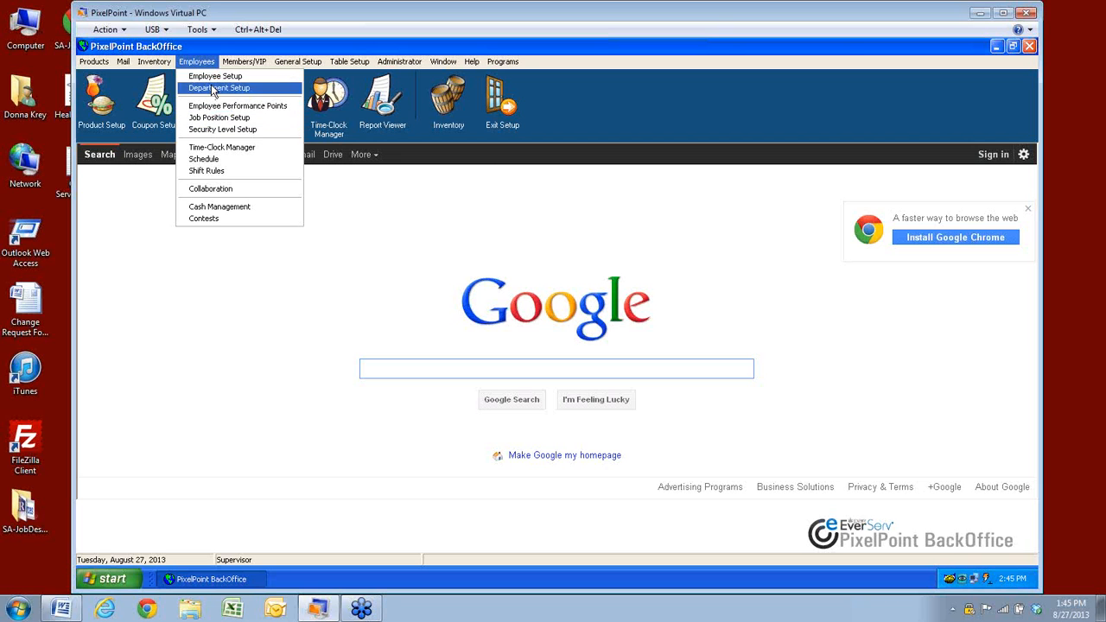
pyautogui.click(215, 76)
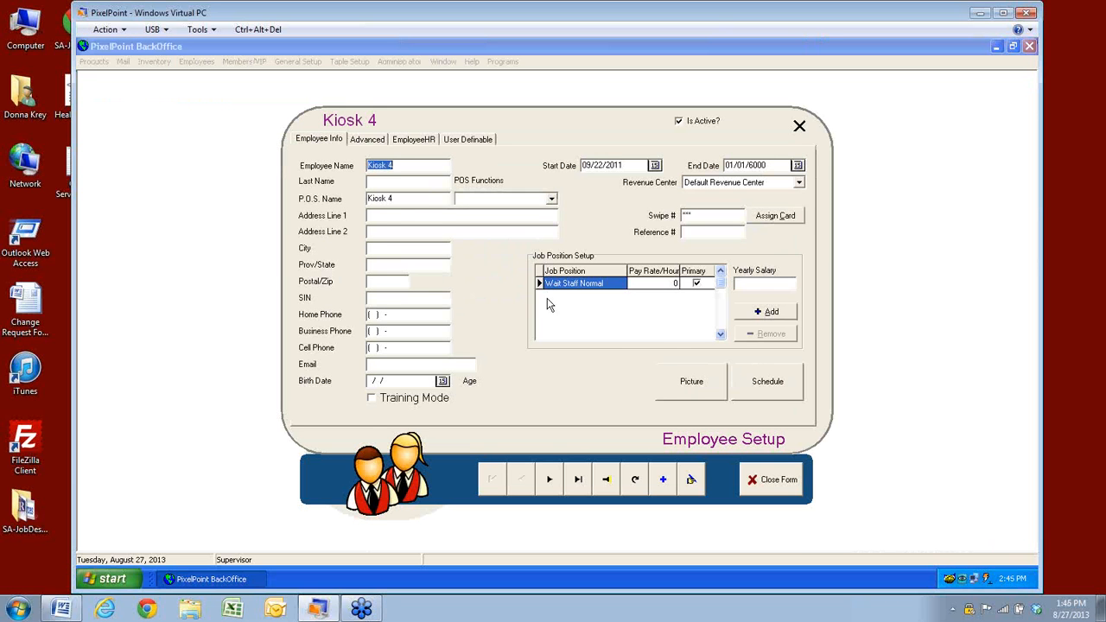
pyautogui.click(375, 146)
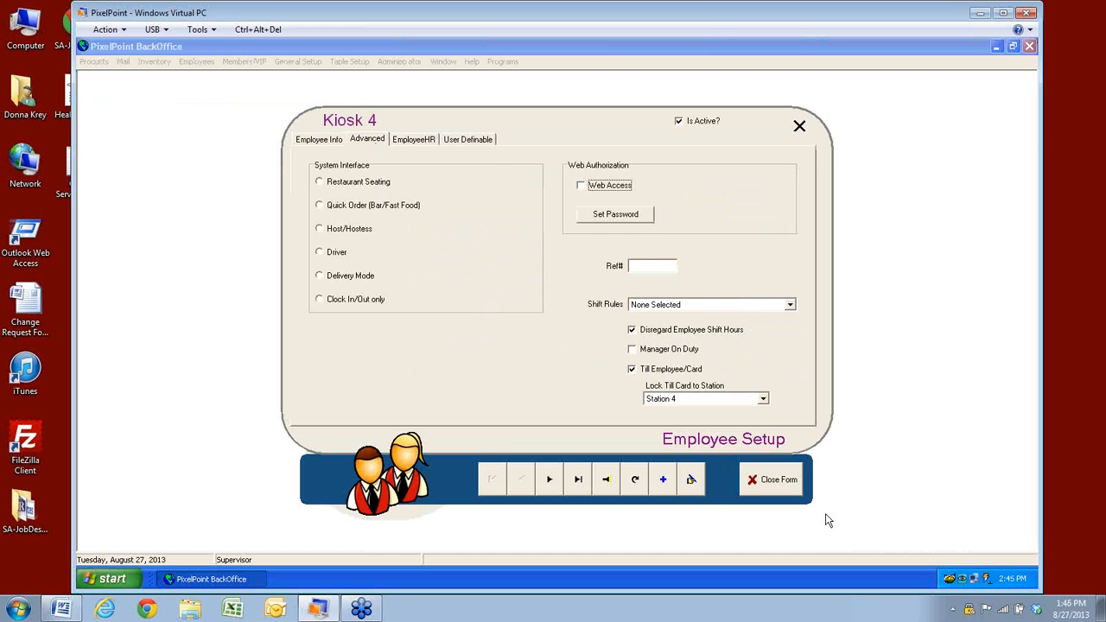
pyautogui.click(762, 487)
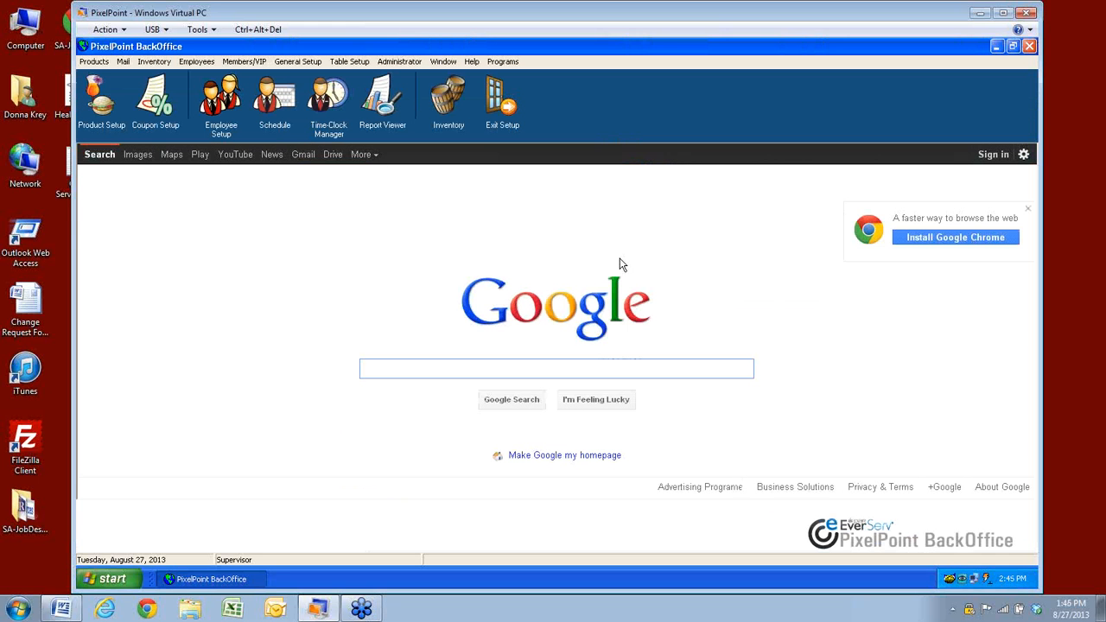
pyautogui.click(197, 63)
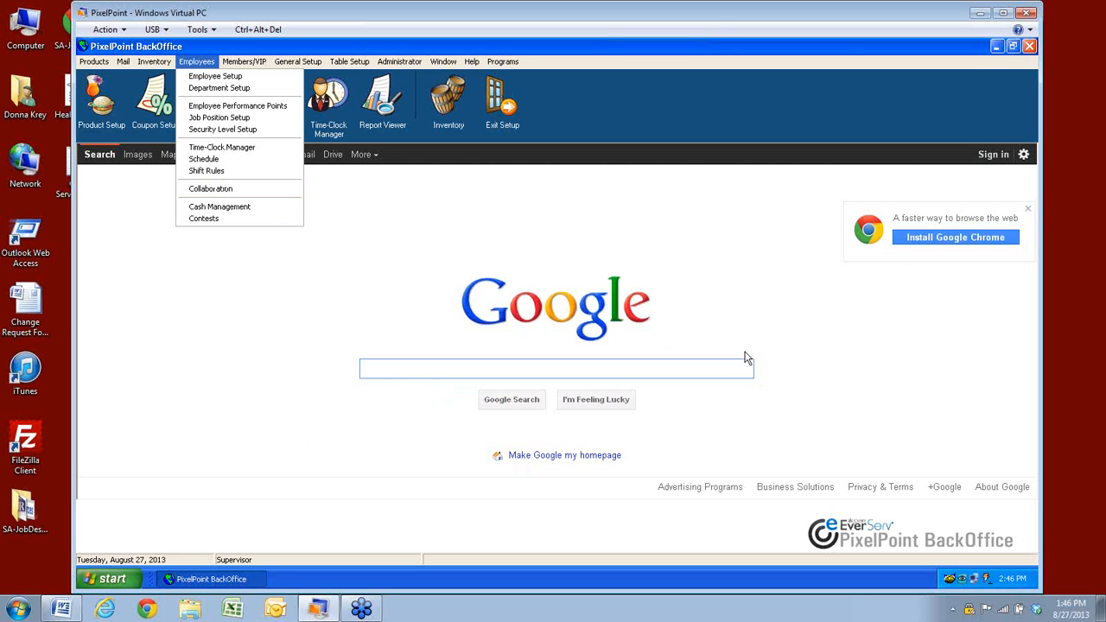
pyautogui.click(198, 189)
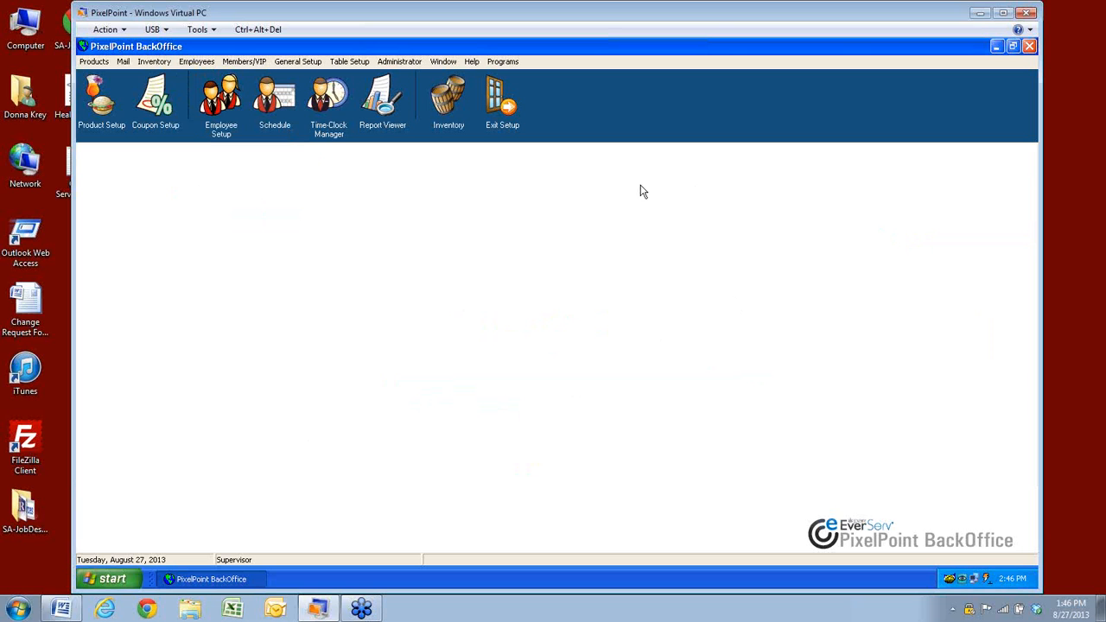
pyautogui.click(198, 62)
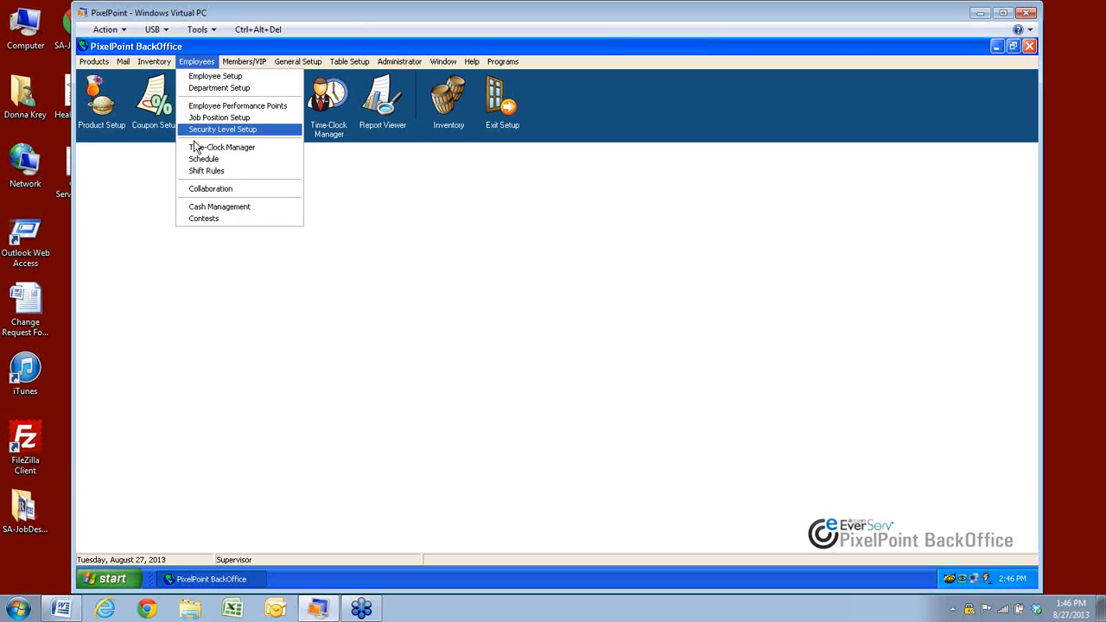
pyautogui.click(200, 189)
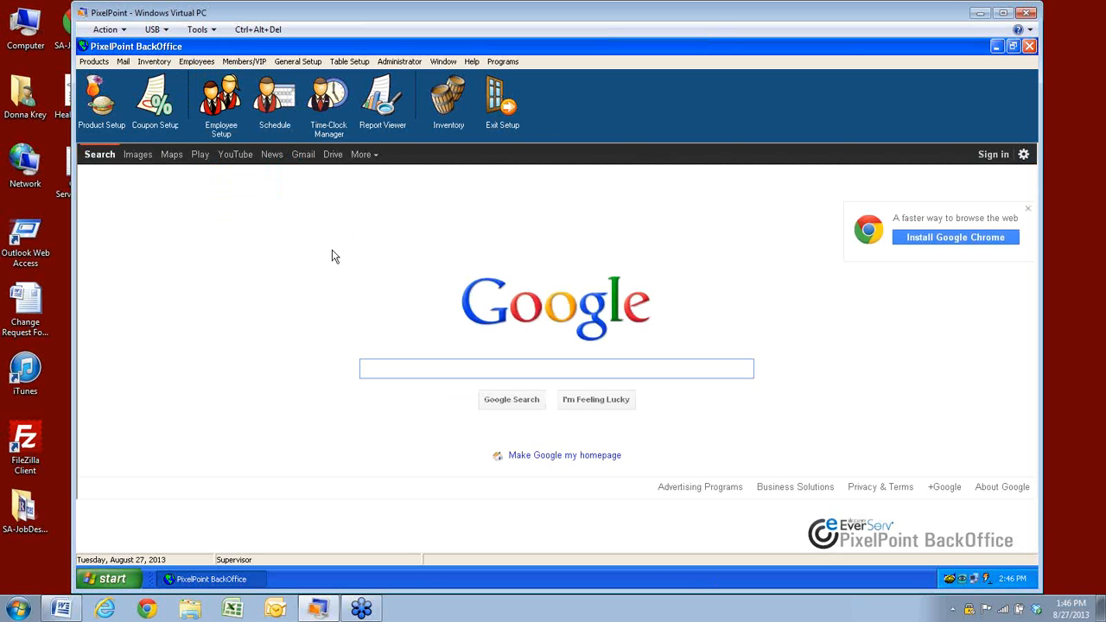
# Load the saved Most Steak Sandwiches contest (Steak Sandwich 10, Banquet Burger 5) from Employees > Contests
pyautogui.click(196, 64)
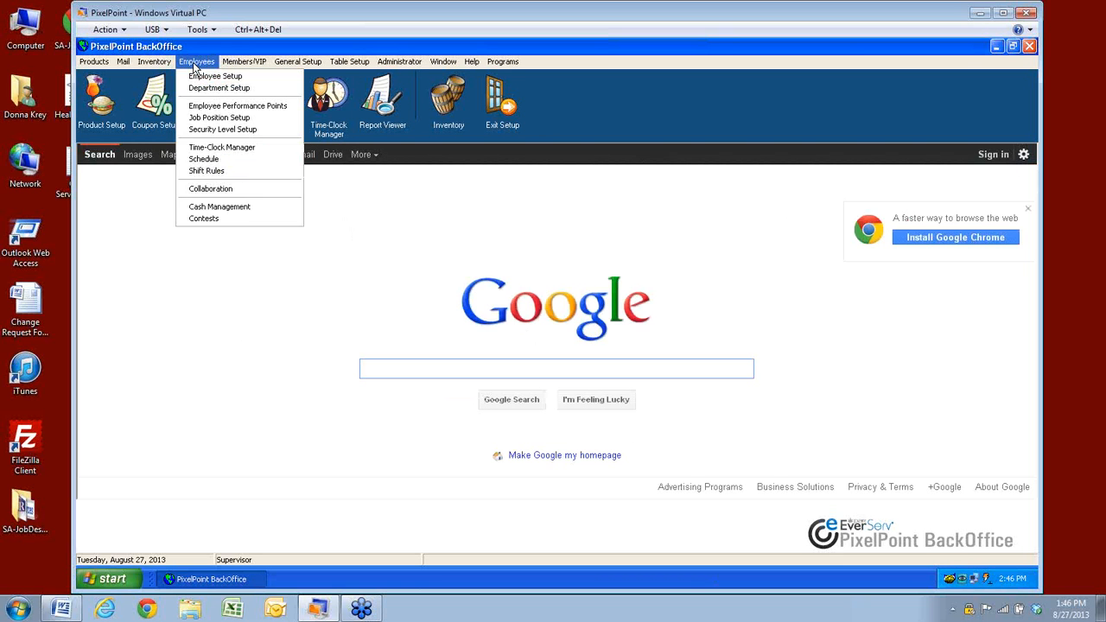
pyautogui.click(205, 220)
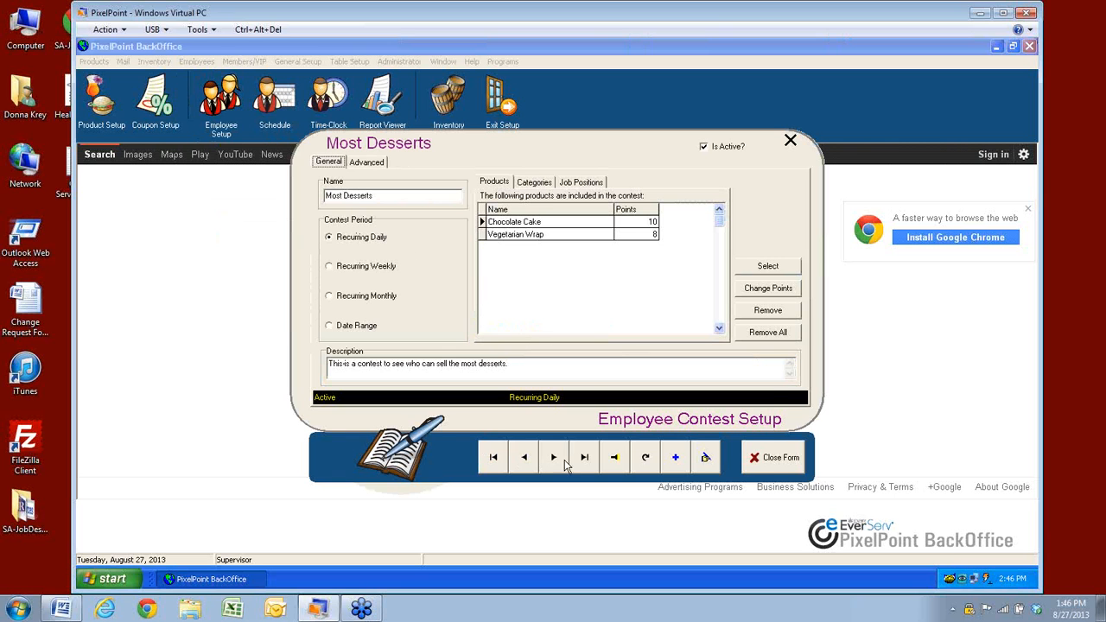
pyautogui.click(617, 458)
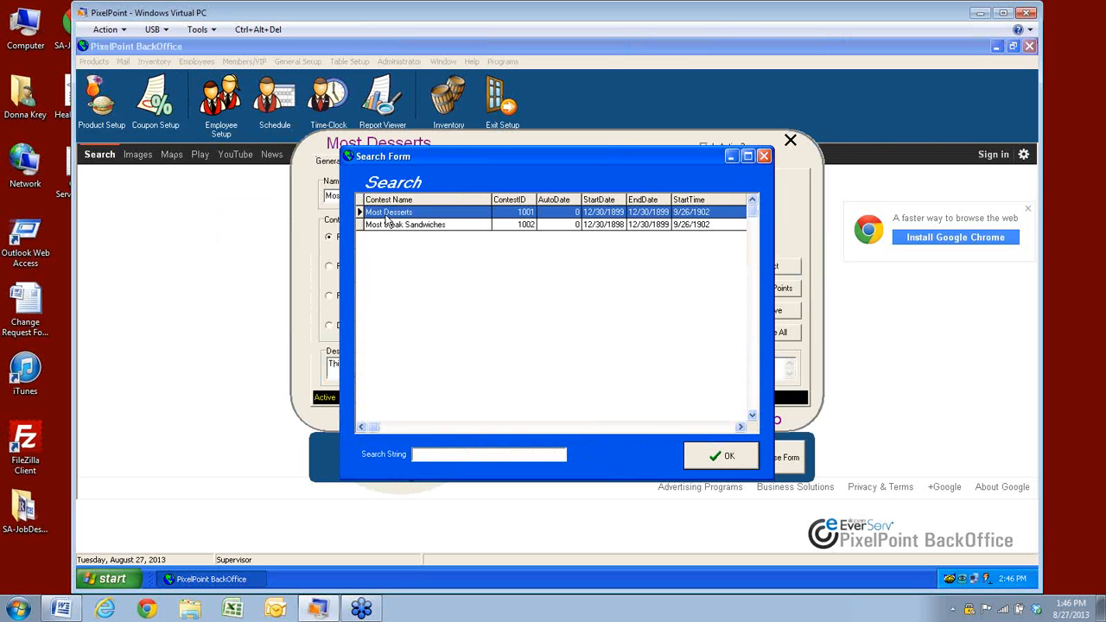
pyautogui.click(377, 226)
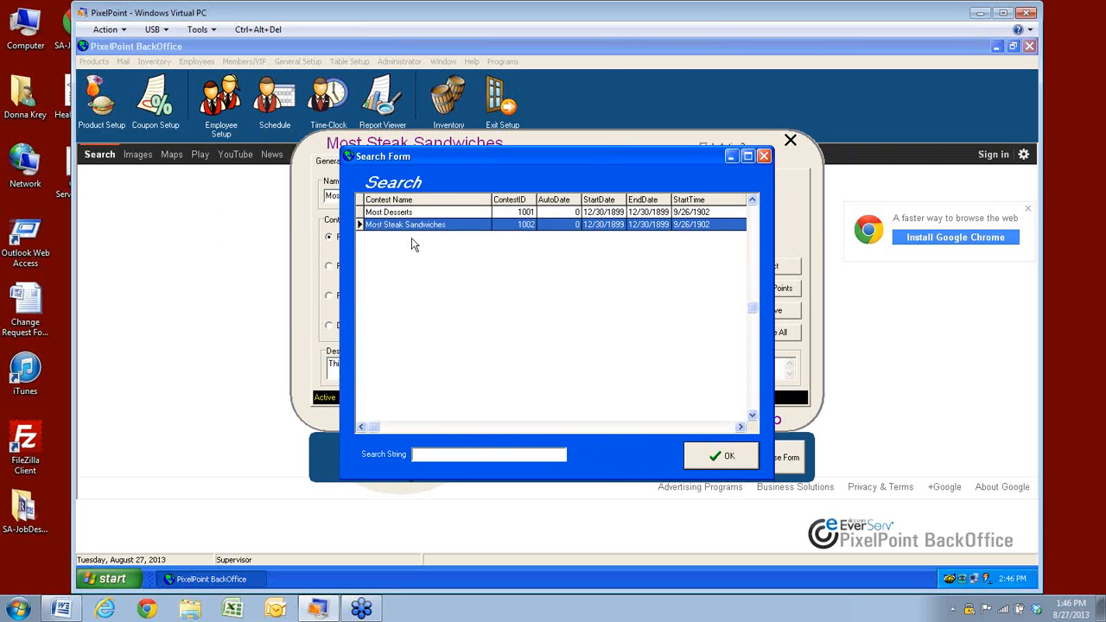
pyautogui.click(710, 449)
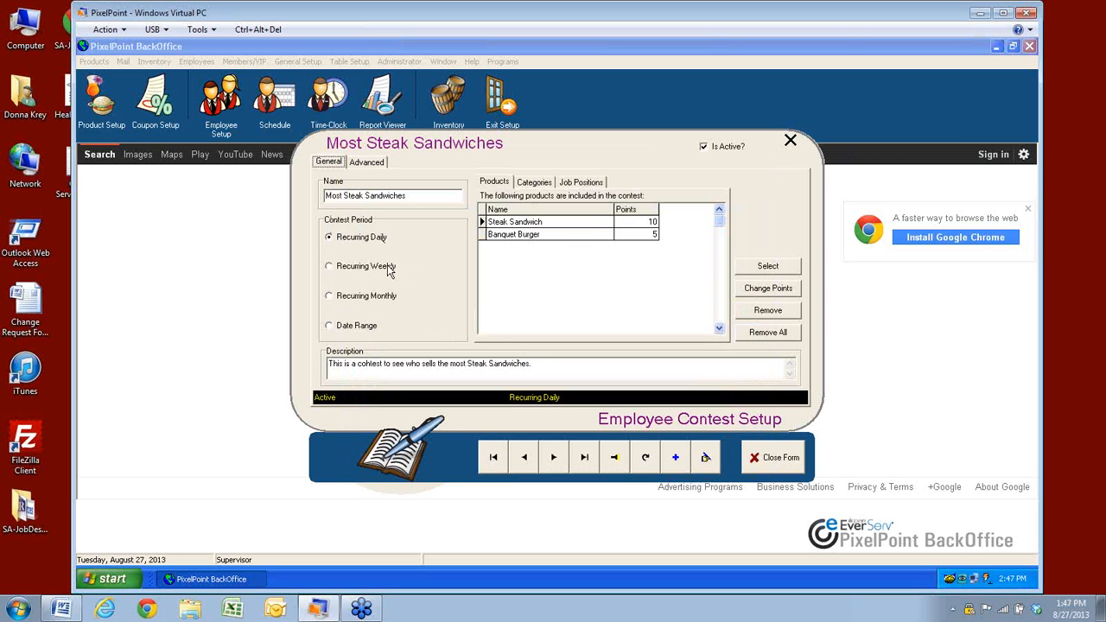
# Keep the Recurring Daily period and add After Eight to the contest products at 5 points
pyautogui.click(329, 328)
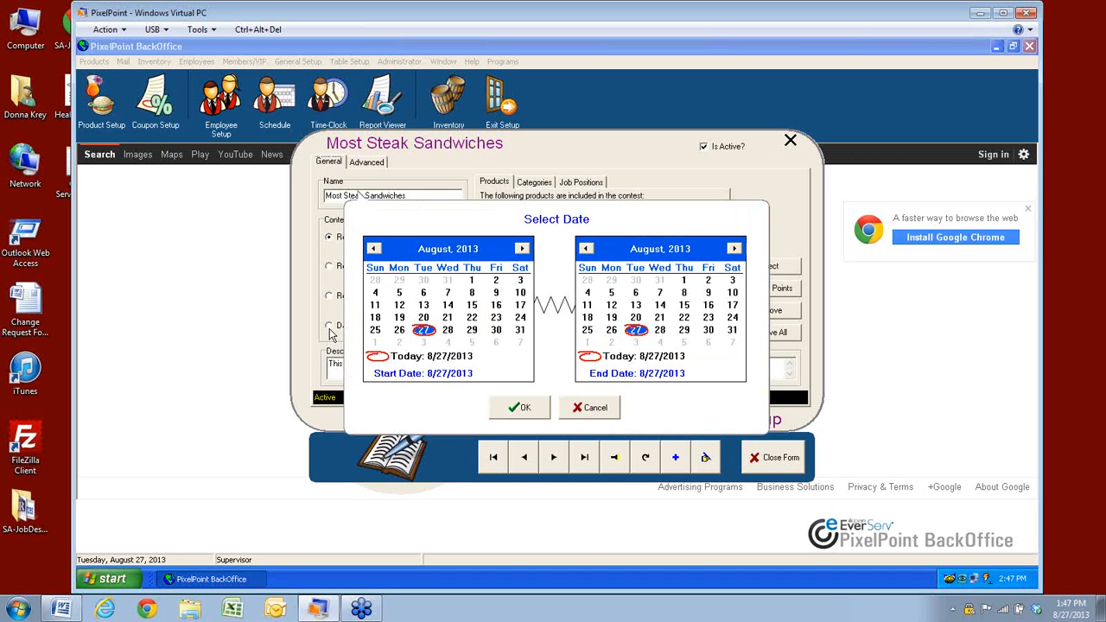
pyautogui.click(590, 407)
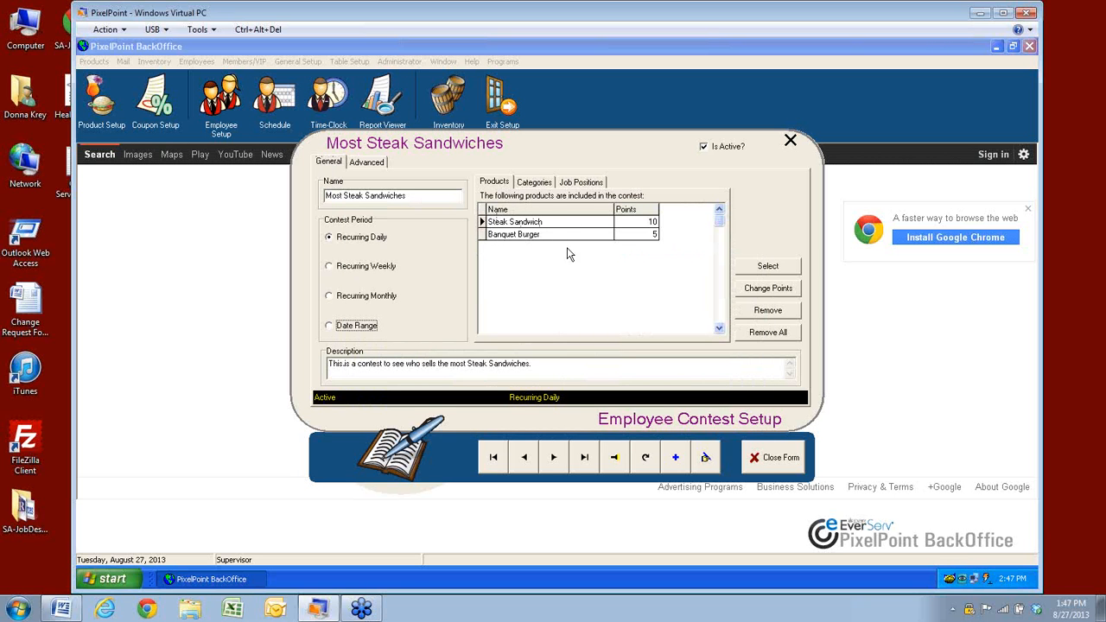
pyautogui.click(768, 266)
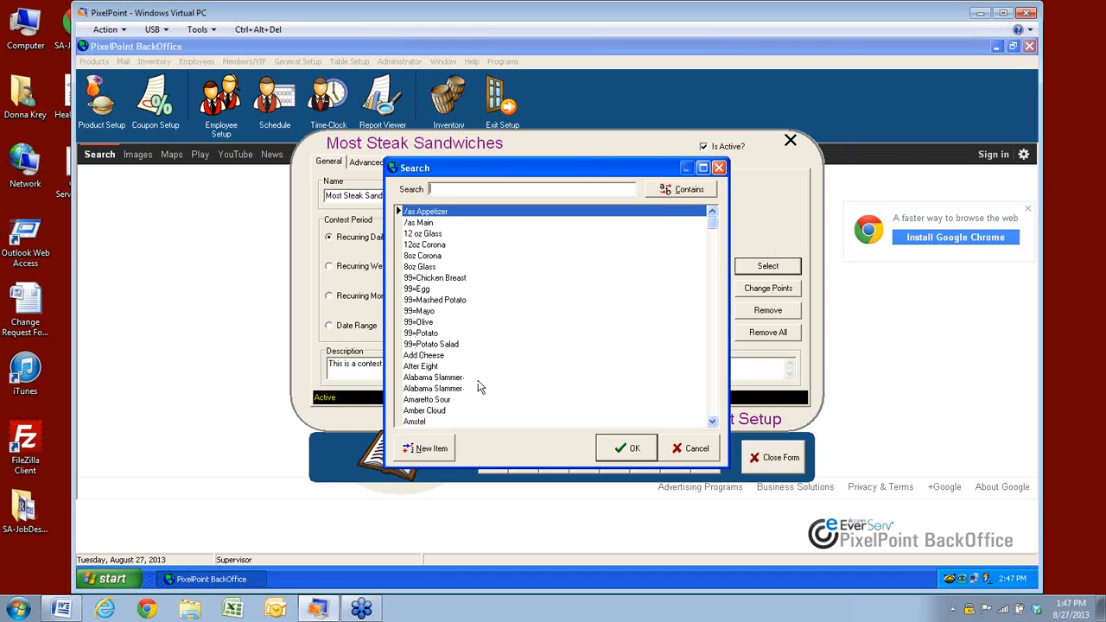
pyautogui.click(422, 367)
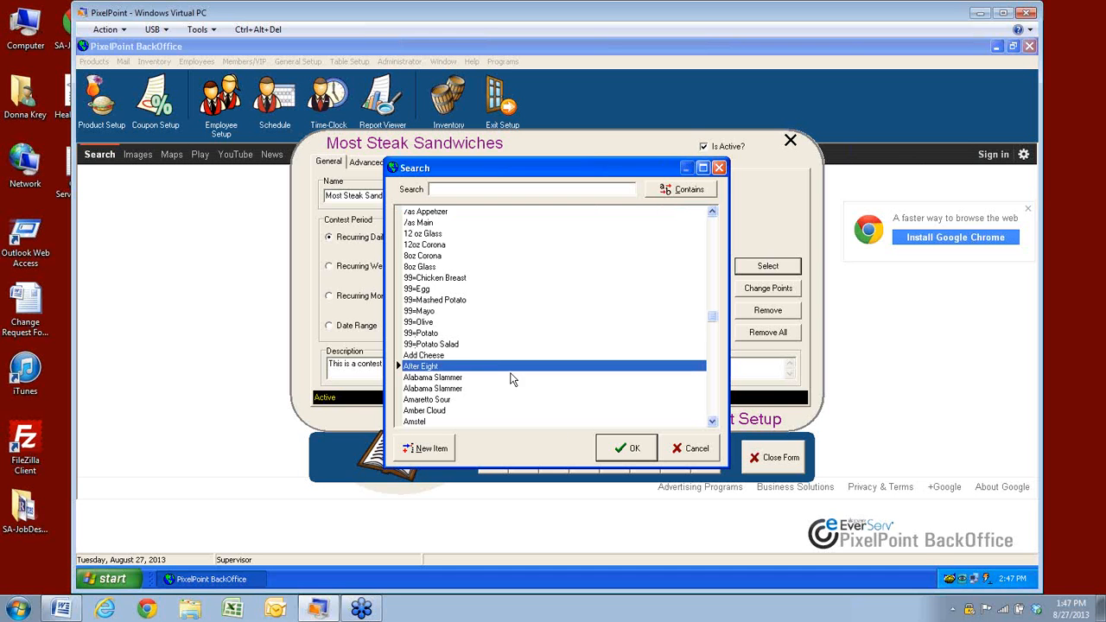
pyautogui.click(629, 448)
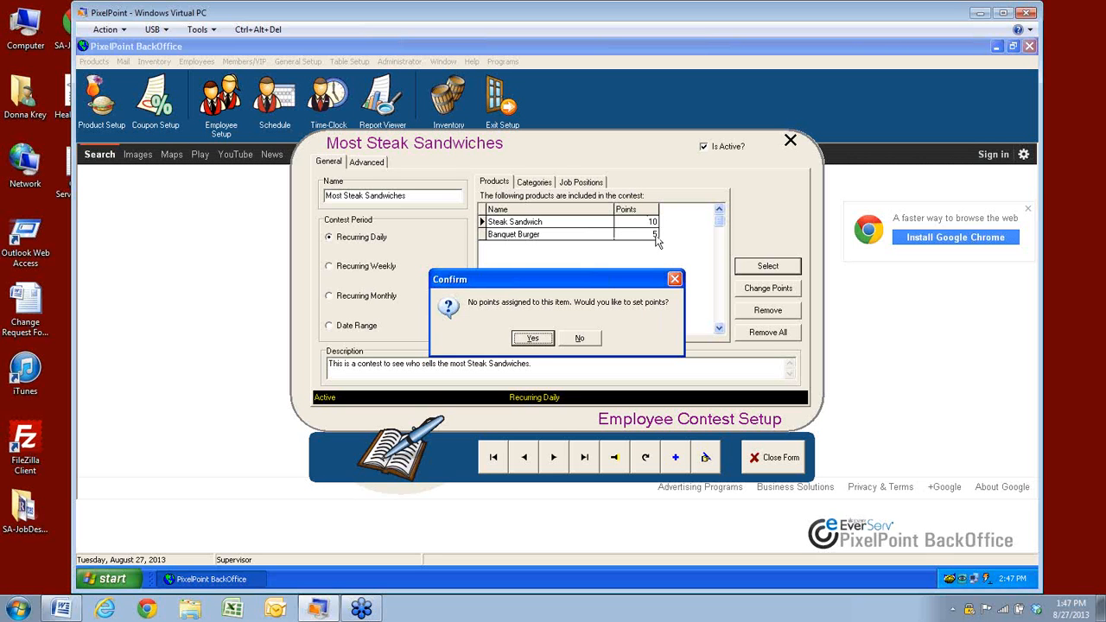
pyautogui.click(533, 338)
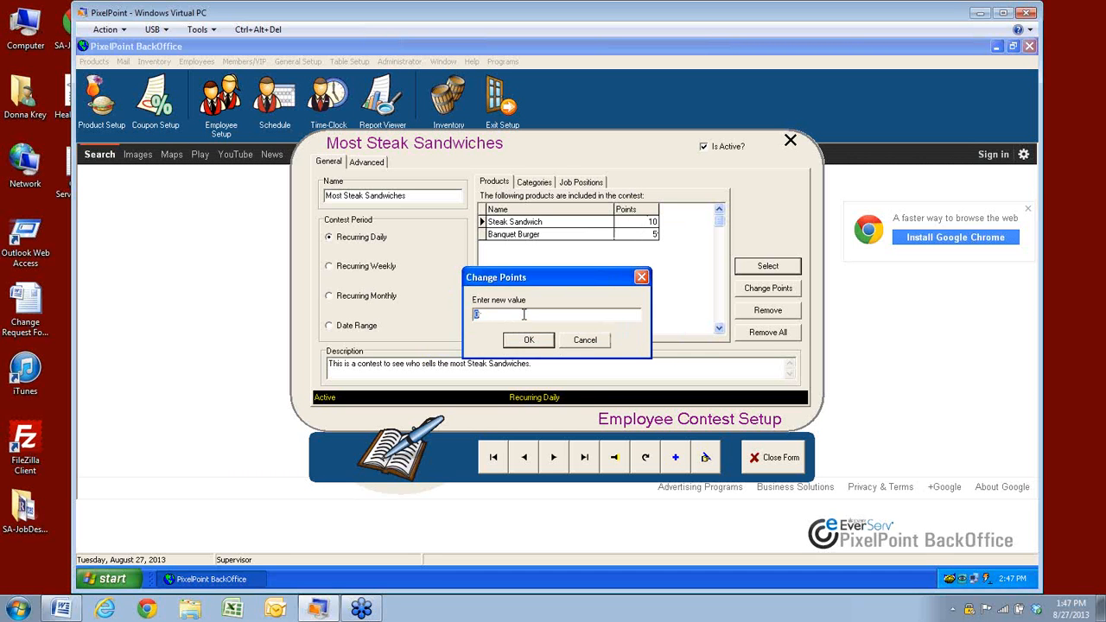
pyautogui.write('5')
pyautogui.click(528, 341)
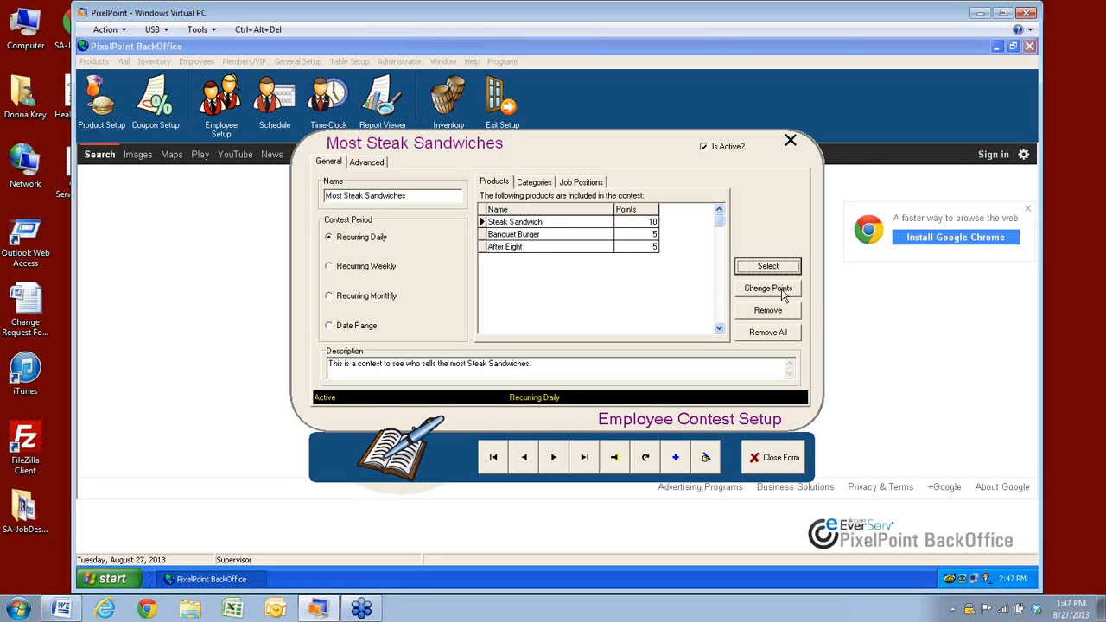
# Review the After Eight, Banquet Burger and Steak Sandwich product rows
pyautogui.click(544, 247)
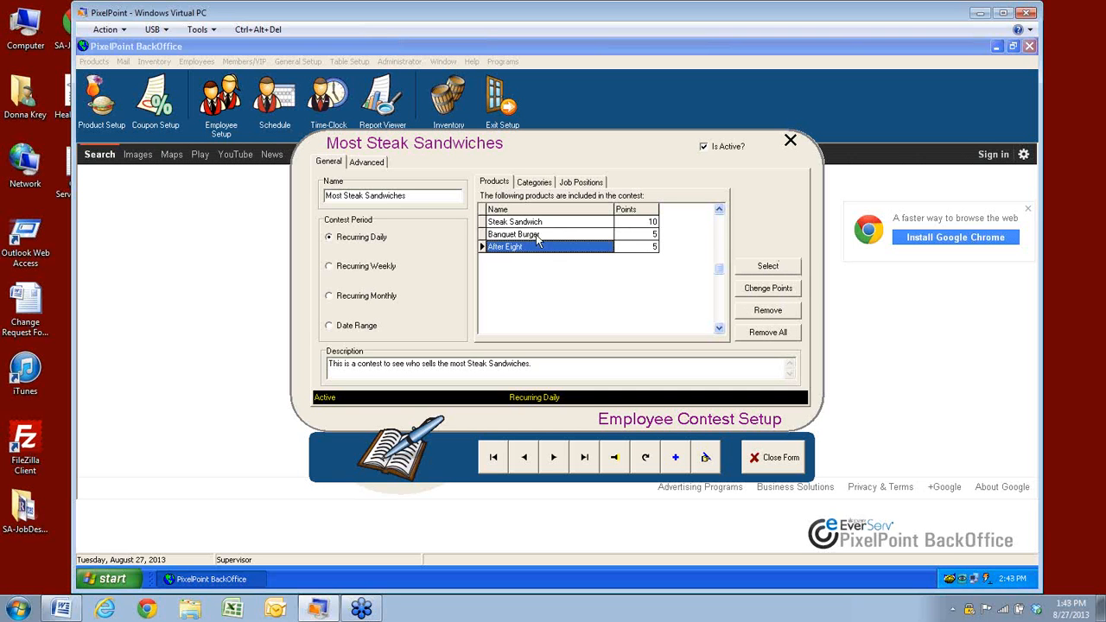
pyautogui.click(537, 236)
pyautogui.click(538, 222)
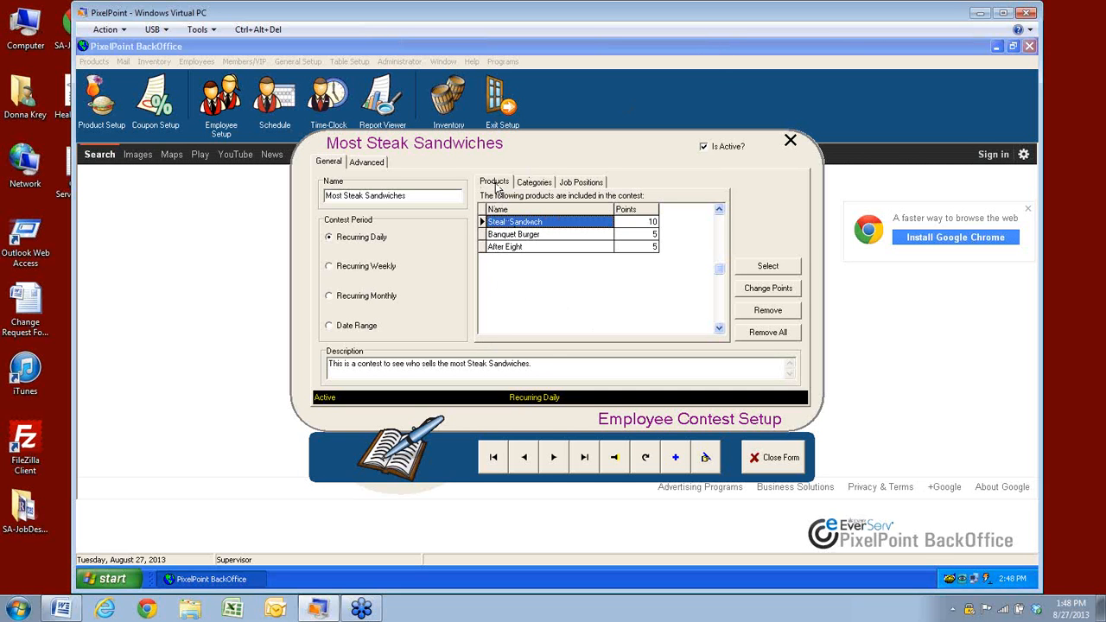
# Add the Grill category to the contest with 0 points
pyautogui.click(525, 185)
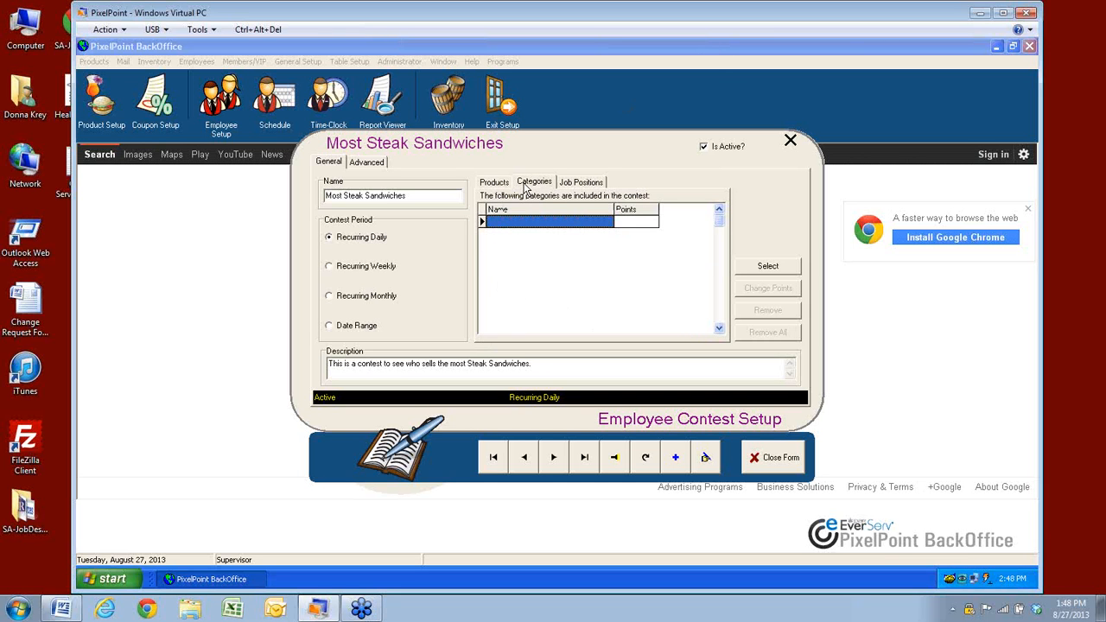
pyautogui.click(756, 268)
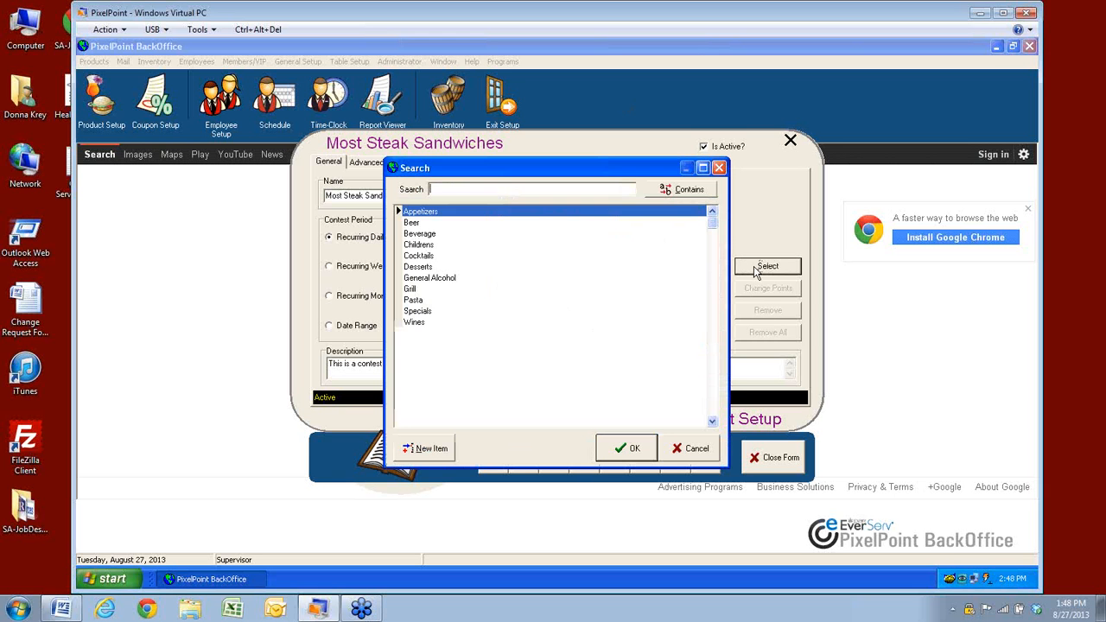
pyautogui.click(413, 290)
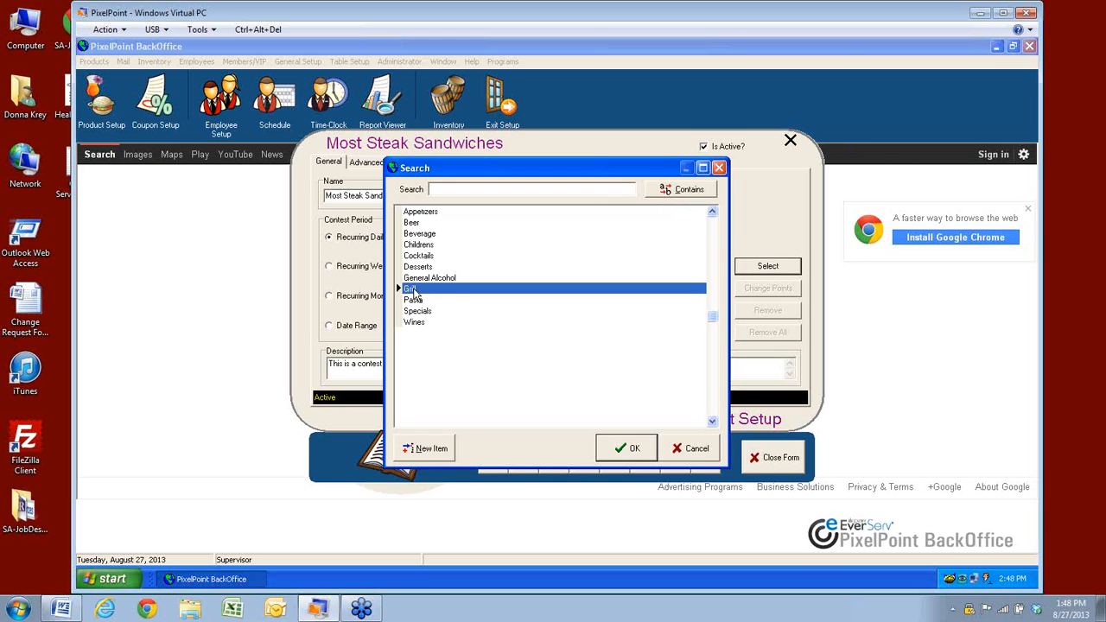
pyautogui.click(618, 450)
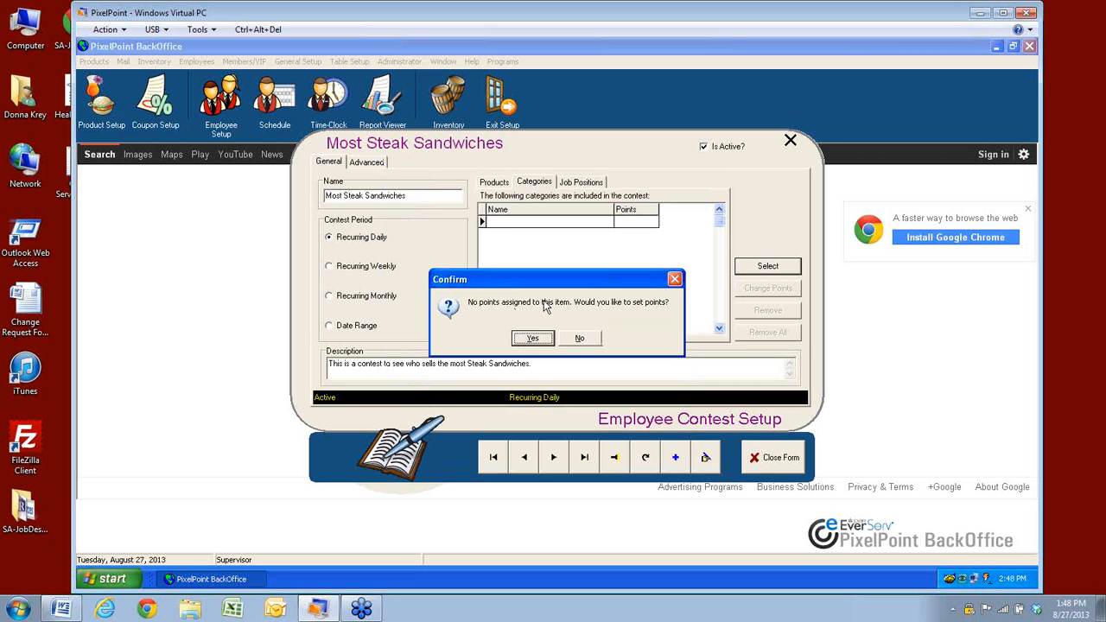
pyautogui.click(579, 338)
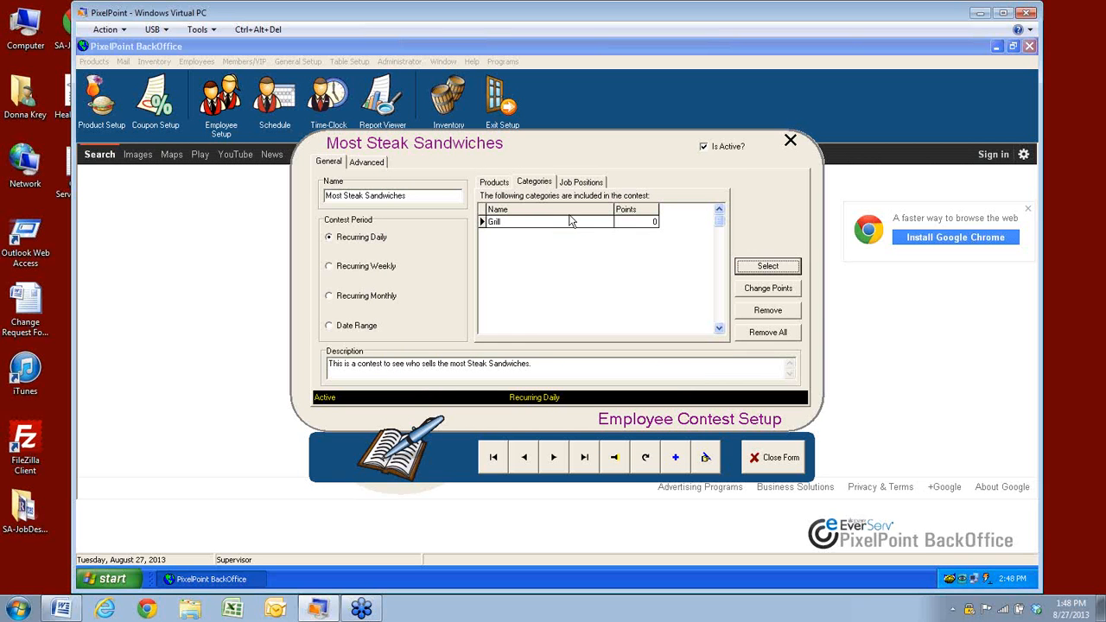
pyautogui.click(568, 223)
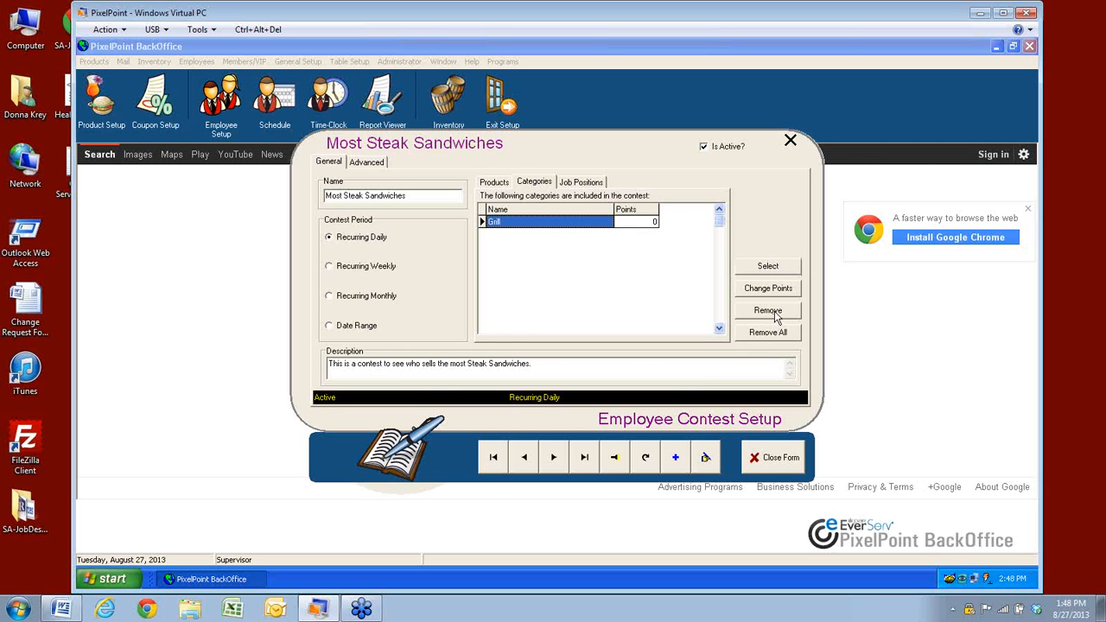
# Add the Beverage category with 0 points, then bring up the Job Positions list
pyautogui.click(778, 266)
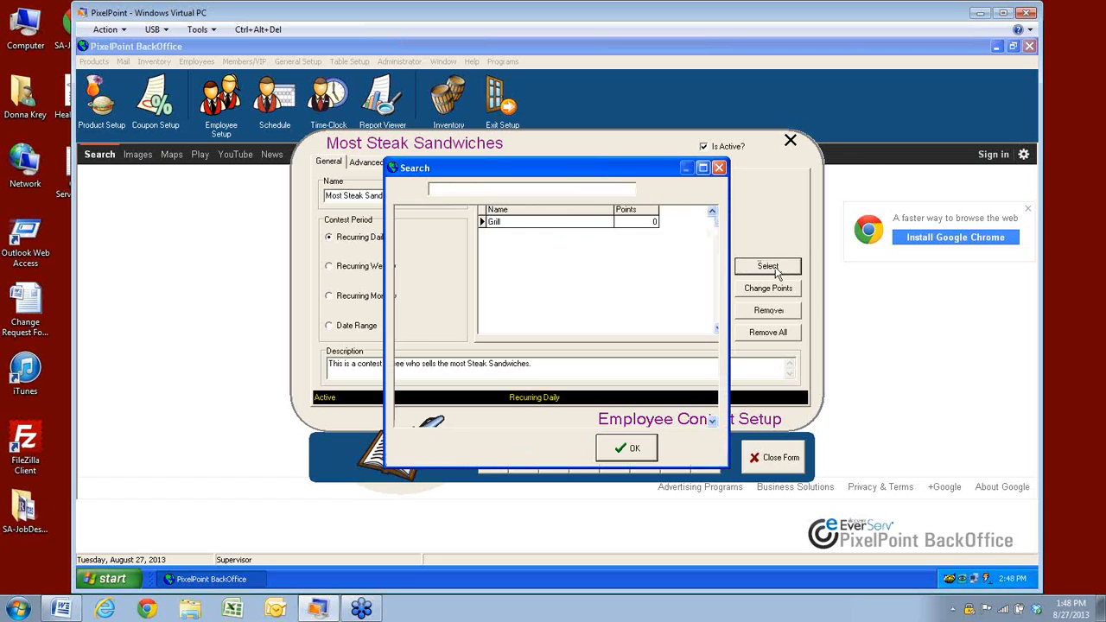
pyautogui.click(418, 234)
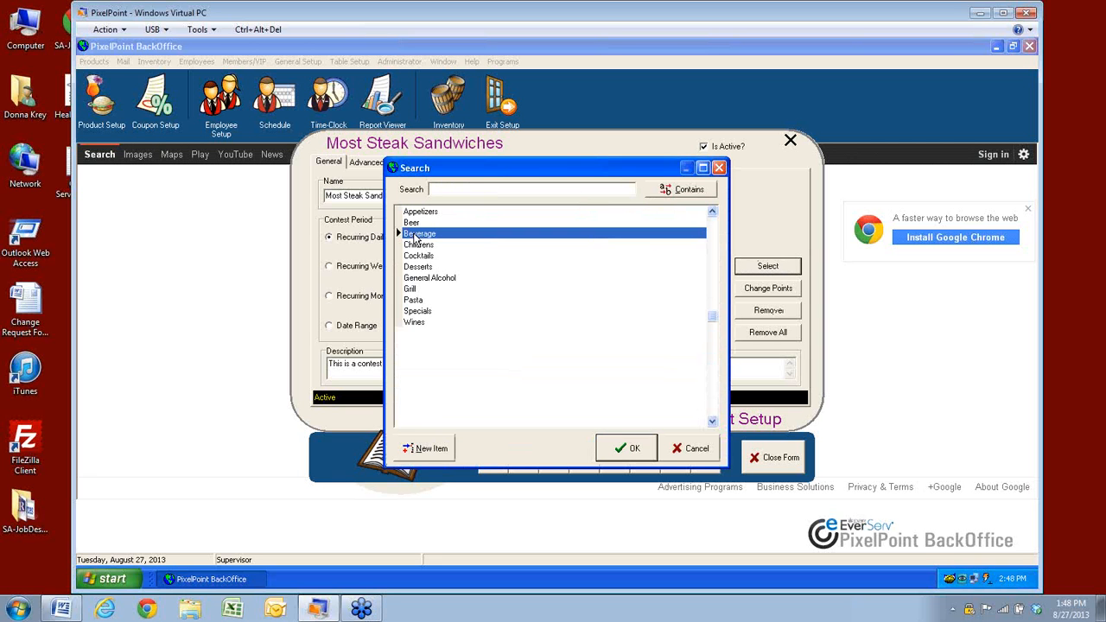
pyautogui.click(626, 459)
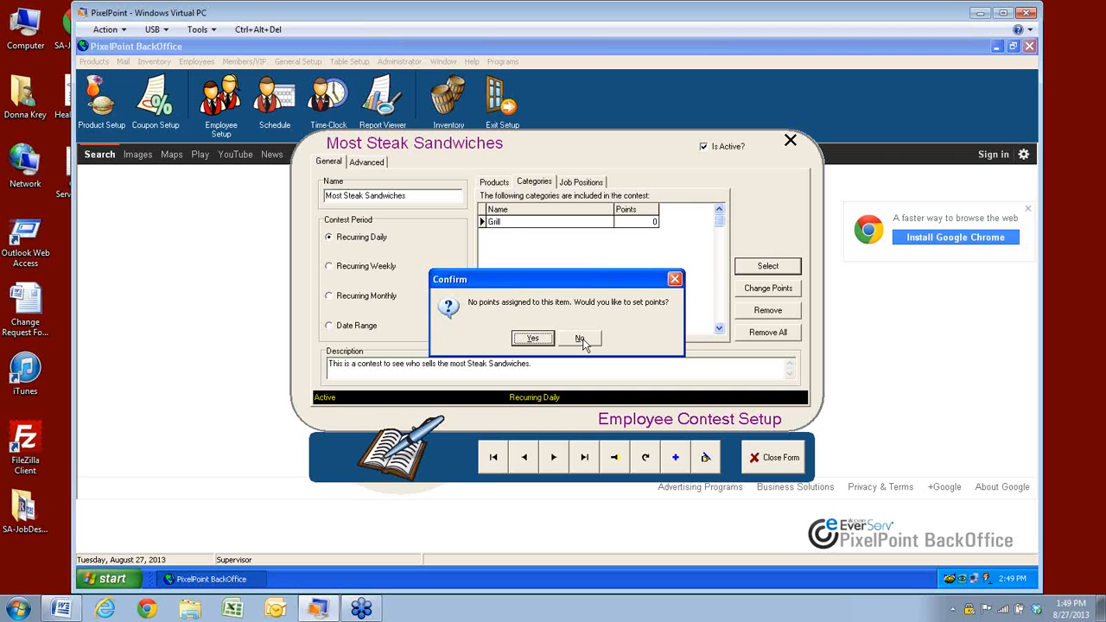
pyautogui.click(581, 338)
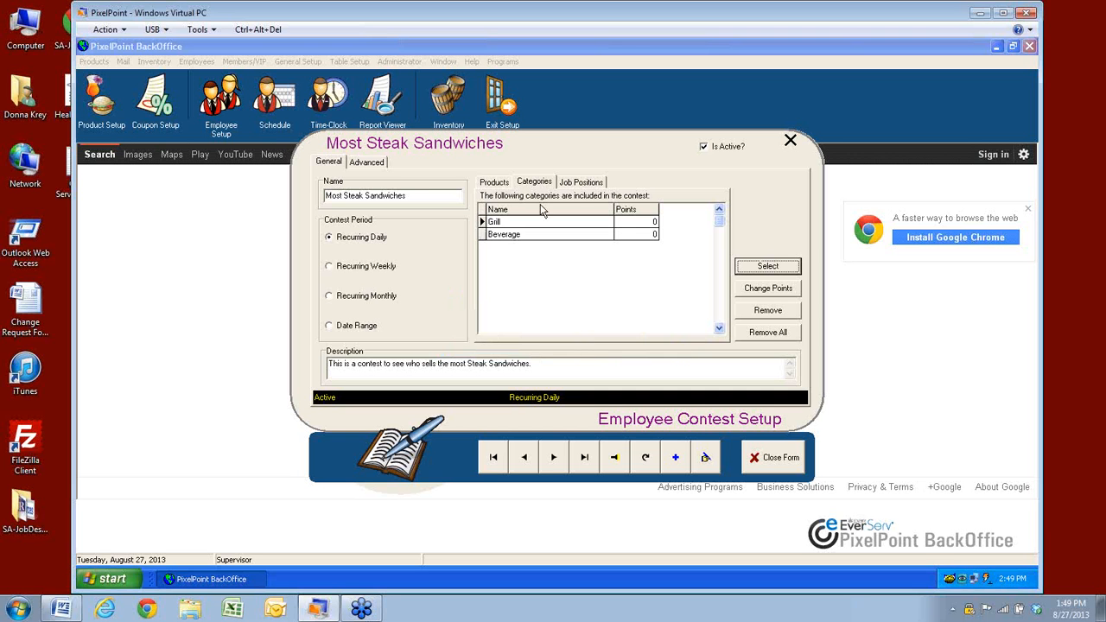
pyautogui.click(579, 186)
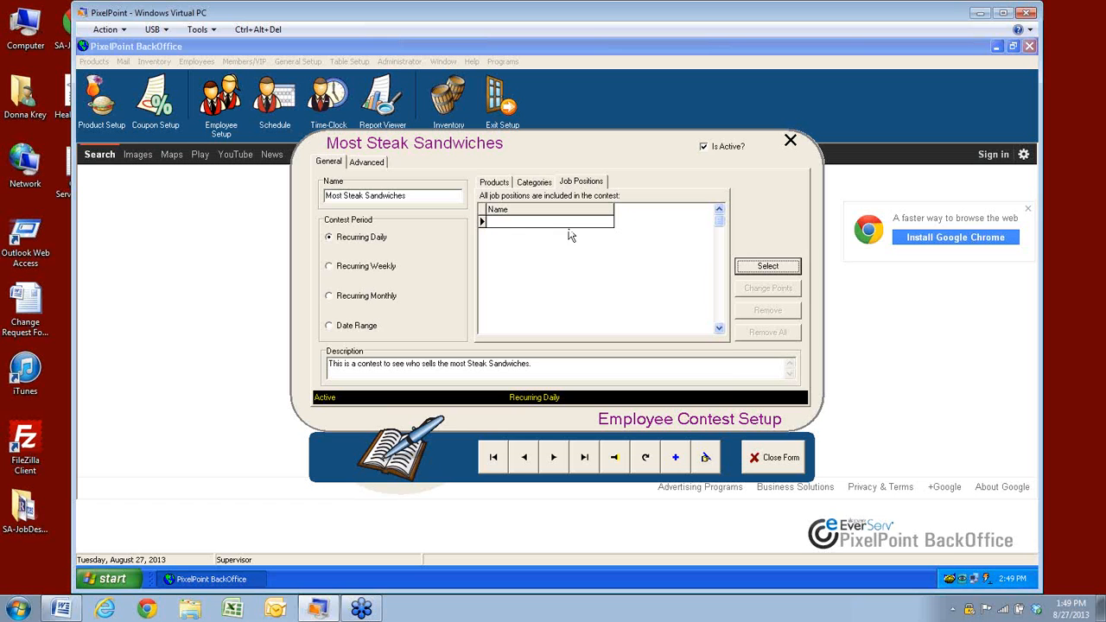
# Assign the Cashiers job position and clear 'Contest runs all day' on the Advanced tab
pyautogui.click(765, 267)
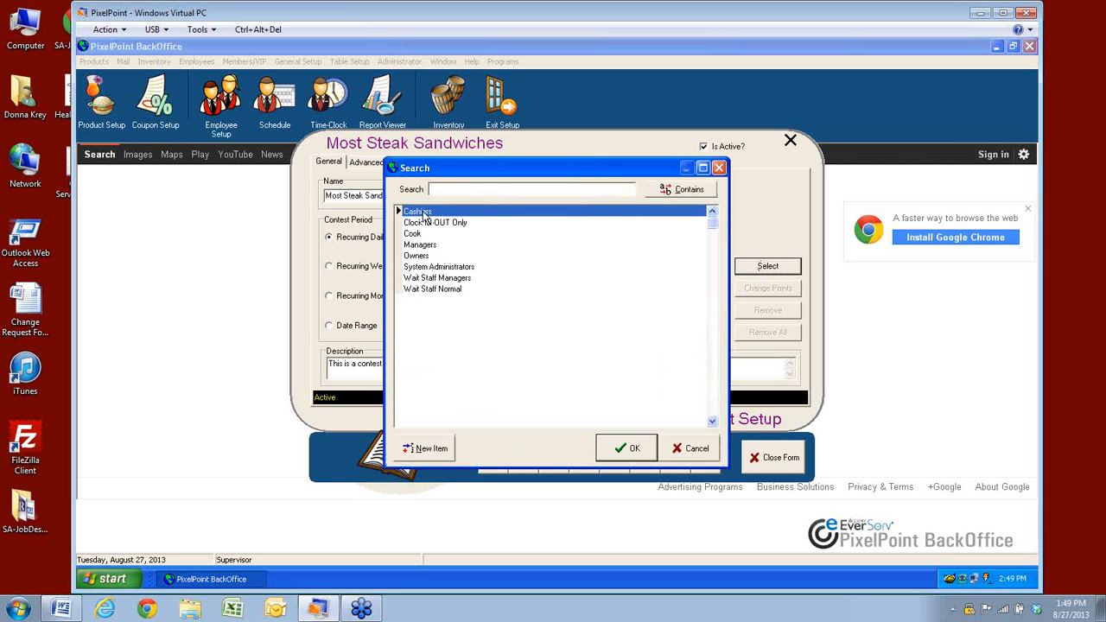
pyautogui.click(621, 448)
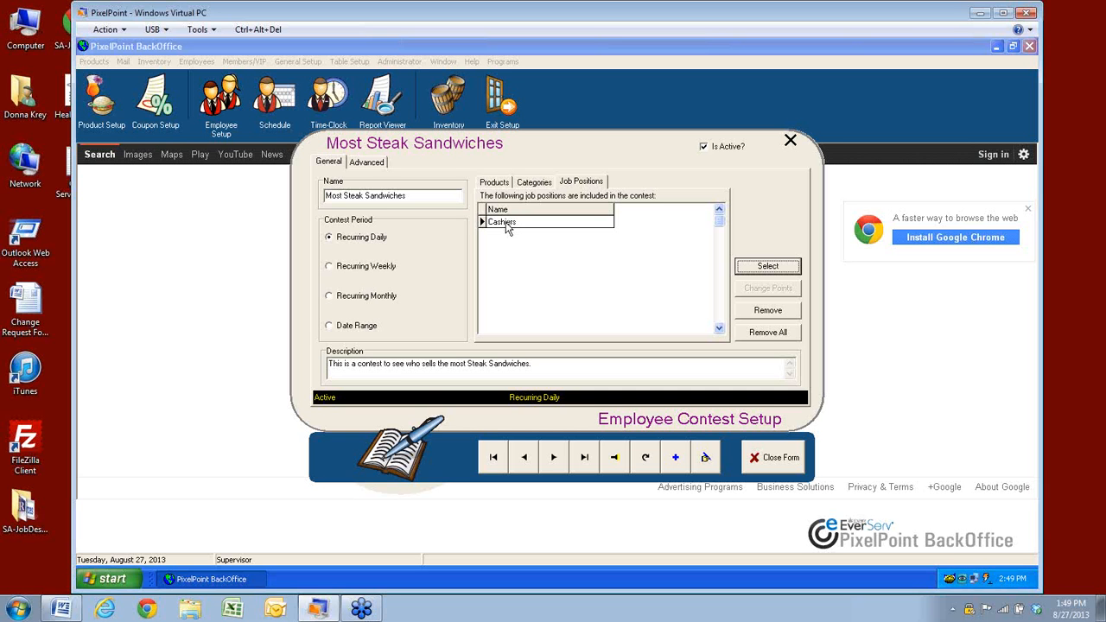
pyautogui.click(365, 166)
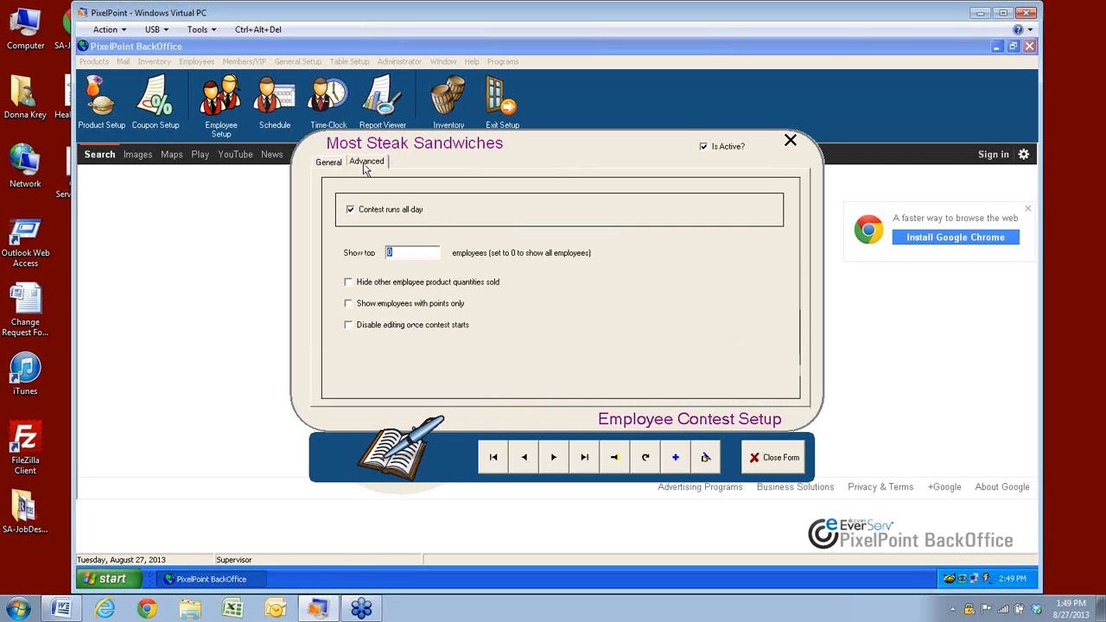
pyautogui.click(351, 211)
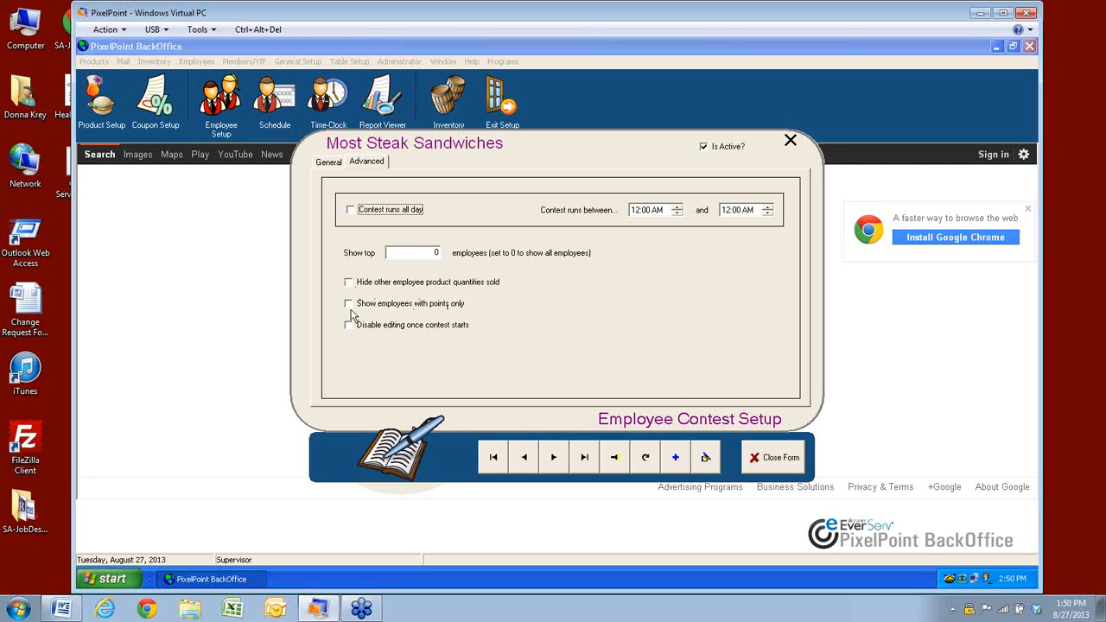
# Review the Most Steak Sandwiches General, Categories, Products and Advanced tabs, then close the form
pyautogui.click(326, 161)
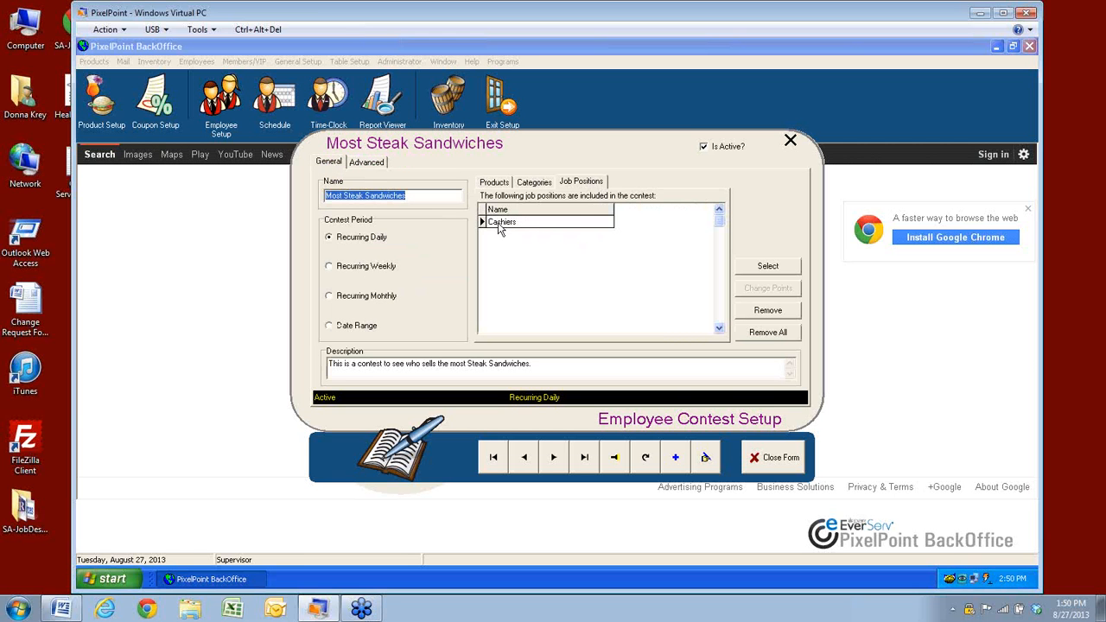
pyautogui.click(531, 182)
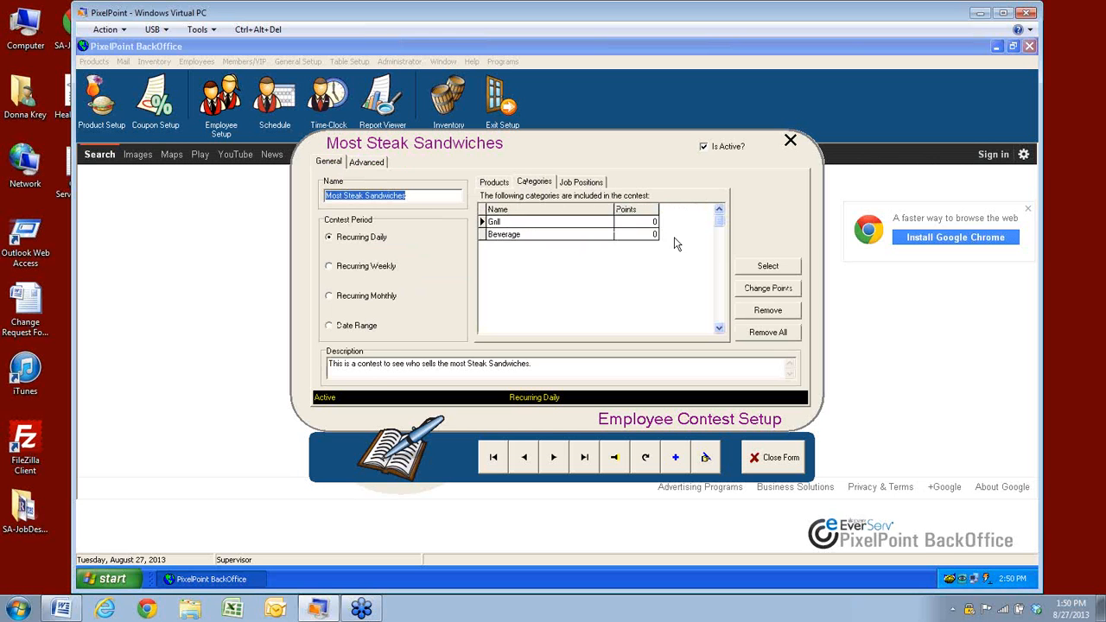
pyautogui.click(490, 183)
pyautogui.click(364, 164)
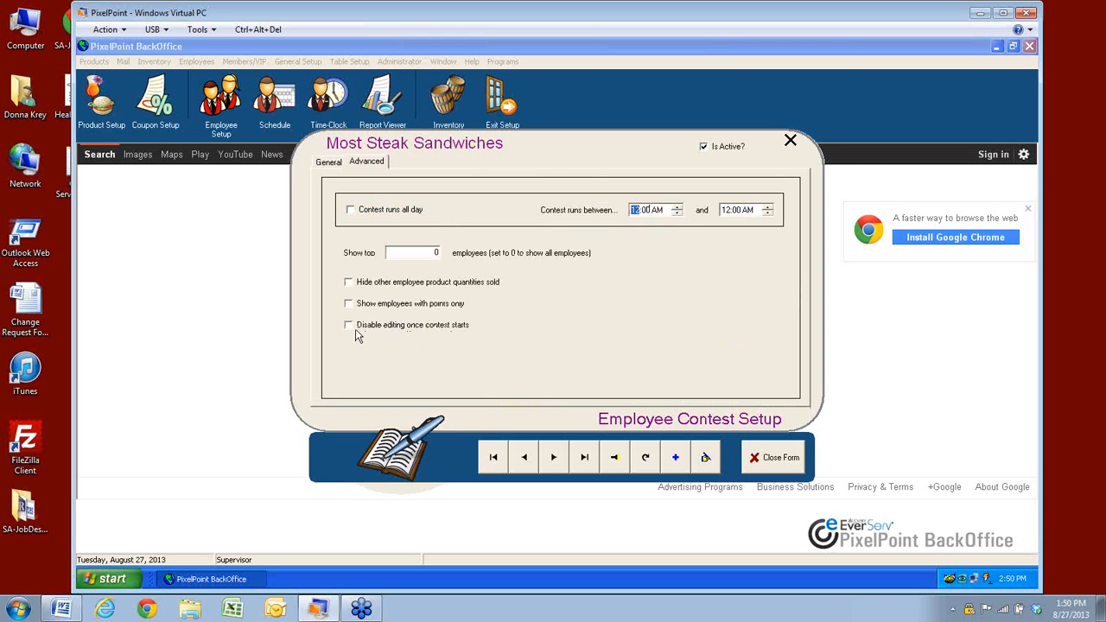
pyautogui.click(327, 163)
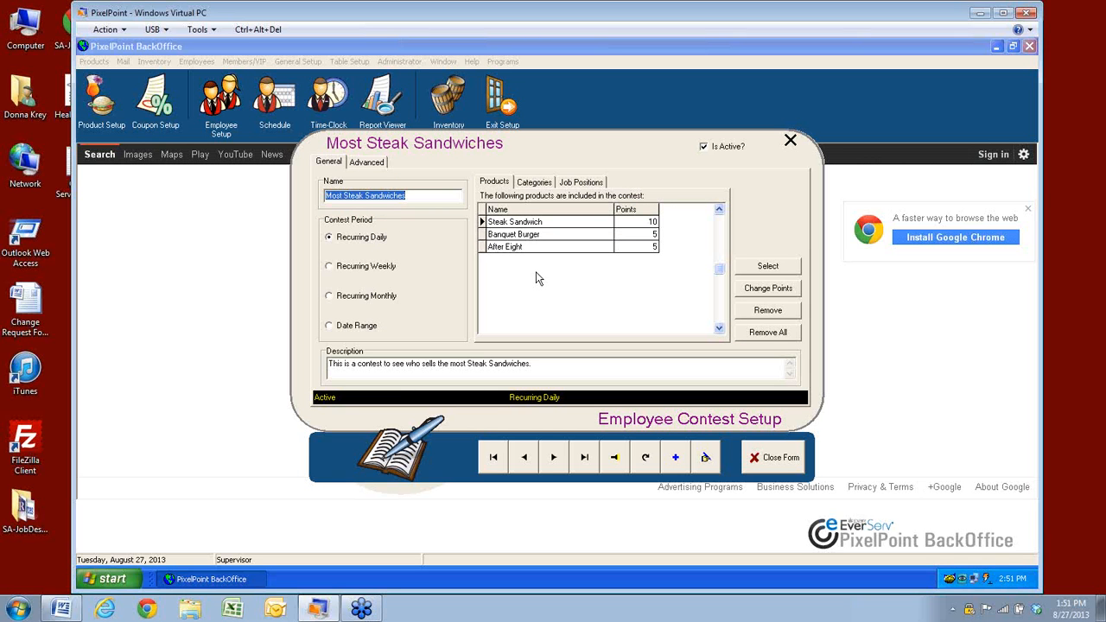
pyautogui.click(363, 163)
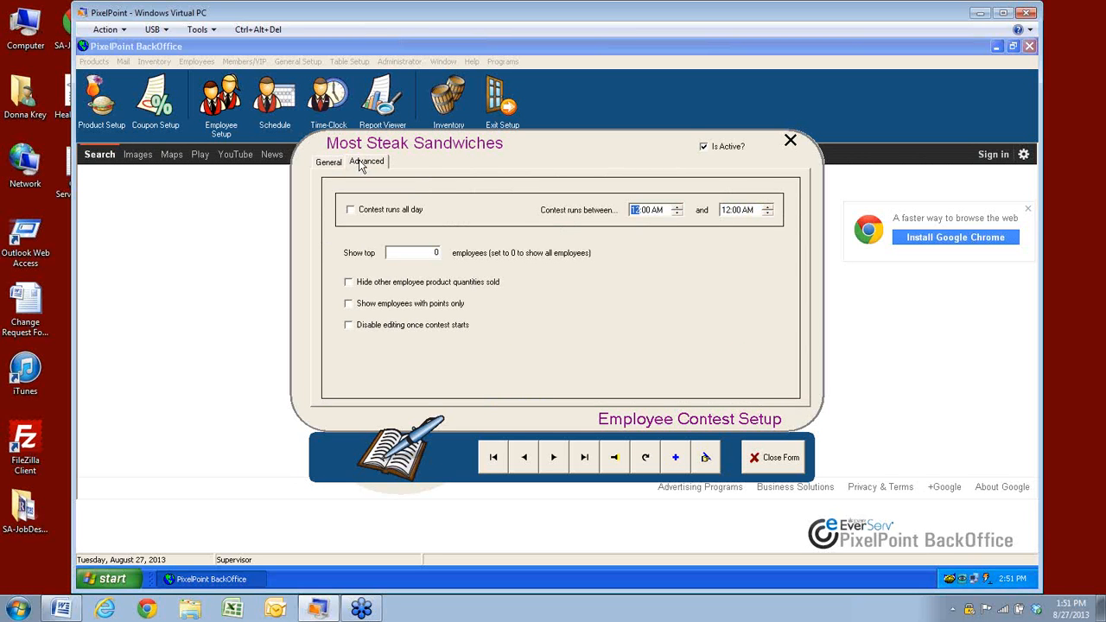
pyautogui.click(772, 458)
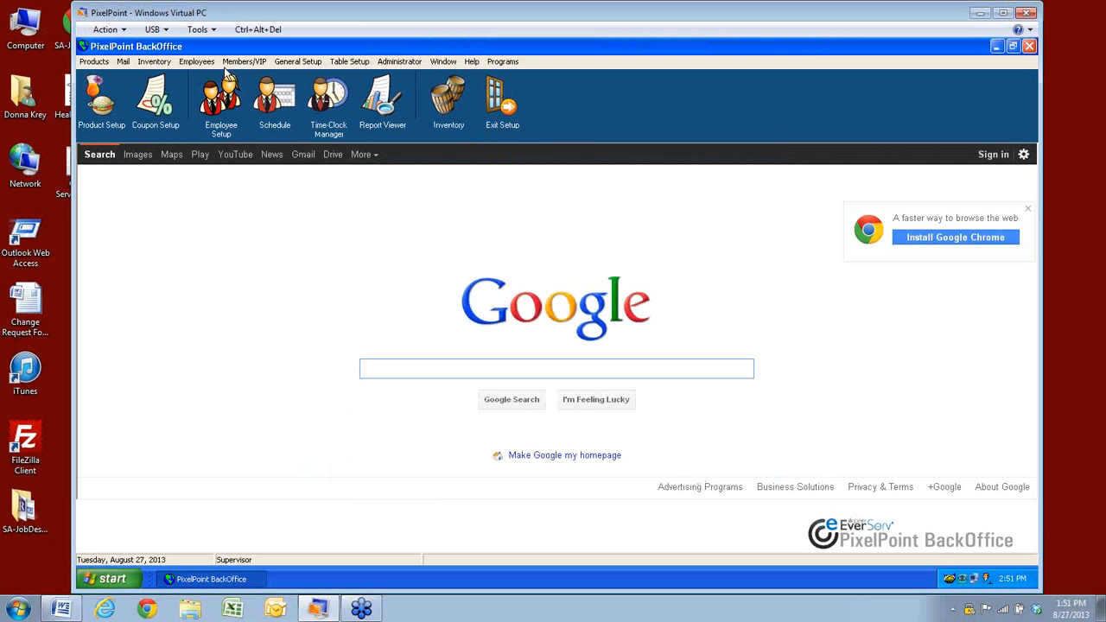
# Open Job Position Setup from the Employees menu, showing the Cashiers position
pyautogui.click(198, 61)
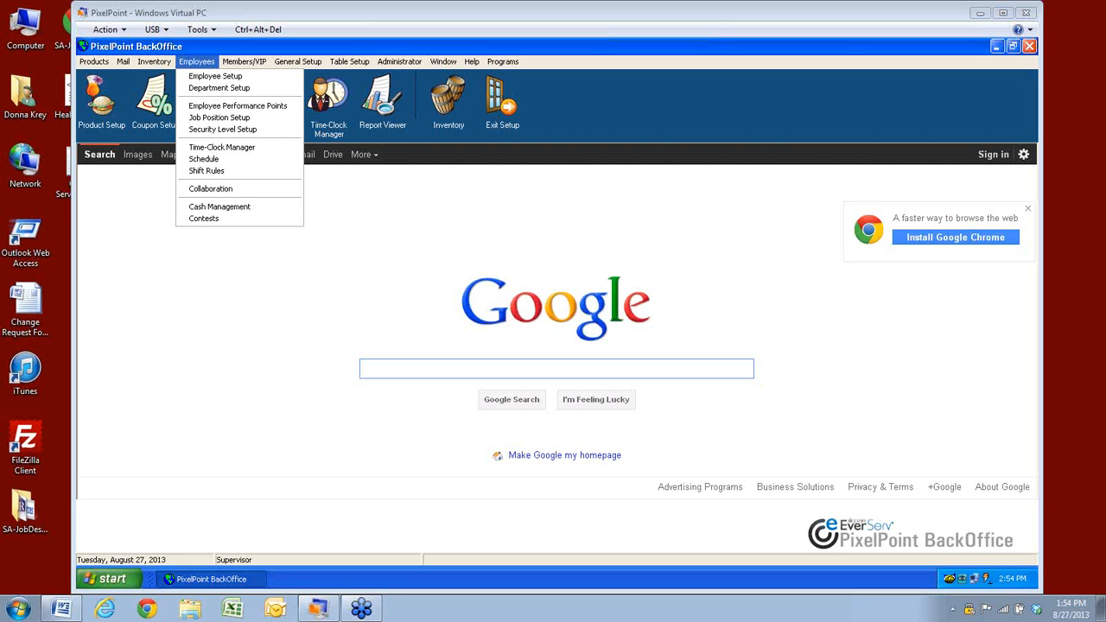
pyautogui.click(200, 118)
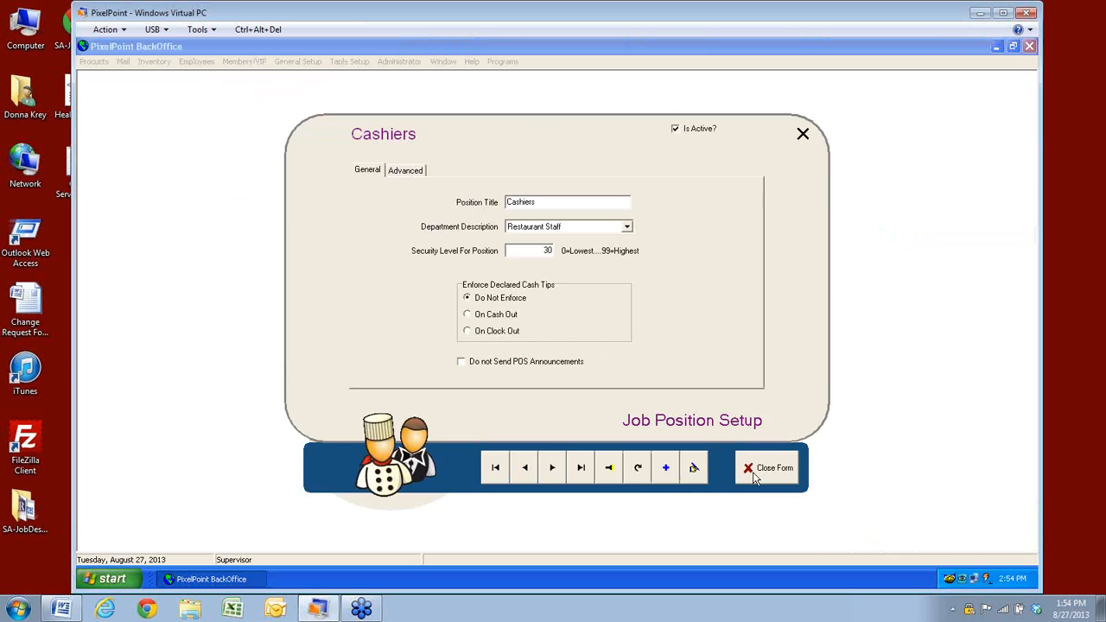
# Reopen Job Position Setup, view the Cashiers Advanced tab, and search all job positions
pyautogui.click(754, 471)
pyautogui.click(244, 62)
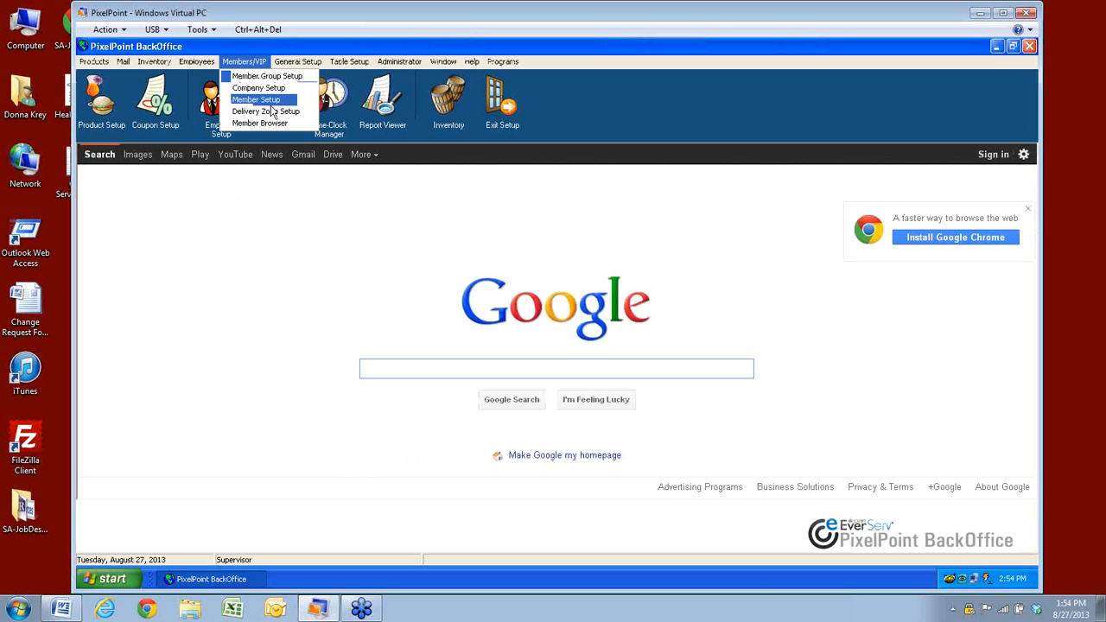
pyautogui.moveTo(199, 61)
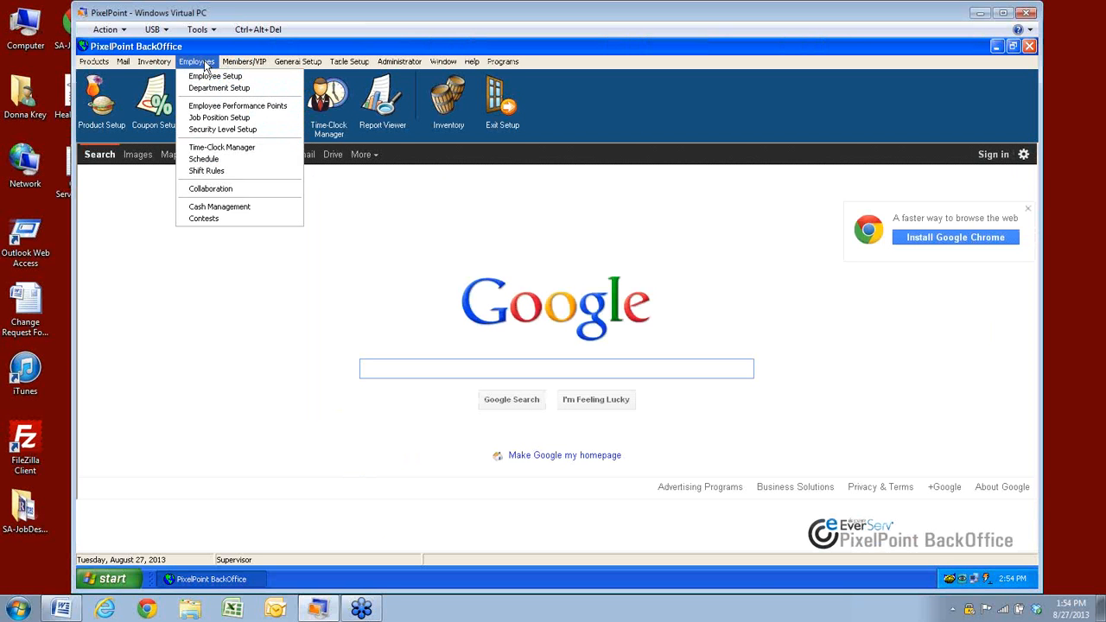
pyautogui.click(202, 119)
pyautogui.click(408, 171)
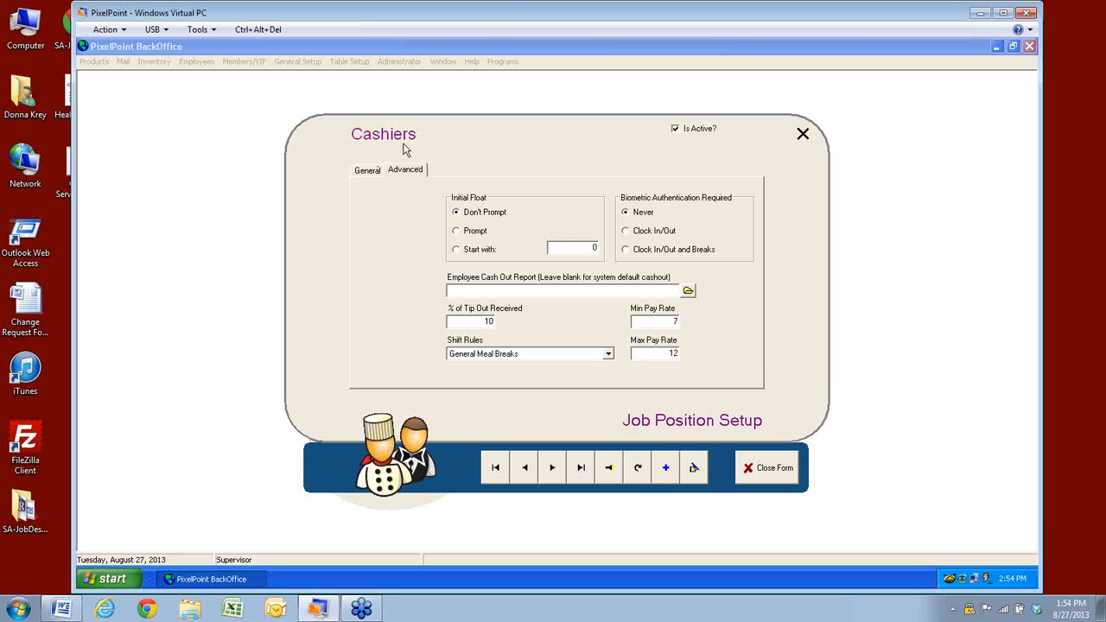
pyautogui.click(609, 468)
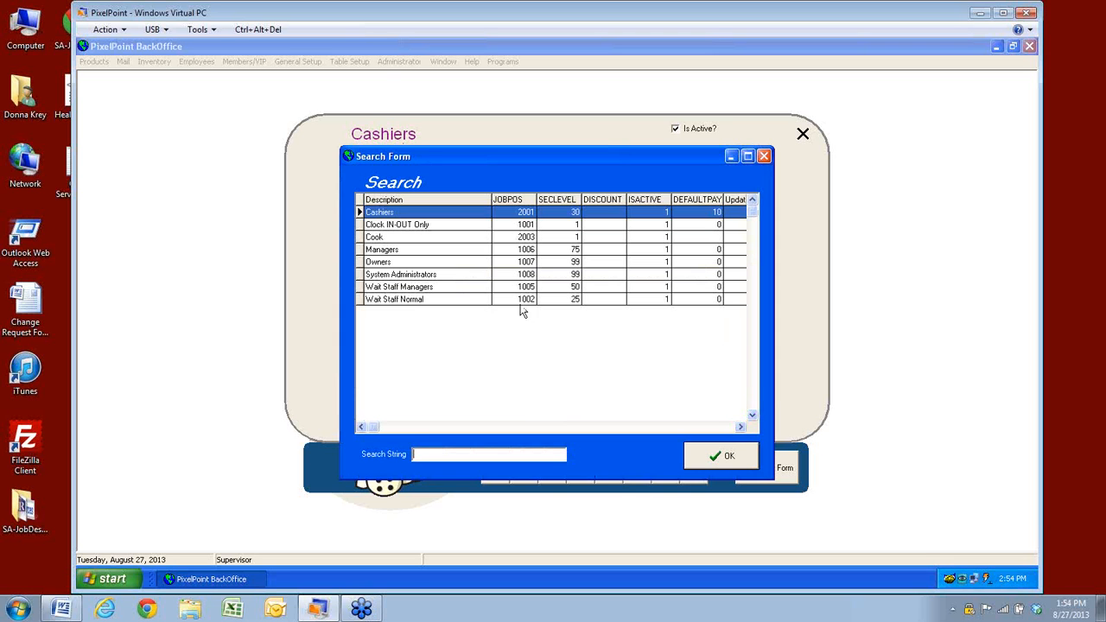
# Load Wait Staff Normal and set its initial float to start with 50
pyautogui.click(400, 298)
pyautogui.click(723, 456)
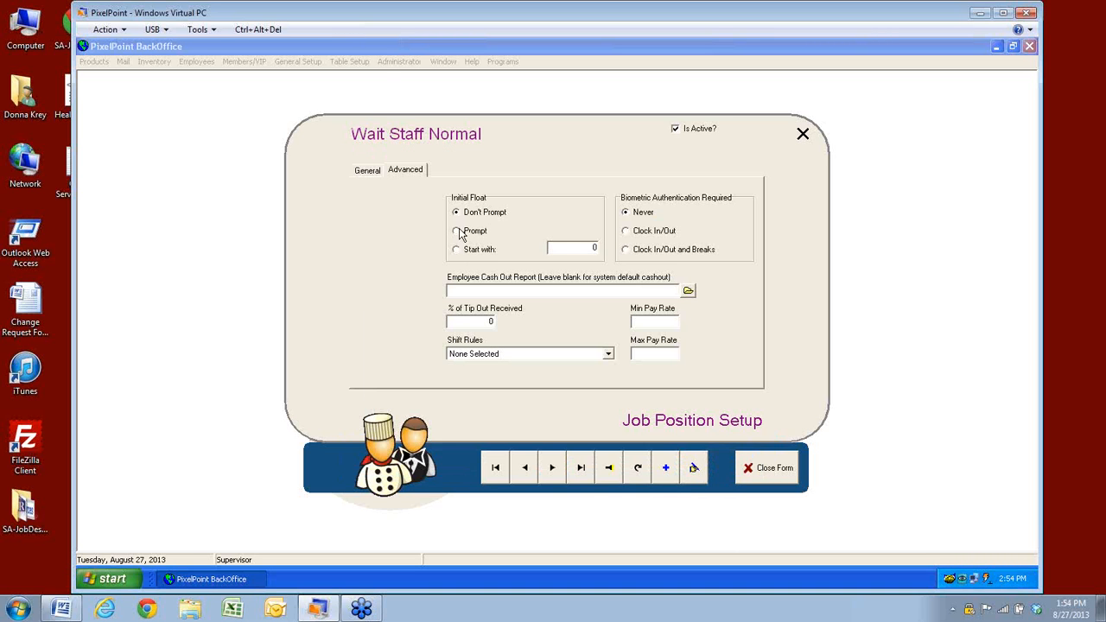
pyautogui.click(456, 249)
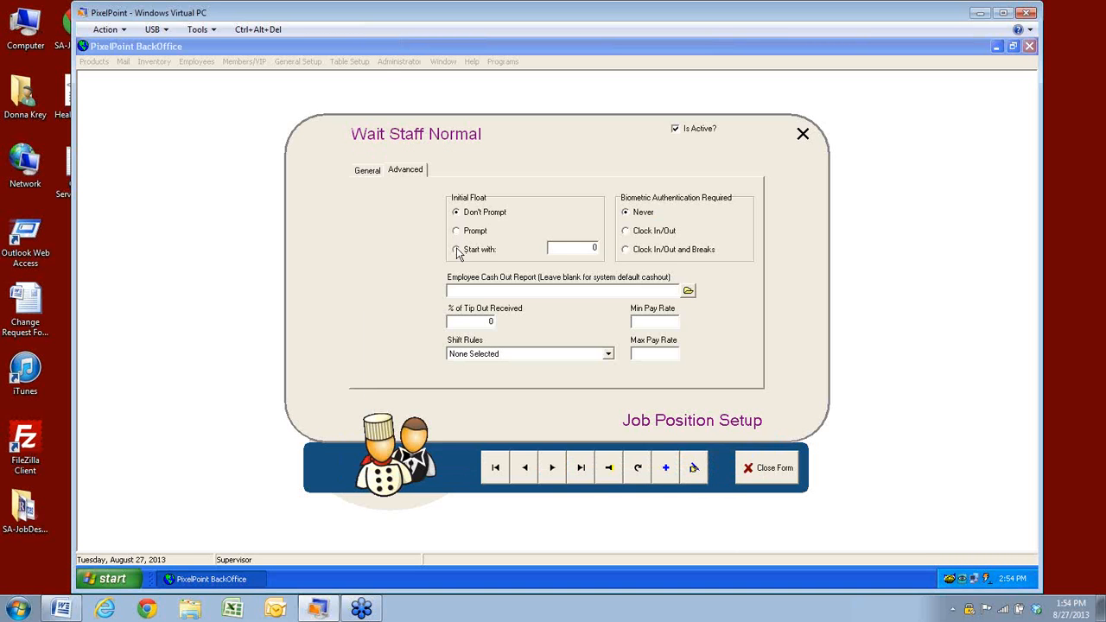
pyautogui.click(574, 248)
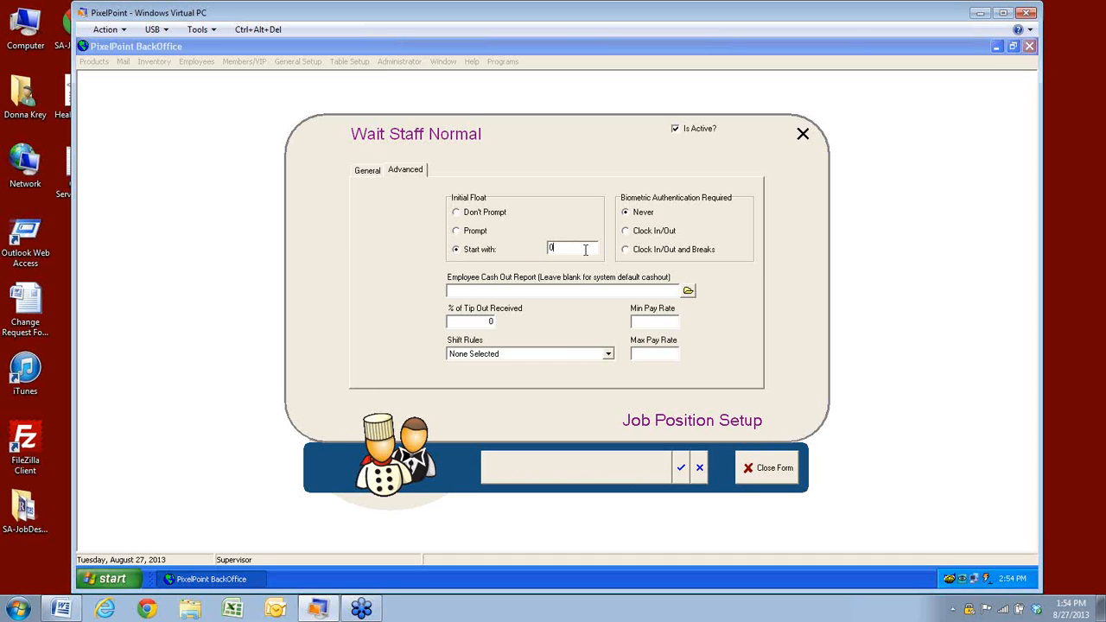
pyautogui.press('BackSpace')
pyautogui.write('50')
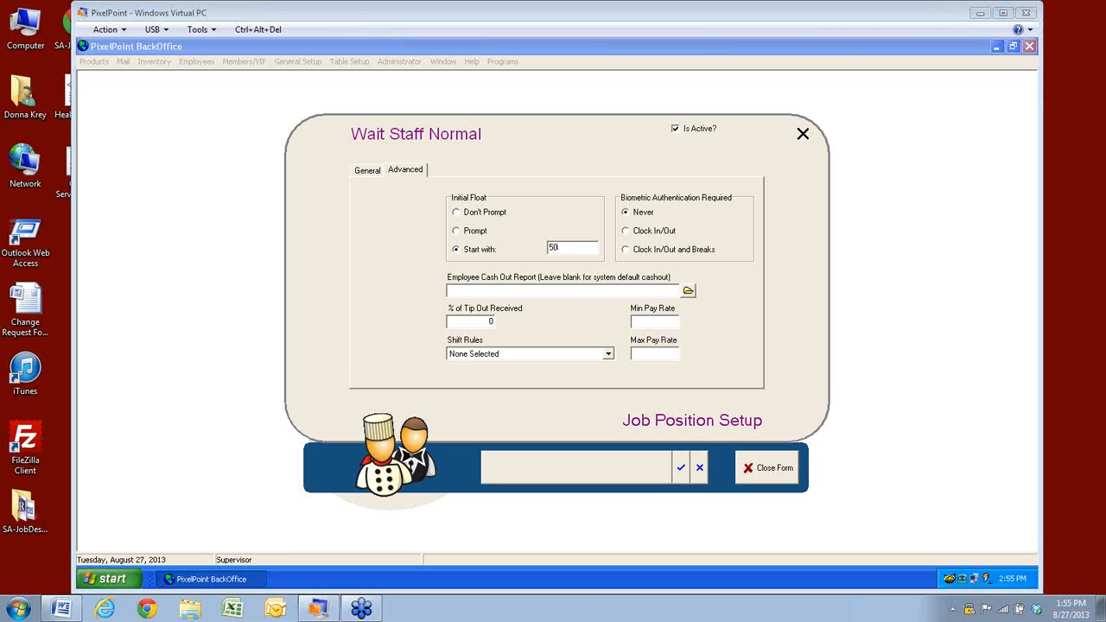
# Discard the float change, close Job Position Setup, and open Employee Setup
pyautogui.click(701, 475)
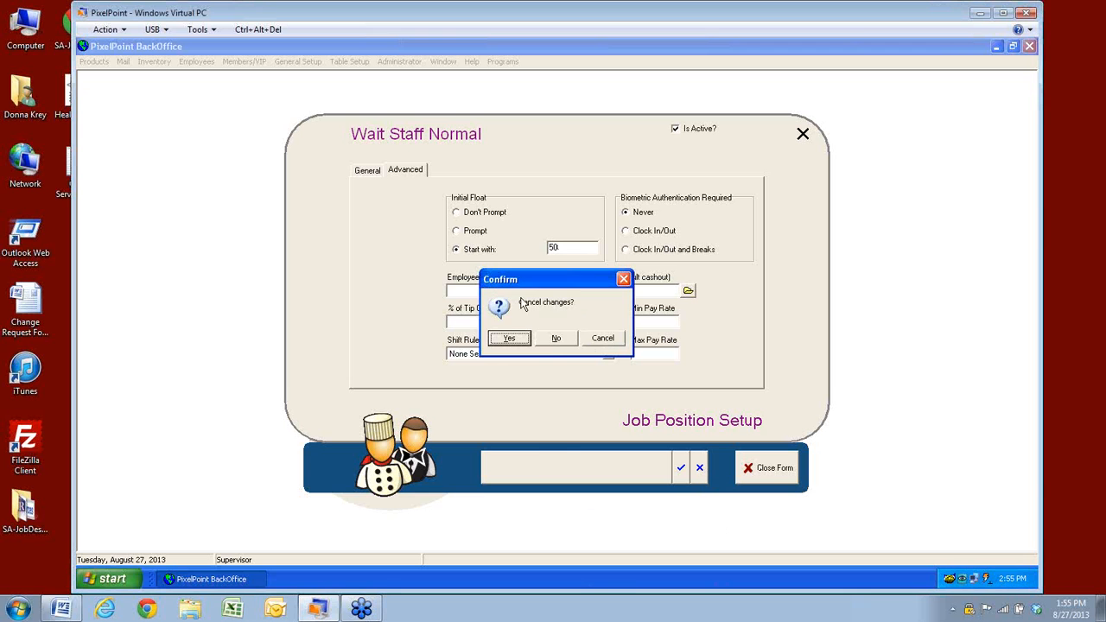
pyautogui.click(507, 338)
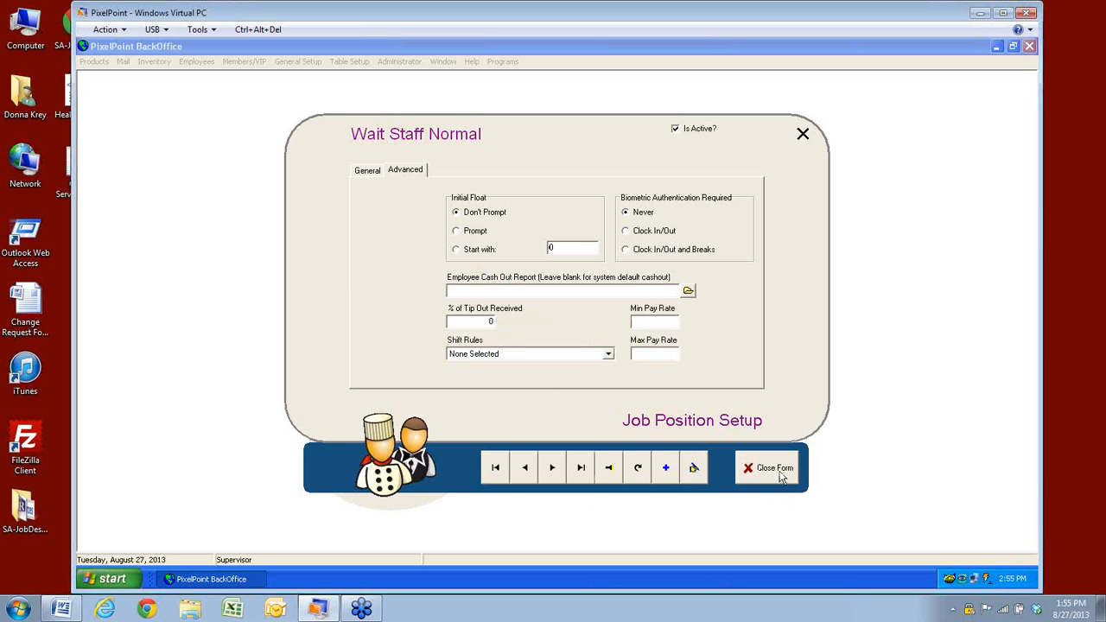
pyautogui.click(778, 474)
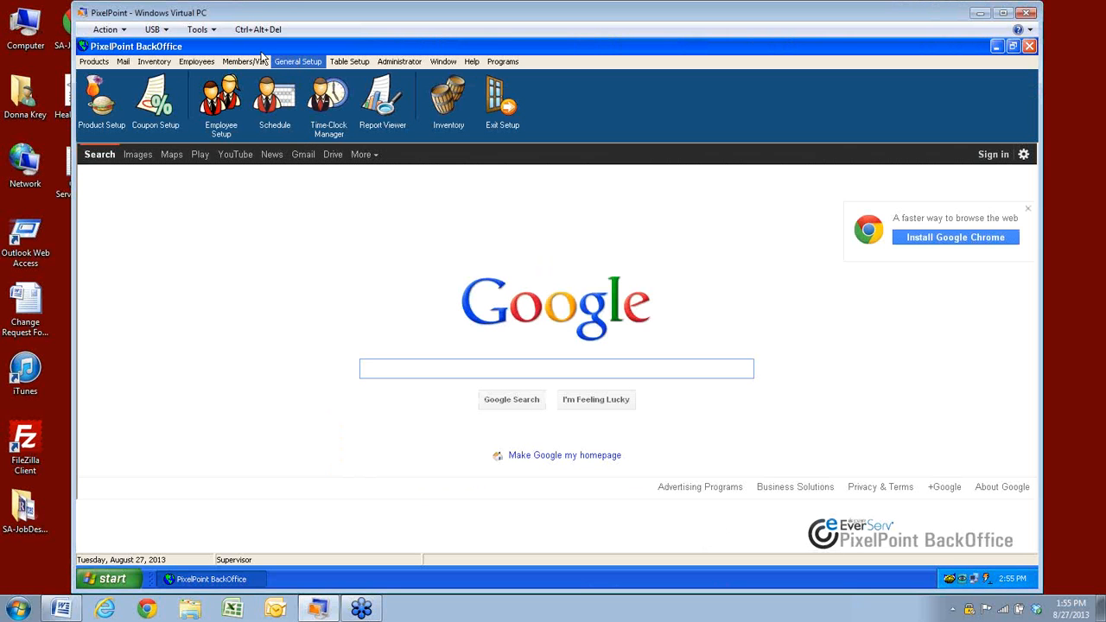
pyautogui.click(196, 62)
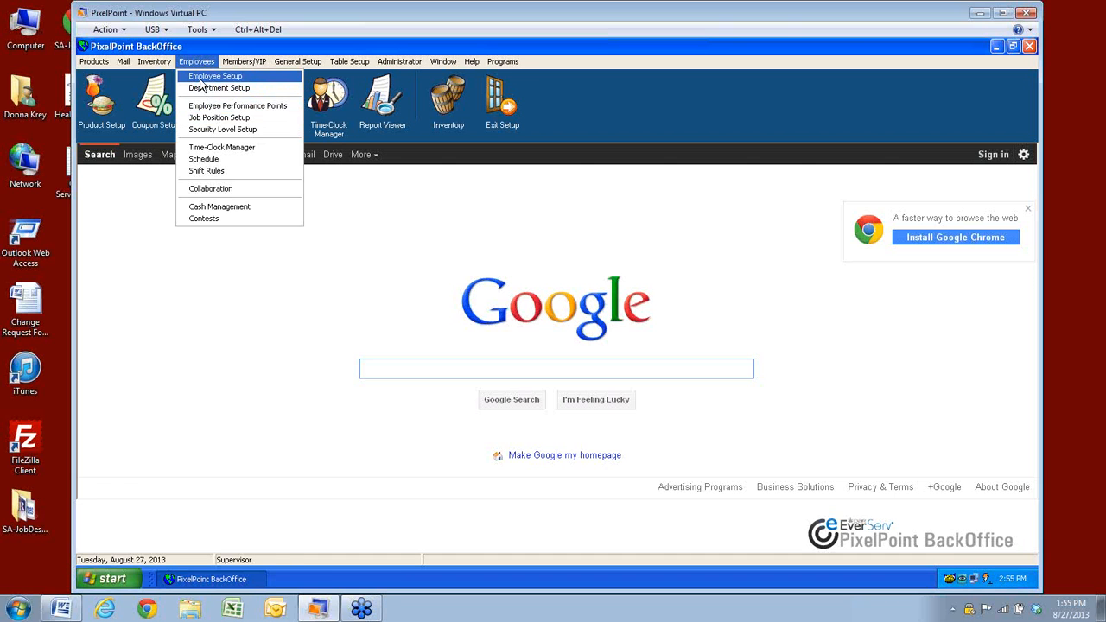
pyautogui.click(207, 77)
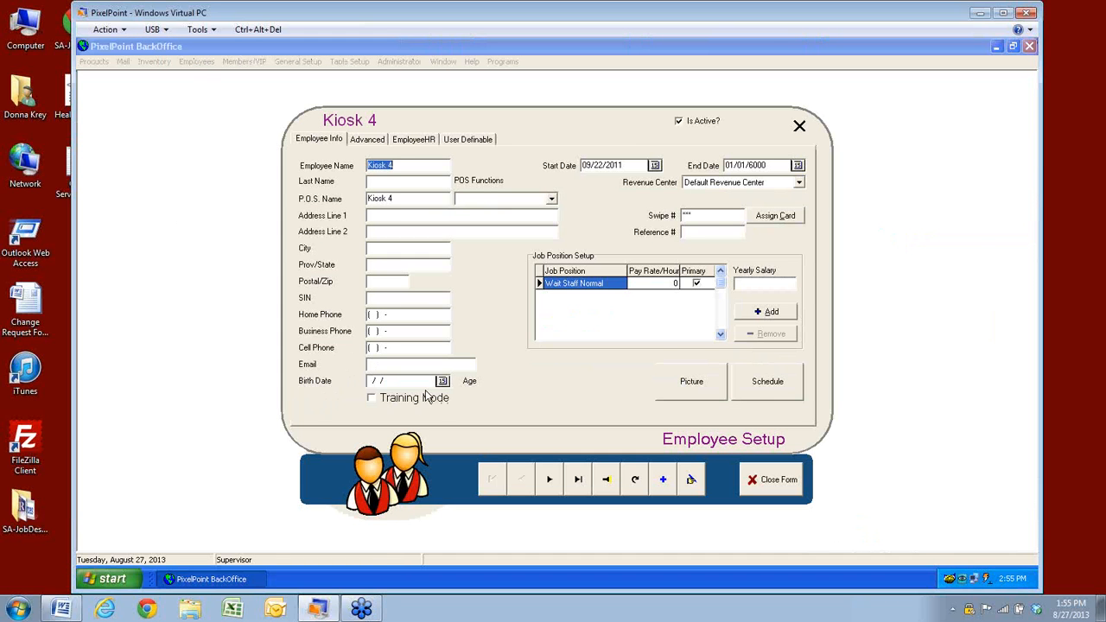
# Check Kiosk 4's EmployeeHR tab and Driver's License Number field, then close Employee Setup
pyautogui.click(412, 144)
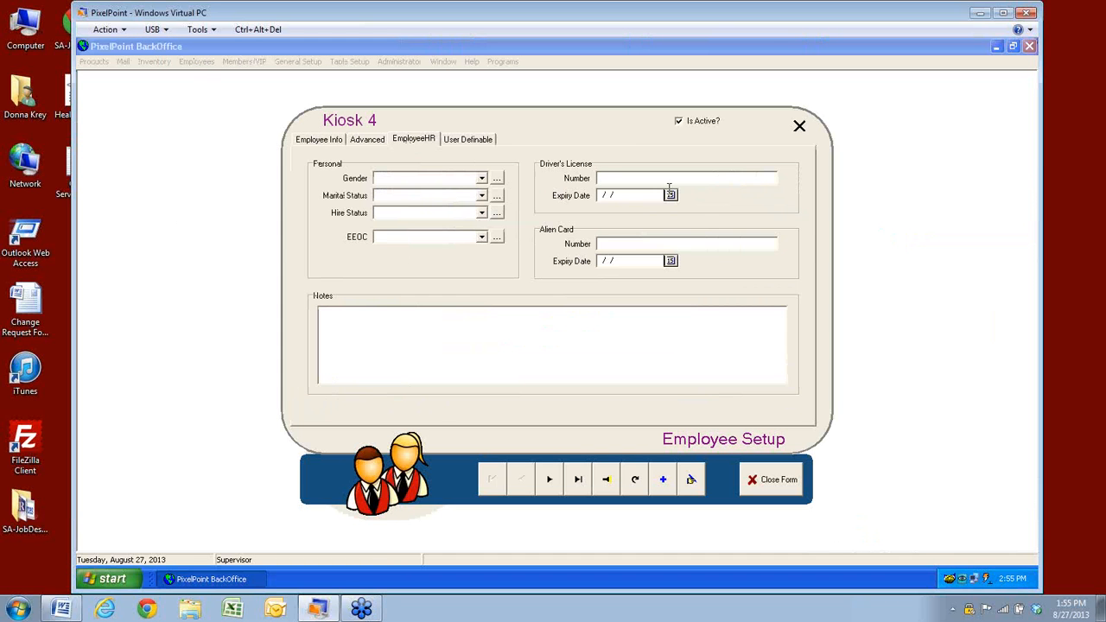
pyautogui.click(669, 186)
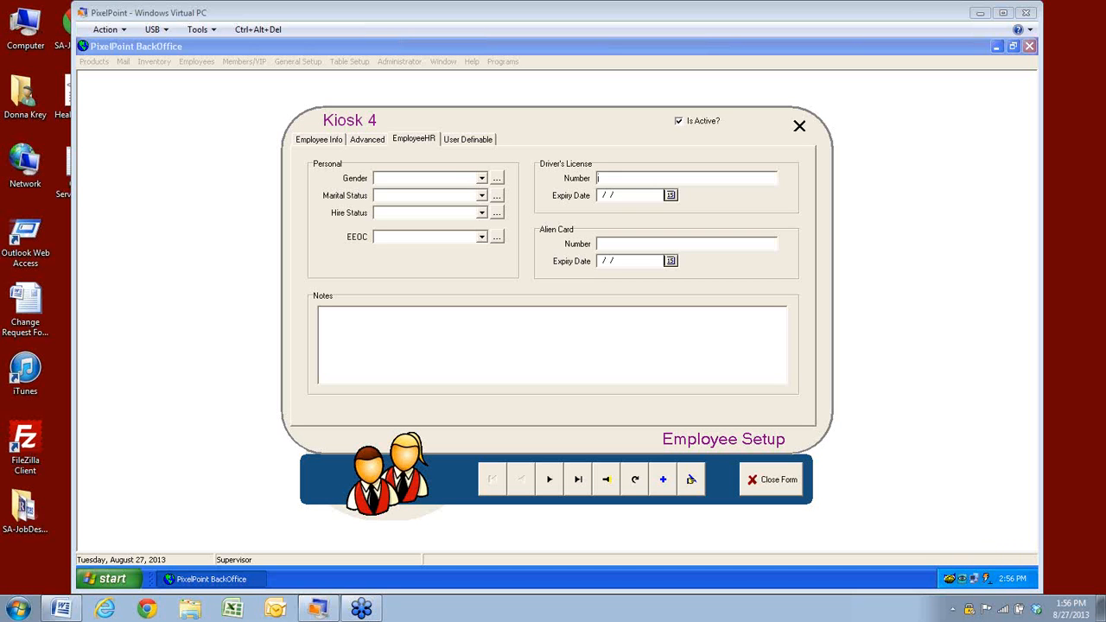
pyautogui.click(773, 480)
# Scroll Table Settings down to Terrace table 16, then close the table list
pyautogui.click(339, 65)
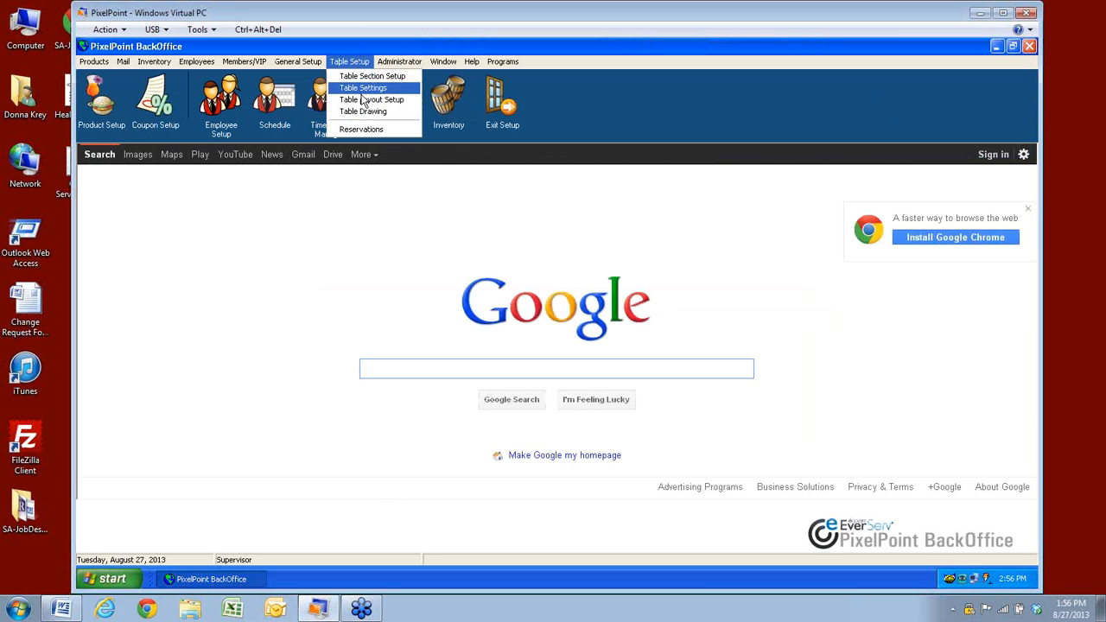
pyautogui.click(363, 89)
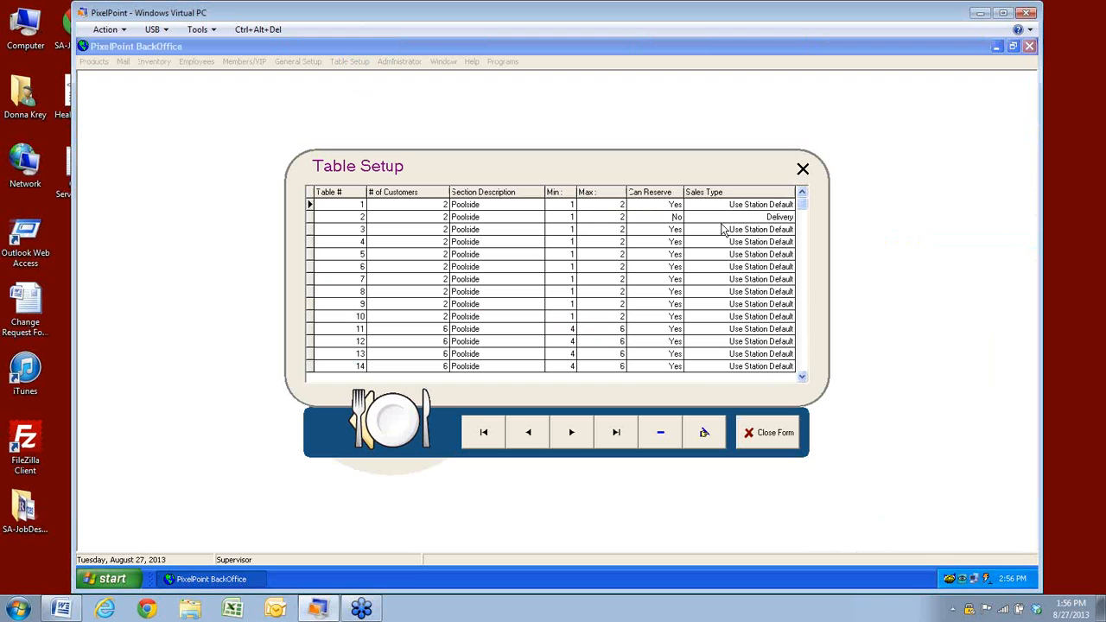
pyautogui.click(803, 379)
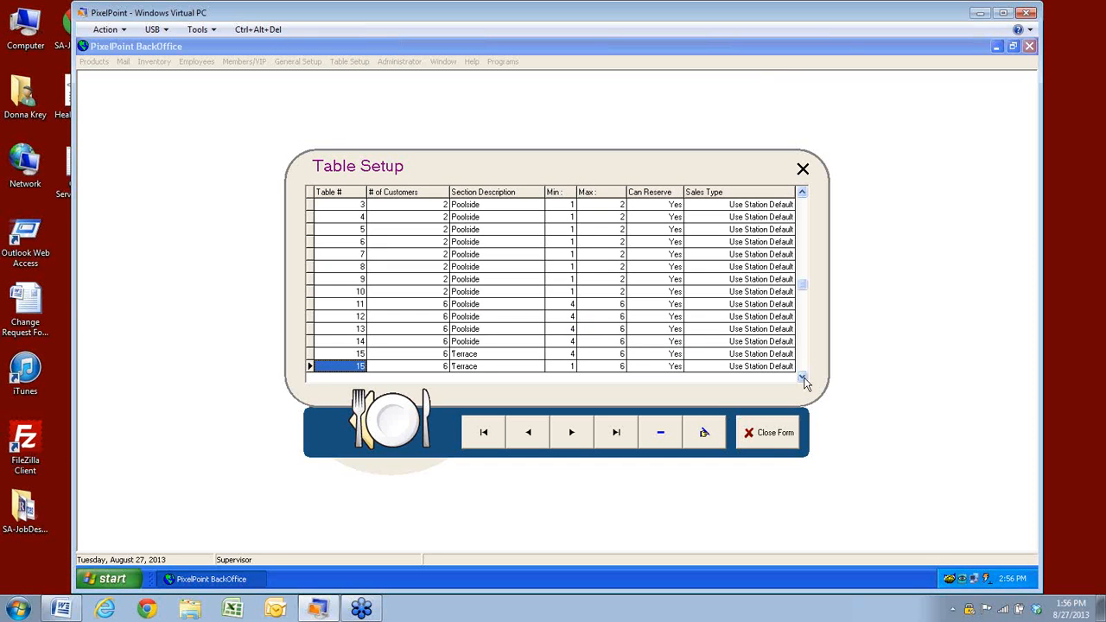
pyautogui.click(771, 432)
pyautogui.click(351, 62)
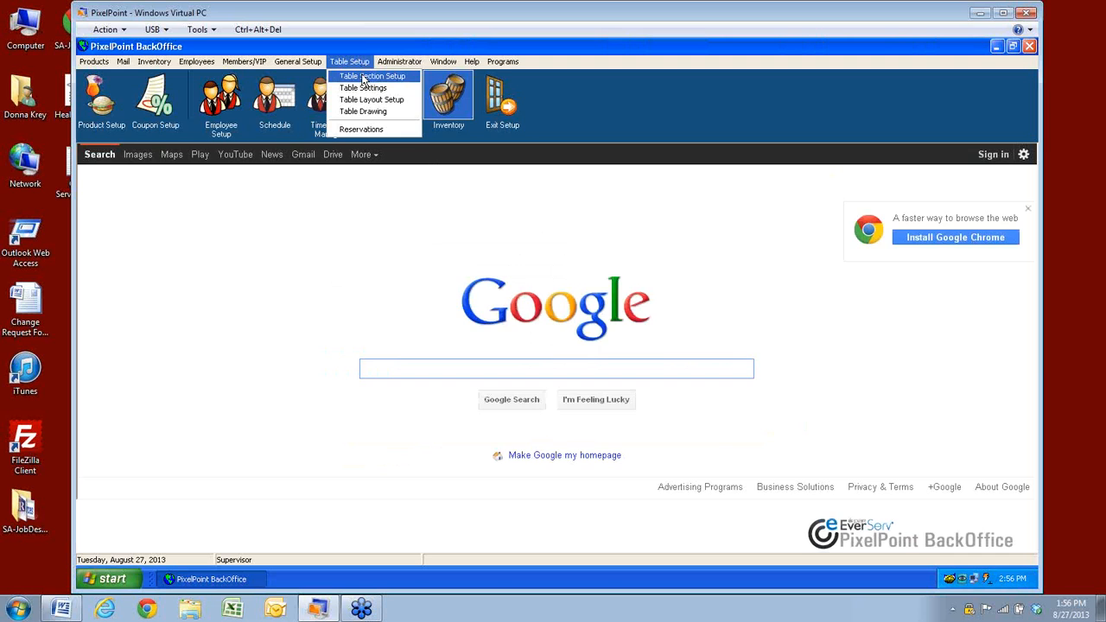
# Check the Bayside section in Table Section Setup, then close the form
pyautogui.click(363, 78)
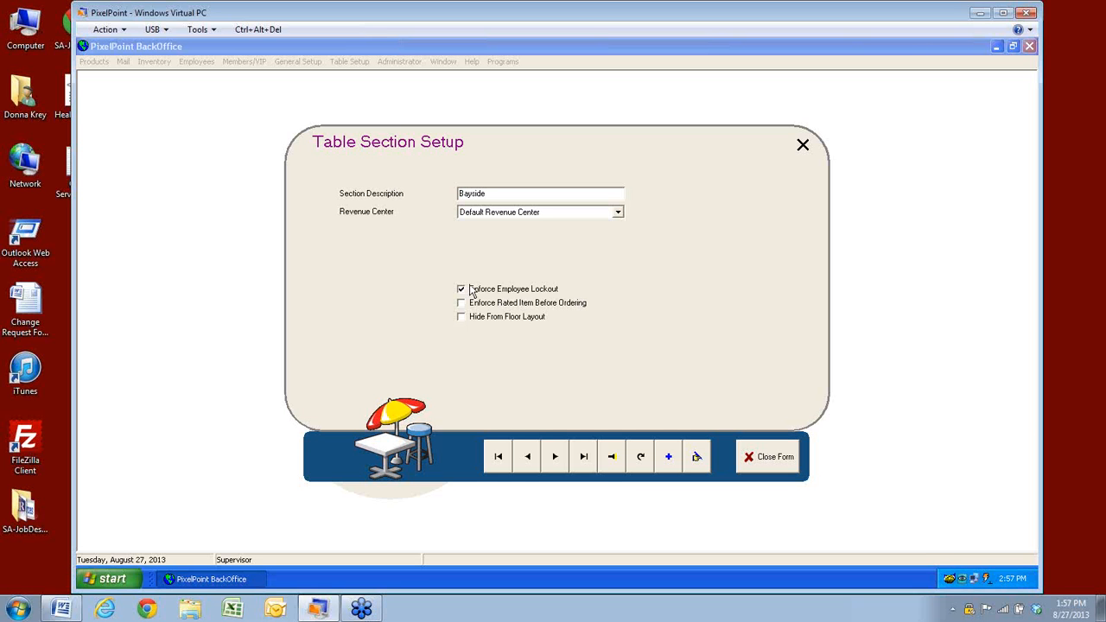
pyautogui.click(771, 465)
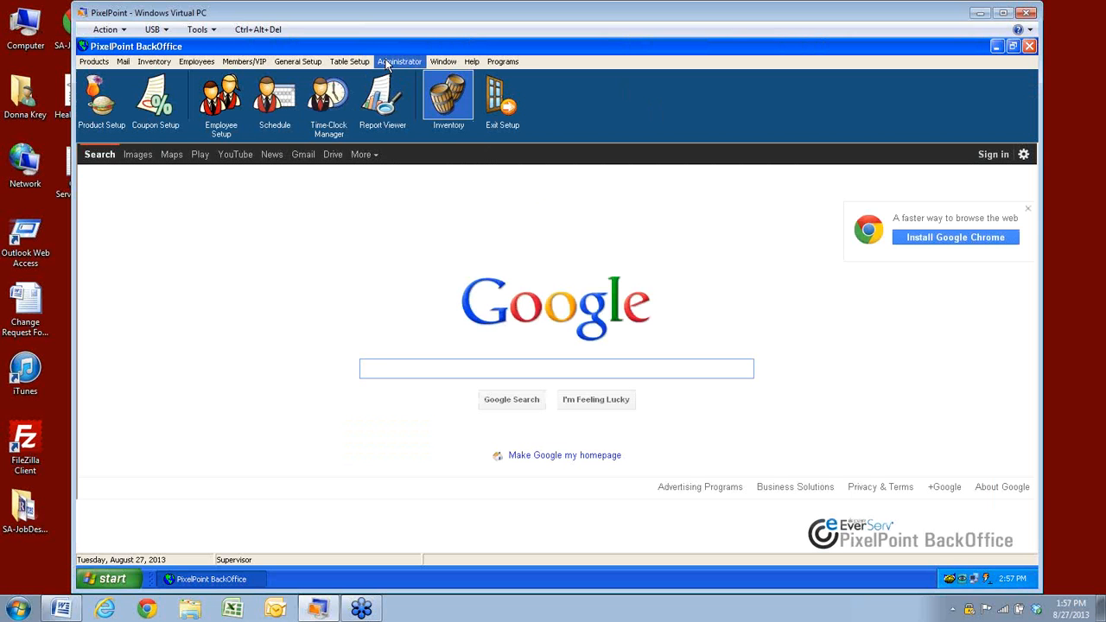
# Search Policy Setup for 'alpha' to find AllowAlphaNumericTicketNumber, then close the form
pyautogui.click(387, 62)
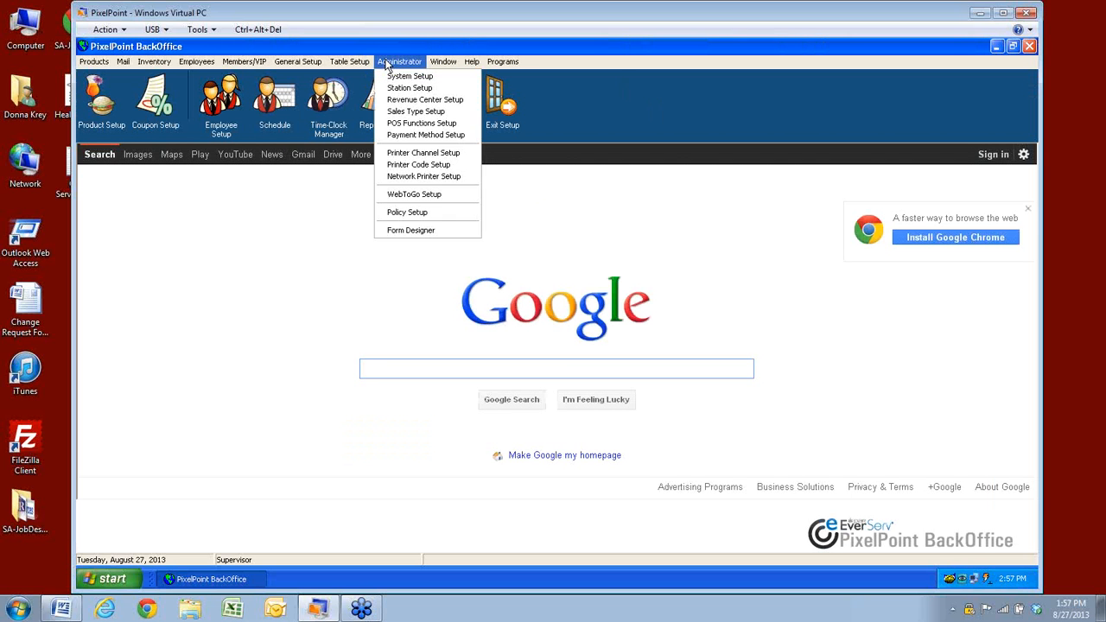
pyautogui.click(401, 220)
pyautogui.click(770, 361)
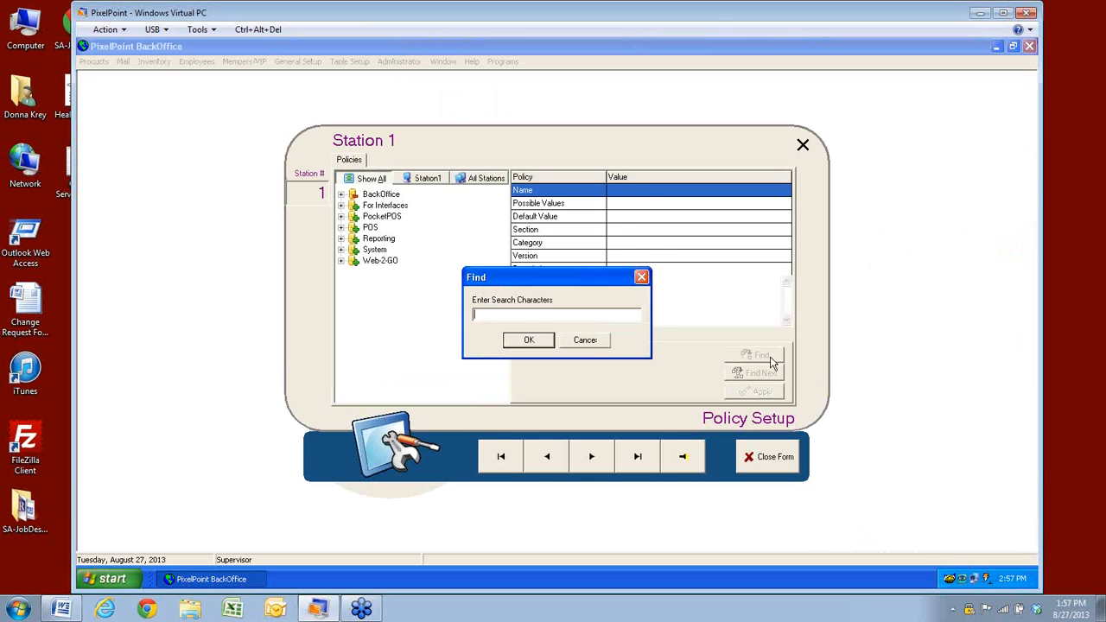
pyautogui.write('alpha')
pyautogui.press('Return')
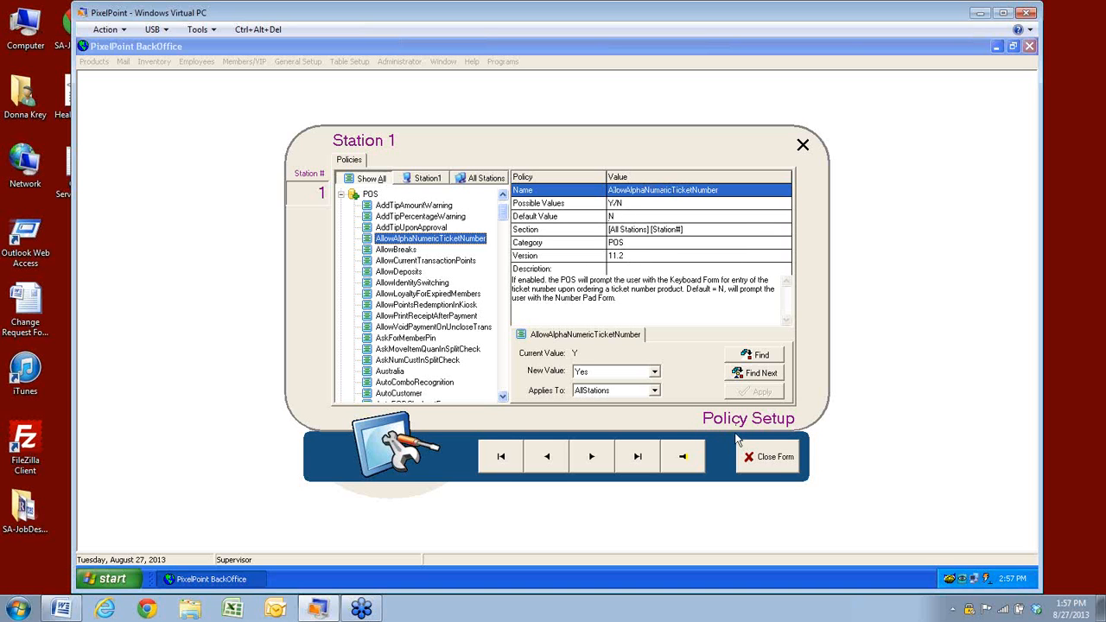
pyautogui.click(781, 461)
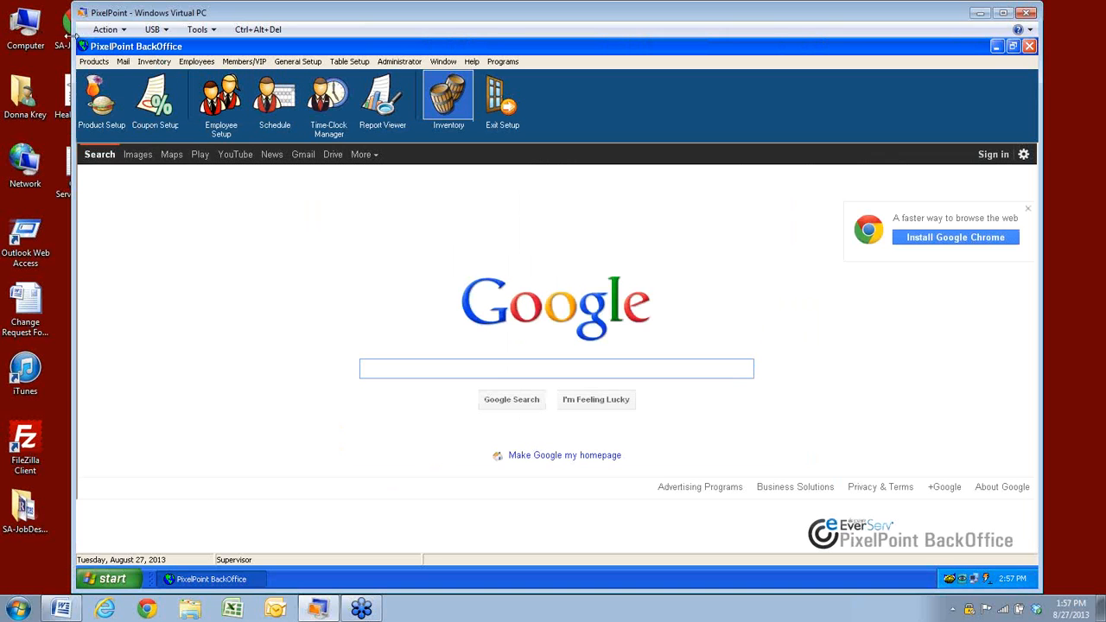
# Browse the Type of Product options for /as Appetizer in Product Setup, then close it
pyautogui.click(95, 61)
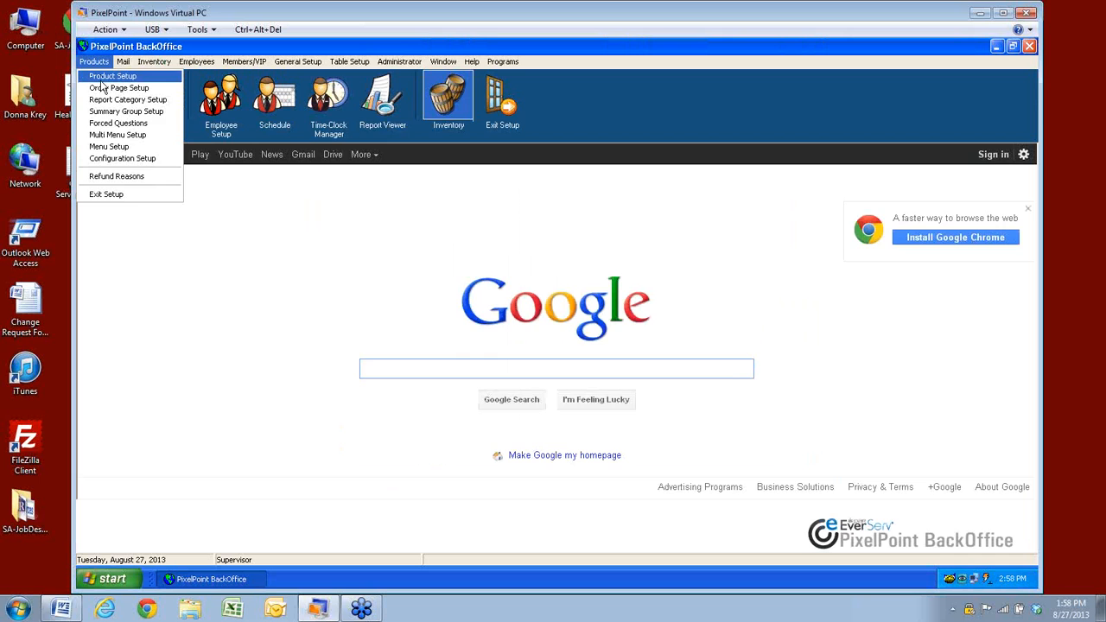
pyautogui.click(103, 77)
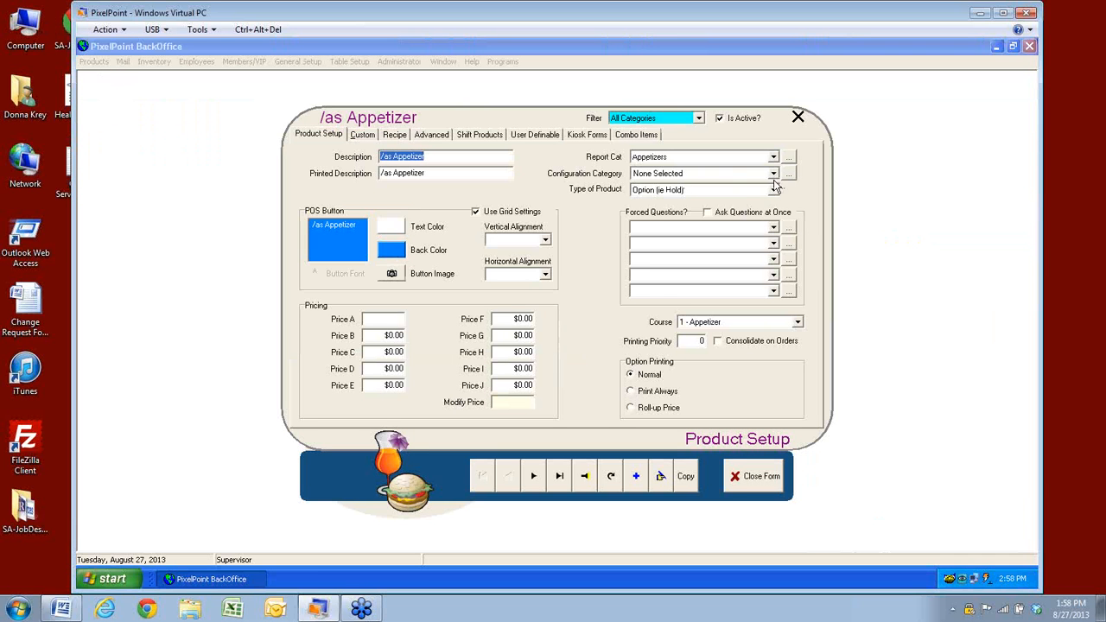
pyautogui.click(773, 190)
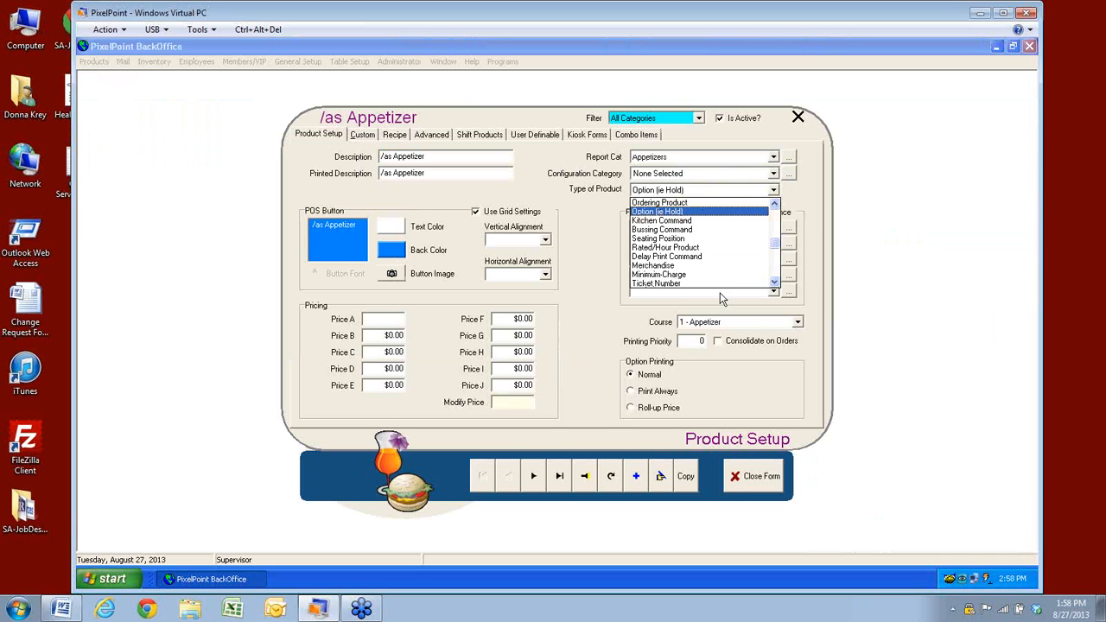
pyautogui.click(774, 281)
pyautogui.click(774, 282)
pyautogui.click(775, 282)
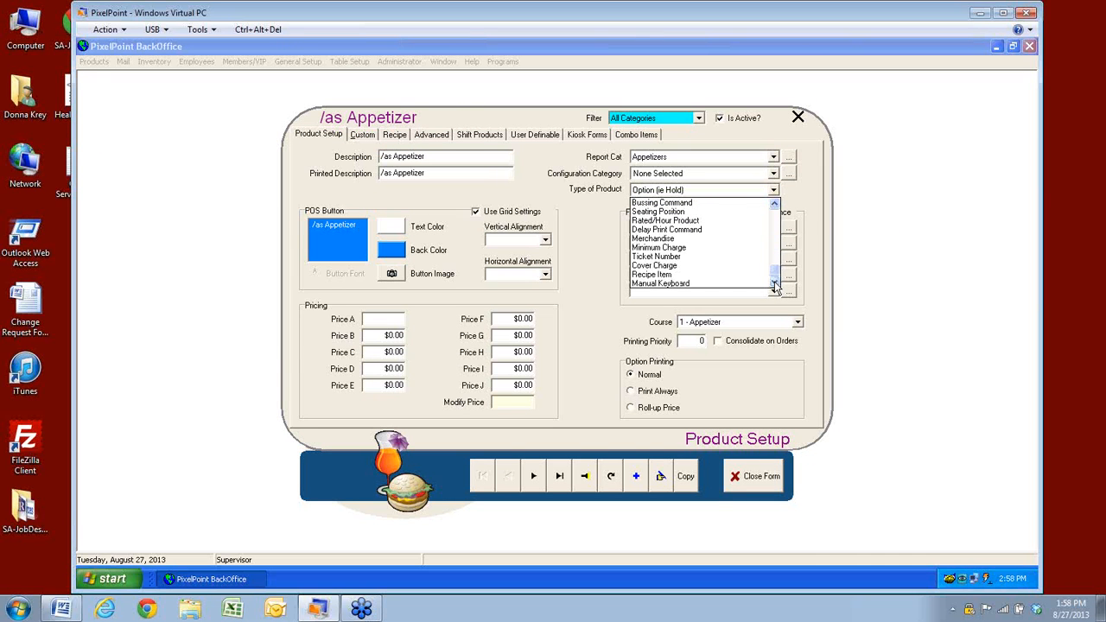
pyautogui.click(774, 204)
pyautogui.click(774, 204)
pyautogui.click(774, 204)
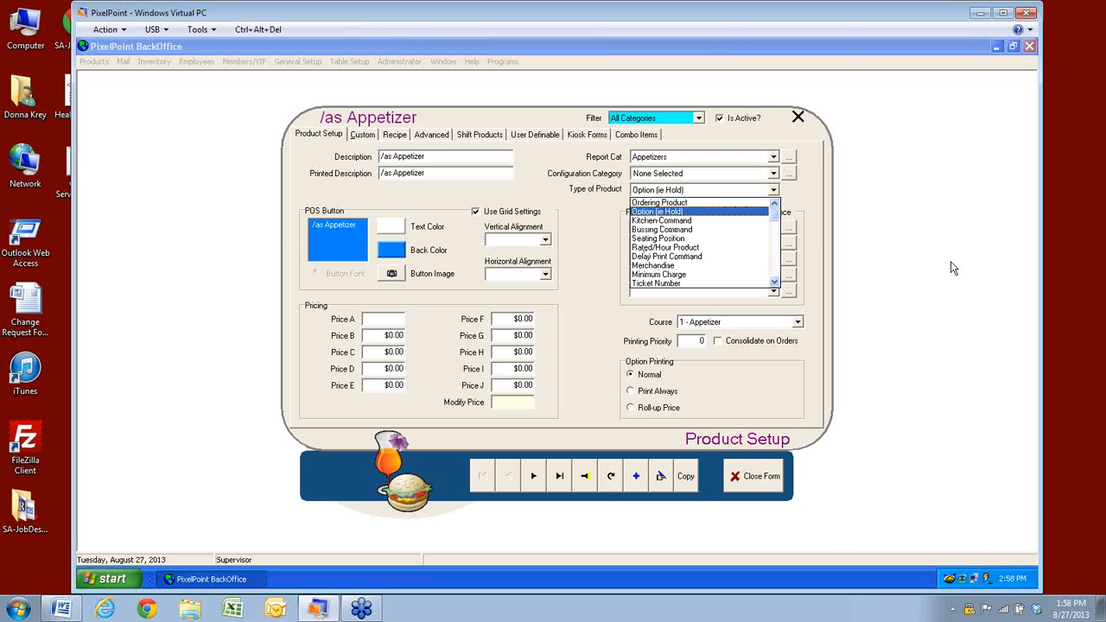
pyautogui.click(758, 476)
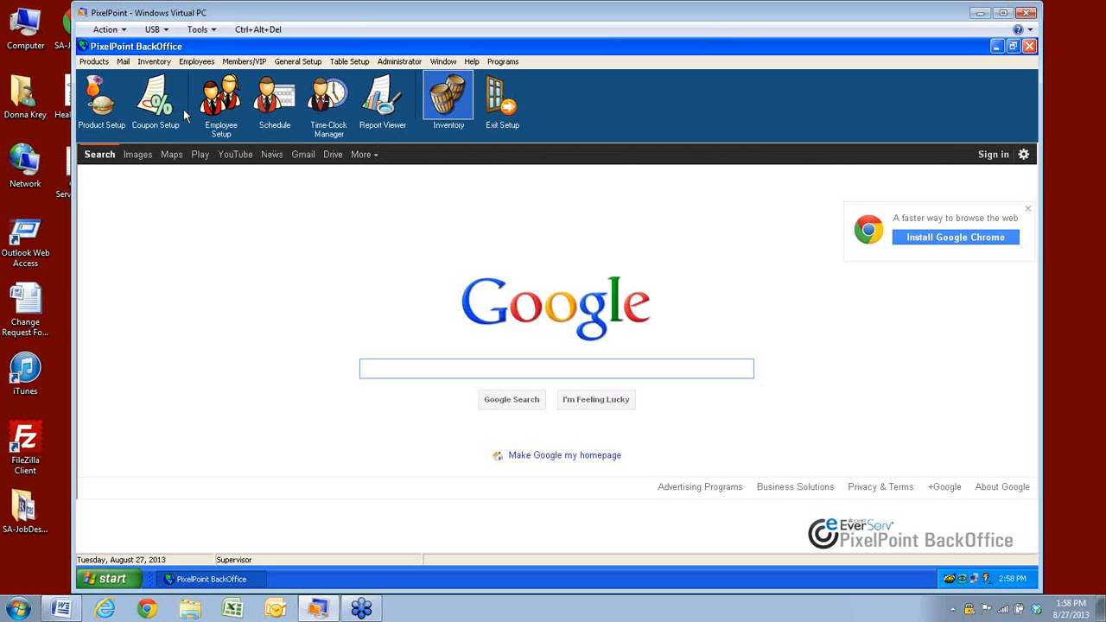
pyautogui.click(399, 61)
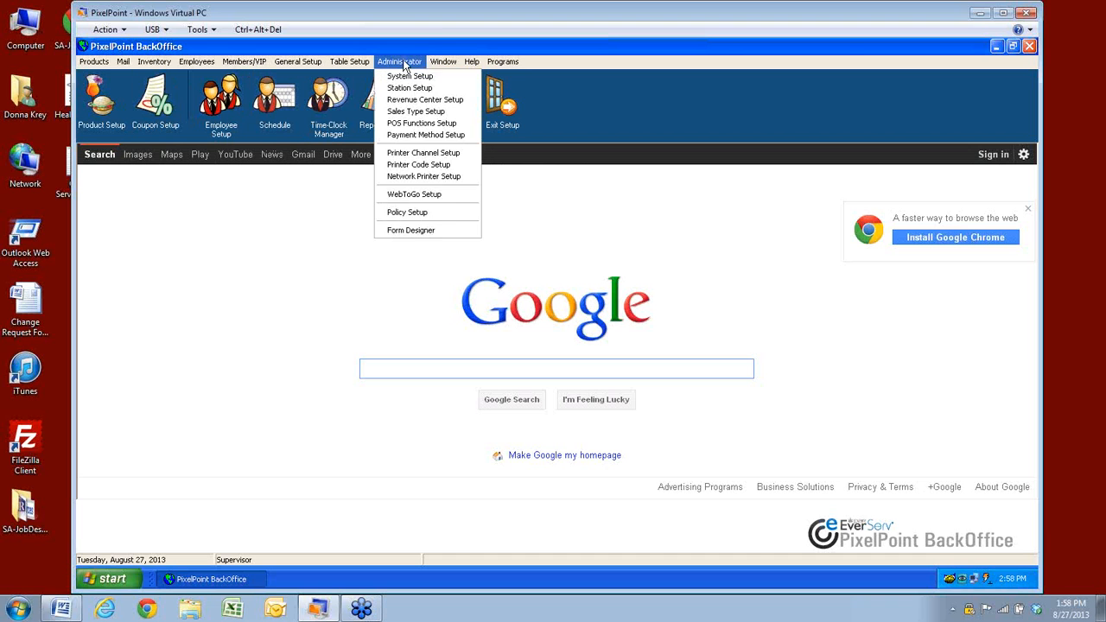
# Reopen Policy Setup and search 'alp' to jump to AllowAlphaNumericTicketNumber
pyautogui.click(397, 214)
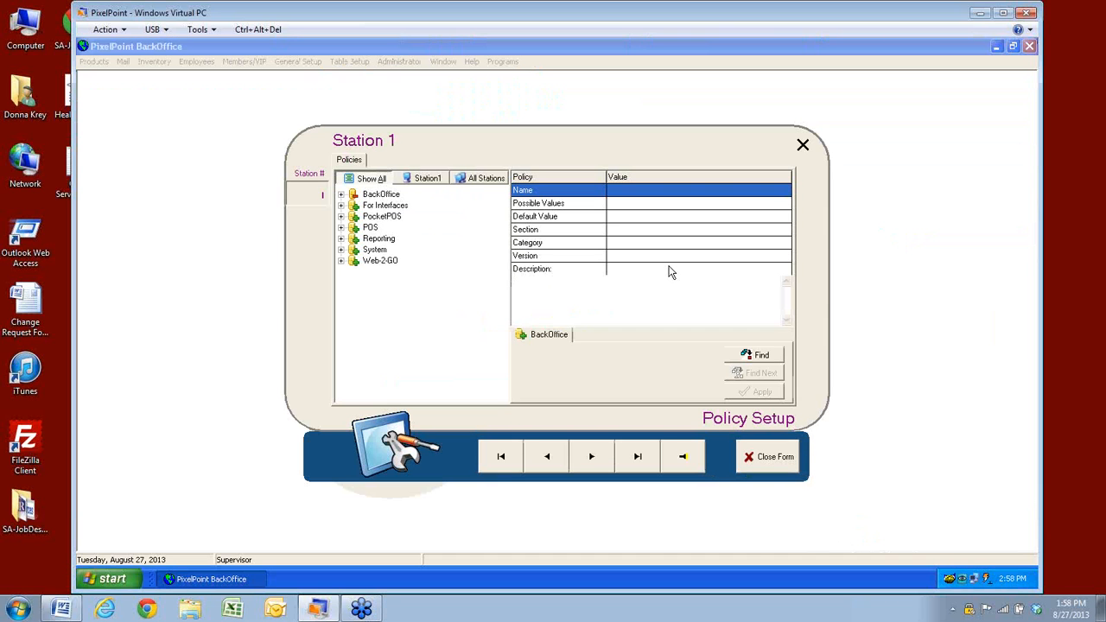
pyautogui.click(767, 362)
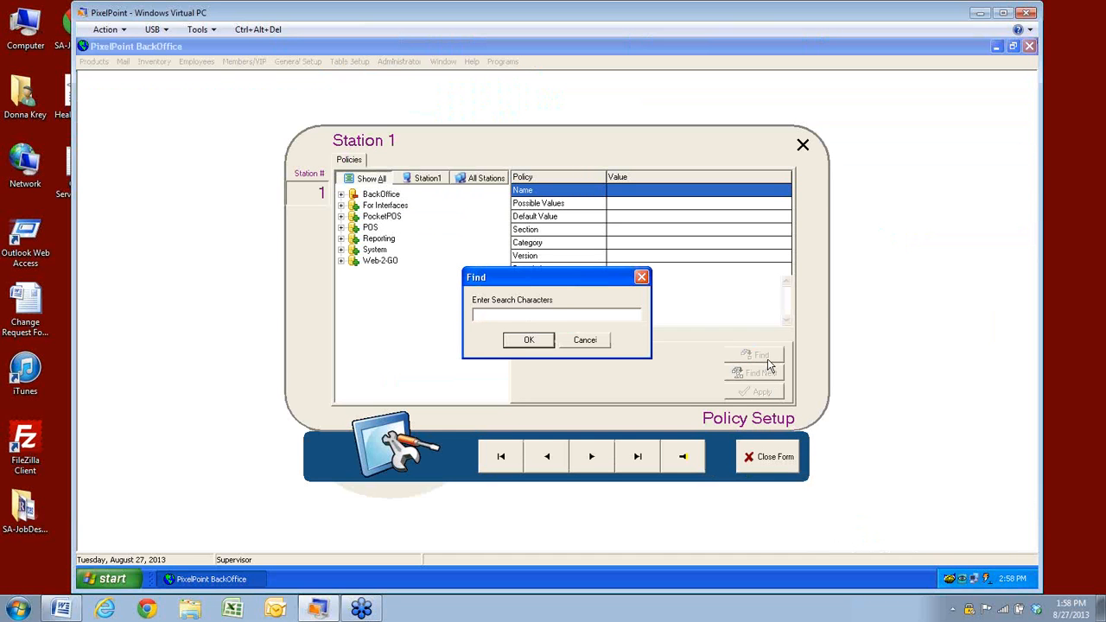
pyautogui.write('alph')
pyautogui.press('Return')
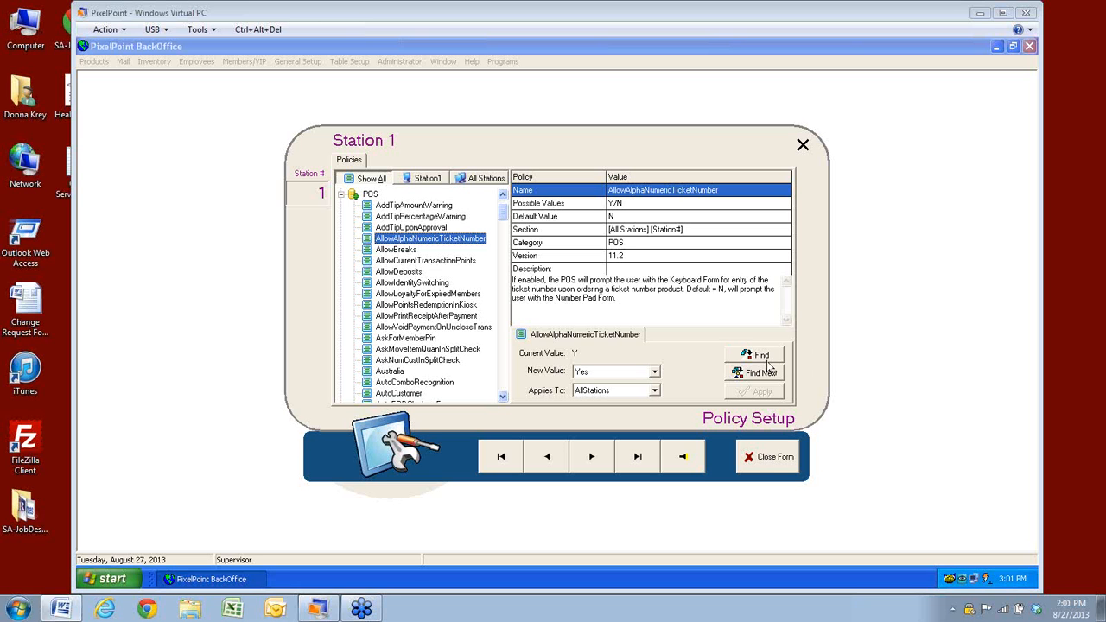
# Swap Policy Setup for Receipt Setup, review its header and footer lines, then close it
pyautogui.click(769, 457)
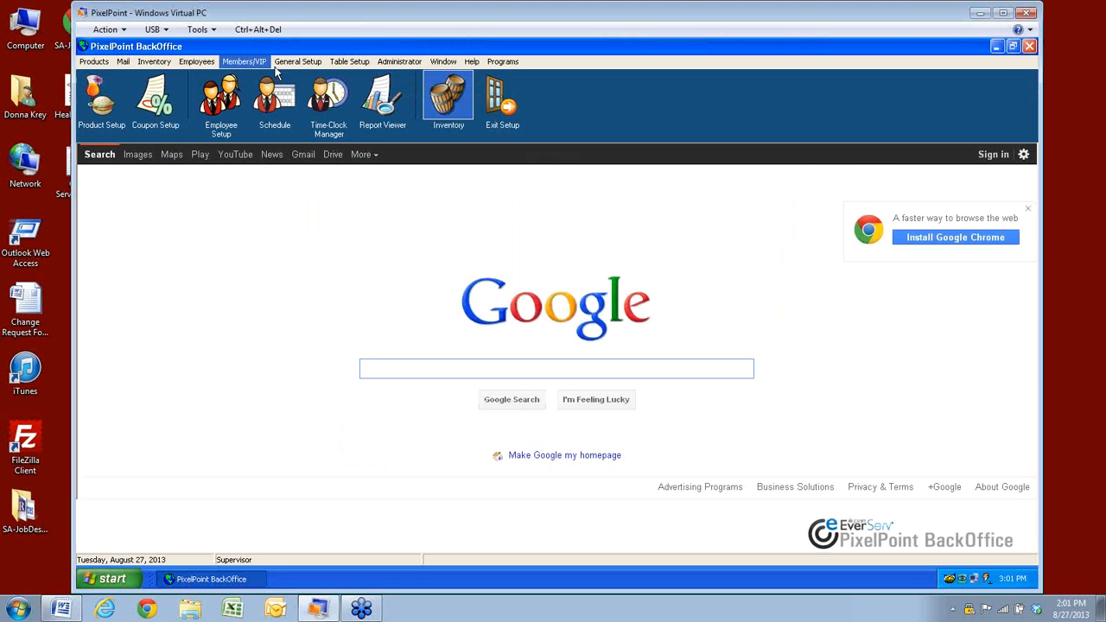
pyautogui.click(291, 64)
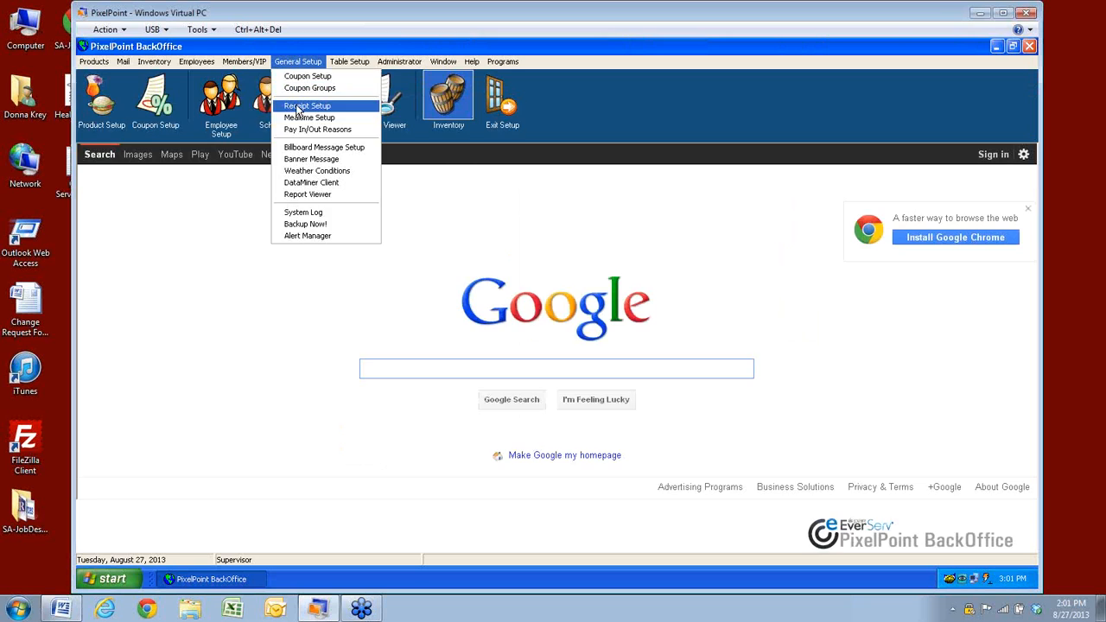
pyautogui.click(298, 106)
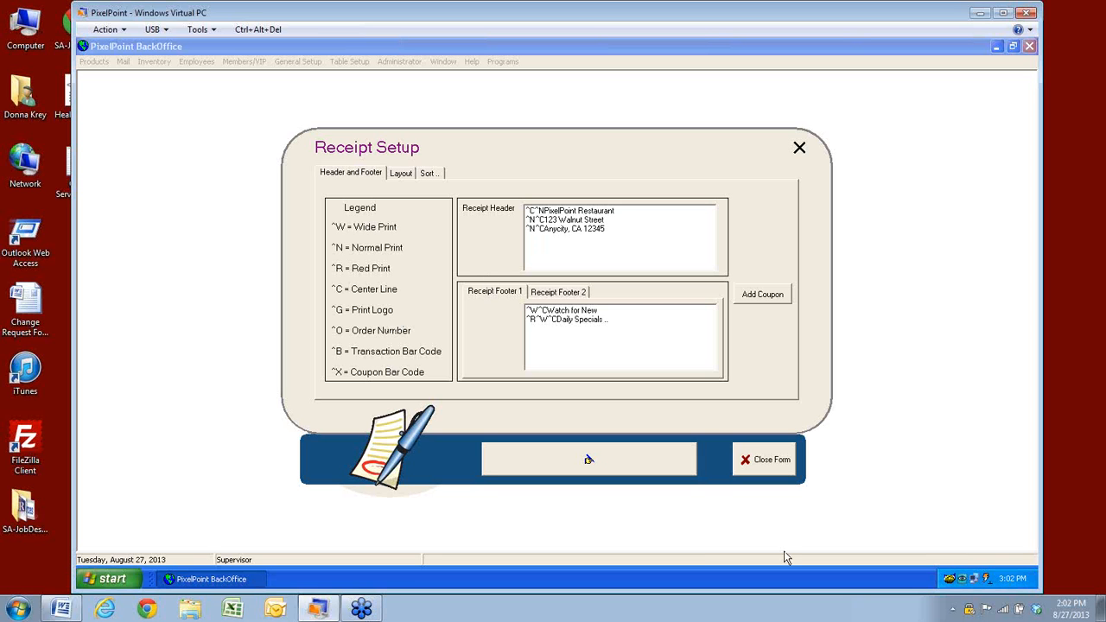
pyautogui.click(769, 460)
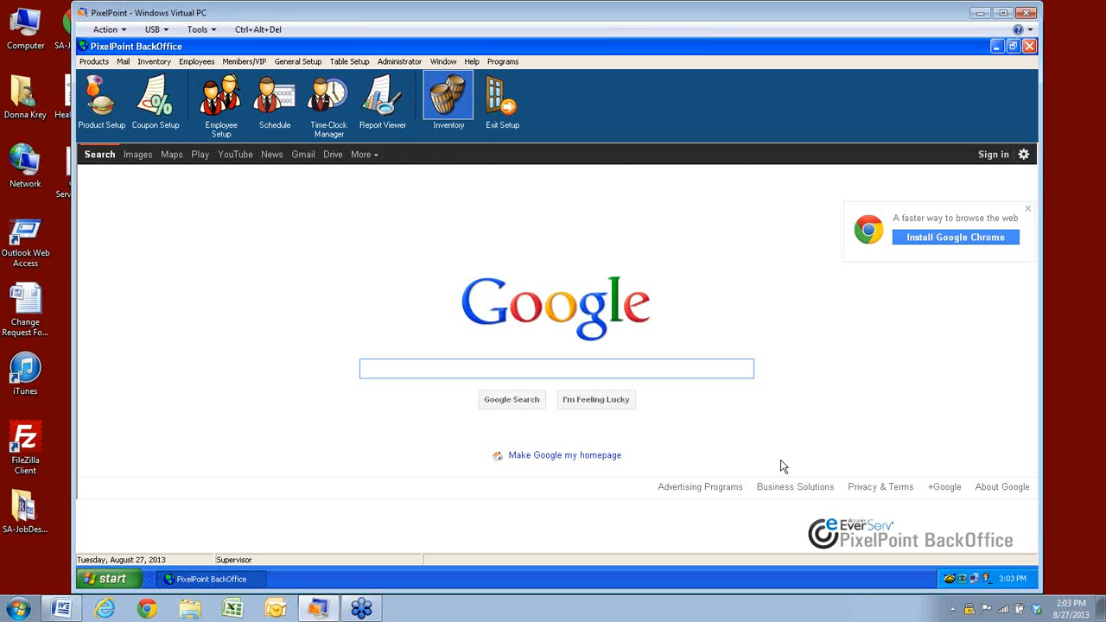
# Open the Pixel Reports viewer on the Listings reports, then close it again
pyautogui.click(381, 97)
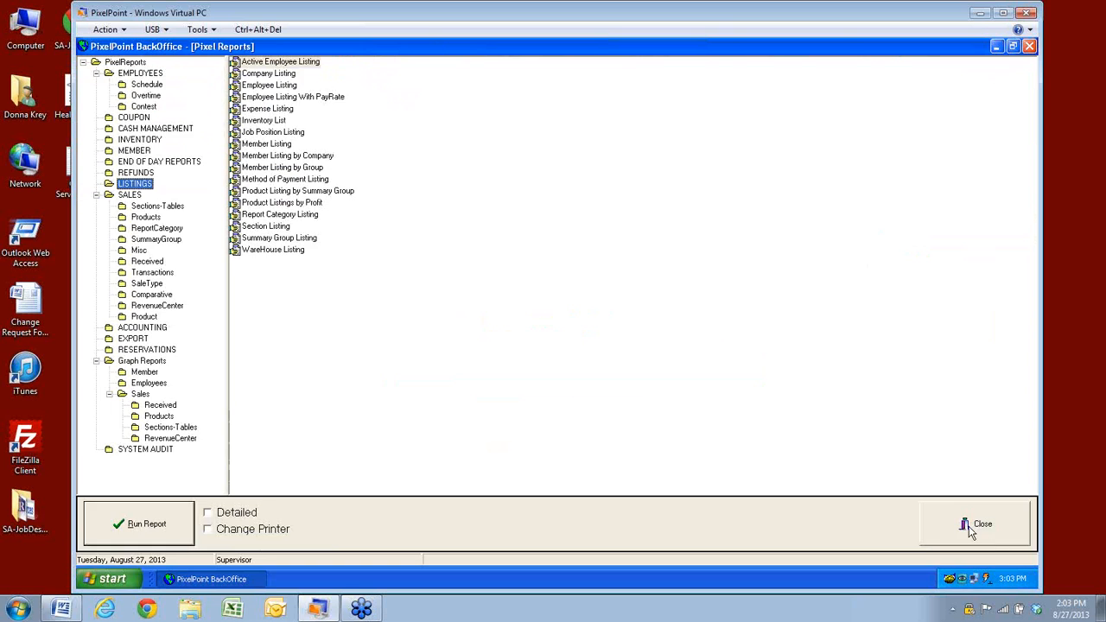
pyautogui.click(1002, 525)
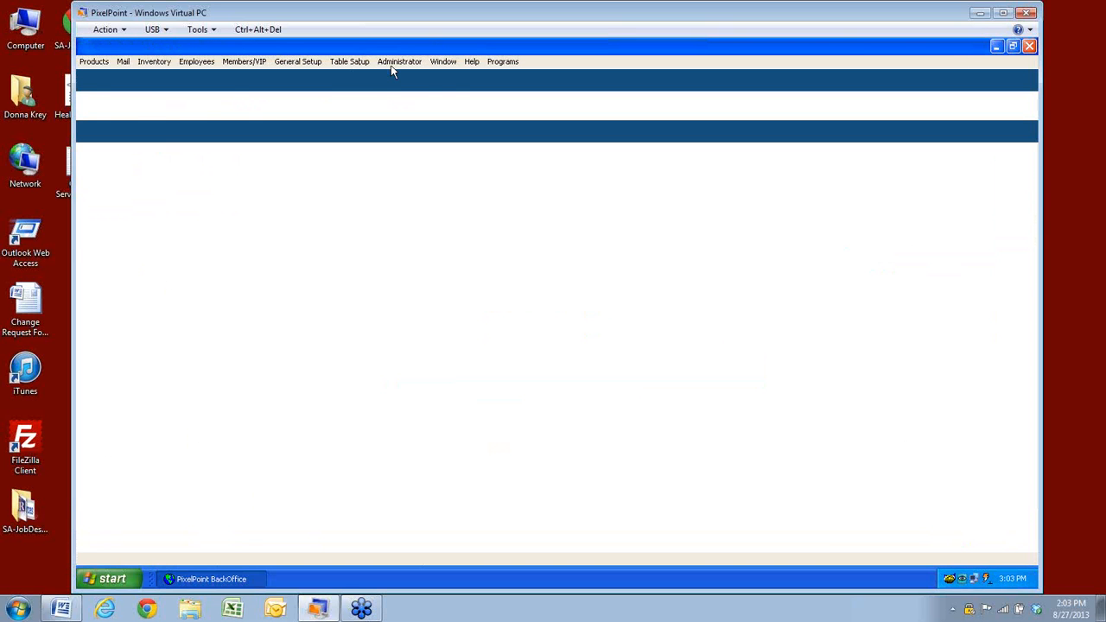
# Reopen Administrator > Policy Setup and search for policies matching 'rese'
pyautogui.click(393, 62)
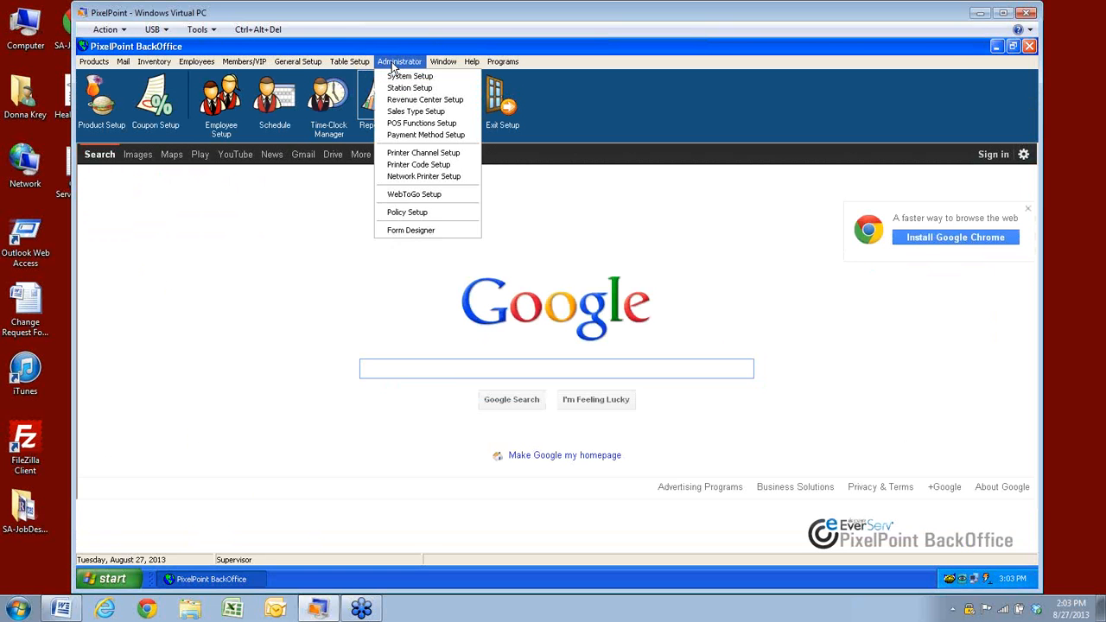
pyautogui.click(399, 215)
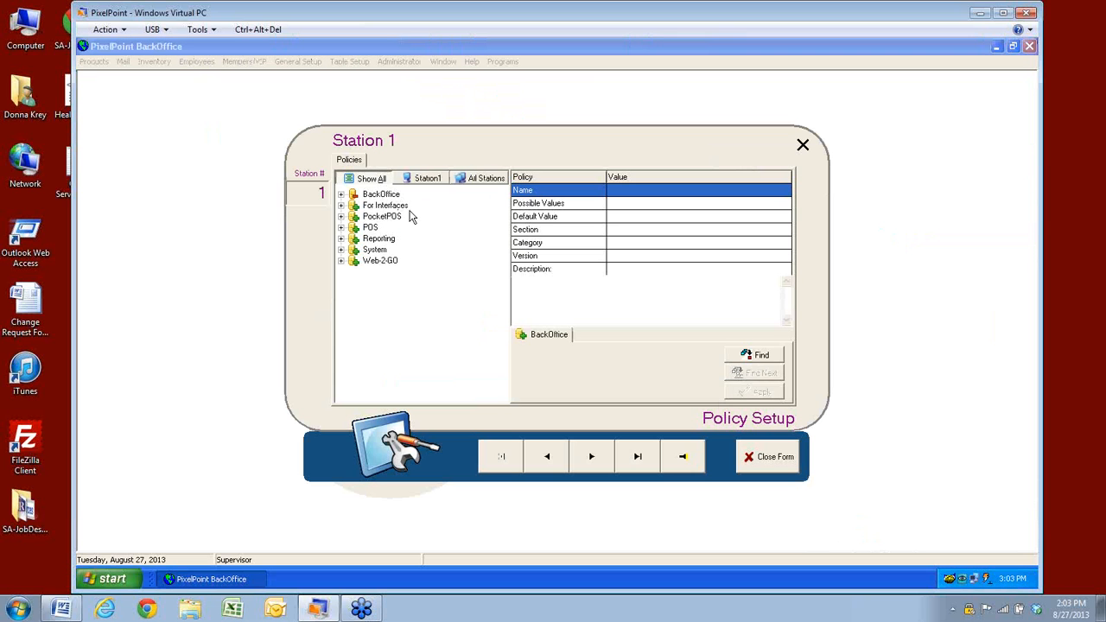
pyautogui.click(755, 355)
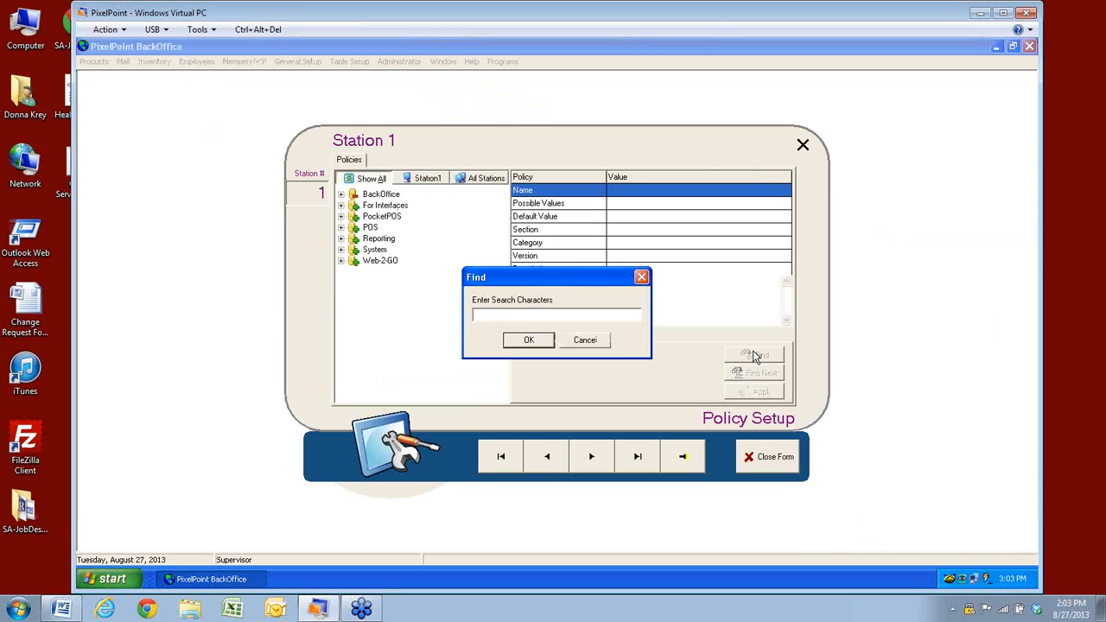
pyautogui.write('reset')
pyautogui.press('Return')
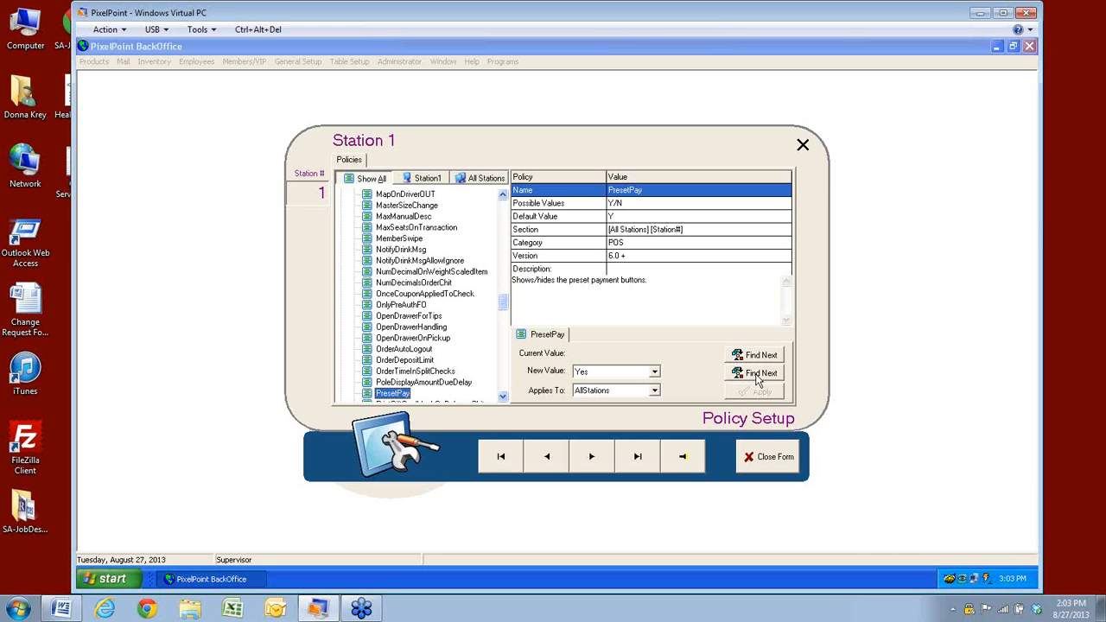
# Step through the matches to TaxInclusiveReset, set to No for all stations, then close the form
pyautogui.click(757, 374)
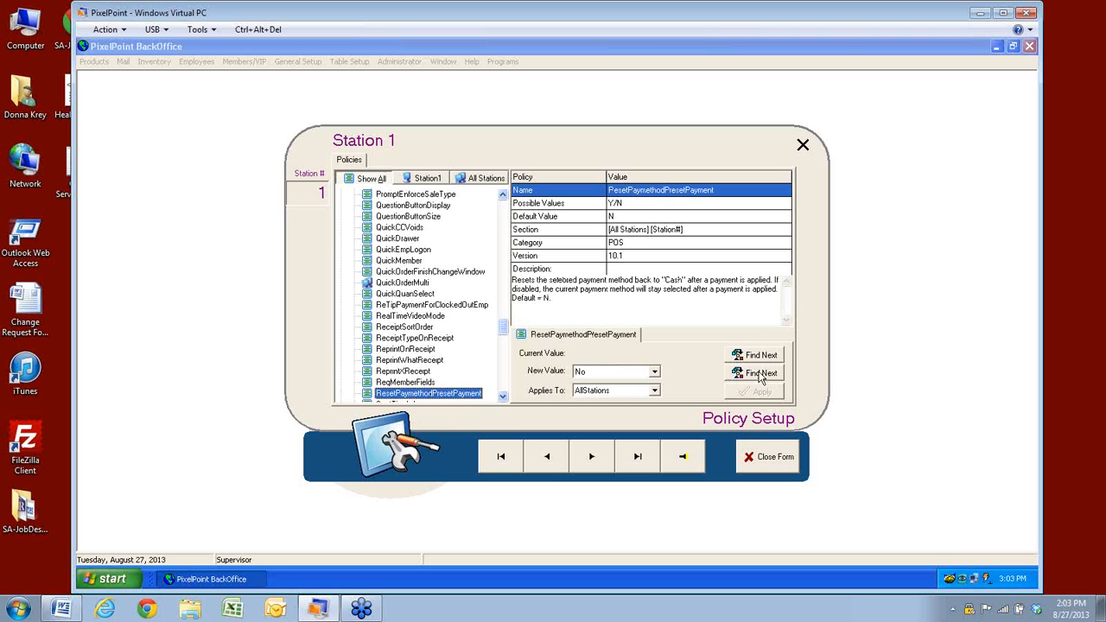
pyautogui.click(758, 374)
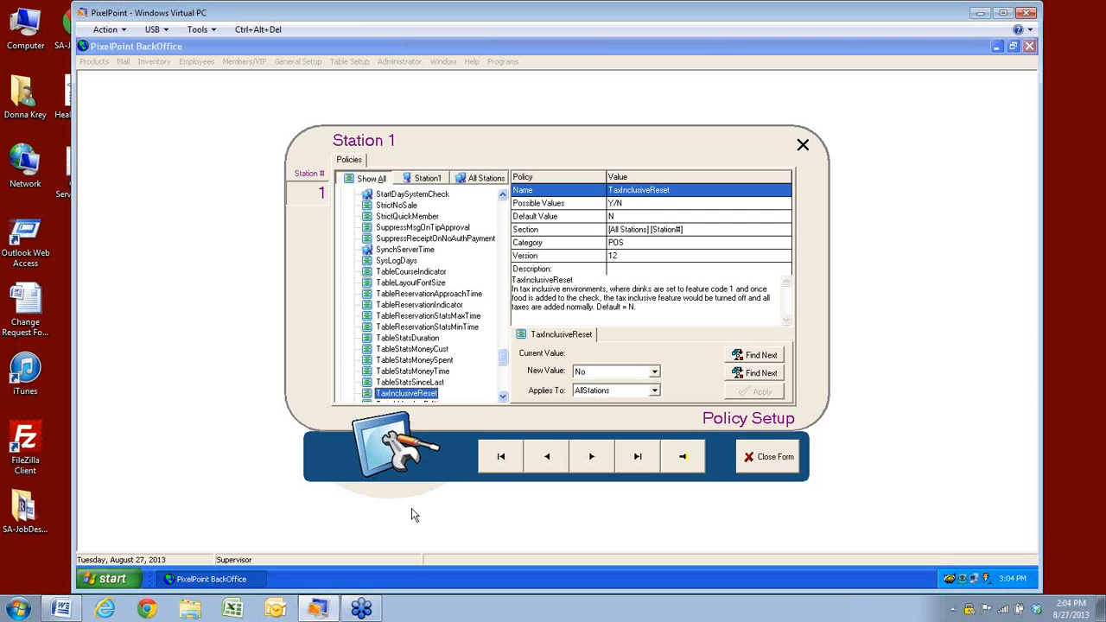
pyautogui.click(776, 465)
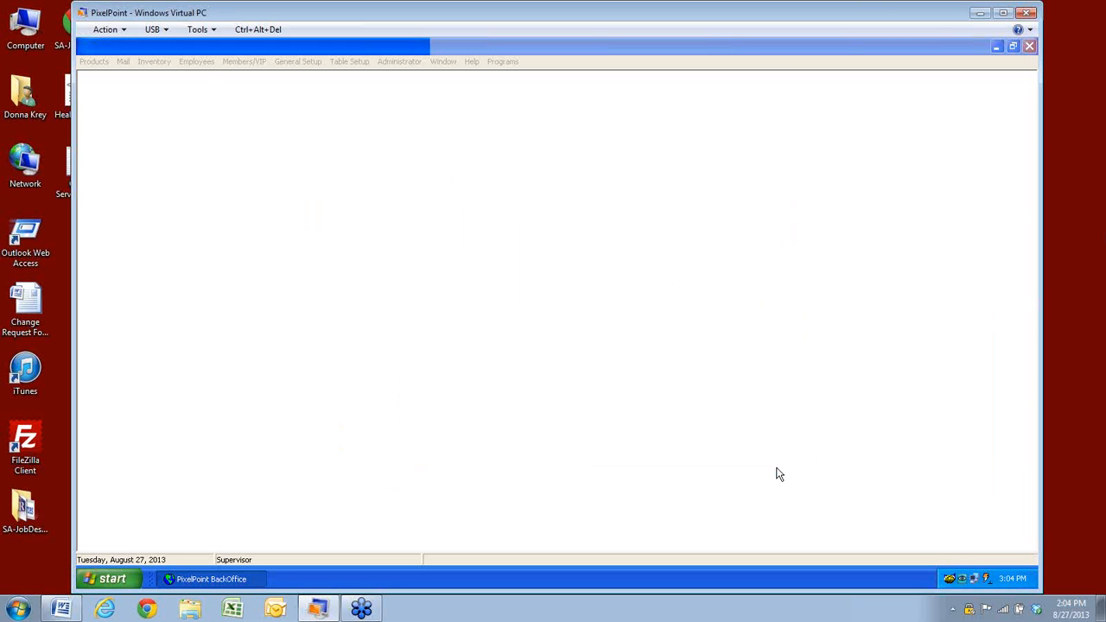
# Browse the Employees and Administrator menus, then dismiss them without opening any form
pyautogui.click(199, 62)
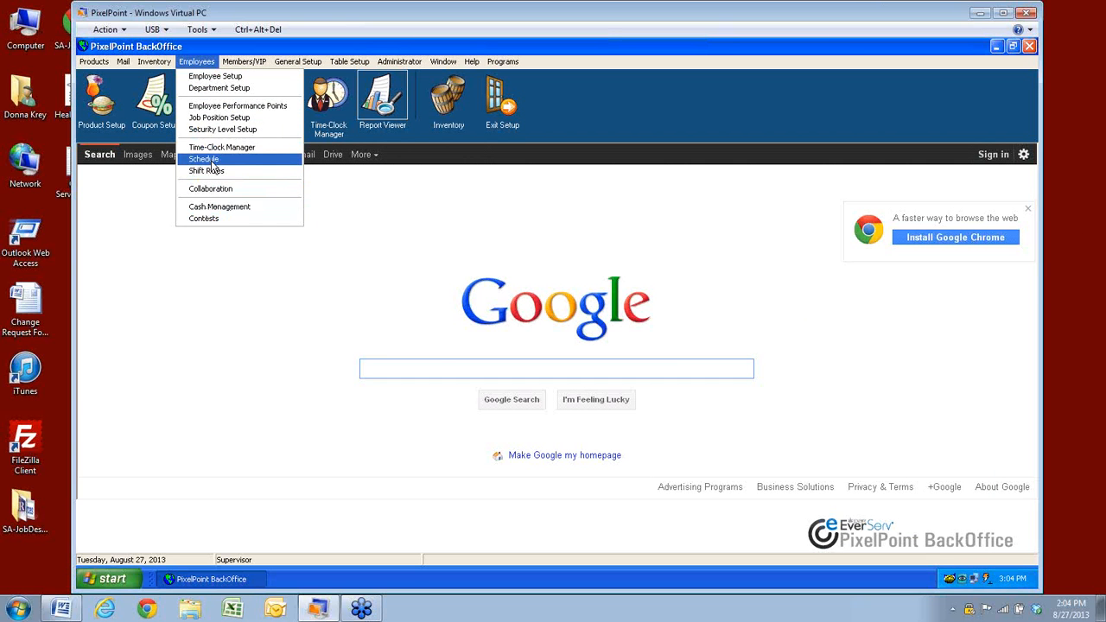
pyautogui.moveTo(402, 62)
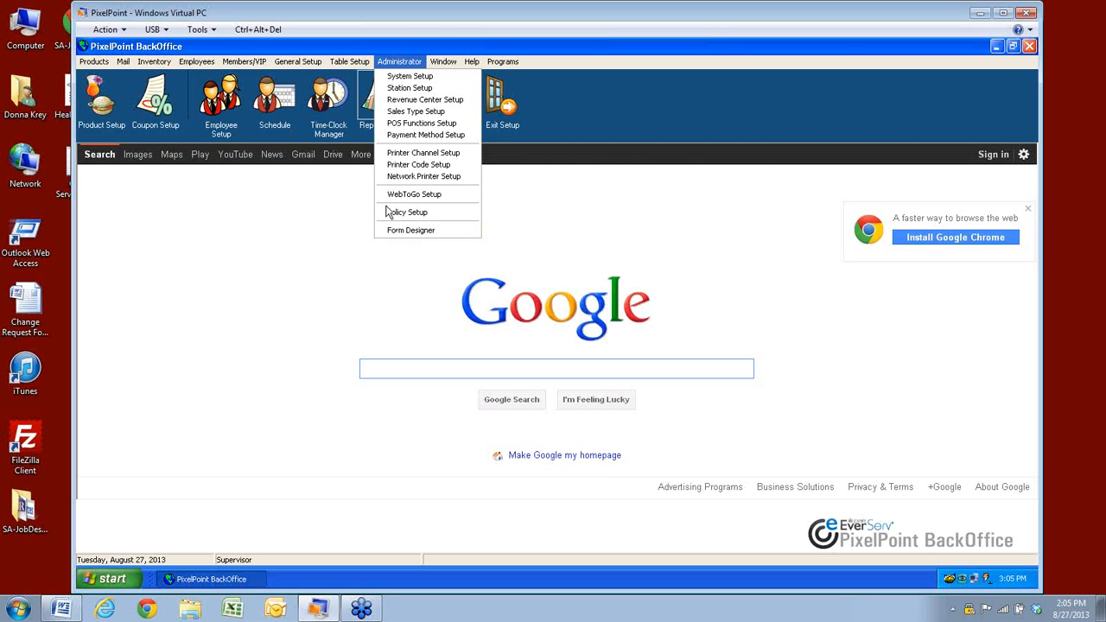
pyautogui.click(286, 215)
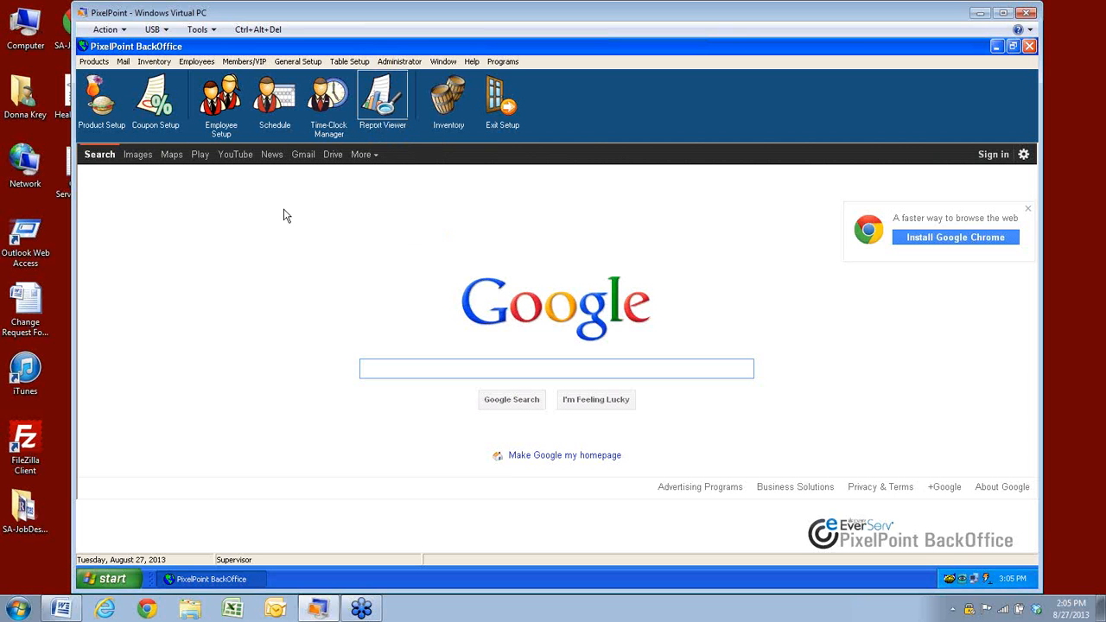